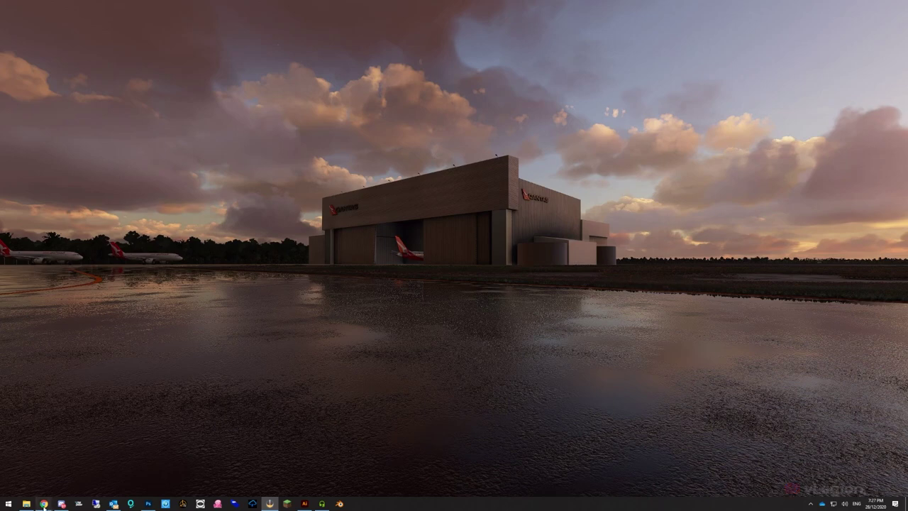
Download the latest release of the msfs2blend importer, io_msfs_gltf.py, from its GitHub page in the browser
{"action": "mouse_move", "coordinate": [43, 504]}
{"action": "left_click", "coordinate": [305, 450]}
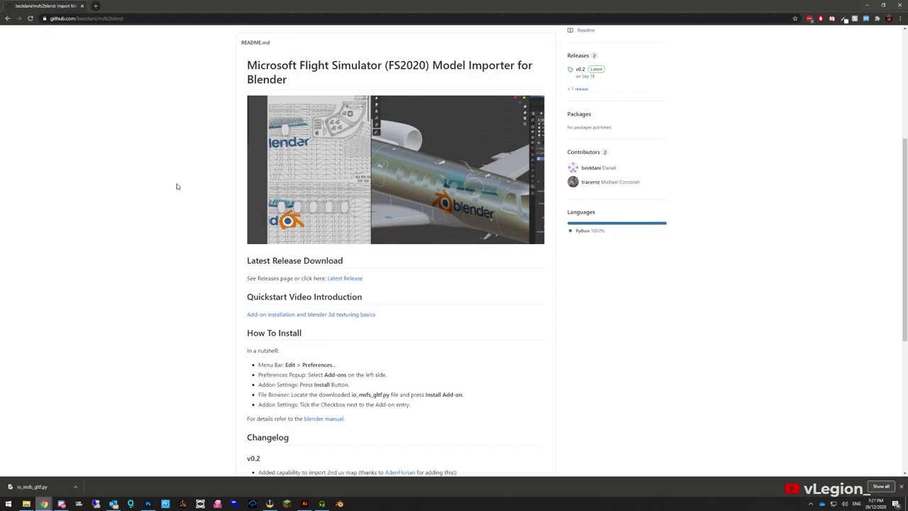
{"action": "scroll", "coordinate": [175, 183], "scroll_direction": "up", "scroll_amount": 5}
{"action": "scroll", "coordinate": [142, 195], "scroll_direction": "down", "scroll_amount": 5}
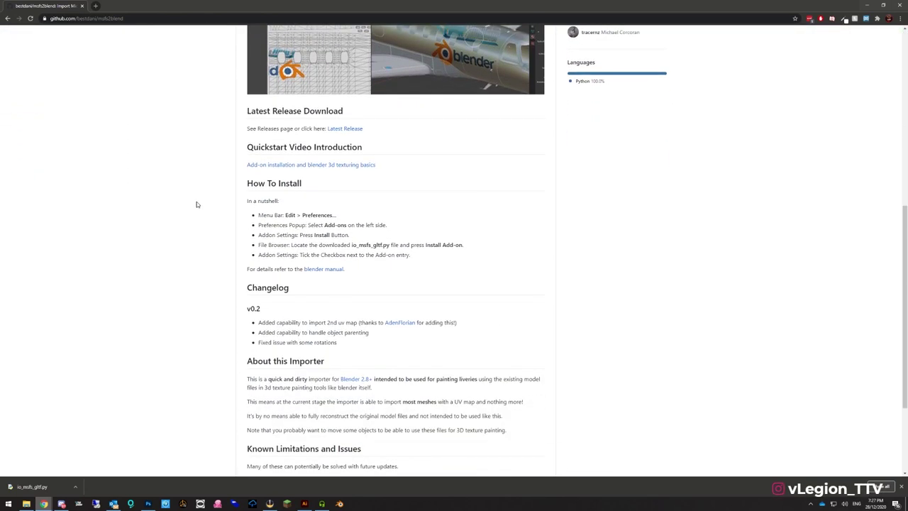
{"action": "left_click_drag", "start_coordinate": [247, 111], "coordinate": [358, 112]}
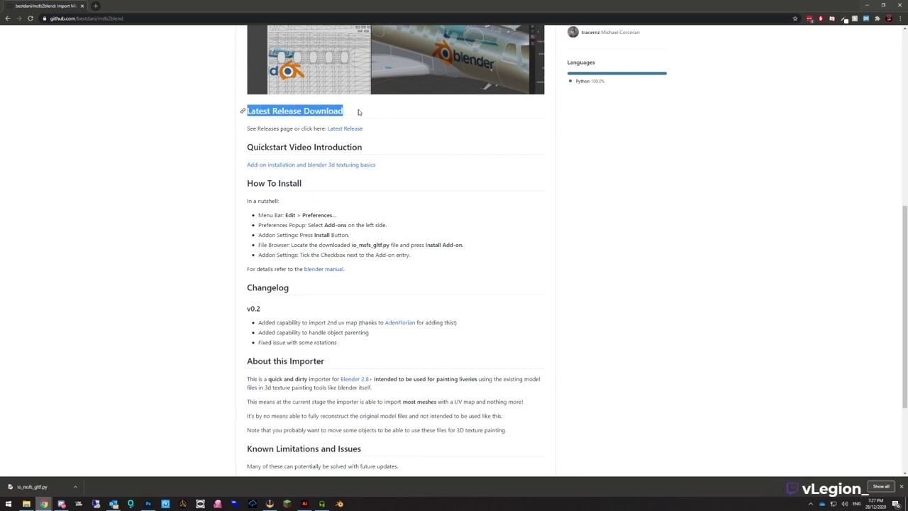
{"action": "left_click", "coordinate": [353, 129]}
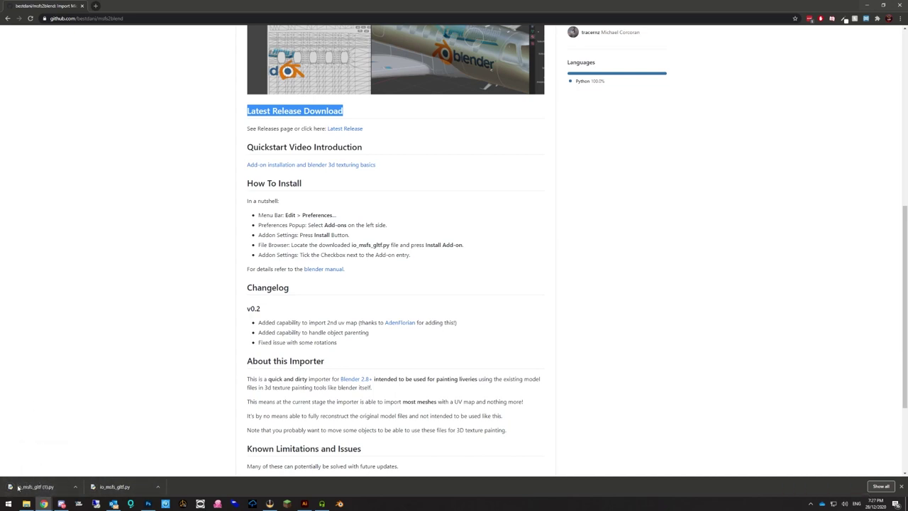
{"action": "left_click", "coordinate": [866, 5]}
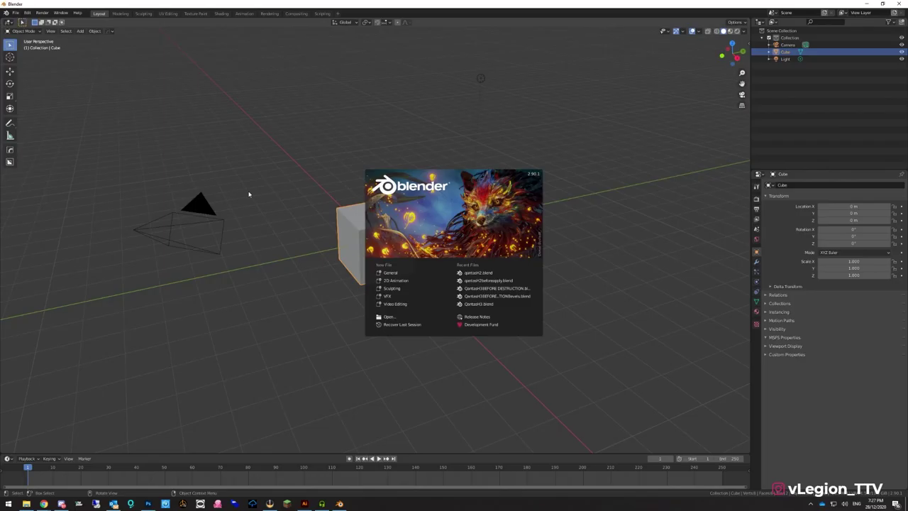
In Blender, install the add-on file io_msfs_gltf.py from the Downloads folder, sorting the files by date modified to find it
{"action": "left_click", "coordinate": [7, 13]}
{"action": "left_click", "coordinate": [27, 13]}
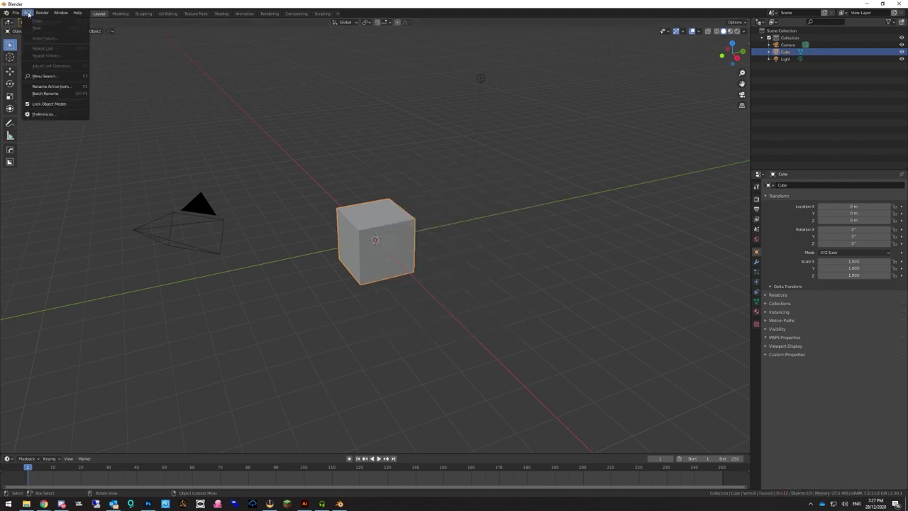
{"action": "left_click", "coordinate": [39, 114]}
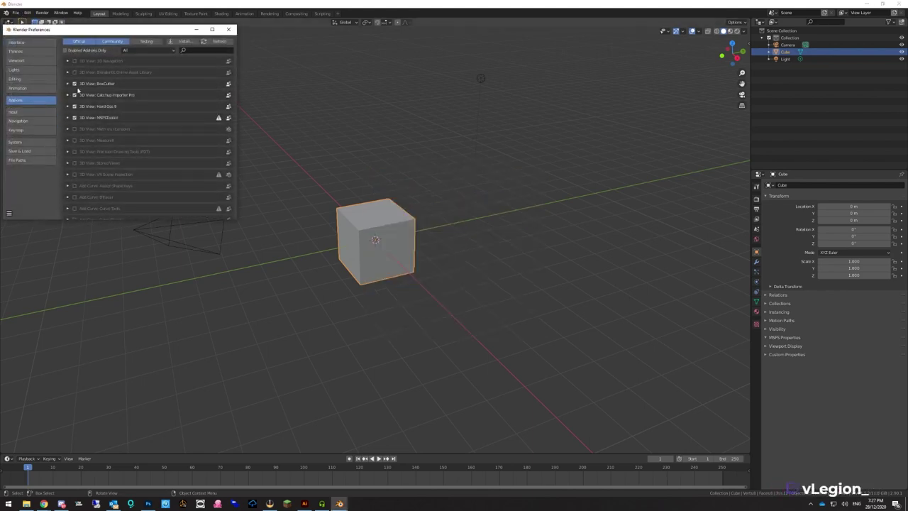
{"action": "left_click", "coordinate": [185, 41]}
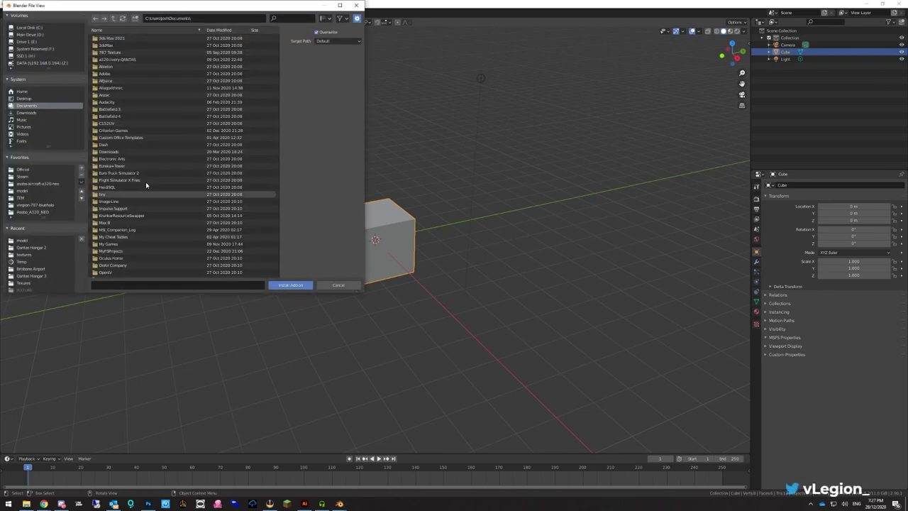
{"action": "left_click", "coordinate": [27, 113]}
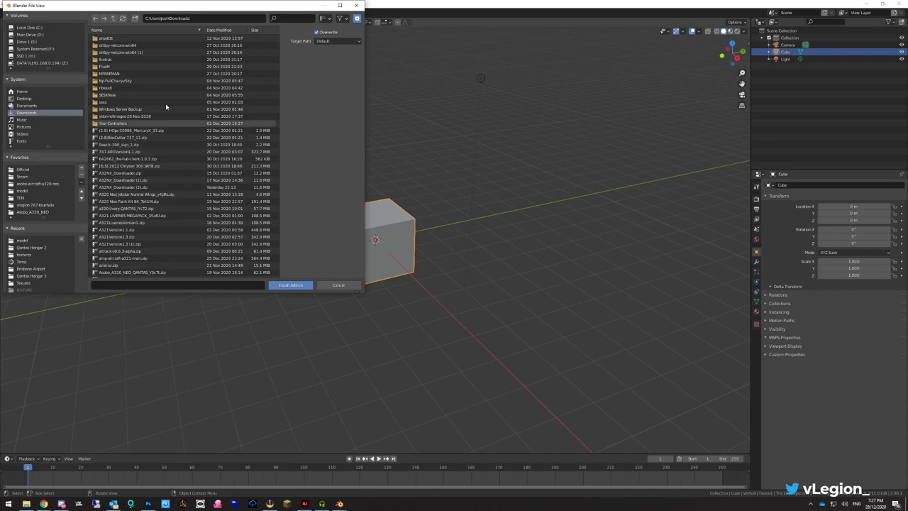
{"action": "left_click", "coordinate": [220, 30]}
{"action": "left_click", "coordinate": [222, 29]}
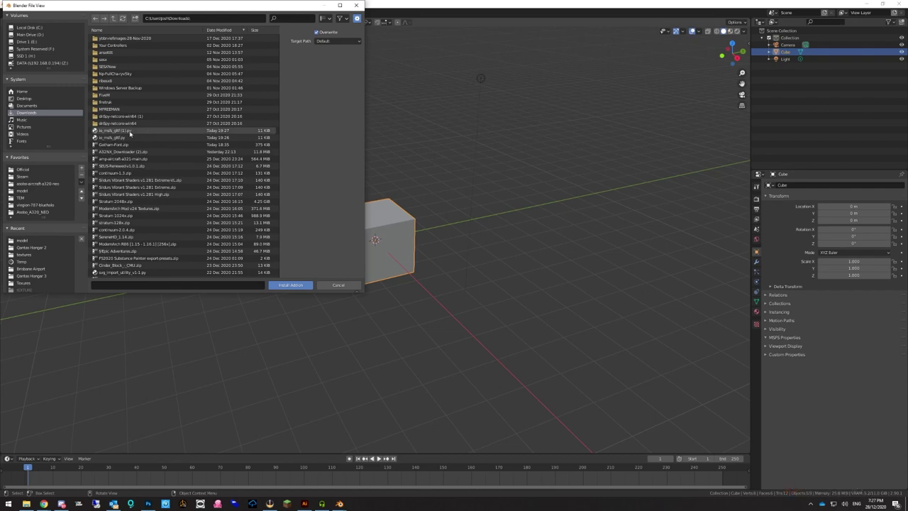
{"action": "left_click", "coordinate": [126, 138]}
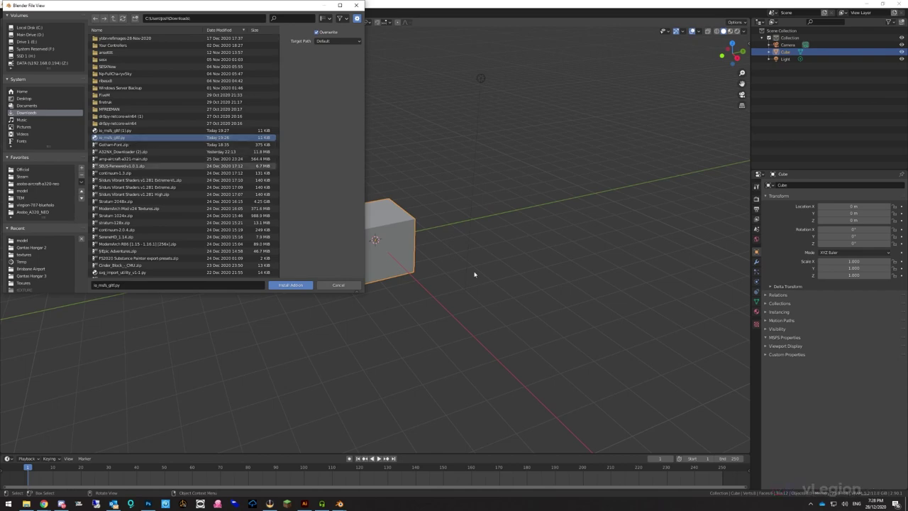
{"action": "left_click", "coordinate": [290, 286]}
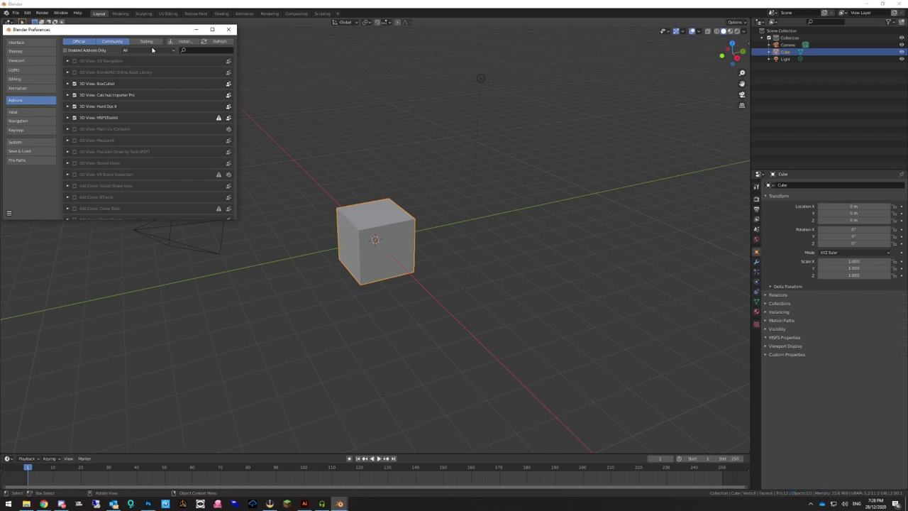
Search the installed add-ons for "gltf" to check the MSFS glTF importer, and close the preferences
{"action": "left_click", "coordinate": [196, 51]}
{"action": "type", "text": "gltf"}
{"action": "key", "text": "Return"}
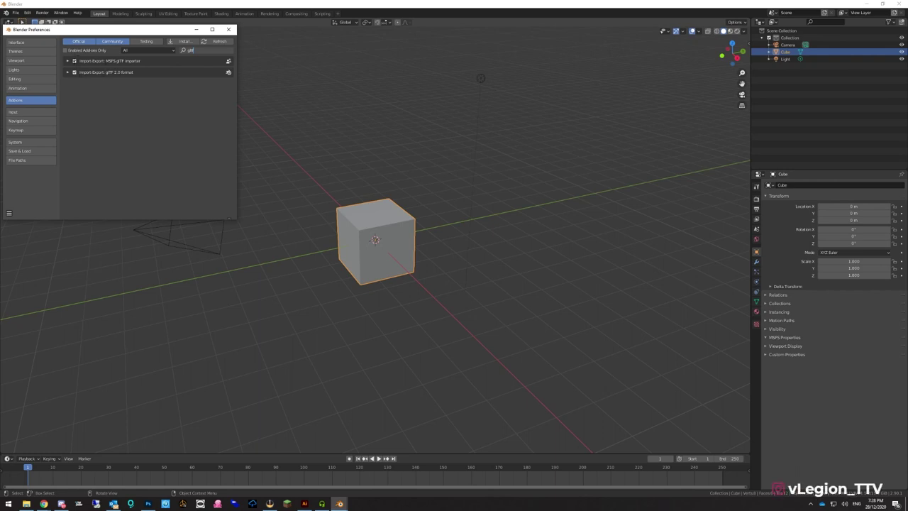
{"action": "left_click", "coordinate": [230, 30]}
Delete all default objects from the scene: the camera, cube and light
{"action": "scroll", "coordinate": [278, 71], "scroll_direction": "down", "scroll_amount": 3}
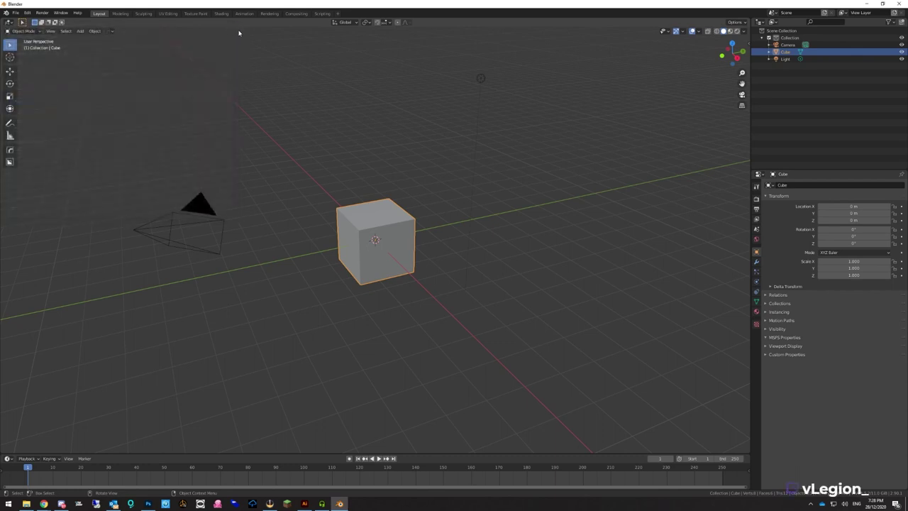
{"action": "left_click", "coordinate": [201, 168]}
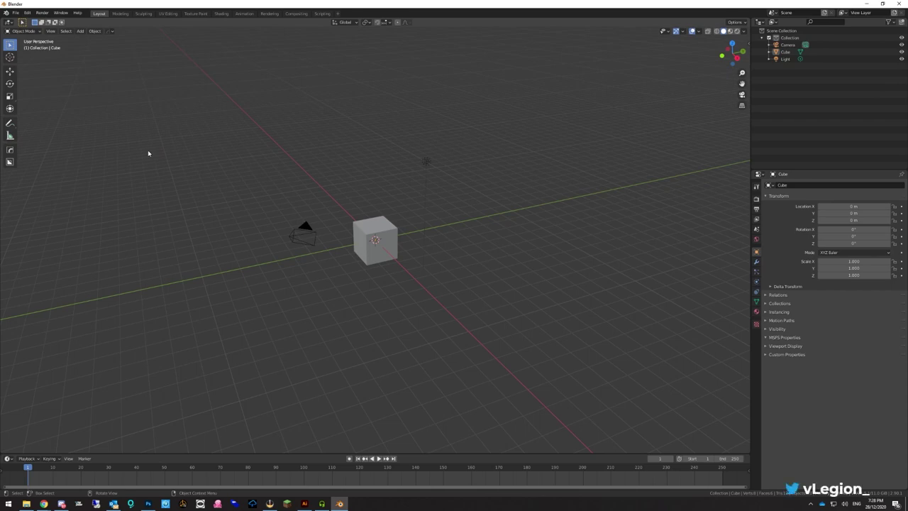
{"action": "key", "text": "a"}
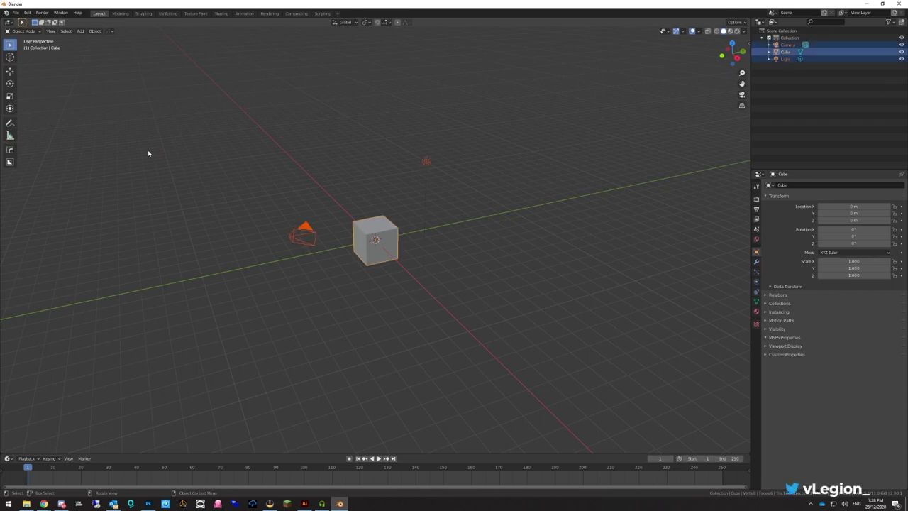
{"action": "key", "text": "Delete"}
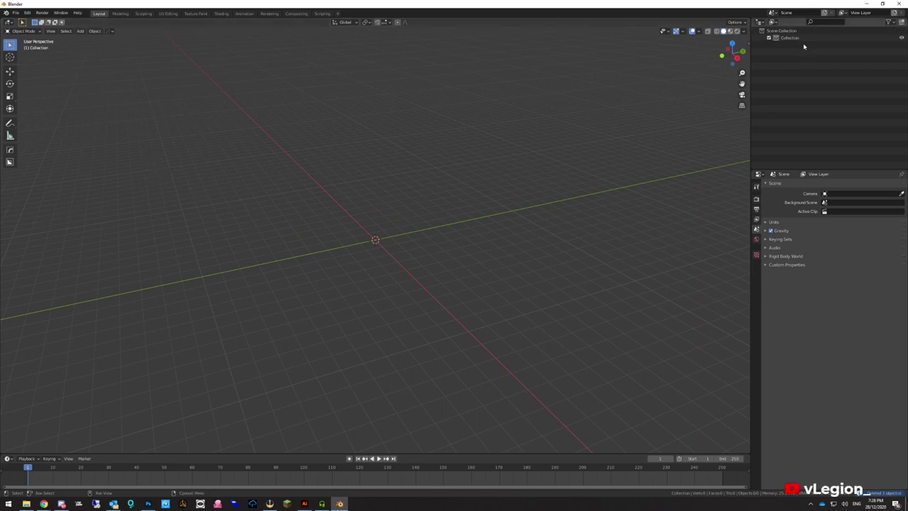
Start an MSFS glTF import and open the favourite folder Asobo_A320_NEO
{"action": "left_click", "coordinate": [15, 13]}
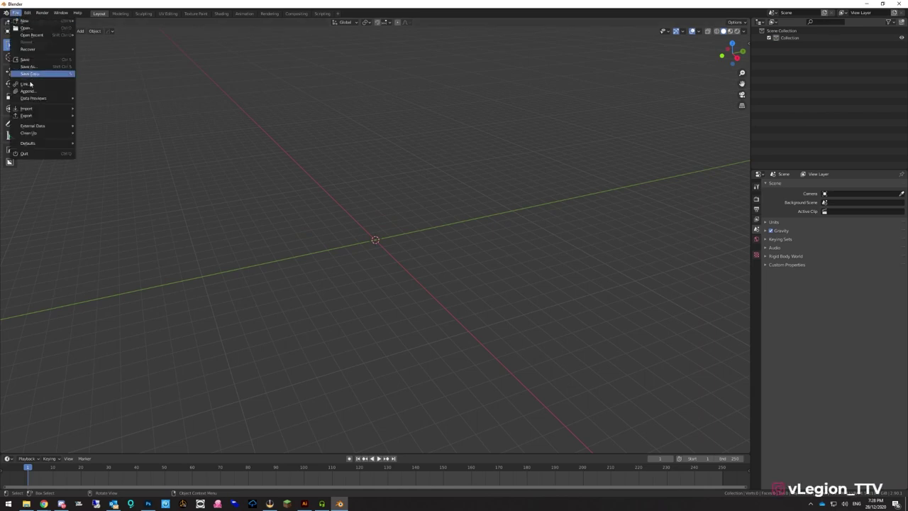
{"action": "mouse_move", "coordinate": [27, 109]}
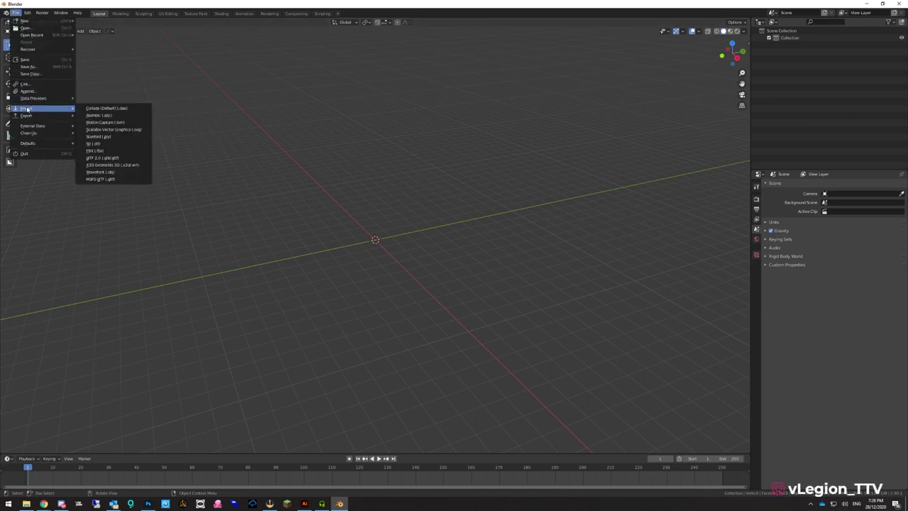
{"action": "left_click", "coordinate": [101, 181]}
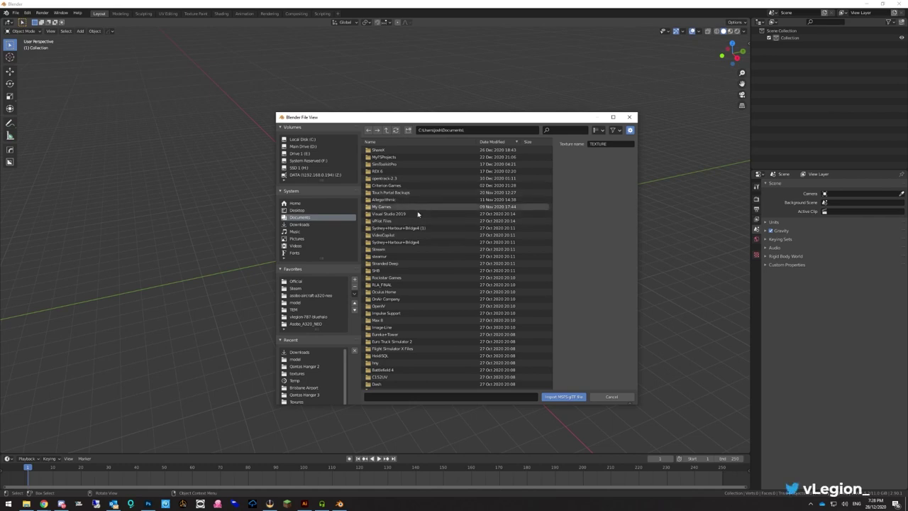
{"action": "left_click", "coordinate": [301, 324]}
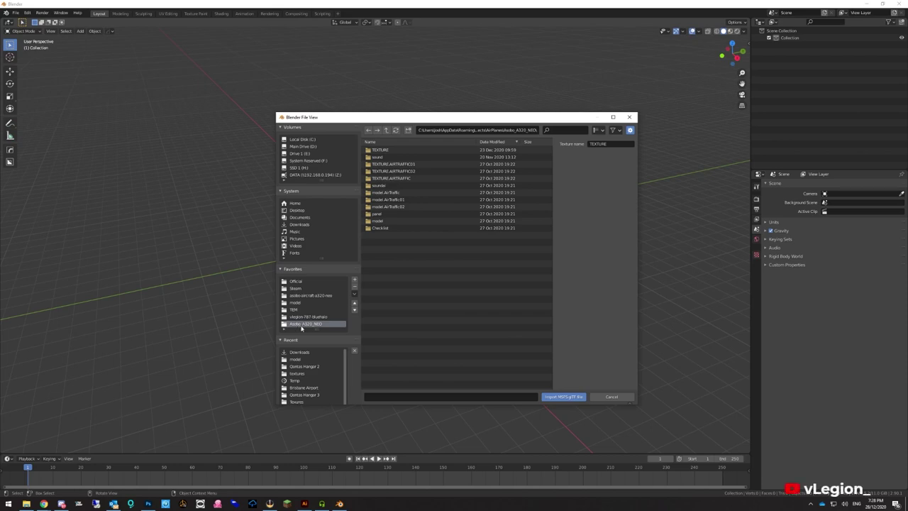
Go up through the parent folders from Asobo_A320_NEO to the AppData folder
{"action": "left_click", "coordinate": [386, 131]}
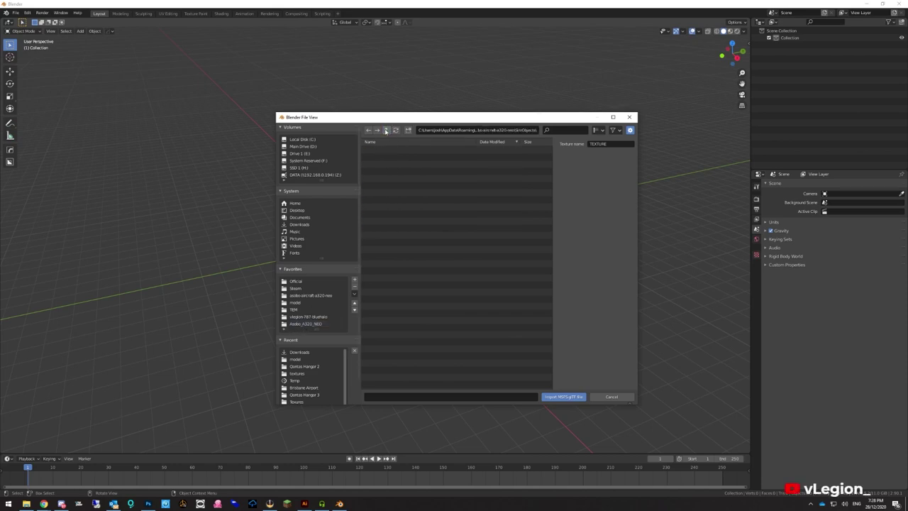
{"action": "left_click", "coordinate": [386, 130]}
{"action": "left_click", "coordinate": [386, 130]}
{"action": "left_click", "coordinate": [386, 130]}
{"action": "left_click", "coordinate": [386, 131]}
{"action": "left_click", "coordinate": [386, 130]}
{"action": "left_click", "coordinate": [386, 130]}
{"action": "left_click", "coordinate": [386, 130]}
{"action": "left_click", "coordinate": [386, 131]}
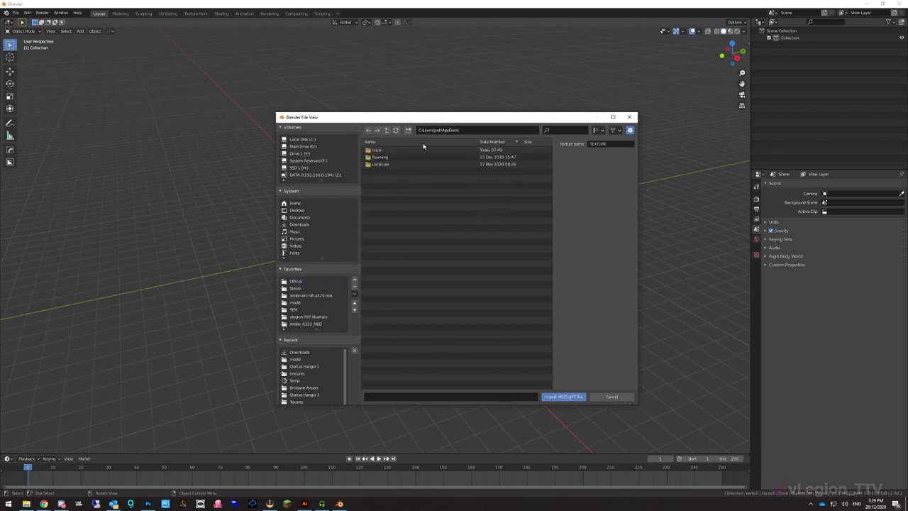
Look through the Packages folder under AppData\Local and return to the AppData folder
{"action": "left_click", "coordinate": [382, 157]}
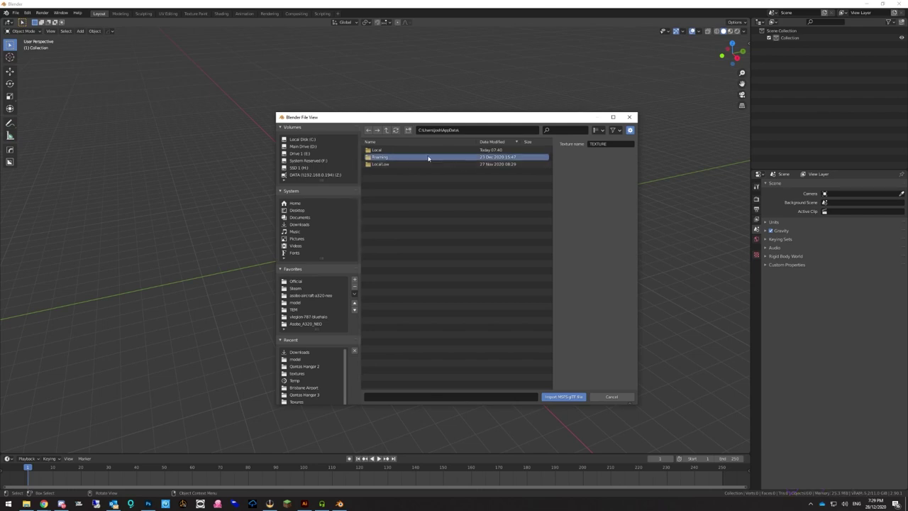
{"action": "left_click", "coordinate": [377, 150]}
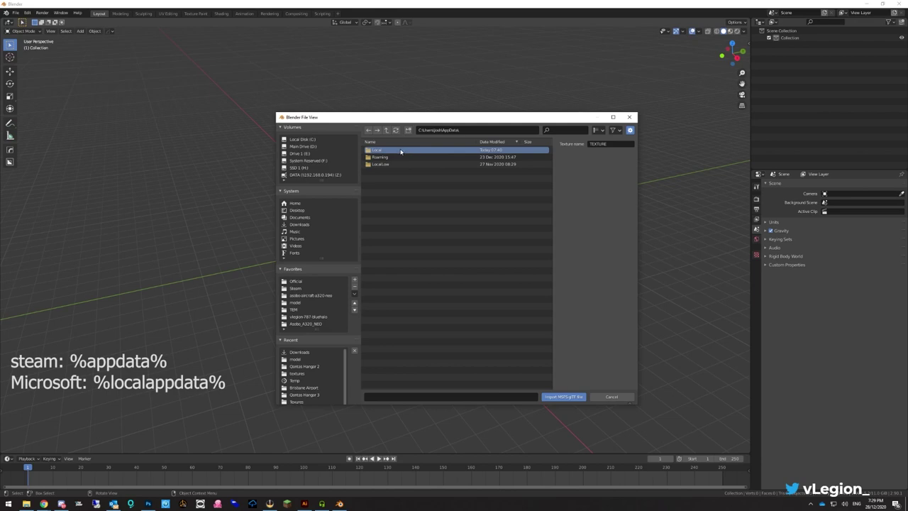
{"action": "double_click", "coordinate": [404, 152]}
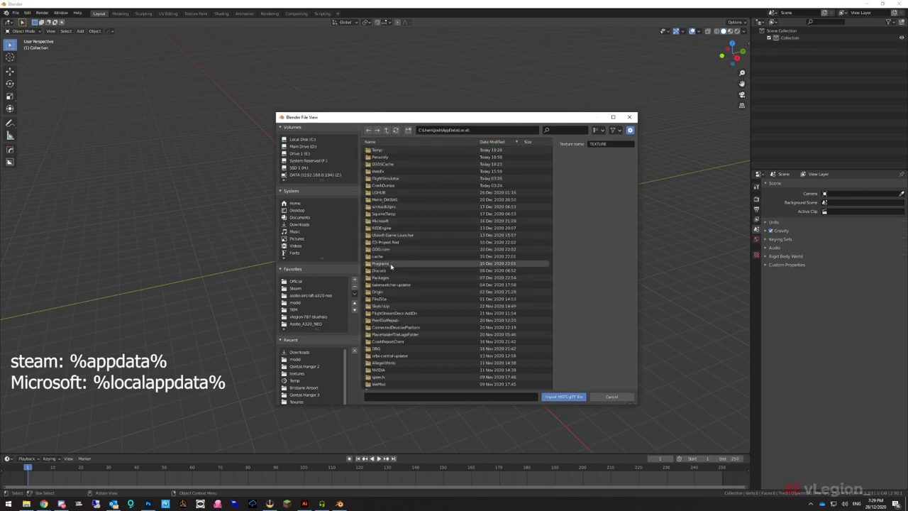
{"action": "double_click", "coordinate": [394, 277]}
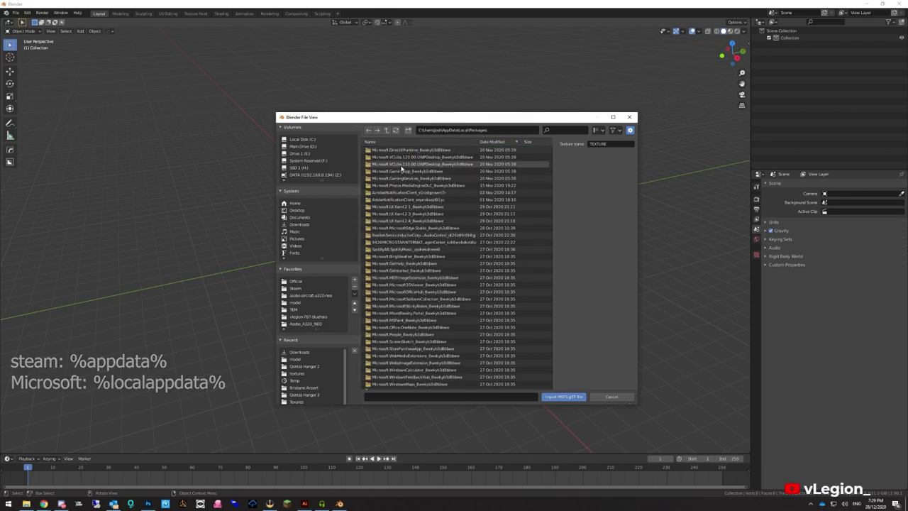
{"action": "scroll", "coordinate": [401, 213], "scroll_direction": "down", "scroll_amount": 5}
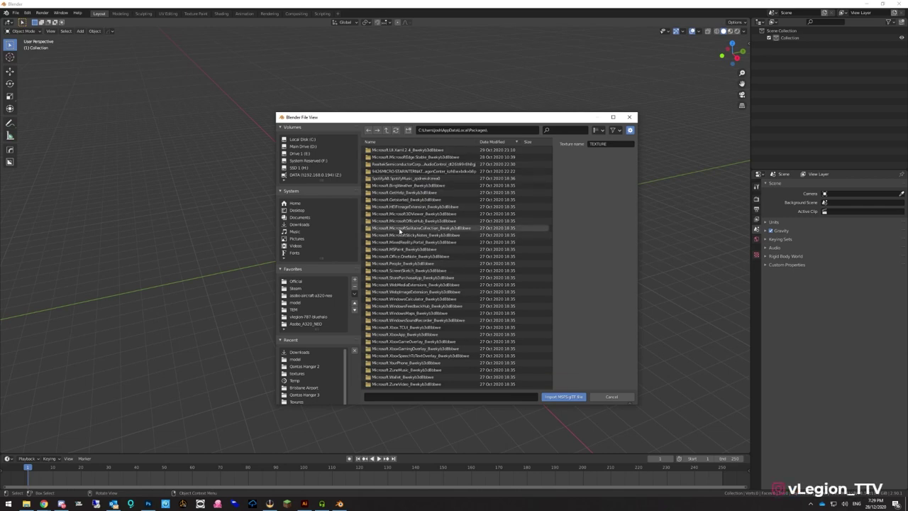
{"action": "left_click", "coordinate": [385, 193]}
{"action": "scroll", "coordinate": [385, 205], "scroll_direction": "up", "scroll_amount": 2}
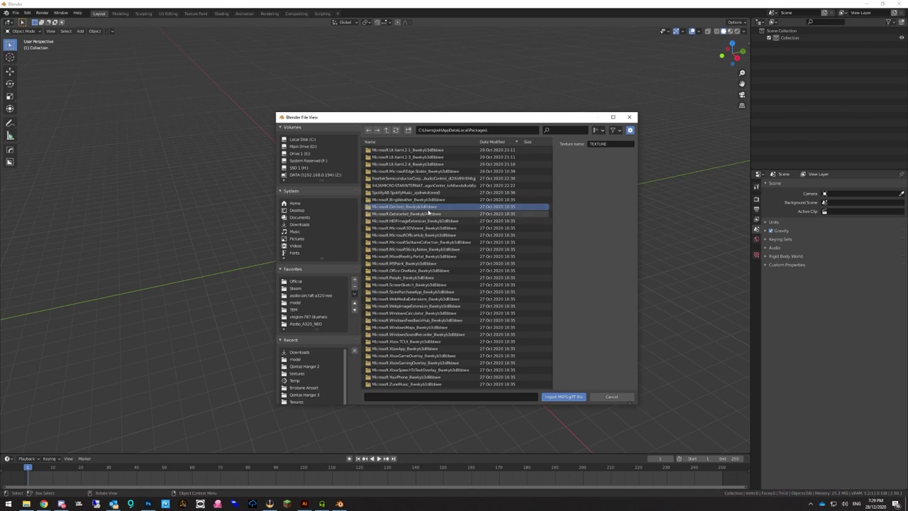
{"action": "left_click", "coordinate": [387, 130]}
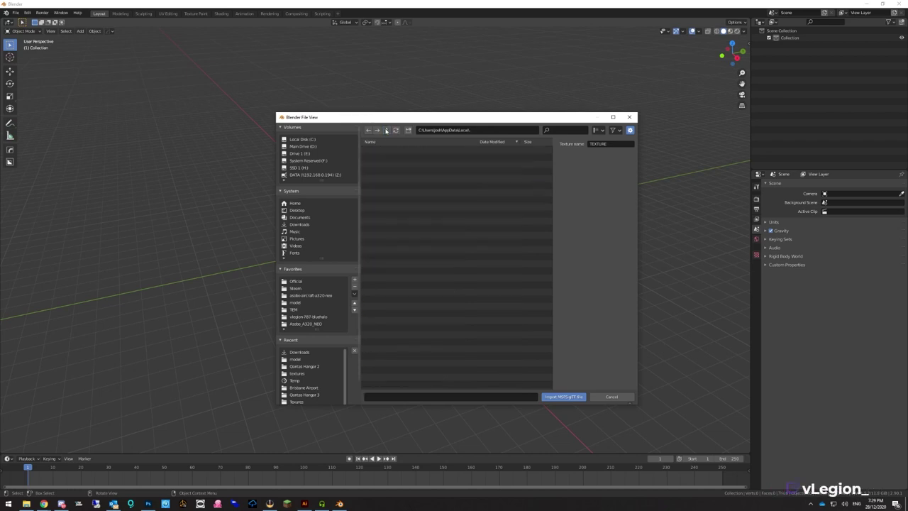
{"action": "left_click", "coordinate": [386, 130]}
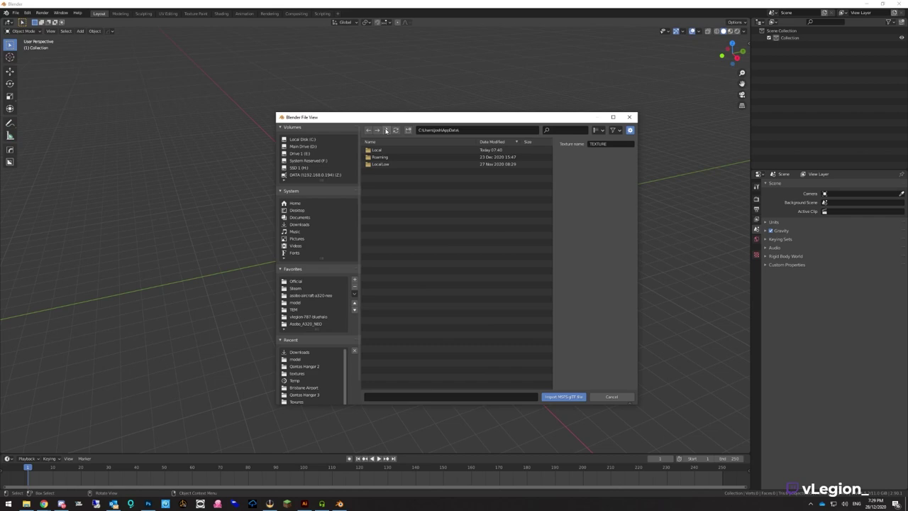
Open the Packages\Official\Steam folder under AppData\Roaming\Microsoft Flight Simulator
{"action": "double_click", "coordinate": [383, 158]}
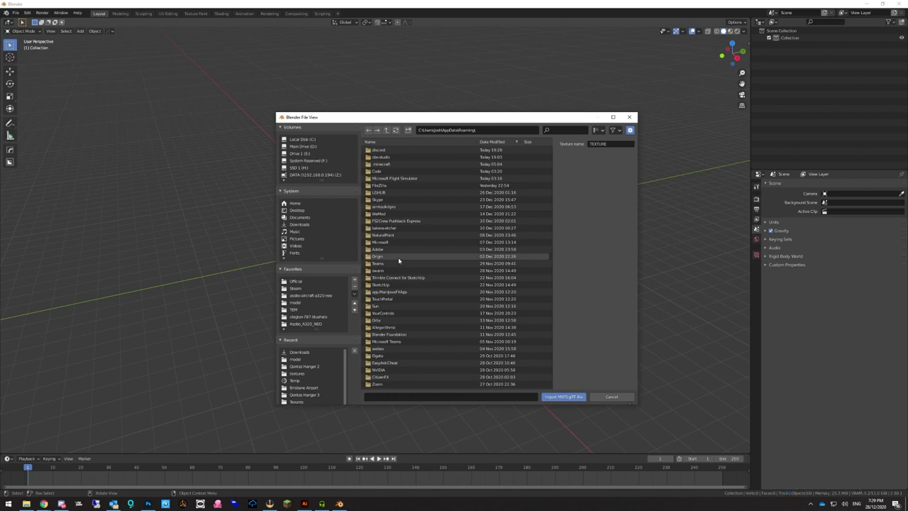
{"action": "double_click", "coordinate": [392, 178]}
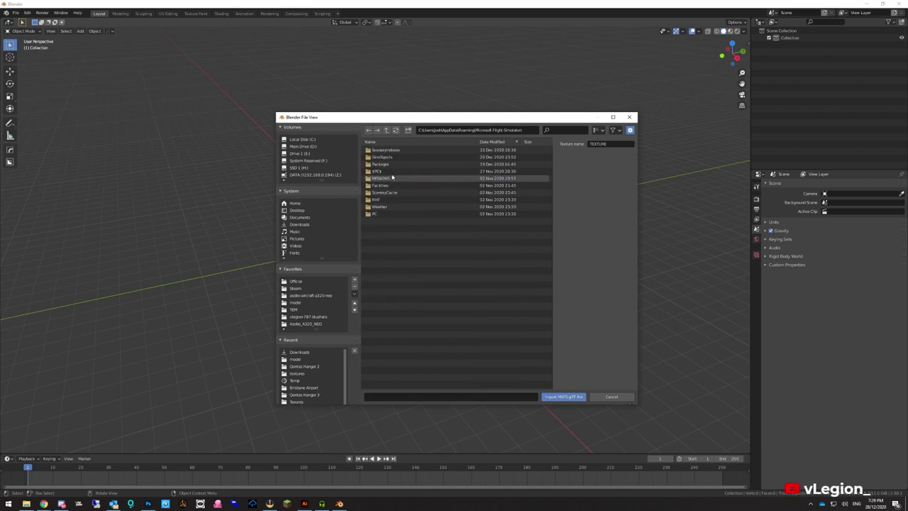
{"action": "double_click", "coordinate": [391, 164]}
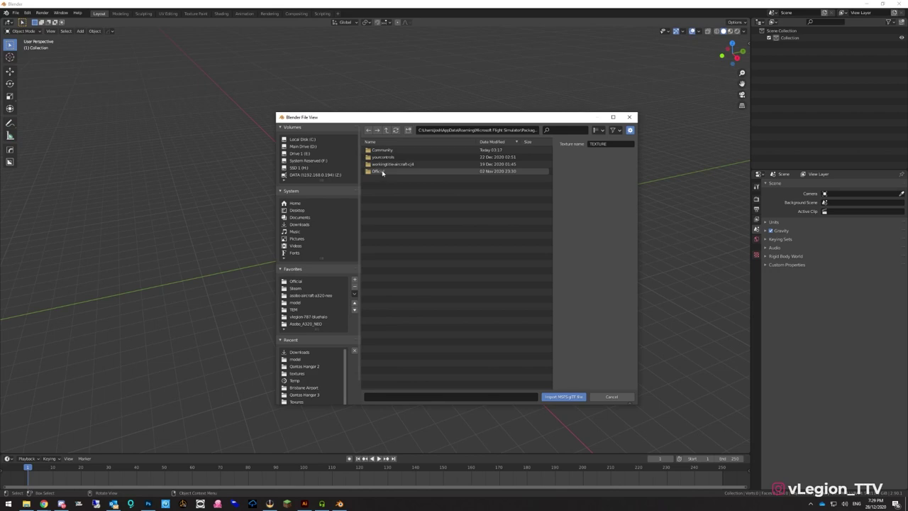
{"action": "double_click", "coordinate": [382, 171]}
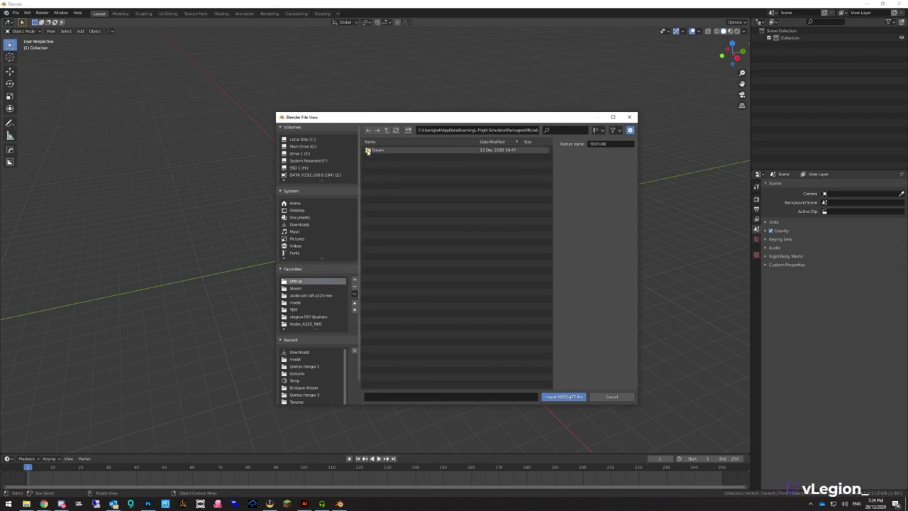
{"action": "double_click", "coordinate": [378, 152]}
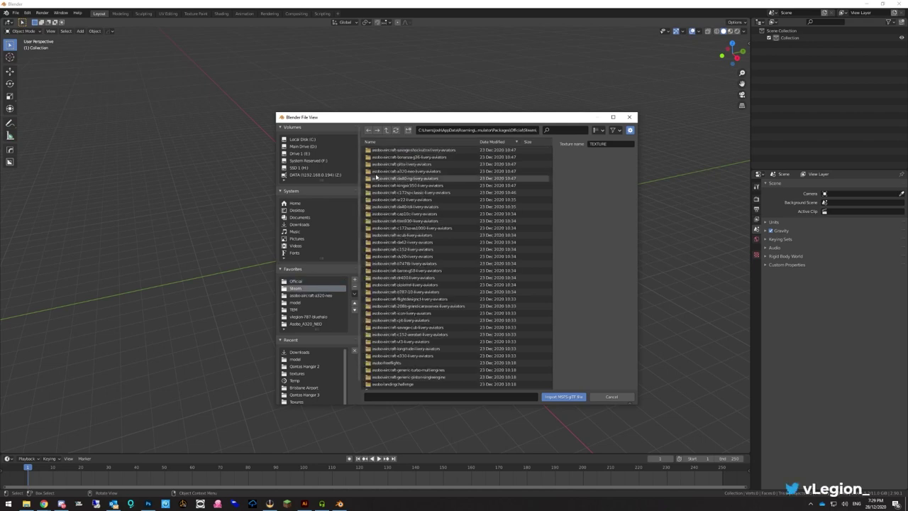
Filter the Steam folder's contents by "a32" and open the asobo-aircraft-a320-neo package folder
{"action": "left_click", "coordinate": [418, 171]}
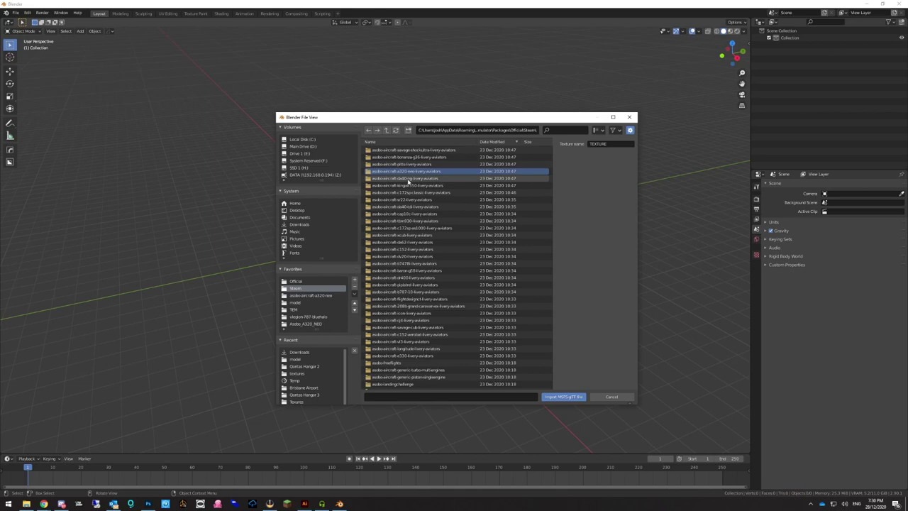
{"action": "scroll", "coordinate": [407, 190], "scroll_direction": "down", "scroll_amount": 3}
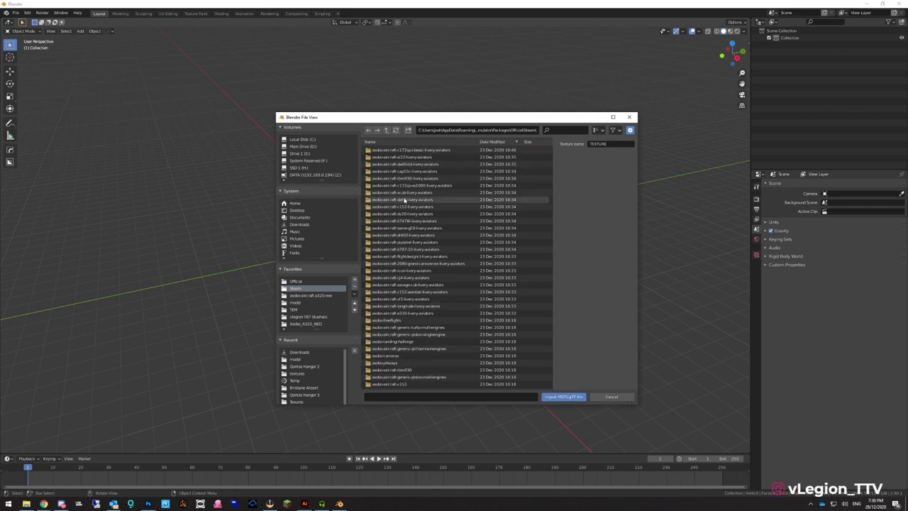
{"action": "scroll", "coordinate": [405, 205], "scroll_direction": "down", "scroll_amount": 15}
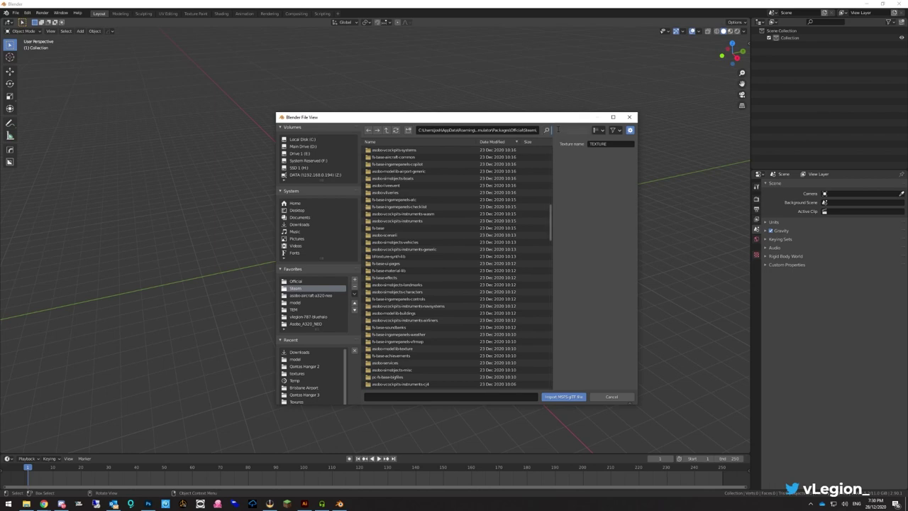
{"action": "left_click", "coordinate": [547, 130]}
{"action": "type", "text": "a32"}
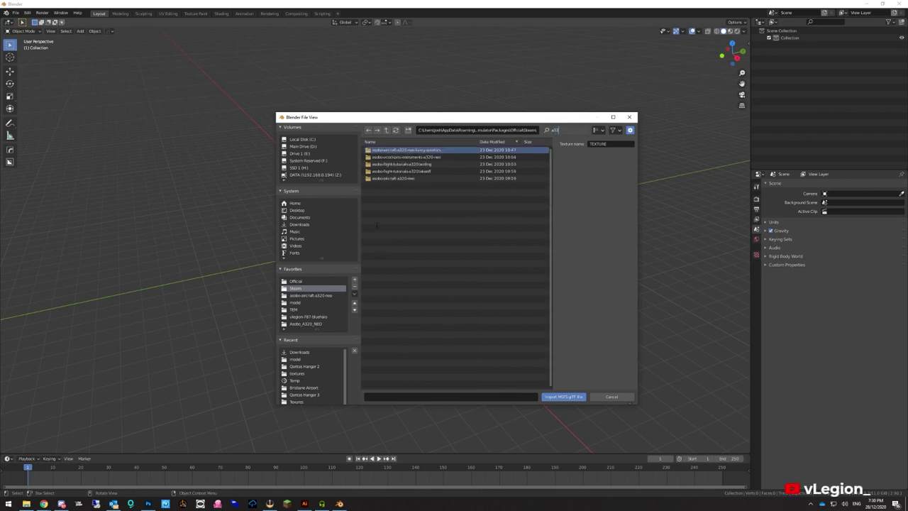
{"action": "key", "text": "Return"}
{"action": "left_click", "coordinate": [376, 178]}
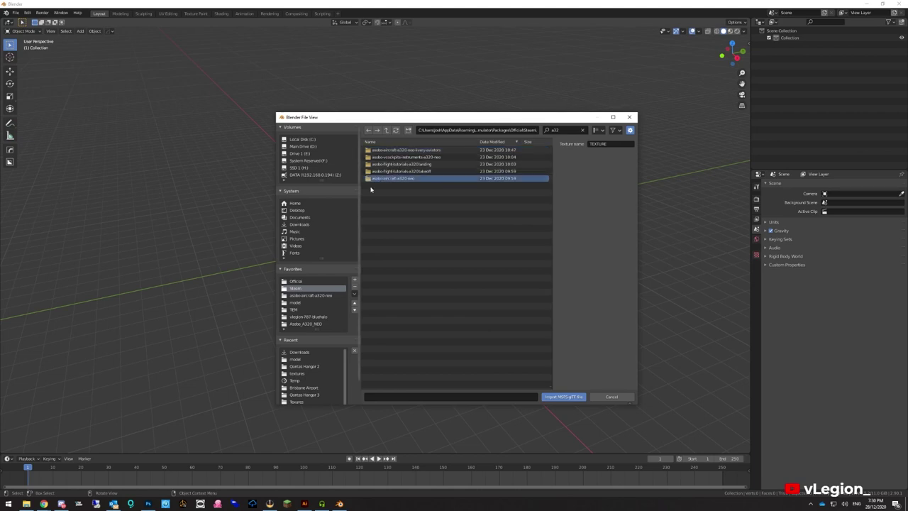
{"action": "double_click", "coordinate": [411, 178]}
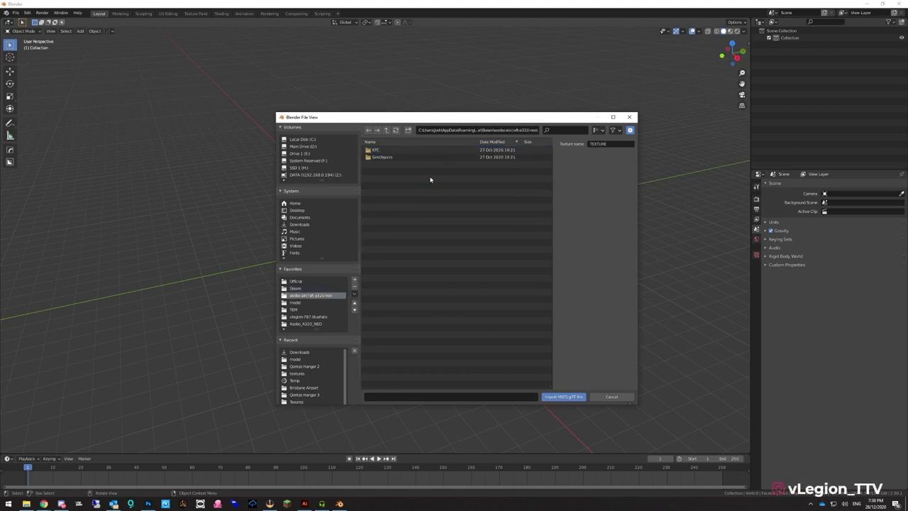
Import A320_NEO_LOD00.gltf from the package's SimObjects\AirPlanes\Asobo_A320_NEO\model folder
{"action": "double_click", "coordinate": [400, 158]}
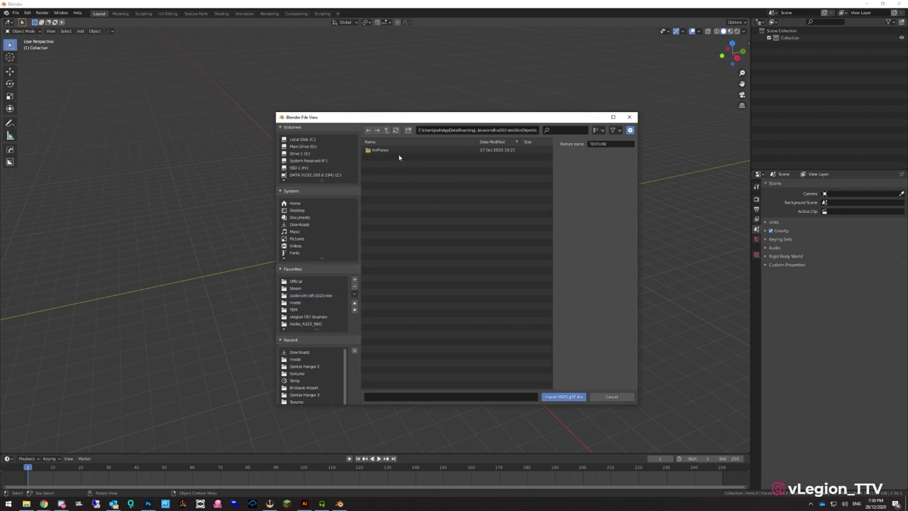
{"action": "double_click", "coordinate": [399, 151]}
{"action": "left_click", "coordinate": [415, 150]}
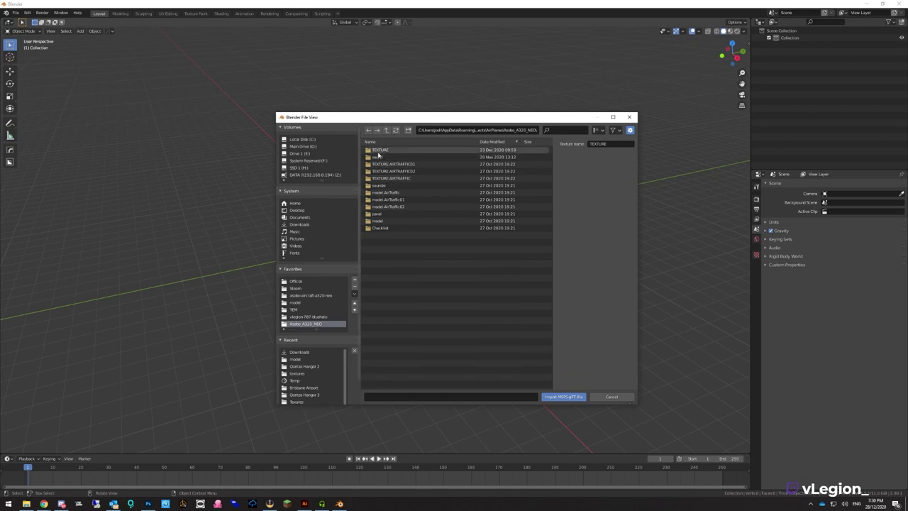
{"action": "left_click", "coordinate": [384, 222]}
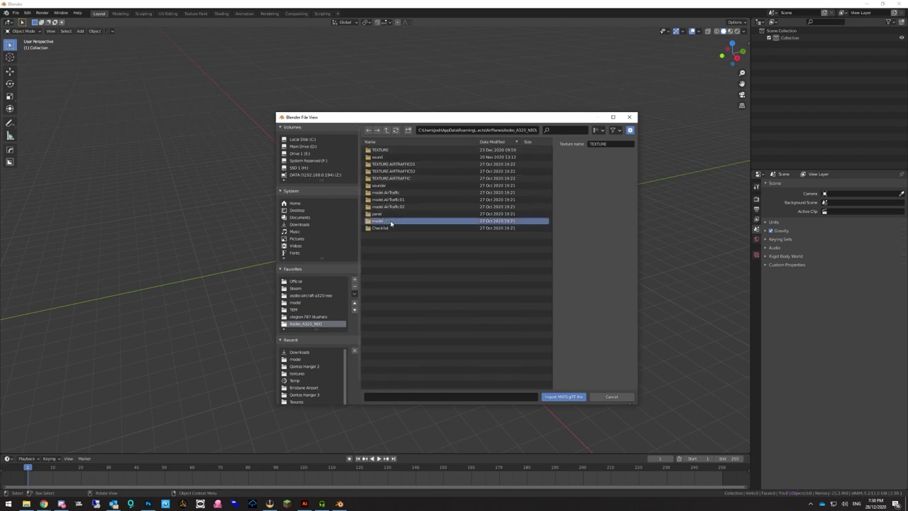
{"action": "double_click", "coordinate": [383, 222]}
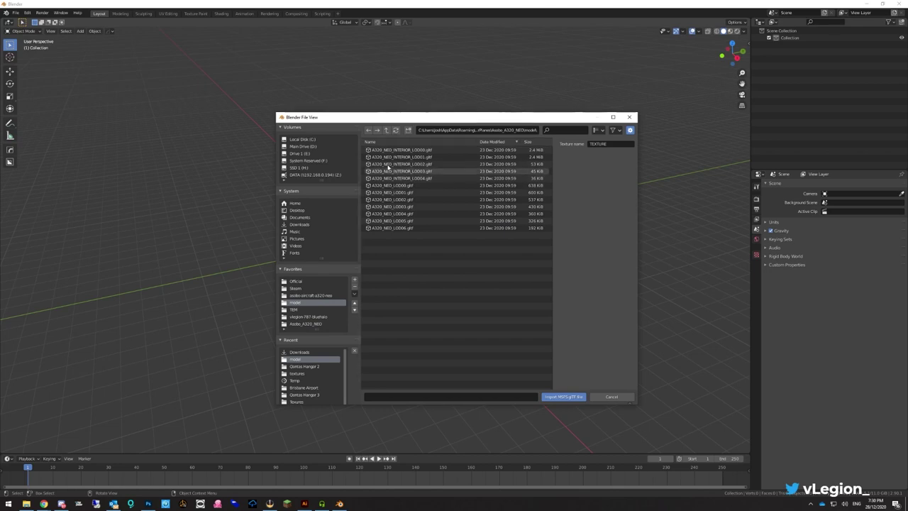
{"action": "left_click", "coordinate": [373, 186]}
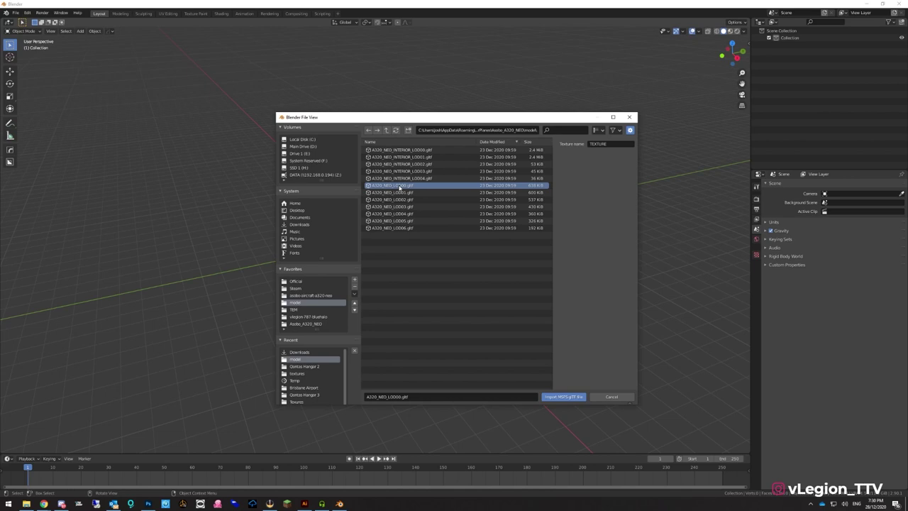
{"action": "double_click", "coordinate": [430, 185]}
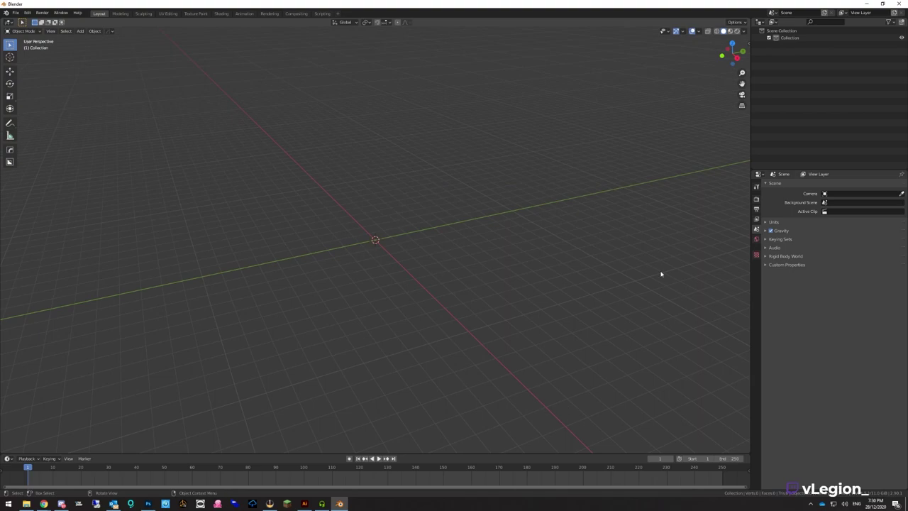
Examine the imported A320 model as a whole from closer and farther distances
{"action": "scroll", "coordinate": [365, 245], "scroll_direction": "up", "scroll_amount": 3}
{"action": "scroll", "coordinate": [366, 245], "scroll_direction": "up", "scroll_amount": 3}
{"action": "scroll", "coordinate": [349, 348], "scroll_direction": "down", "scroll_amount": 6}
{"action": "scroll", "coordinate": [348, 348], "scroll_direction": "up", "scroll_amount": 5}
{"action": "scroll", "coordinate": [349, 336], "scroll_direction": "down", "scroll_amount": 5}
{"action": "scroll", "coordinate": [349, 333], "scroll_direction": "up", "scroll_amount": 1}
{"action": "scroll", "coordinate": [351, 331], "scroll_direction": "up", "scroll_amount": 2}
{"action": "scroll", "coordinate": [351, 329], "scroll_direction": "down", "scroll_amount": 5}
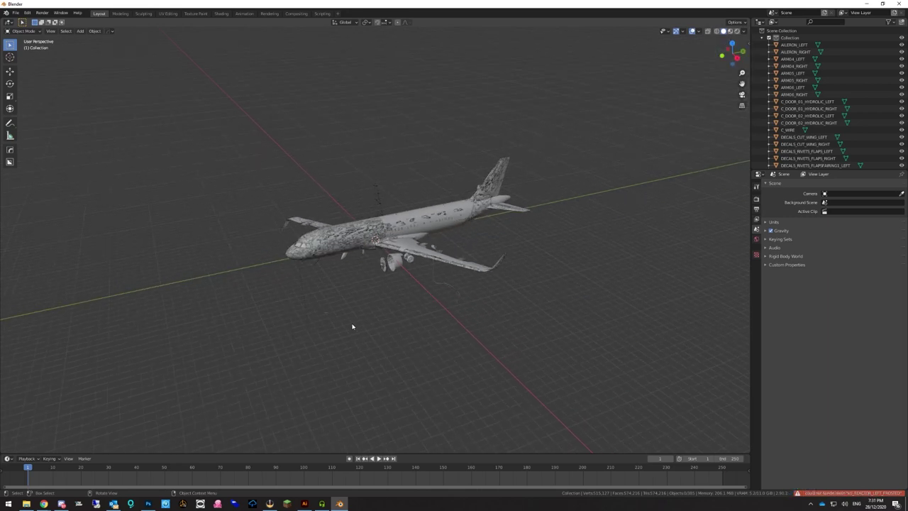
{"action": "scroll", "coordinate": [352, 326], "scroll_direction": "up", "scroll_amount": 2}
{"action": "scroll", "coordinate": [352, 327], "scroll_direction": "down", "scroll_amount": 4}
{"action": "scroll", "coordinate": [352, 326], "scroll_direction": "up", "scroll_amount": 2}
{"action": "scroll", "coordinate": [352, 326], "scroll_direction": "down", "scroll_amount": 4}
{"action": "scroll", "coordinate": [352, 326], "scroll_direction": "down", "scroll_amount": 3}
{"action": "scroll", "coordinate": [351, 326], "scroll_direction": "up", "scroll_amount": 6}
{"action": "scroll", "coordinate": [352, 326], "scroll_direction": "up", "scroll_amount": 3}
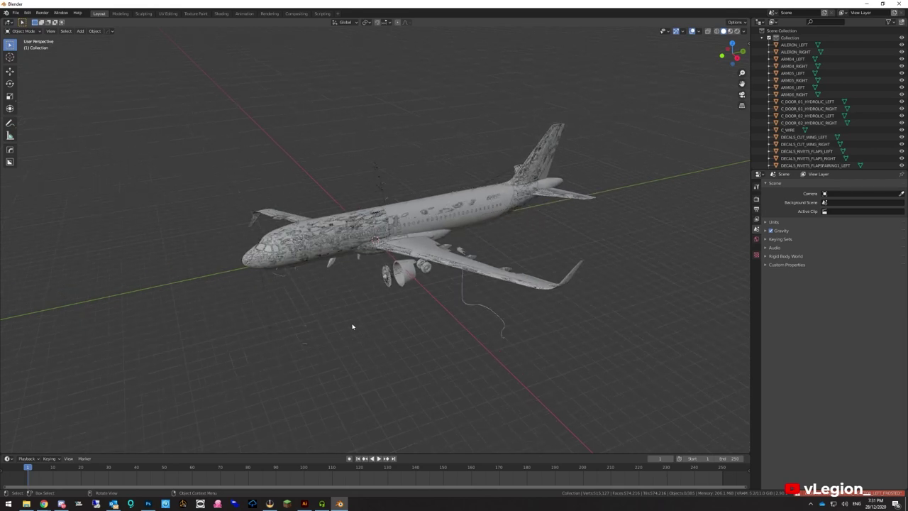
{"action": "scroll", "coordinate": [222, 282], "scroll_direction": "down", "scroll_amount": 2}
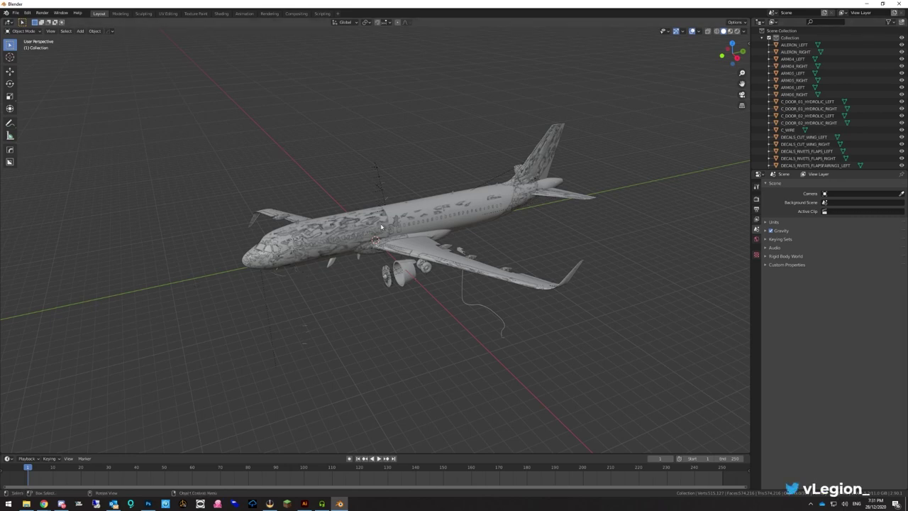
Delete the FUSELAGE_FROSTED and LIVERY_OFFICIAL_FUSELAGE overlay meshes covering the aircraft's fuselage and tail
{"action": "left_click", "coordinate": [356, 227]}
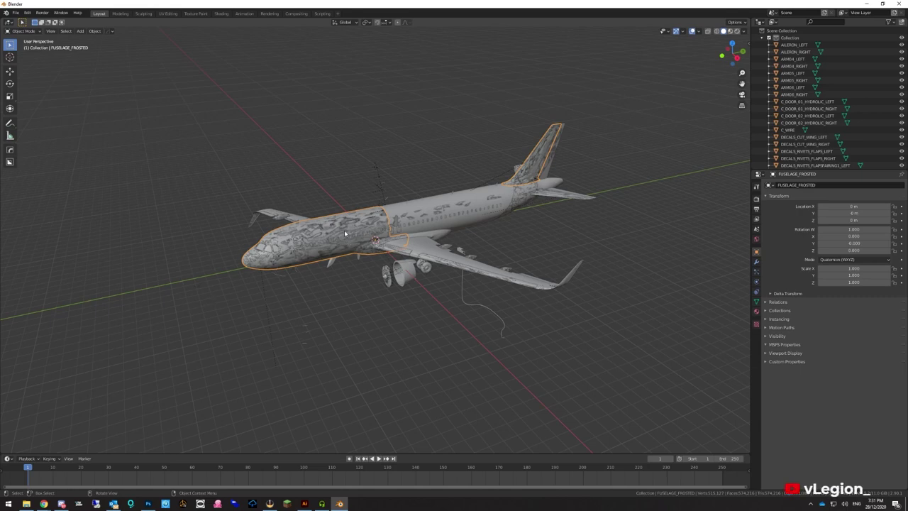
{"action": "key", "text": "Delete"}
{"action": "left_click", "coordinate": [350, 227]}
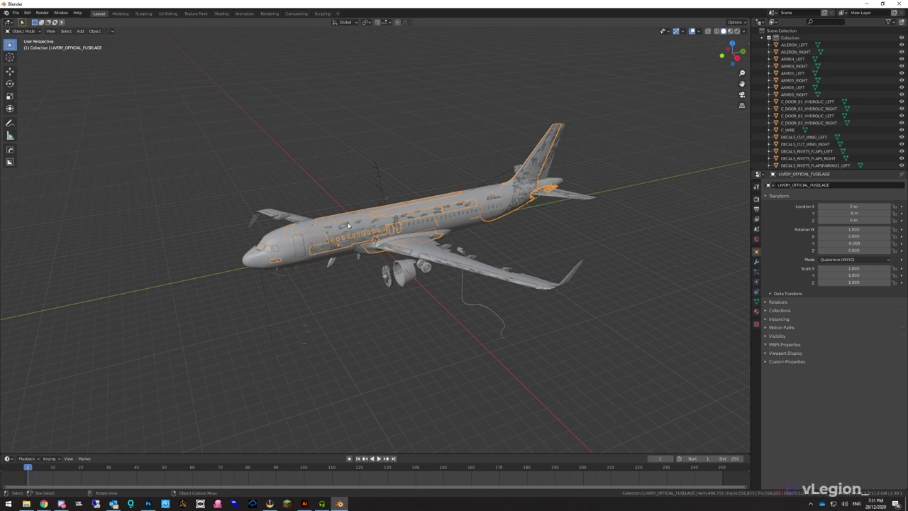
{"action": "key", "text": "Delete"}
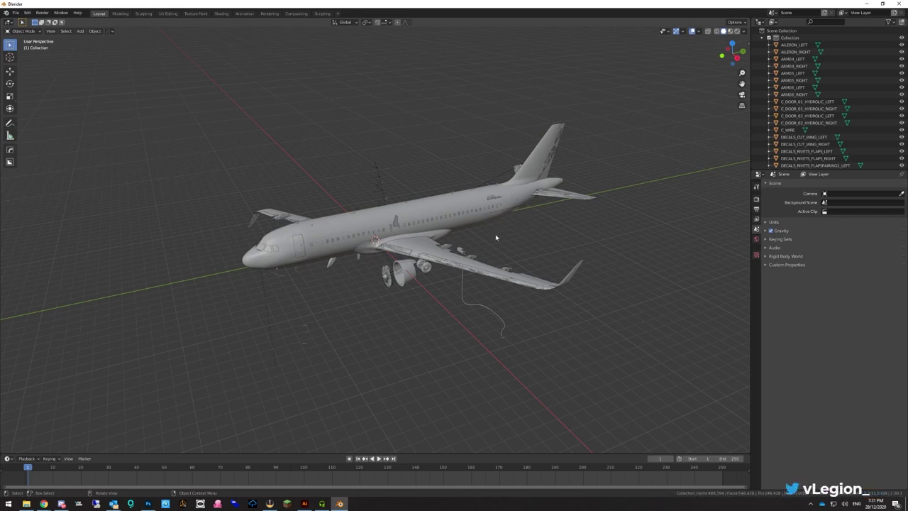
Switch to the left orthographic view and delete the LIVERY_OFFICIAL_RDOOR overlay on the aircraft's rear door
{"action": "middle_click_drag", "start_coordinate": [498, 237], "coordinate": [443, 226]}
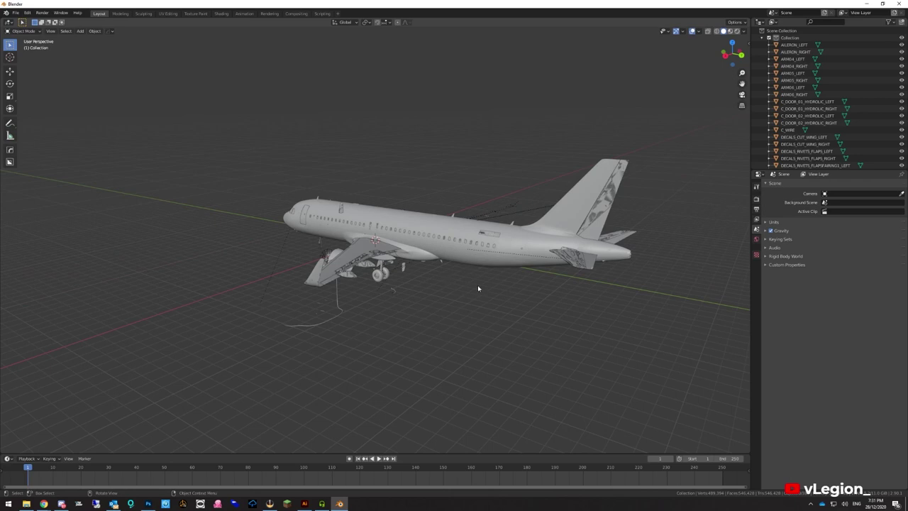
{"action": "middle_click_drag", "start_coordinate": [469, 288], "coordinate": [440, 262], "text": "alt"}
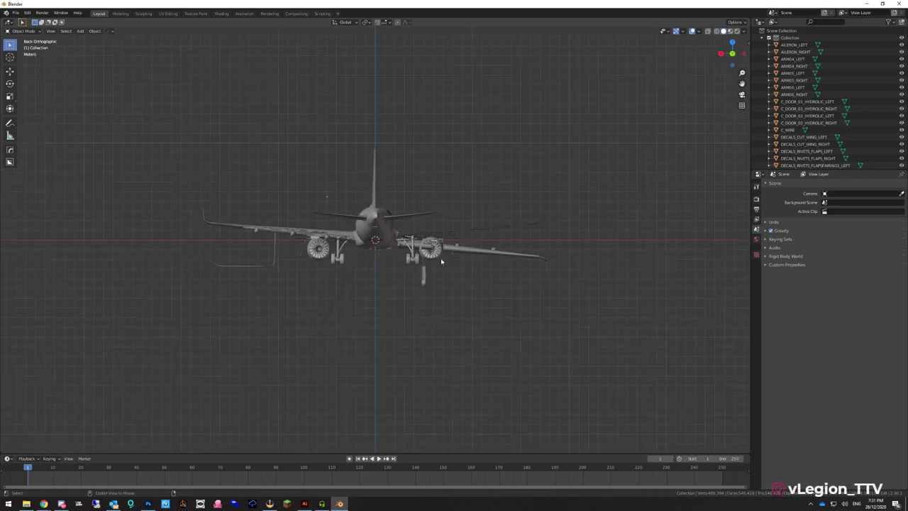
{"action": "middle_click_drag", "start_coordinate": [175, 304], "coordinate": [406, 272], "text": "alt"}
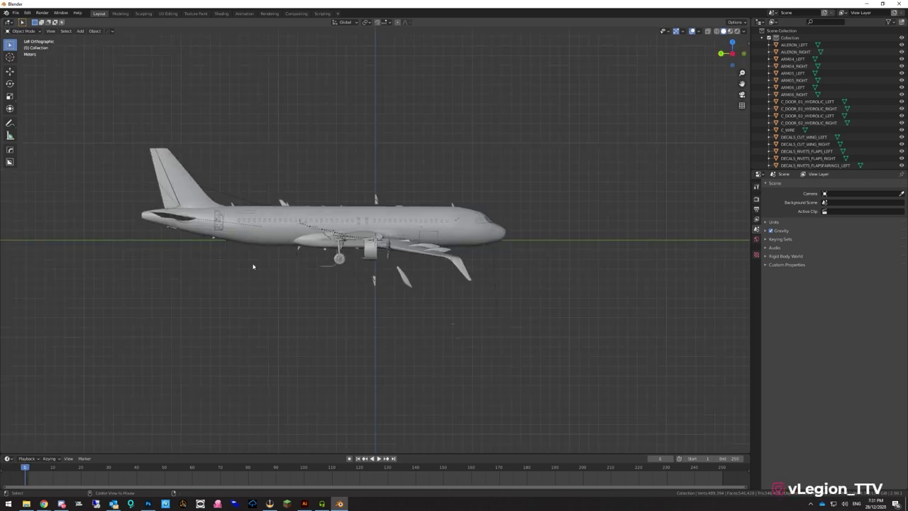
{"action": "scroll", "coordinate": [175, 226], "scroll_direction": "up", "scroll_amount": 4}
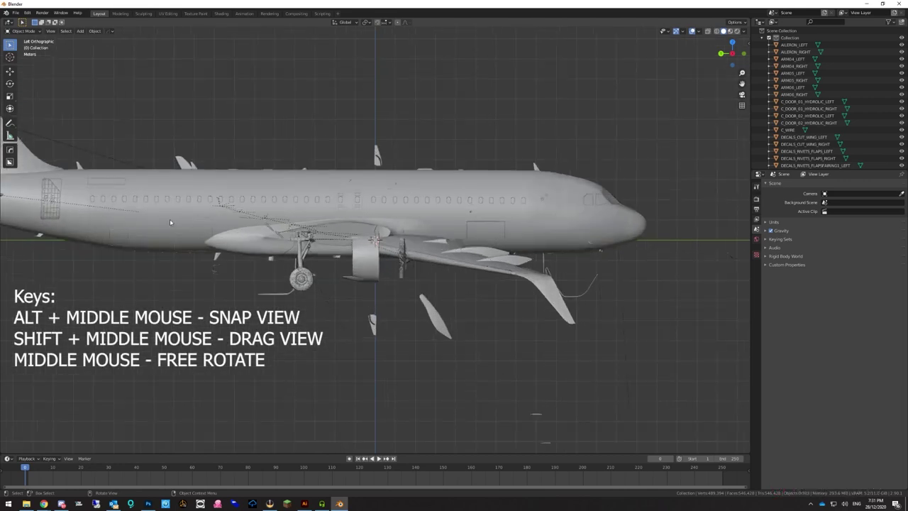
{"action": "left_click", "coordinate": [53, 193]}
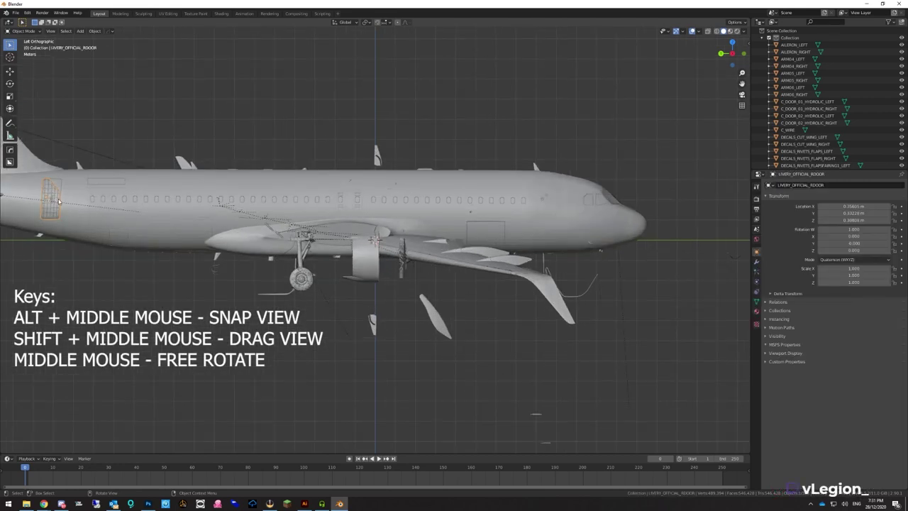
{"action": "key", "text": "Delete"}
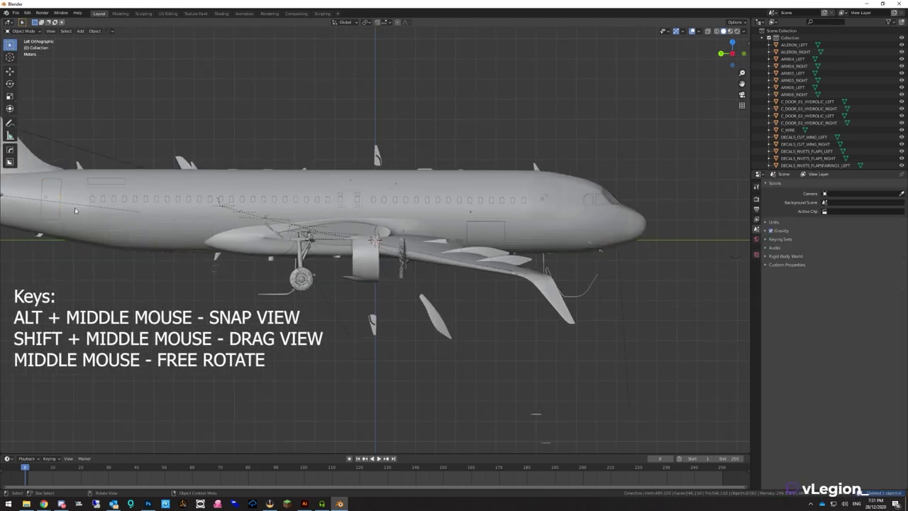
Delete the LIVERY_OFFICIAL_RUDDER overlay from the trailing edge of the tail fin
{"action": "scroll", "coordinate": [75, 210], "scroll_direction": "down", "scroll_amount": 3}
{"action": "scroll", "coordinate": [75, 210], "scroll_direction": "up", "scroll_amount": 5}
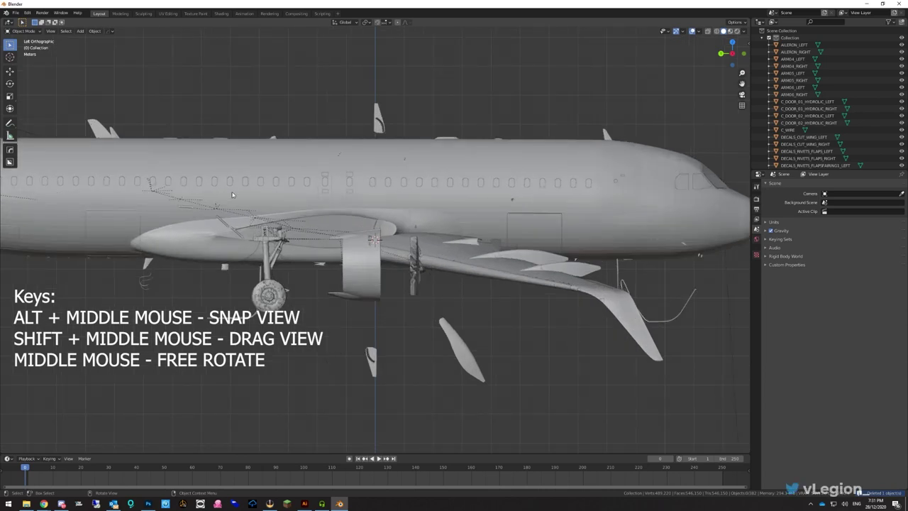
{"action": "middle_click_drag", "start_coordinate": [148, 190], "coordinate": [603, 222], "text": "shift"}
{"action": "middle_click_drag", "start_coordinate": [148, 174], "coordinate": [69, 270], "text": "shift"}
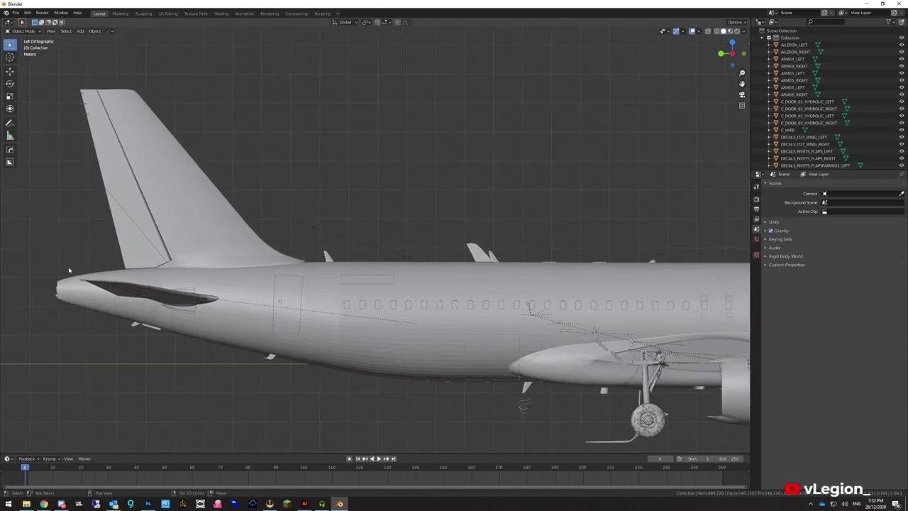
{"action": "left_click", "coordinate": [117, 179]}
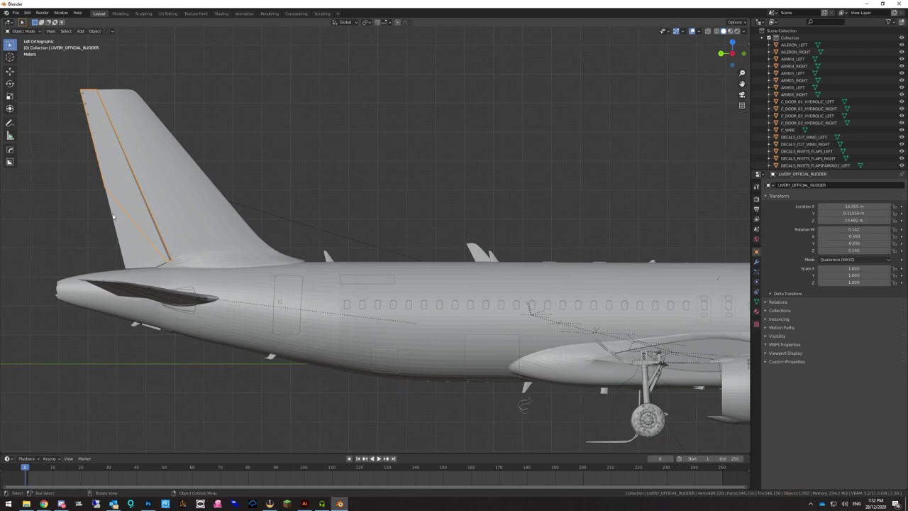
{"action": "left_click", "coordinate": [116, 219]}
Select the DOOR_PASSENGER, FUSELAGE and TAIL_RUDDER meshes together
{"action": "scroll", "coordinate": [147, 242], "scroll_direction": "up", "scroll_amount": 5}
{"action": "scroll", "coordinate": [147, 243], "scroll_direction": "down", "scroll_amount": 10}
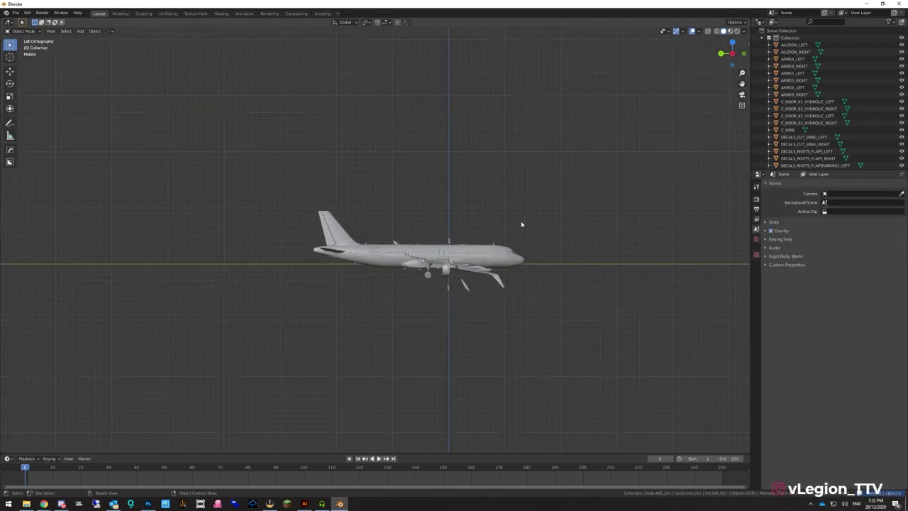
{"action": "scroll", "coordinate": [529, 219], "scroll_direction": "up", "scroll_amount": 3}
{"action": "middle_click_drag", "start_coordinate": [531, 223], "coordinate": [349, 243]}
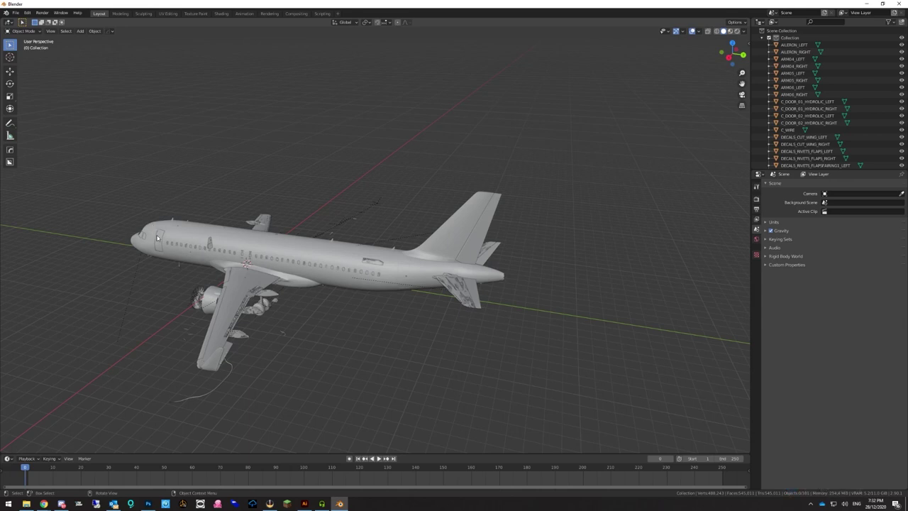
{"action": "left_click", "coordinate": [159, 239]}
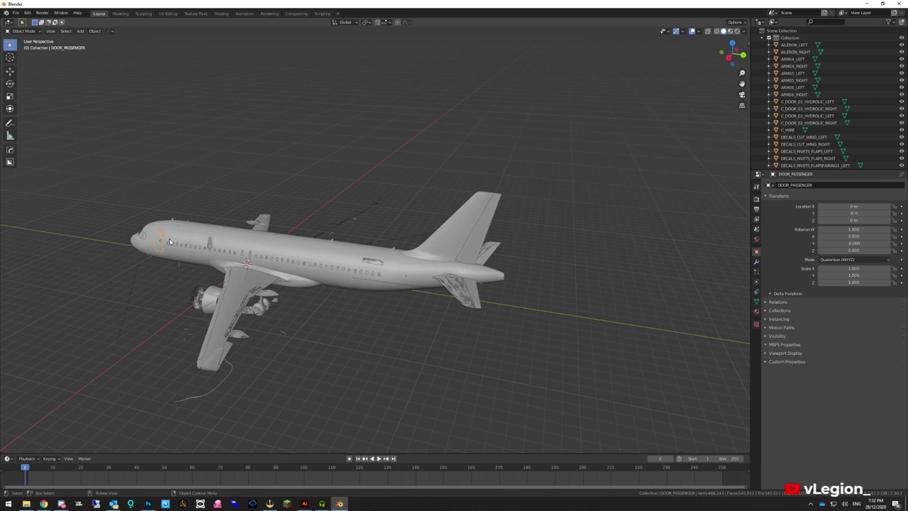
{"action": "left_click", "coordinate": [278, 251]}
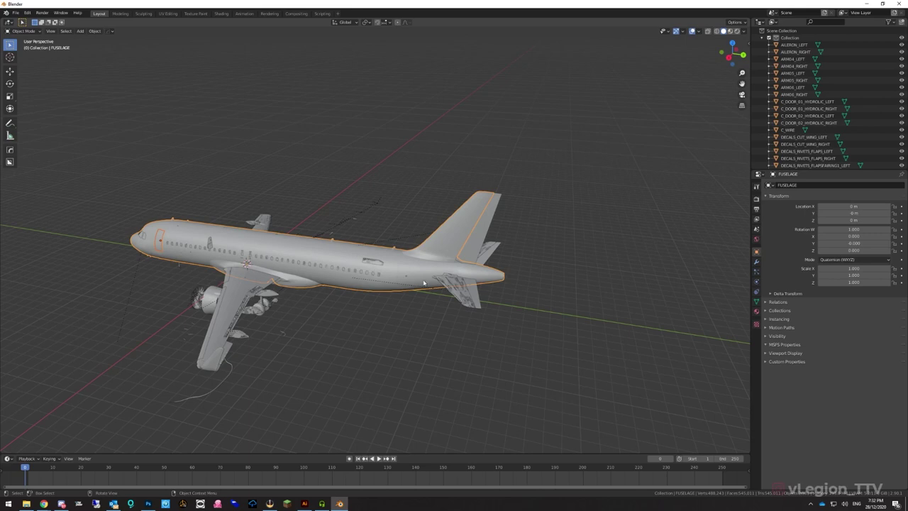
{"action": "left_click", "coordinate": [499, 206]}
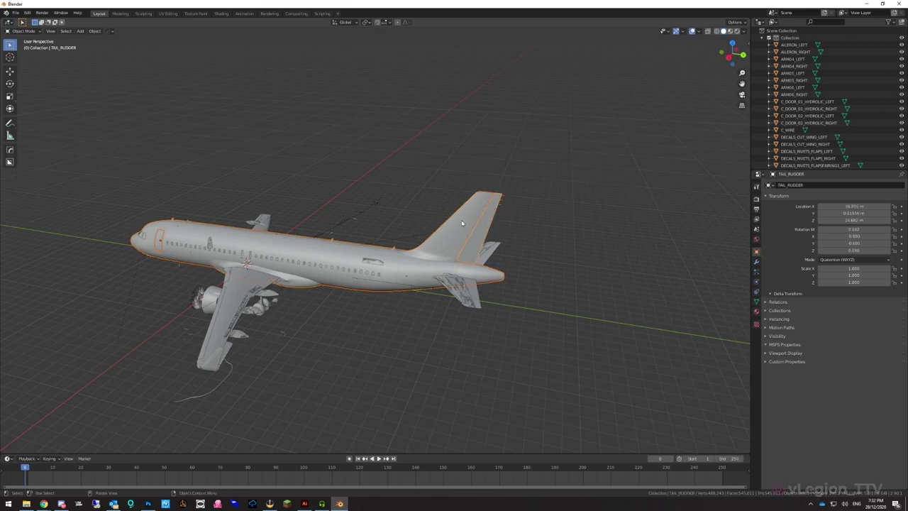
Add the forward cargo door and the DOOR_REAR mesh to the selection
{"action": "middle_click_drag", "start_coordinate": [431, 244], "coordinate": [239, 212]}
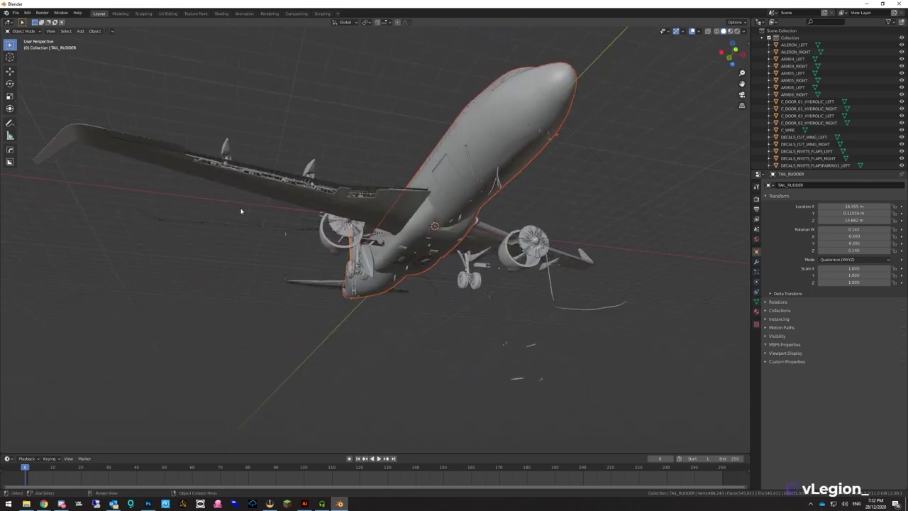
{"action": "left_click", "coordinate": [452, 185]}
{"action": "middle_click_drag", "start_coordinate": [452, 185], "coordinate": [346, 267]}
{"action": "left_click", "coordinate": [427, 278]}
{"action": "left_click", "coordinate": [344, 266]}
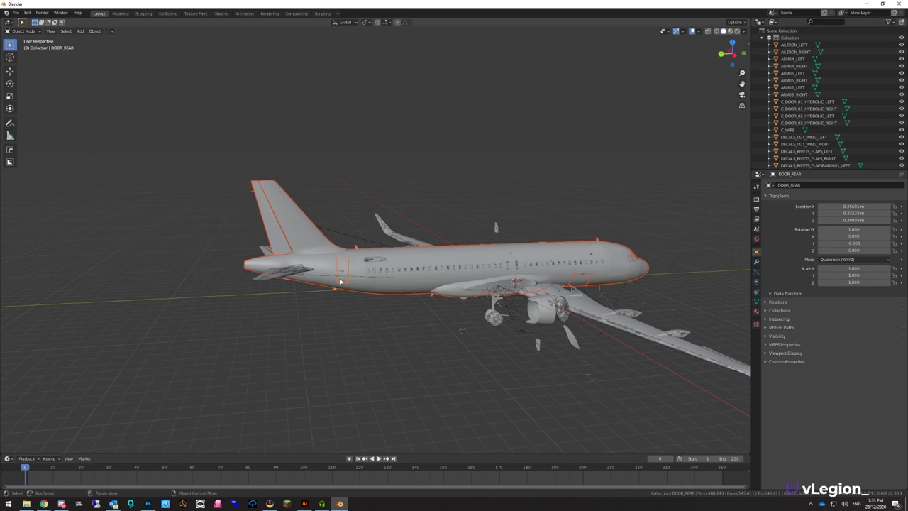
Inspect the selected rear door up close and check the selected meshes from both sides of the aircraft
{"action": "scroll", "coordinate": [340, 281], "scroll_direction": "up", "scroll_amount": 4}
{"action": "middle_click_drag", "start_coordinate": [291, 341], "coordinate": [347, 286]}
{"action": "scroll", "coordinate": [319, 295], "scroll_direction": "up", "scroll_amount": 4}
{"action": "scroll", "coordinate": [336, 214], "scroll_direction": "up", "scroll_amount": 5}
{"action": "scroll", "coordinate": [364, 210], "scroll_direction": "down", "scroll_amount": 6}
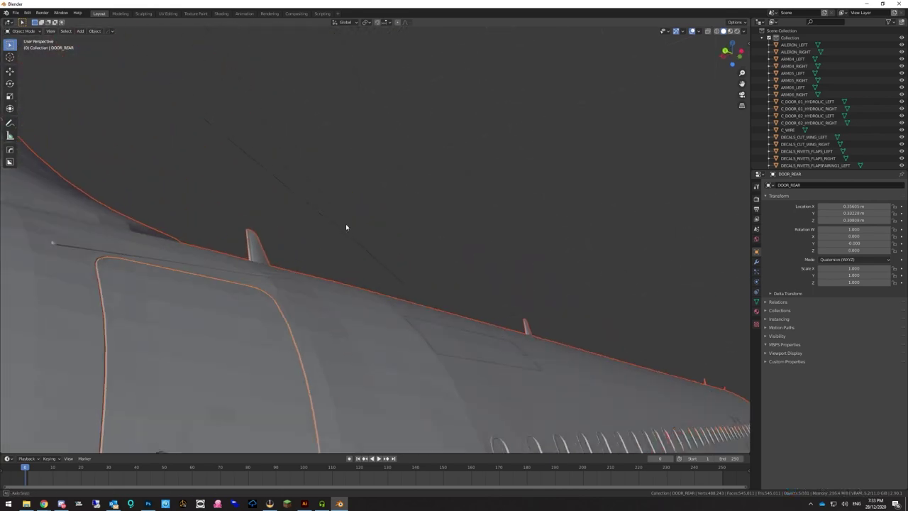
{"action": "scroll", "coordinate": [300, 265], "scroll_direction": "down", "scroll_amount": 2}
{"action": "scroll", "coordinate": [252, 298], "scroll_direction": "down", "scroll_amount": 5}
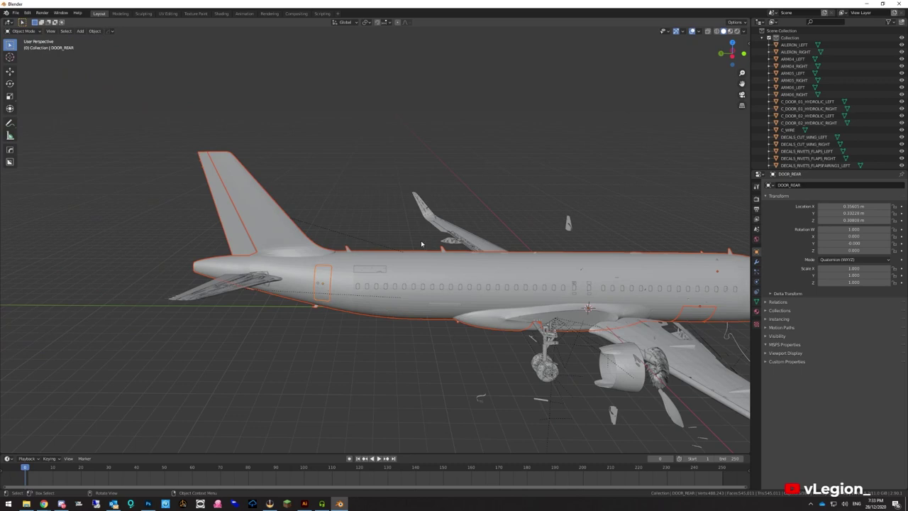
{"action": "scroll", "coordinate": [422, 244], "scroll_direction": "down", "scroll_amount": 4}
{"action": "scroll", "coordinate": [434, 261], "scroll_direction": "up", "scroll_amount": 3}
{"action": "middle_click_drag", "start_coordinate": [421, 244], "coordinate": [368, 268]}
{"action": "scroll", "coordinate": [367, 270], "scroll_direction": "down", "scroll_amount": 4}
{"action": "scroll", "coordinate": [368, 346], "scroll_direction": "up", "scroll_amount": 3}
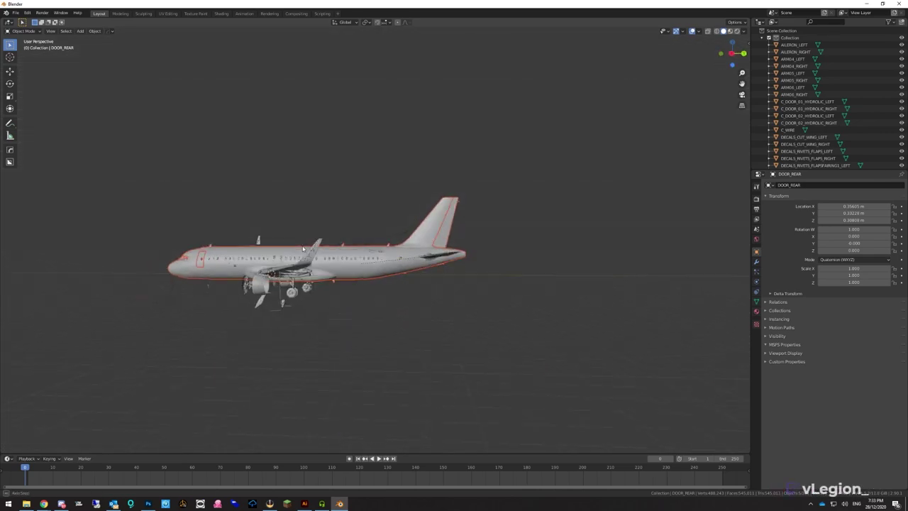
Hide every mesh except the selected fuselage, doors and rudder
{"action": "middle_click_drag", "start_coordinate": [312, 283], "coordinate": [302, 286]}
{"action": "key", "text": "shift"}
{"action": "key", "text": "shift+h"}
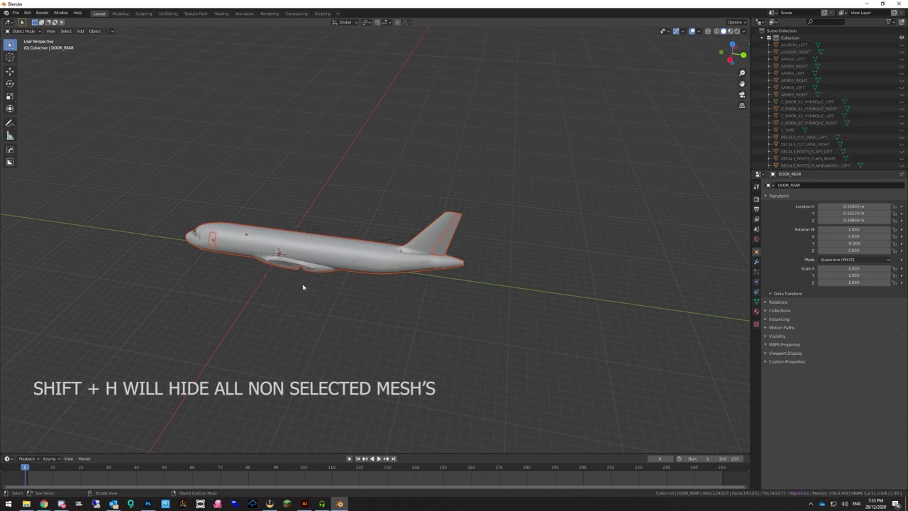
Select all the visible fuselage, door and rudder meshes and isolate them in local view
{"action": "left_click", "coordinate": [288, 322]}
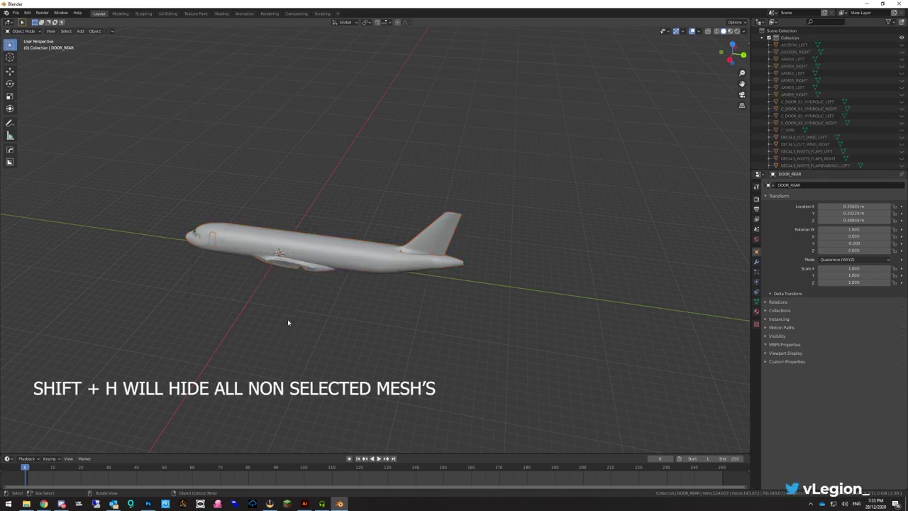
{"action": "left_click_drag", "start_coordinate": [545, 343], "coordinate": [105, 122]}
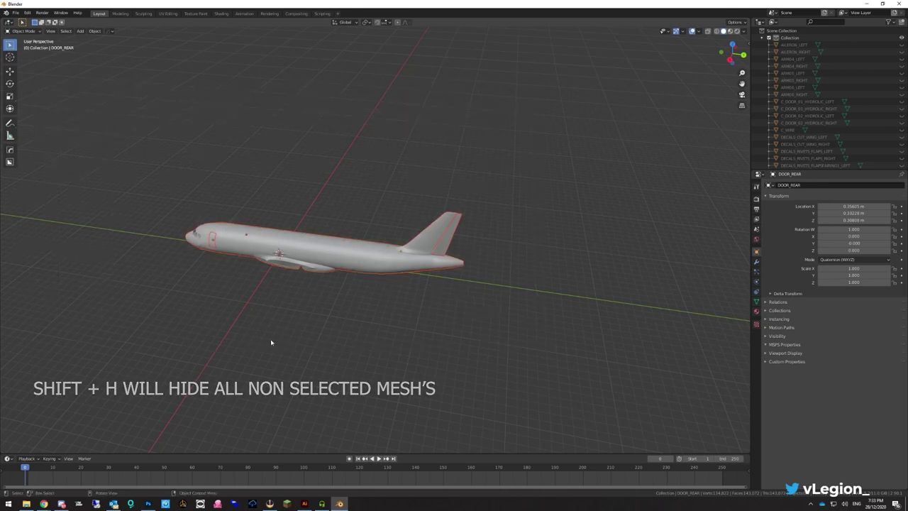
{"action": "left_click", "coordinate": [187, 235]}
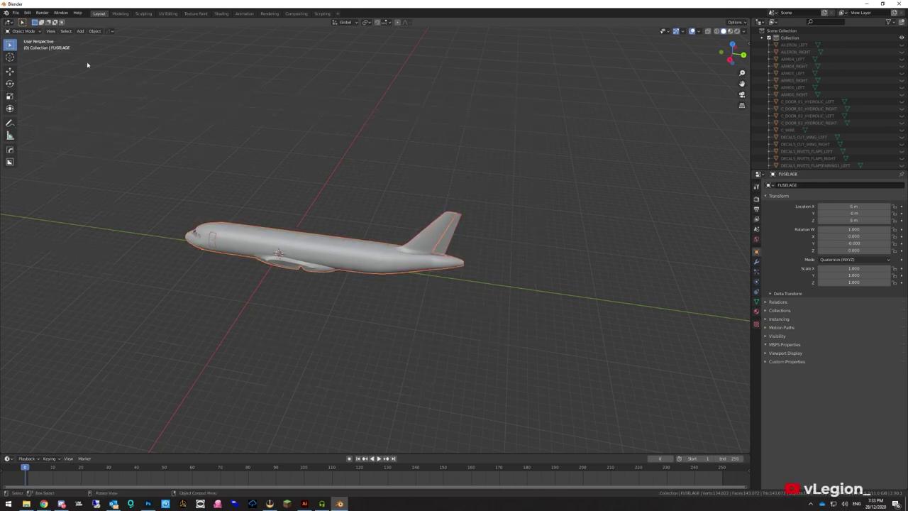
{"action": "left_click_drag", "start_coordinate": [103, 121], "coordinate": [531, 362]}
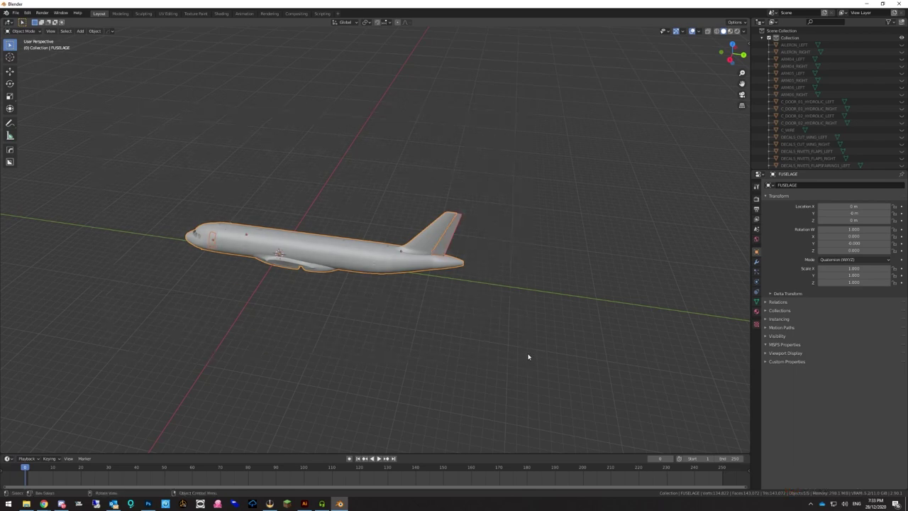
{"action": "key", "text": "KP_Divide"}
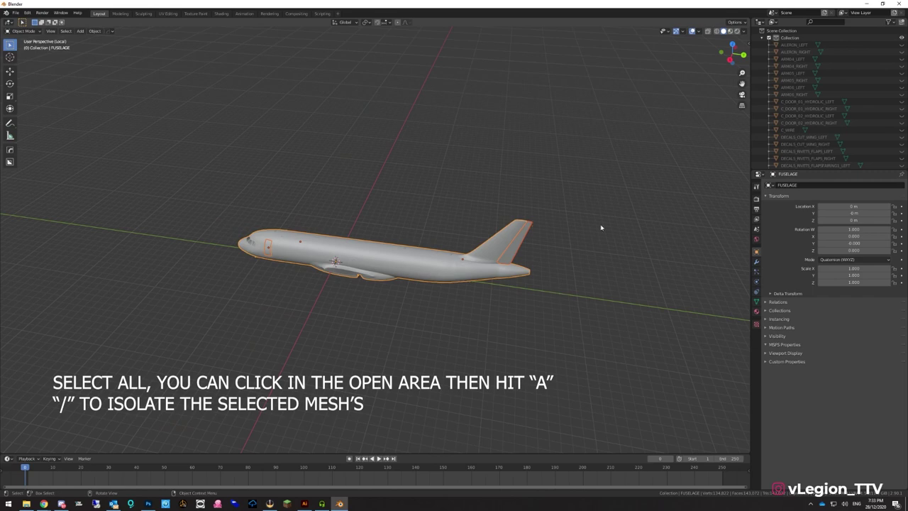
View the isolated meshes from the top, front, right and left in orthographic projection
{"action": "middle_click_drag", "start_coordinate": [522, 312], "coordinate": [396, 273]}
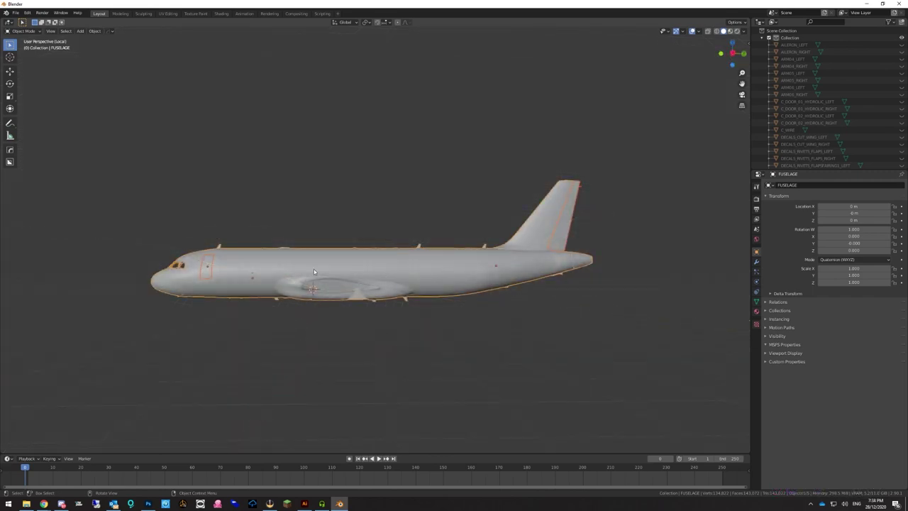
{"action": "middle_click_drag", "start_coordinate": [314, 270], "coordinate": [314, 272]}
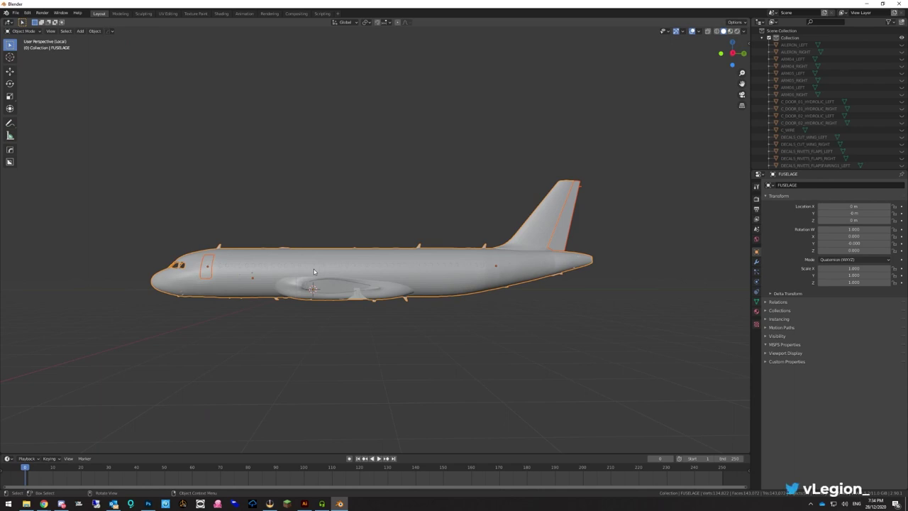
{"action": "key", "text": "KP_7"}
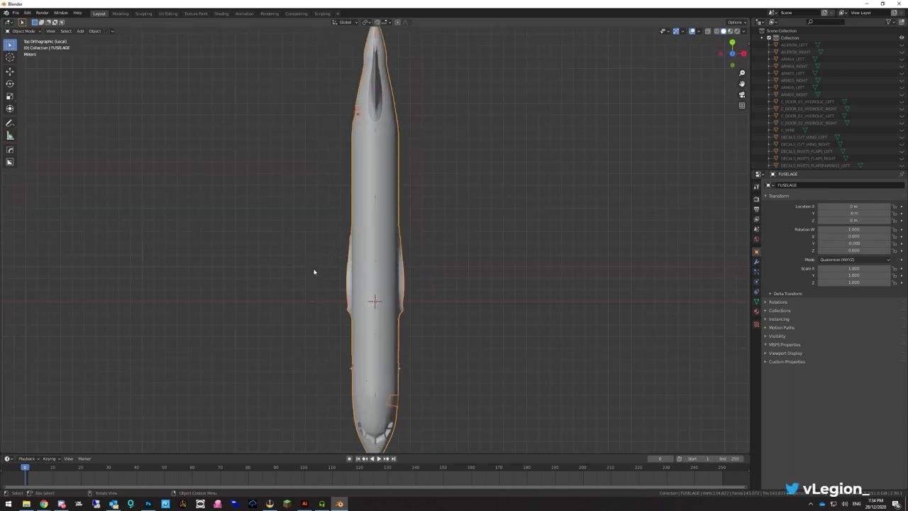
{"action": "key", "text": "KP_1"}
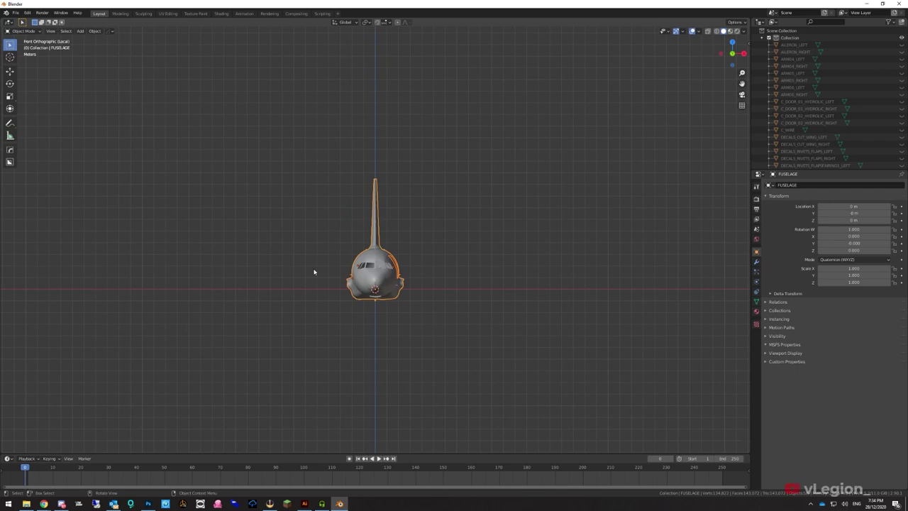
{"action": "key", "text": "KP_3"}
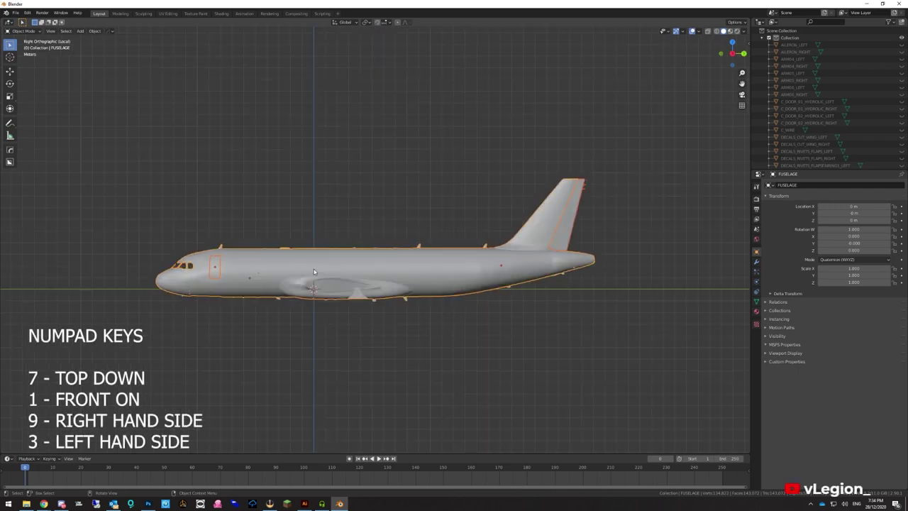
{"action": "key", "text": "KP_9"}
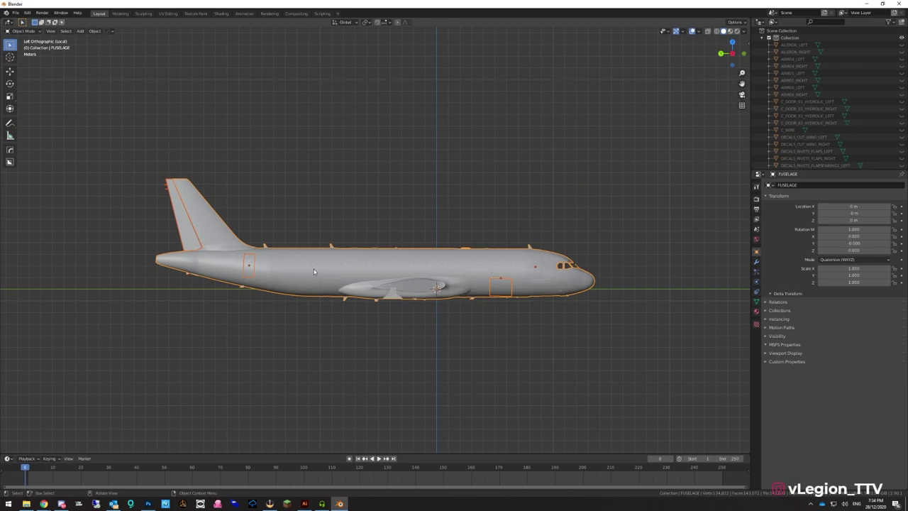
Rotate the view in fixed increments to see the isolated fuselage from below and at an angle
{"action": "key", "text": "KP_2"}
{"action": "key", "text": "KP_2"}
{"action": "key", "text": "KP_2"}
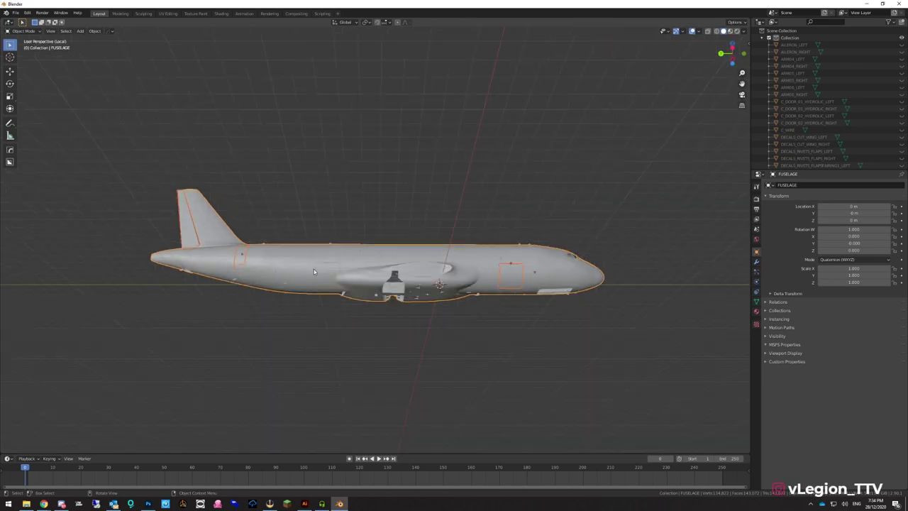
{"action": "key", "text": "KP_8"}
{"action": "key", "text": "KP_8"}
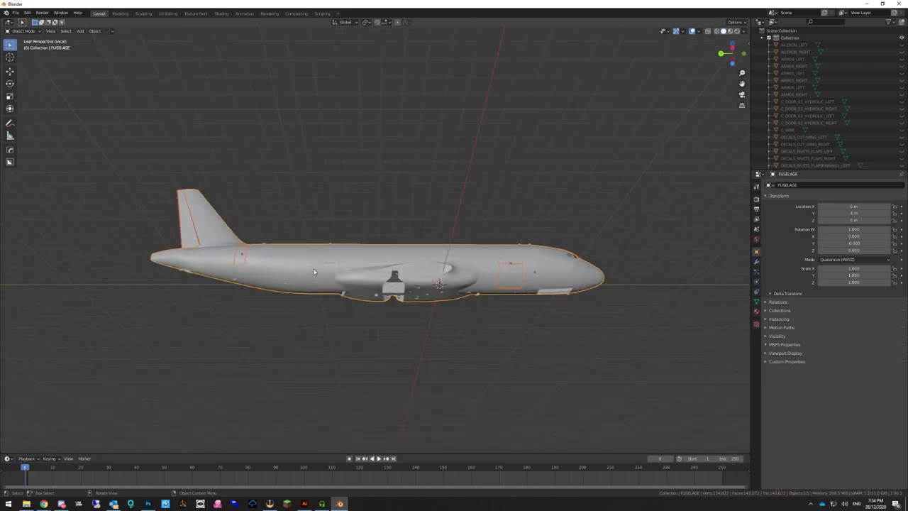
{"action": "key", "text": "KP_6"}
{"action": "key", "text": "KP_6"}
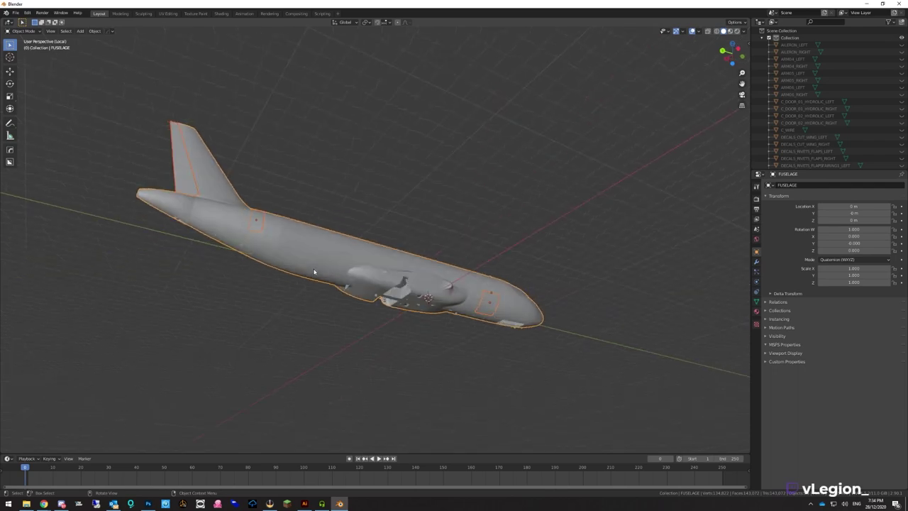
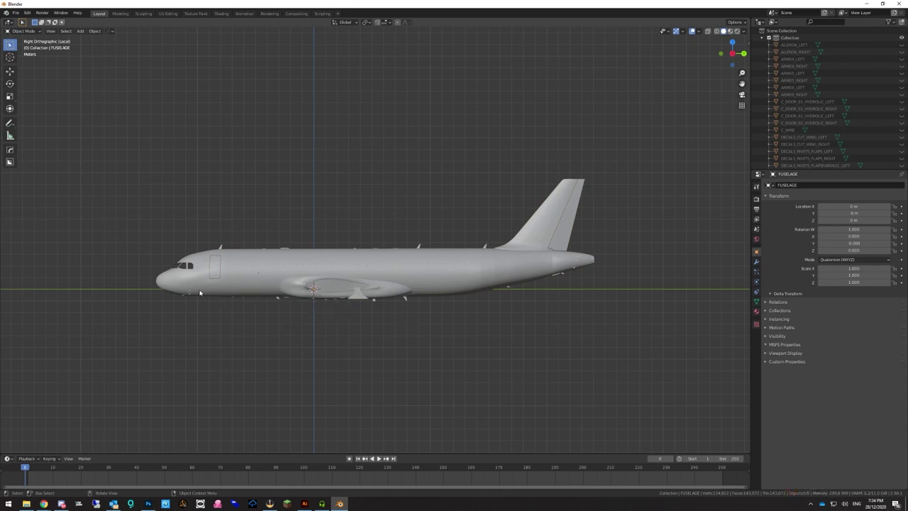
Select the FUSELAGE mesh, inspect its midsection around the wing root, and look through the scene's list of hidden objects
{"action": "left_click", "coordinate": [199, 293]}
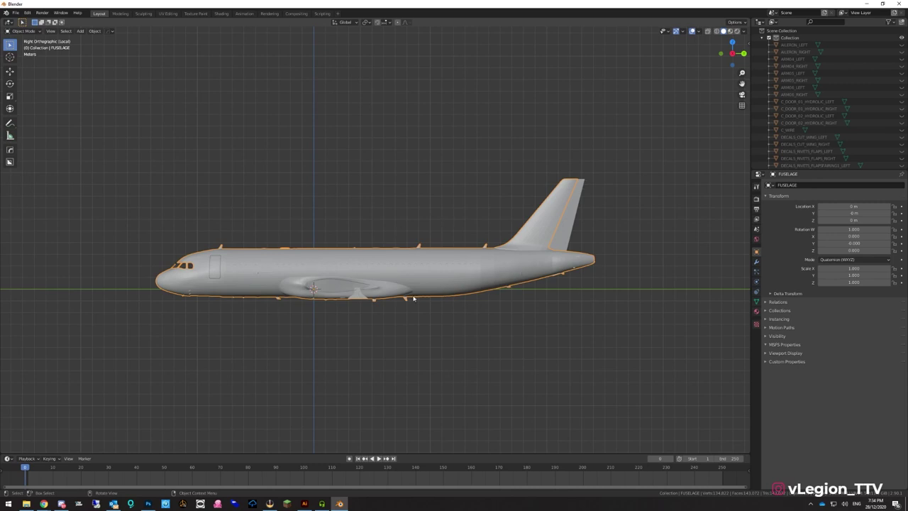
{"action": "scroll", "coordinate": [413, 298], "scroll_direction": "up", "scroll_amount": 7}
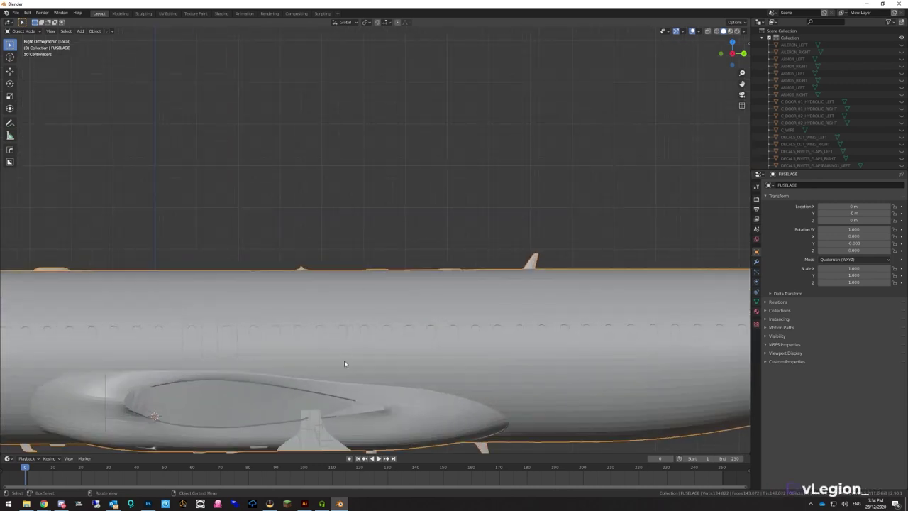
{"action": "scroll", "coordinate": [345, 364], "scroll_direction": "down", "scroll_amount": 6}
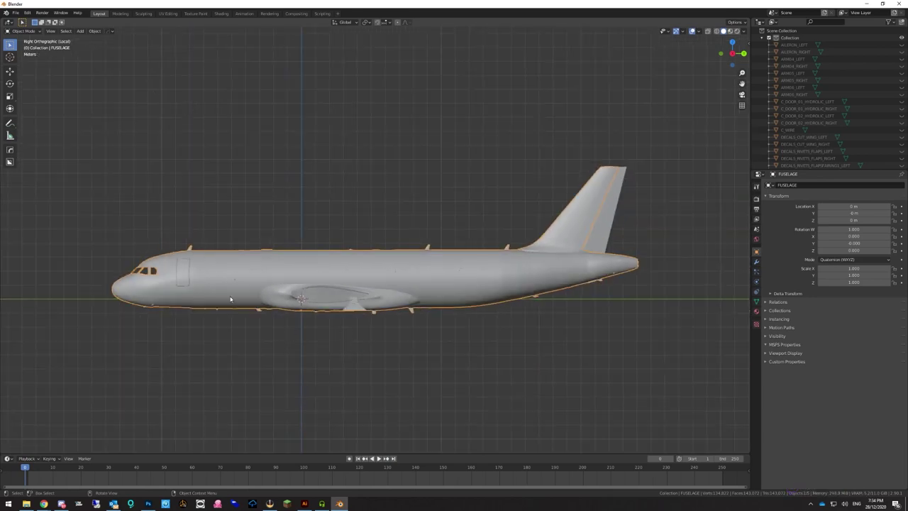
{"action": "scroll", "coordinate": [859, 57], "scroll_direction": "down", "scroll_amount": 8}
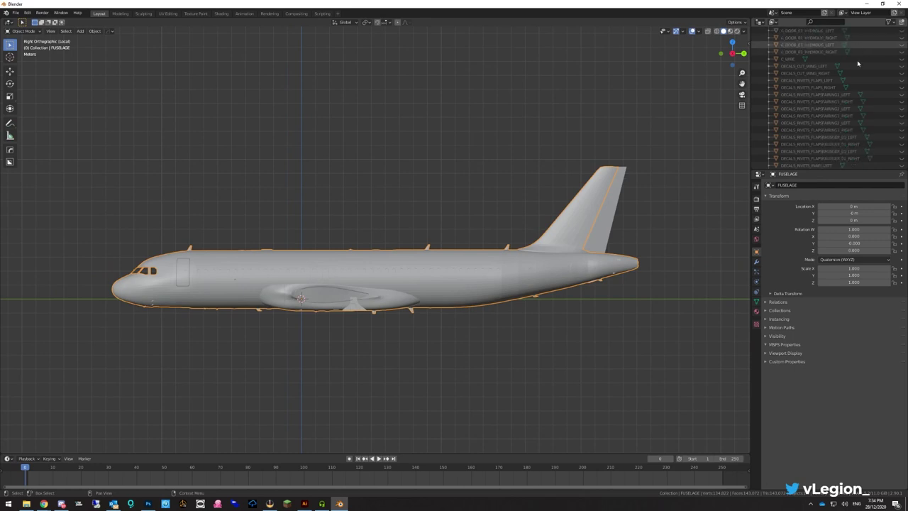
{"action": "scroll", "coordinate": [836, 87], "scroll_direction": "down", "scroll_amount": 6}
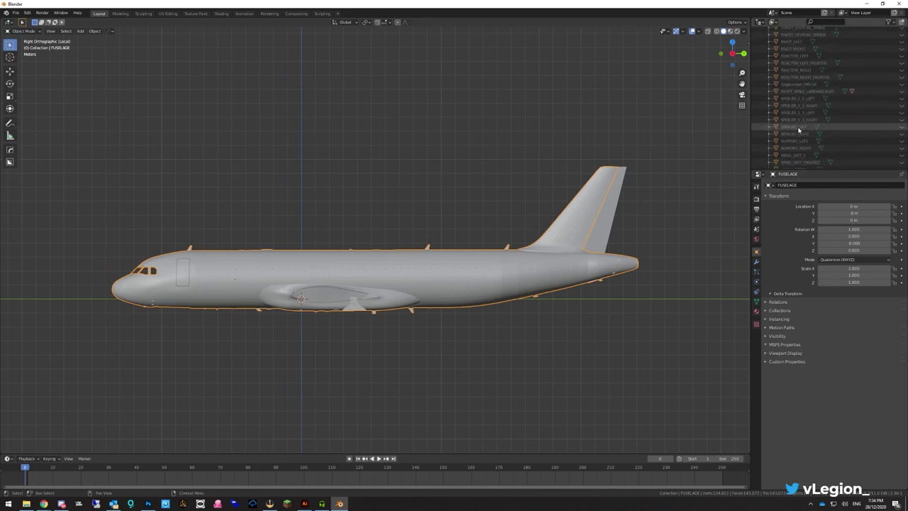
{"action": "scroll", "coordinate": [798, 129], "scroll_direction": "down", "scroll_amount": 10}
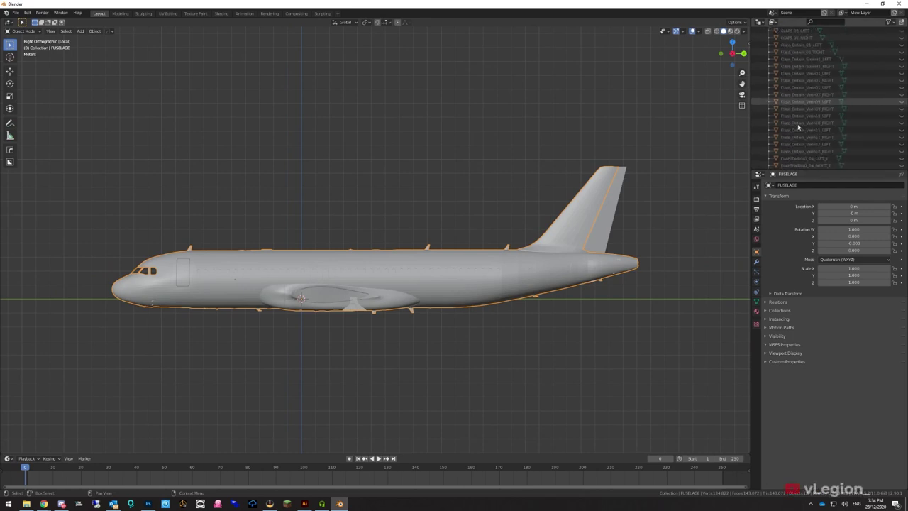
{"action": "scroll", "coordinate": [795, 128], "scroll_direction": "down", "scroll_amount": 2}
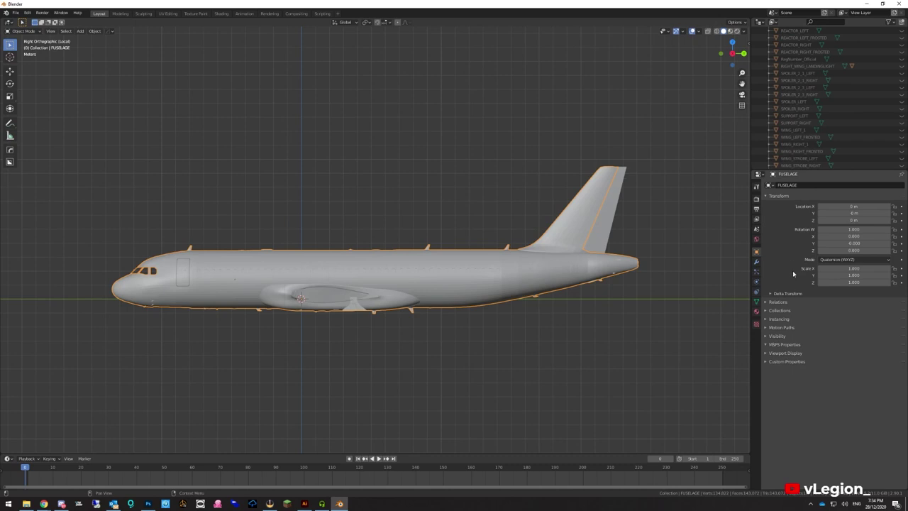
Display the material slots of the FUSELAGE mesh and of the DOOR_PASSENGER mesh
{"action": "left_click", "coordinate": [756, 312]}
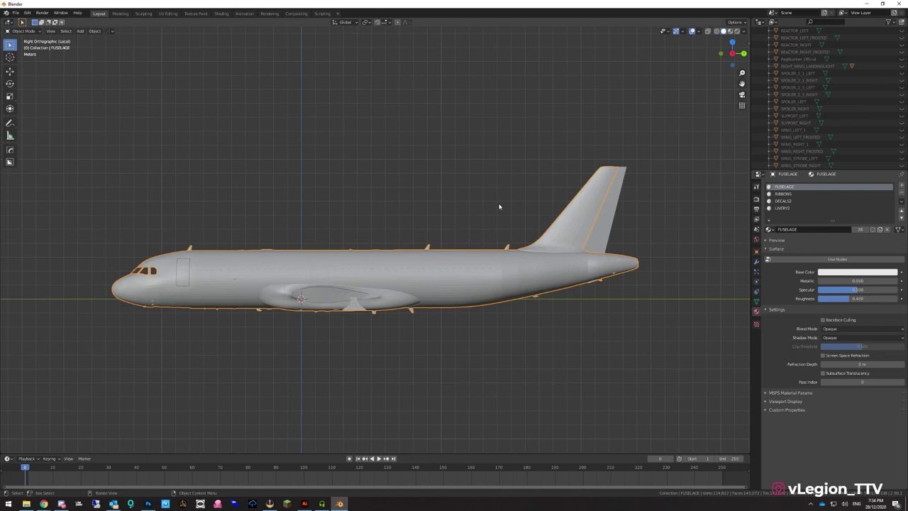
{"action": "left_click", "coordinate": [187, 277]}
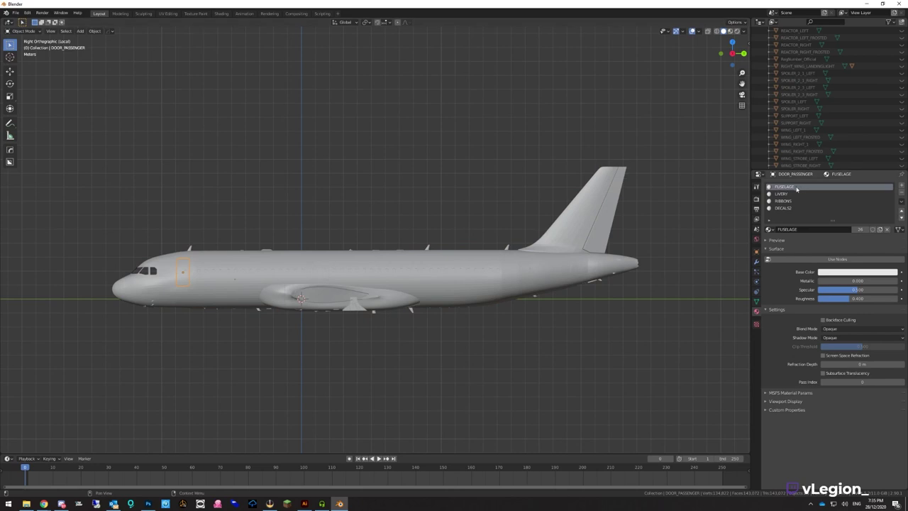
Compare the material slots assigned to the FUSELAGE, DOOR_PASSENGER and TAIL_RUDDER meshes
{"action": "left_click", "coordinate": [207, 269]}
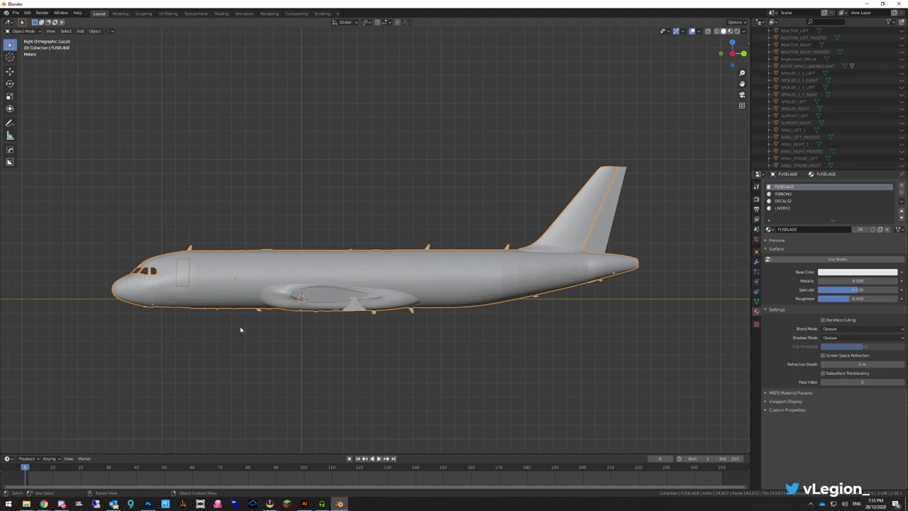
{"action": "left_click", "coordinate": [208, 283]}
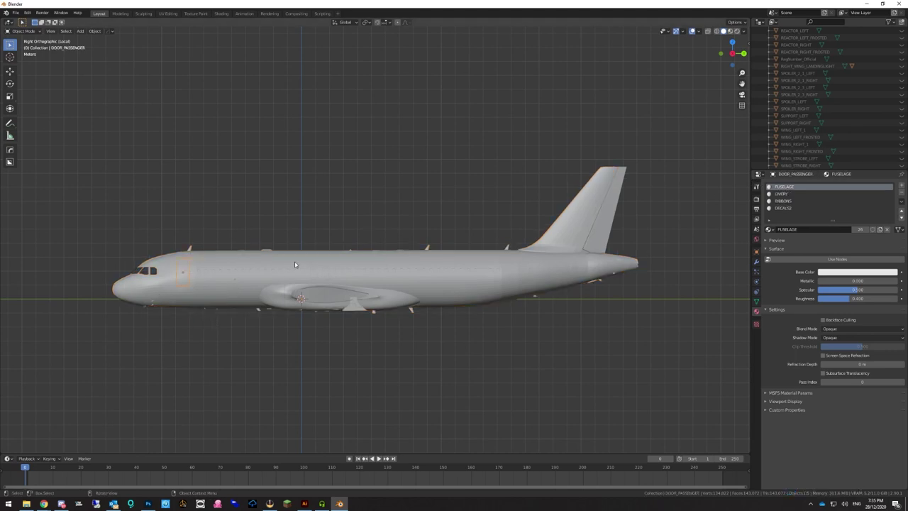
{"action": "left_click", "coordinate": [294, 261]}
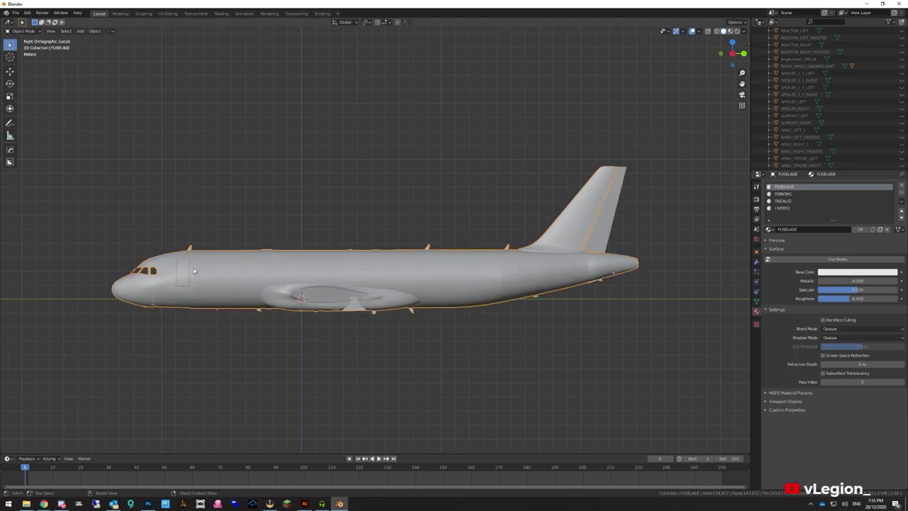
{"action": "left_click", "coordinate": [609, 219]}
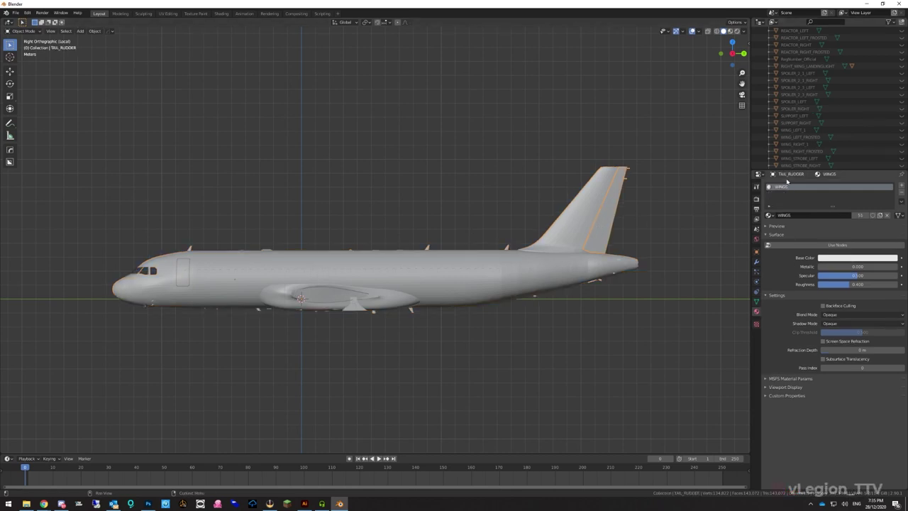
Select the FUSELAGE mesh, switch to texture painting, and start a new Base Color paint slot for its FUSELAGE material
{"action": "left_click", "coordinate": [561, 245]}
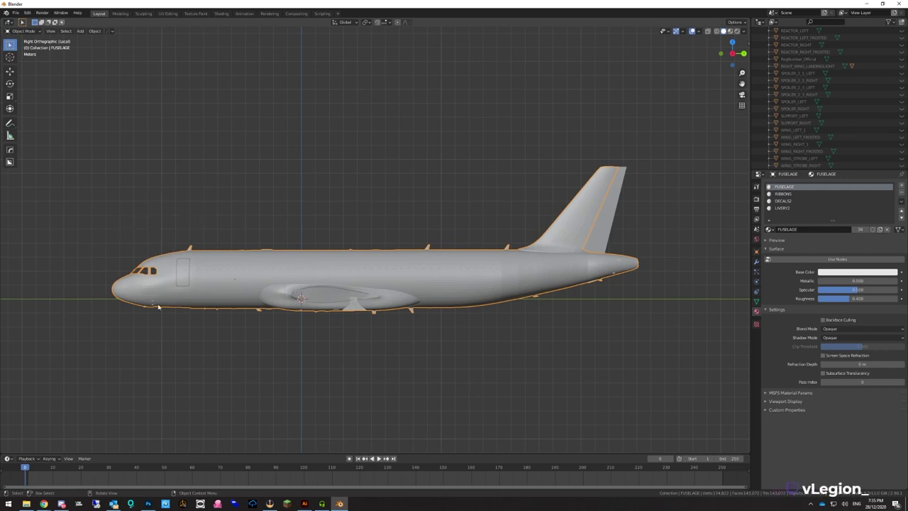
{"action": "left_click", "coordinate": [195, 14]}
{"action": "scroll", "coordinate": [518, 334], "scroll_direction": "down", "scroll_amount": 5}
{"action": "mouse_move", "coordinate": [516, 317]}
{"action": "middle_mouse_down"}
{"action": "mouse_move", "coordinate": [470, 295]}
{"action": "mouse_move", "coordinate": [489, 297]}
{"action": "mouse_move", "coordinate": [496, 284]}
{"action": "middle_mouse_up"}
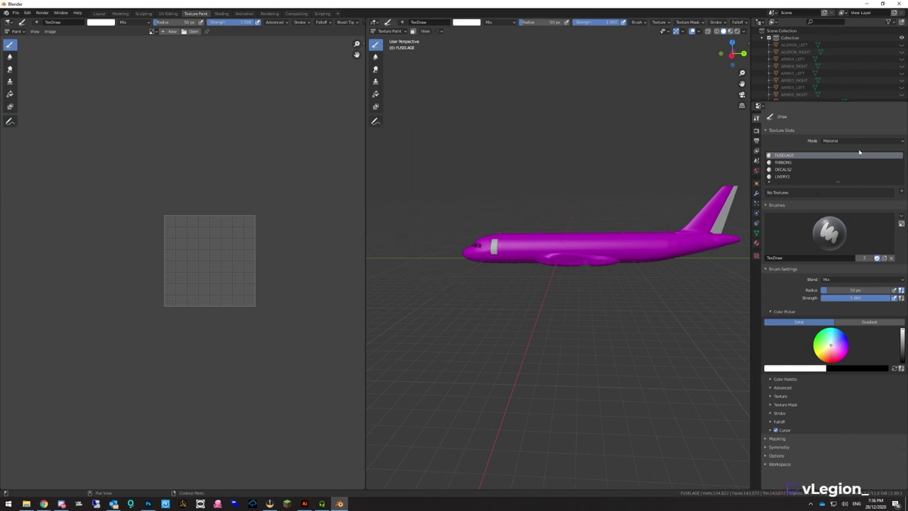
{"action": "left_click", "coordinate": [903, 192]}
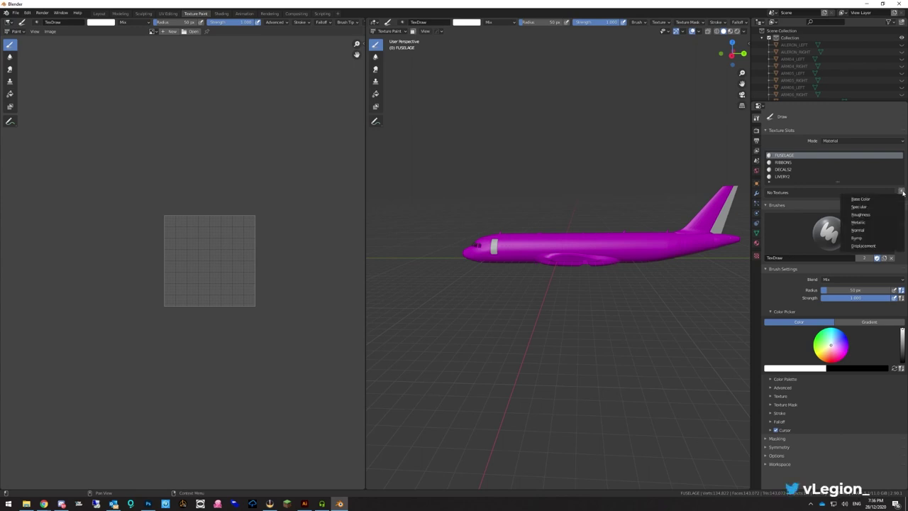
{"action": "left_click", "coordinate": [876, 200]}
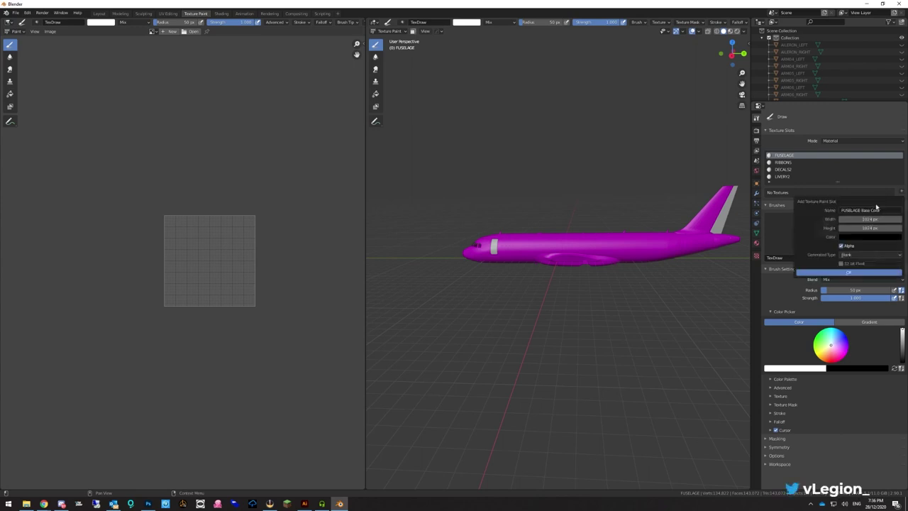
Set the new FUSELAGE Base Color texture's width and height to 8192 px each by multiplying 1024 by 8
{"action": "left_click", "coordinate": [870, 219]}
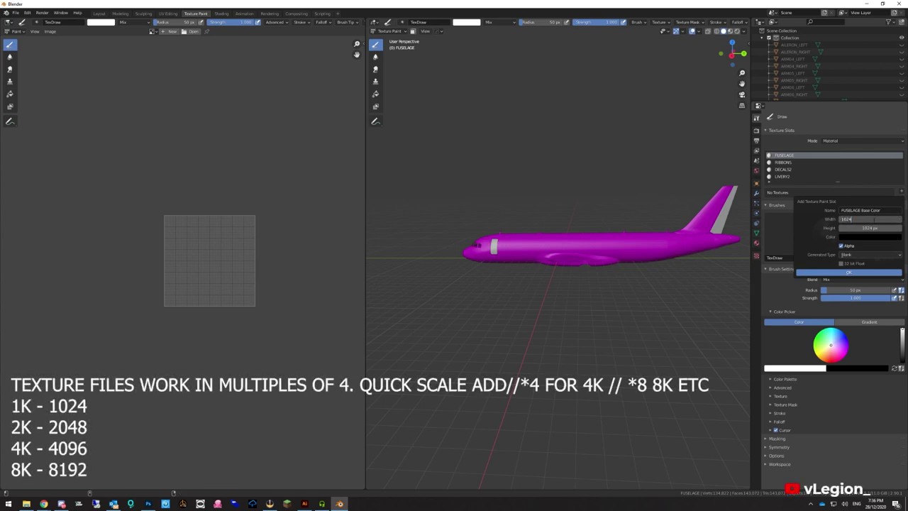
{"action": "type", "text": "*"}
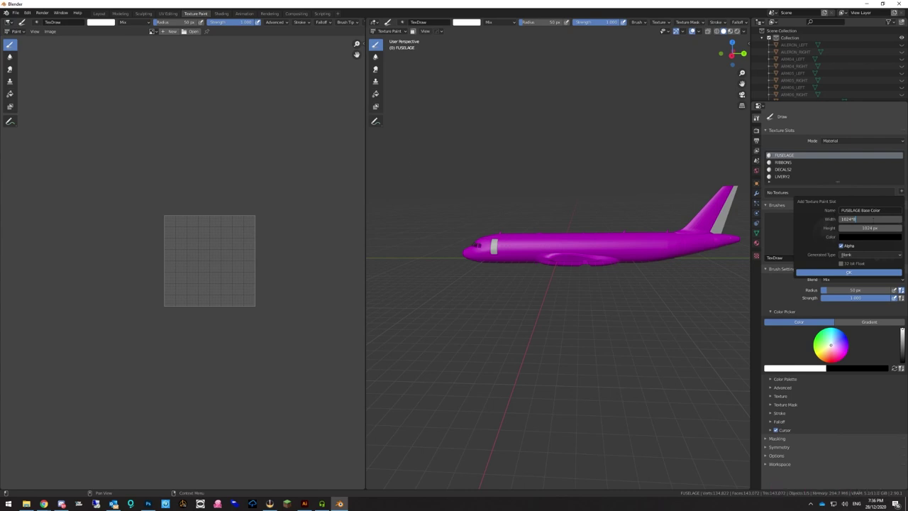
{"action": "key", "text": "Return"}
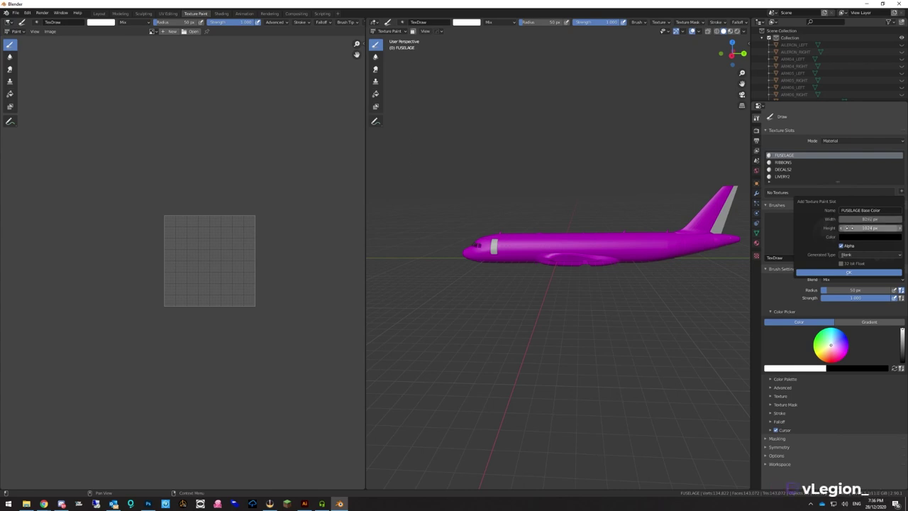
{"action": "left_click", "coordinate": [863, 225]}
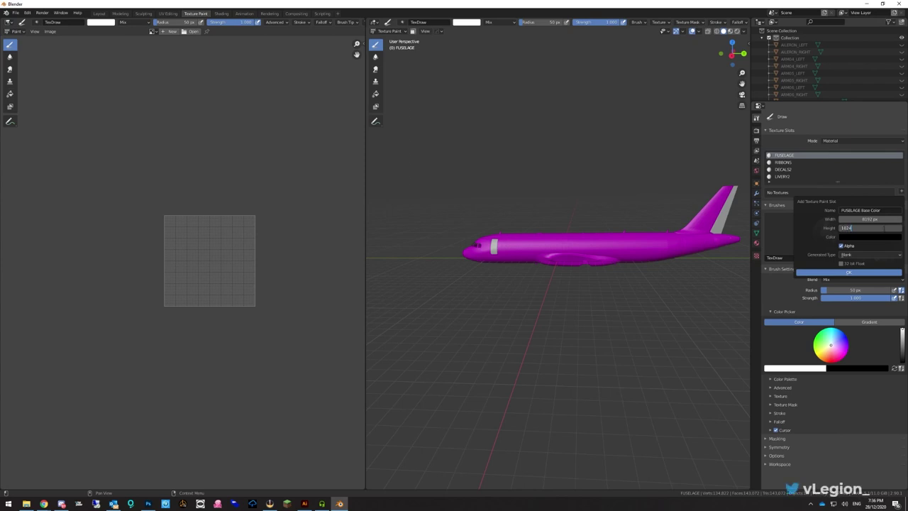
{"action": "type", "text": "*"}
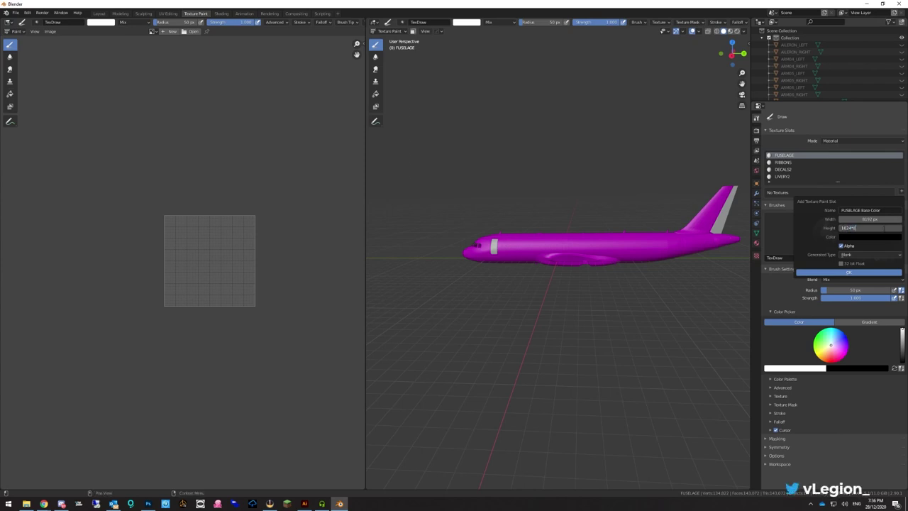
{"action": "type", "text": "8"}
{"action": "key", "text": "Return"}
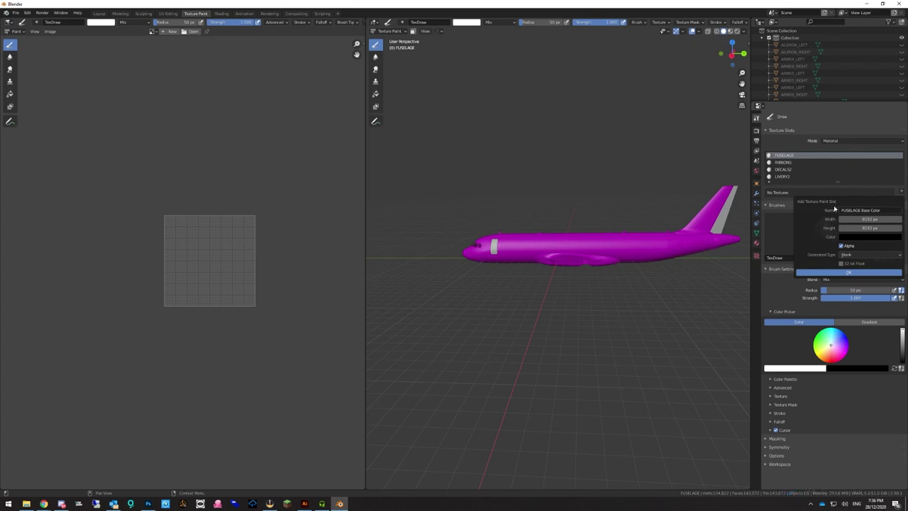
Set the texture's fill color to pure white, check its hex value, and create the FUSELAGE Base Color slot
{"action": "left_click", "coordinate": [854, 237]}
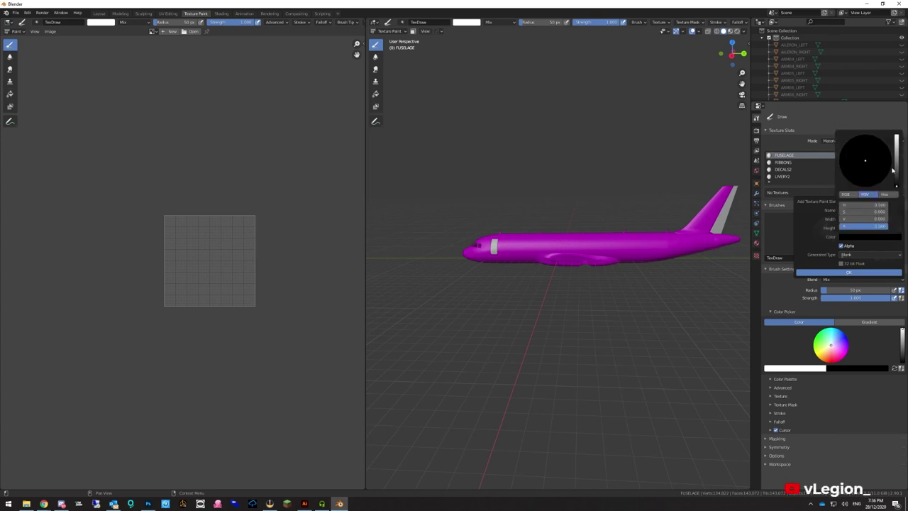
{"action": "left_click_drag", "start_coordinate": [896, 186], "coordinate": [896, 137]}
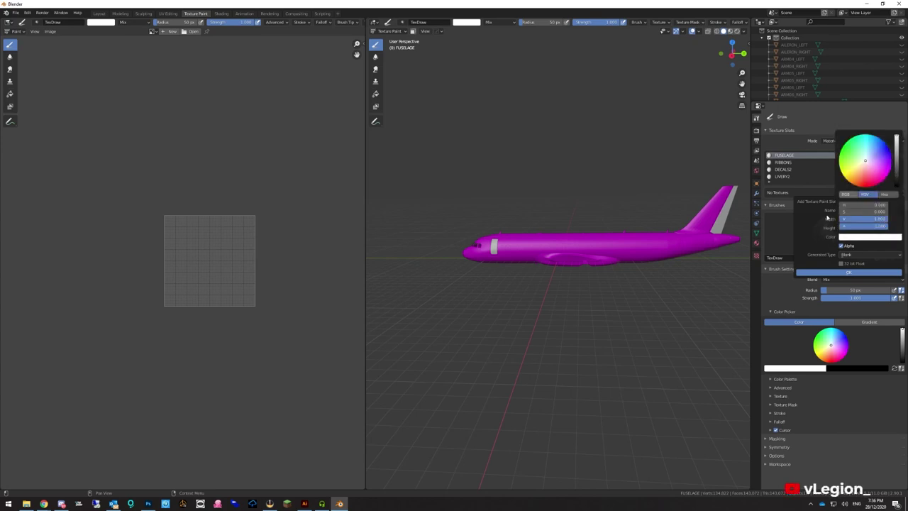
{"action": "left_click", "coordinate": [844, 237]}
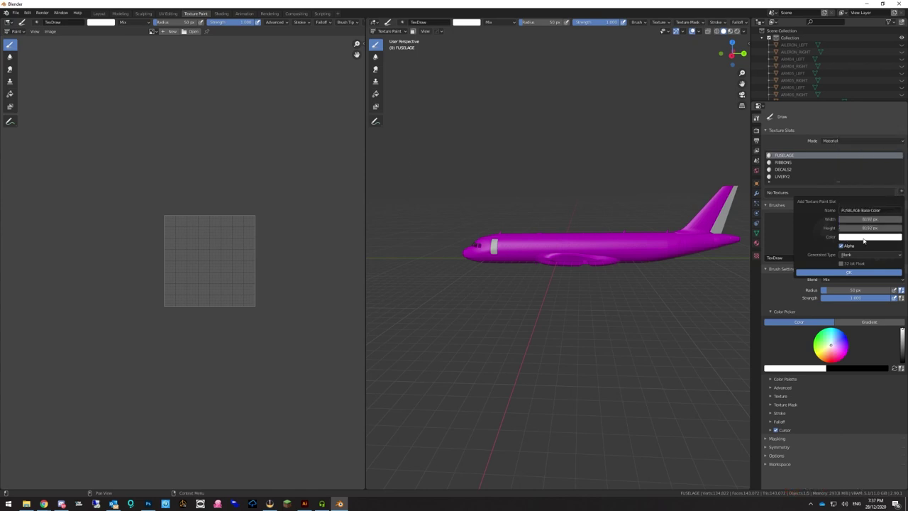
{"action": "left_click", "coordinate": [879, 240]}
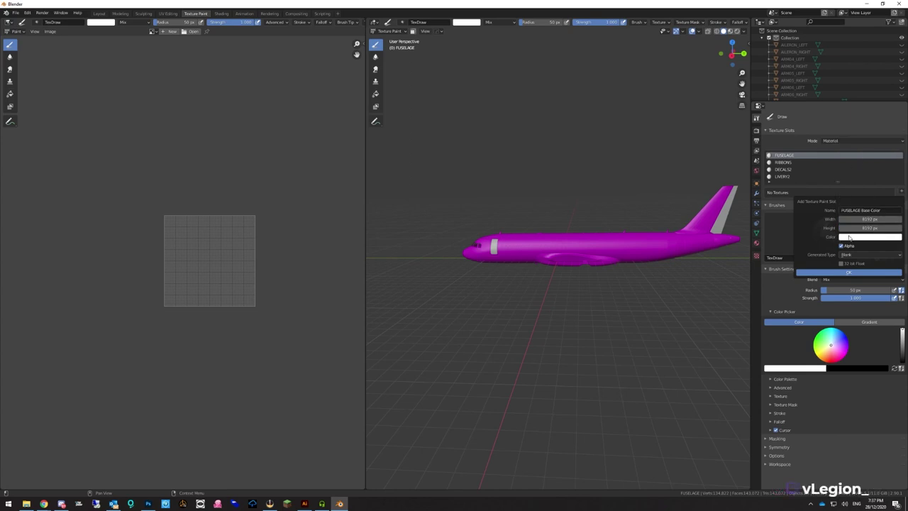
{"action": "left_click", "coordinate": [849, 237]}
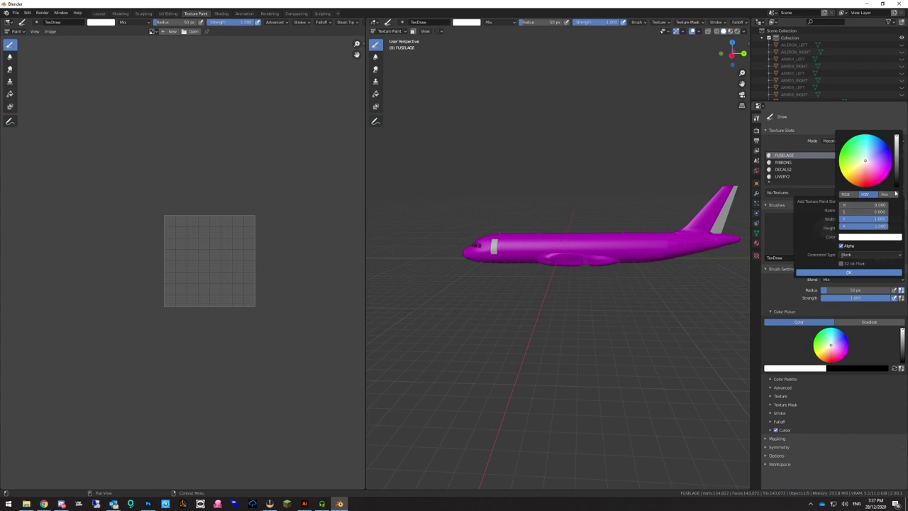
{"action": "left_click", "coordinate": [889, 194]}
{"action": "left_click", "coordinate": [870, 207]}
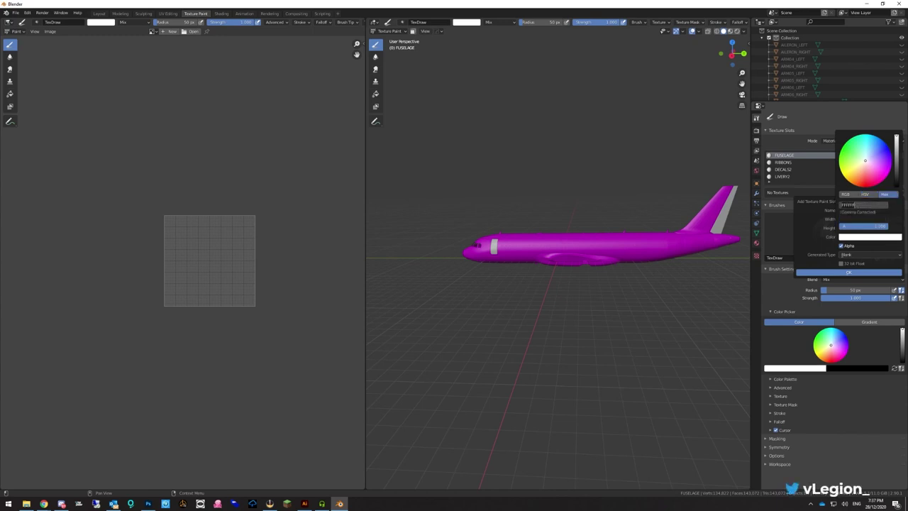
{"action": "key", "text": "Return"}
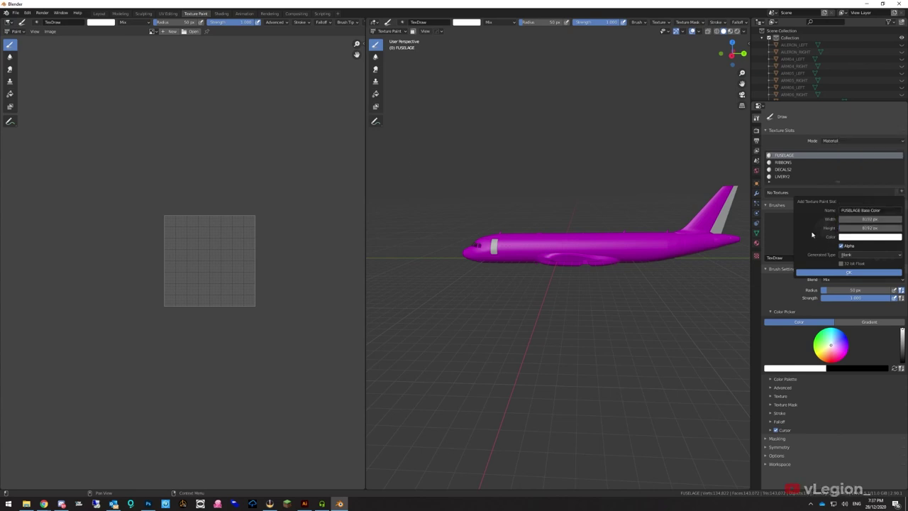
{"action": "left_click", "coordinate": [851, 272]}
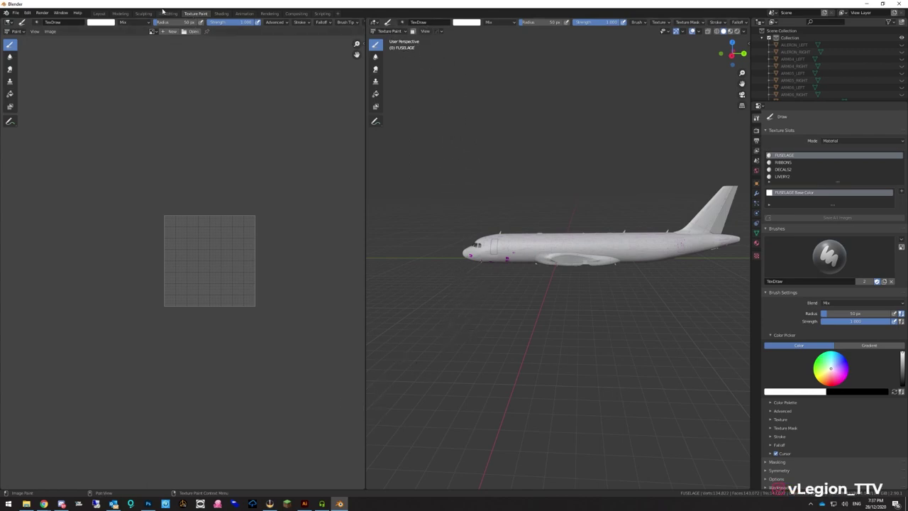
Select the TAIL_RUDDER mesh and give its WINGS material a white 8192 × 8192 px Base Color paint texture
{"action": "left_click", "coordinate": [99, 13]}
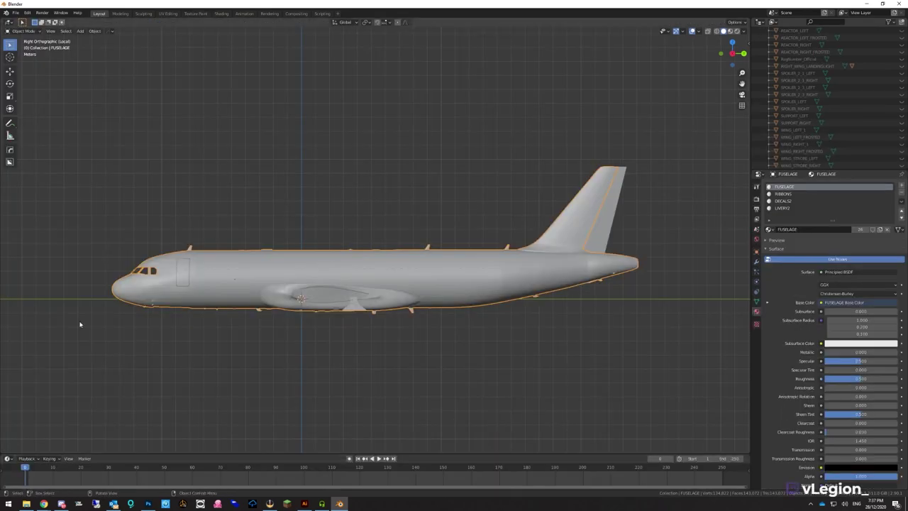
{"action": "left_click", "coordinate": [606, 186]}
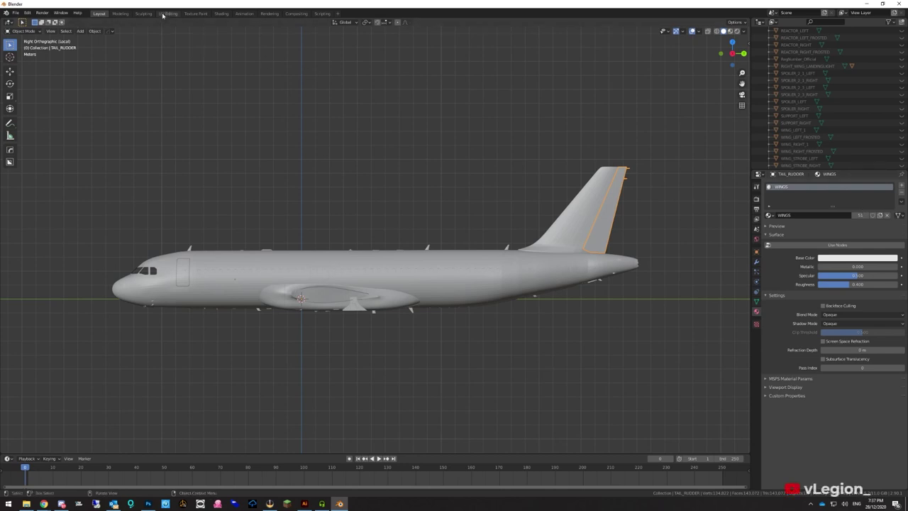
{"action": "left_click", "coordinate": [196, 13]}
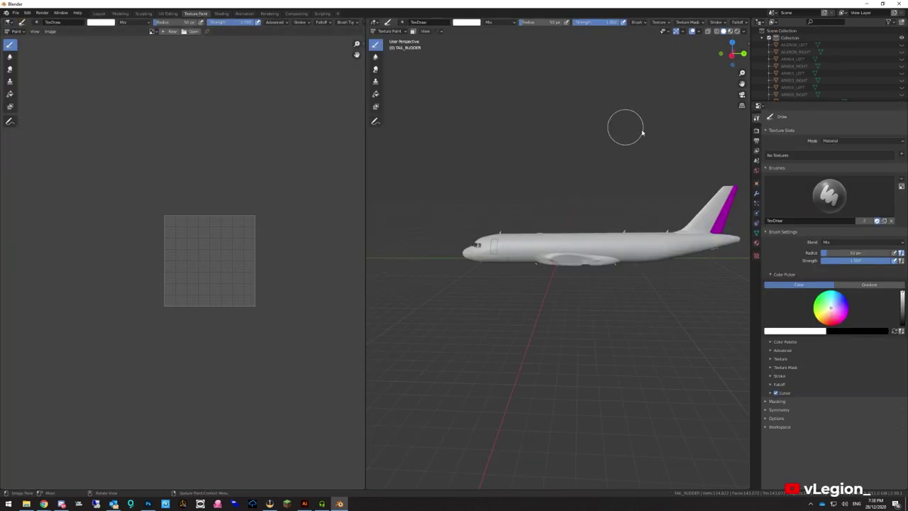
{"action": "left_click", "coordinate": [903, 154]}
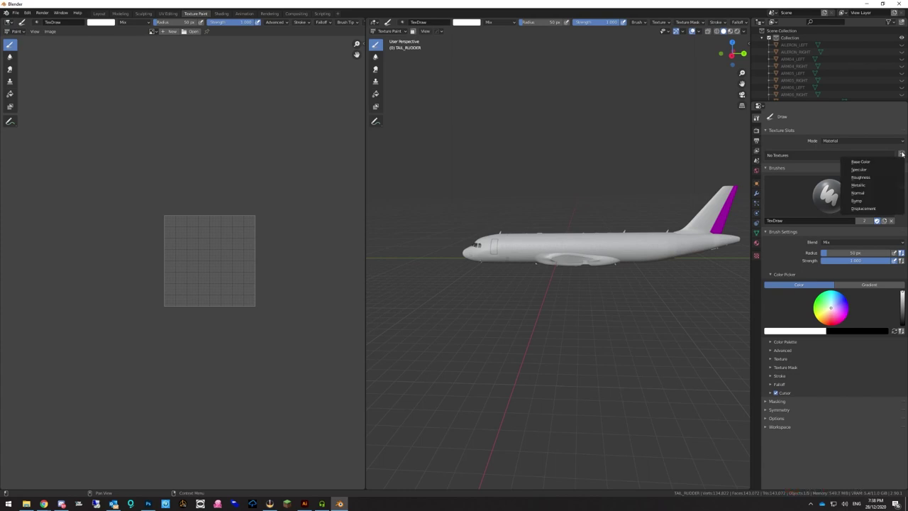
{"action": "left_click", "coordinate": [866, 161]}
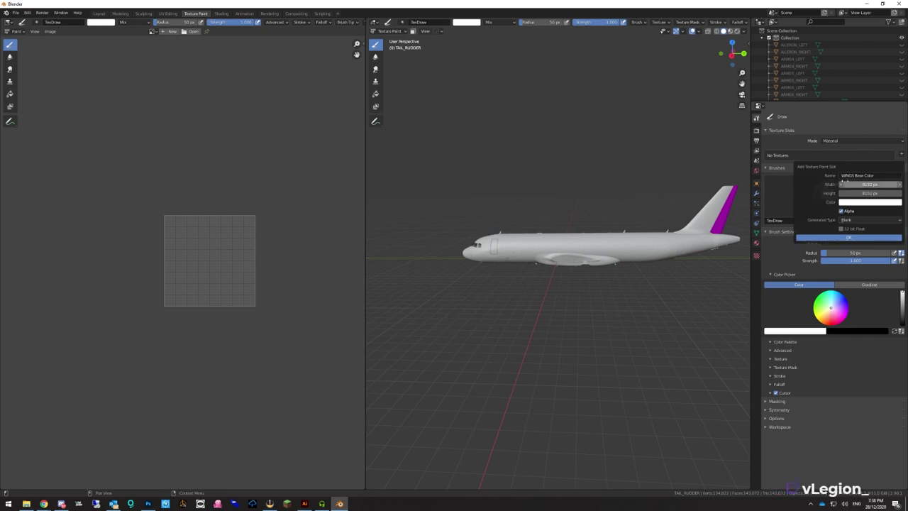
{"action": "left_click", "coordinate": [808, 242]}
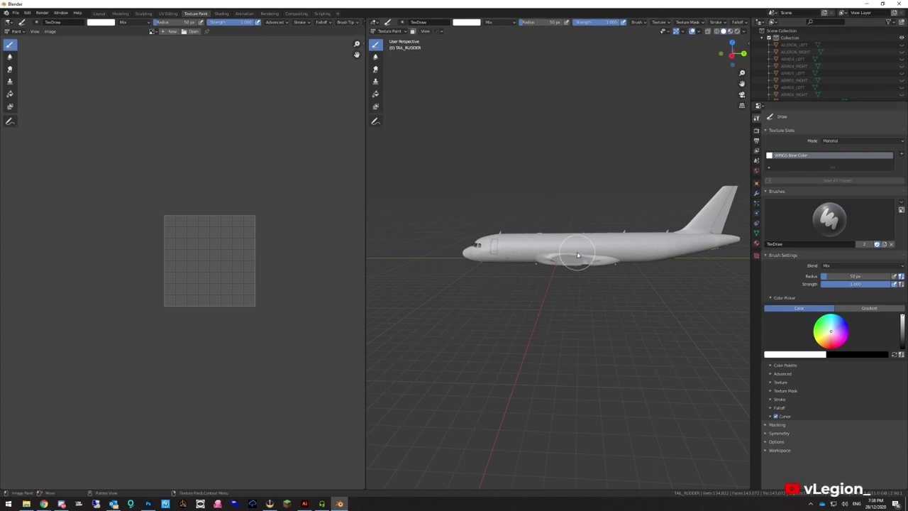
Return to Object Mode, select the DOOR_PASSENGER mesh, and enter Texture Paint mode on it to view its FUSELAGE Base Color texture
{"action": "key", "text": "Tab"}
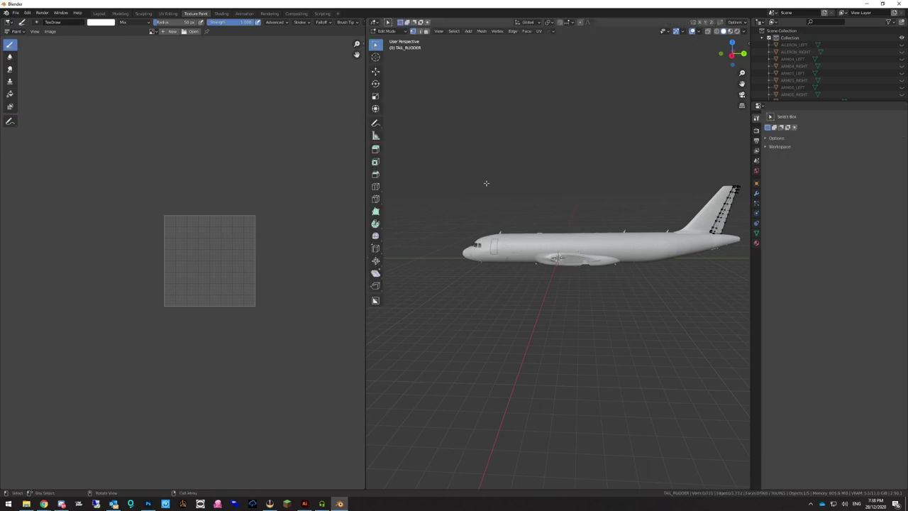
{"action": "left_click", "coordinate": [391, 33]}
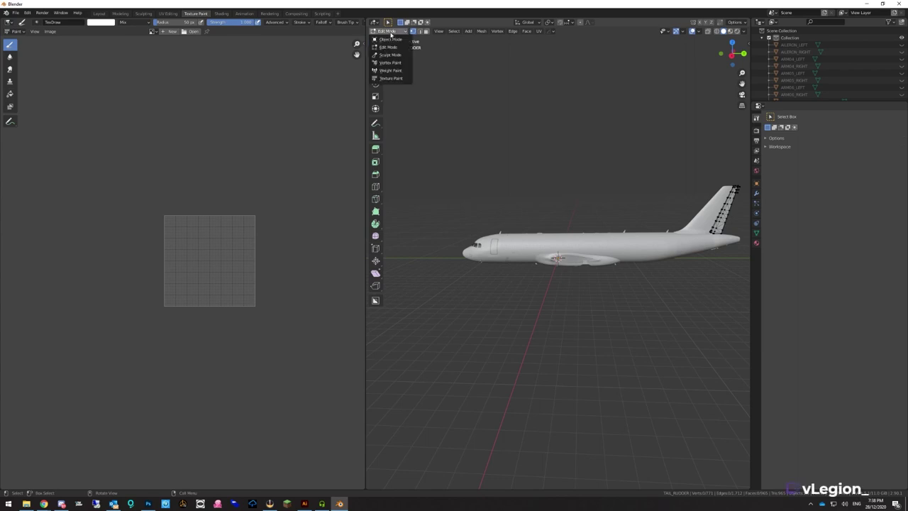
{"action": "left_click", "coordinate": [389, 40]}
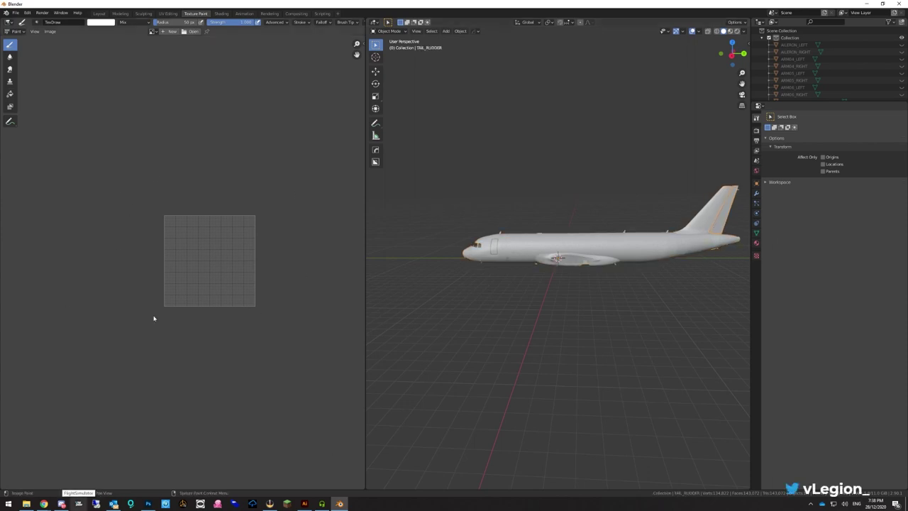
{"action": "left_click", "coordinate": [496, 247]}
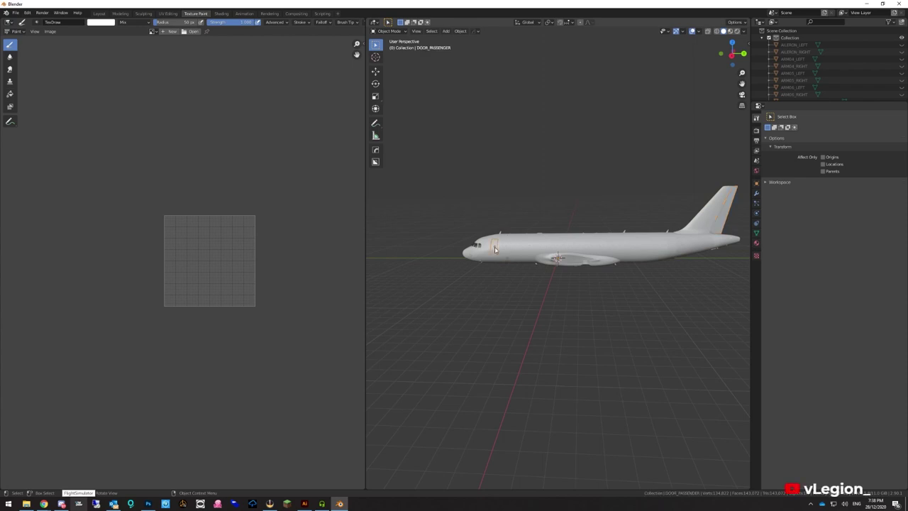
{"action": "left_click", "coordinate": [396, 32]}
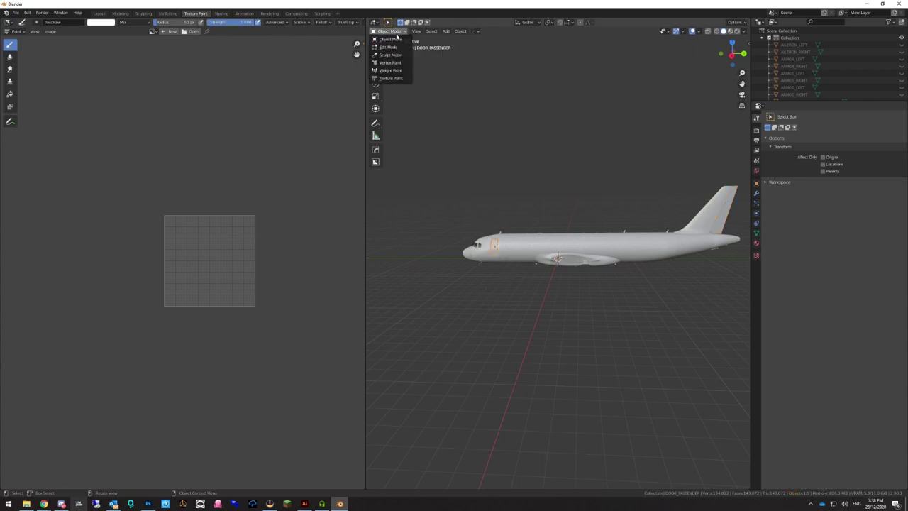
{"action": "left_click", "coordinate": [392, 78]}
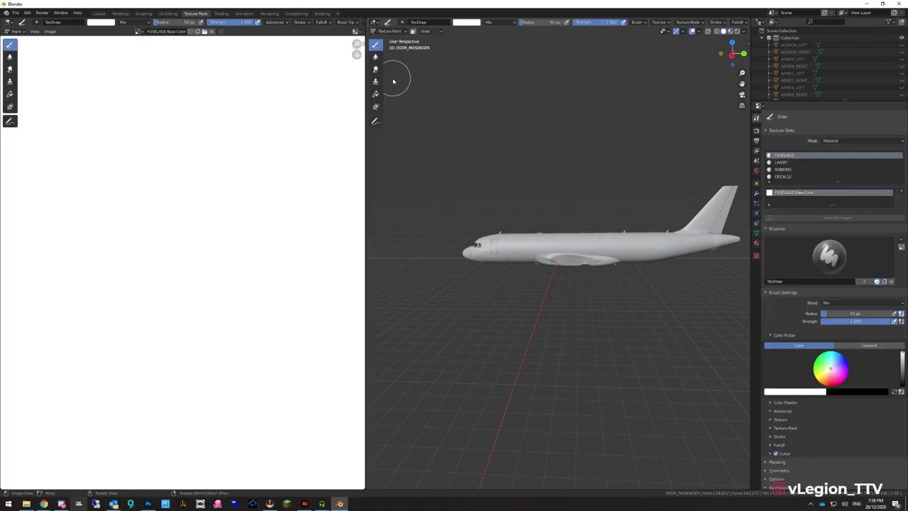
{"action": "scroll", "coordinate": [489, 251], "scroll_direction": "up", "scroll_amount": 6}
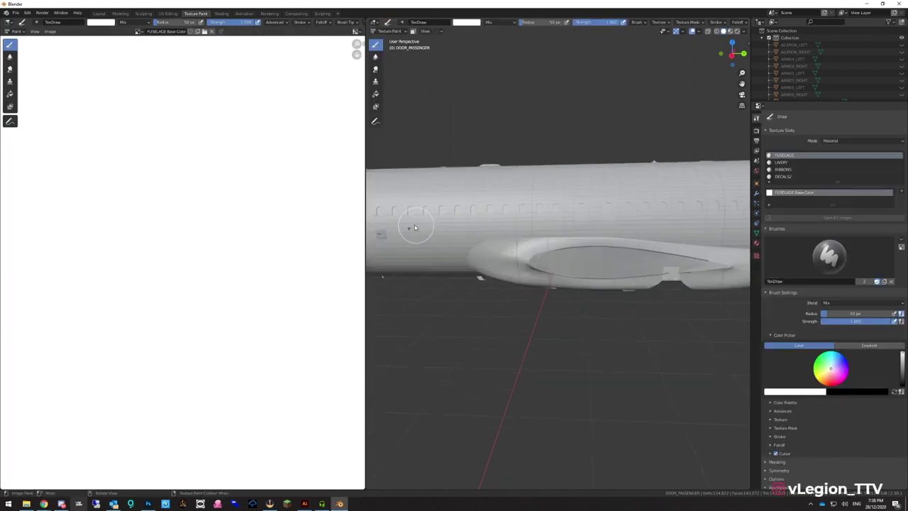
Fit the whole FUSELAGE Base Color texture in the image editor and widen the 3D viewport beside it
{"action": "scroll", "coordinate": [415, 227], "scroll_direction": "down", "scroll_amount": 4}
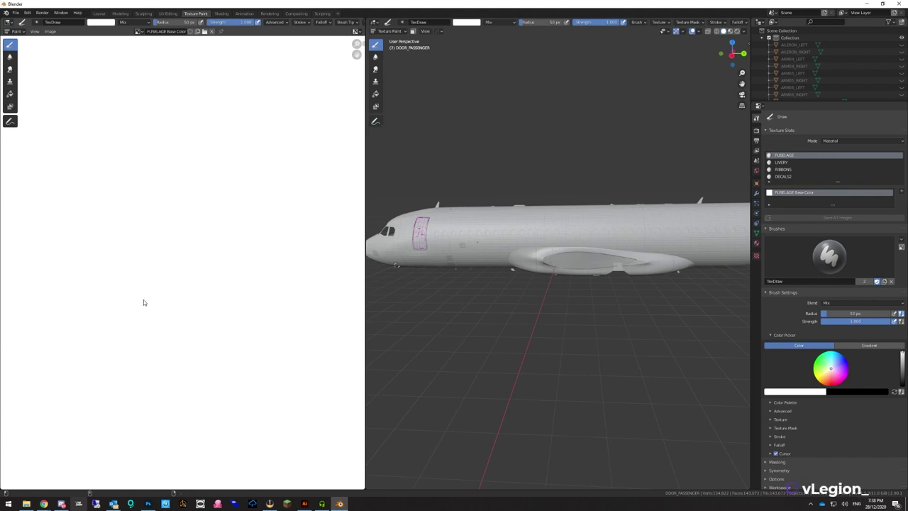
{"action": "scroll", "coordinate": [143, 300], "scroll_direction": "down", "scroll_amount": 10}
{"action": "scroll", "coordinate": [143, 299], "scroll_direction": "up", "scroll_amount": 7}
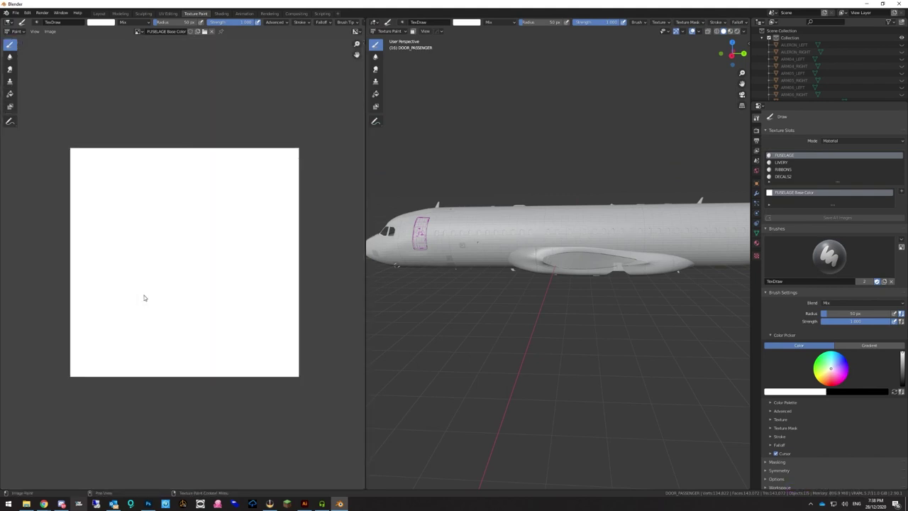
{"action": "scroll", "coordinate": [200, 261], "scroll_direction": "down", "scroll_amount": 1}
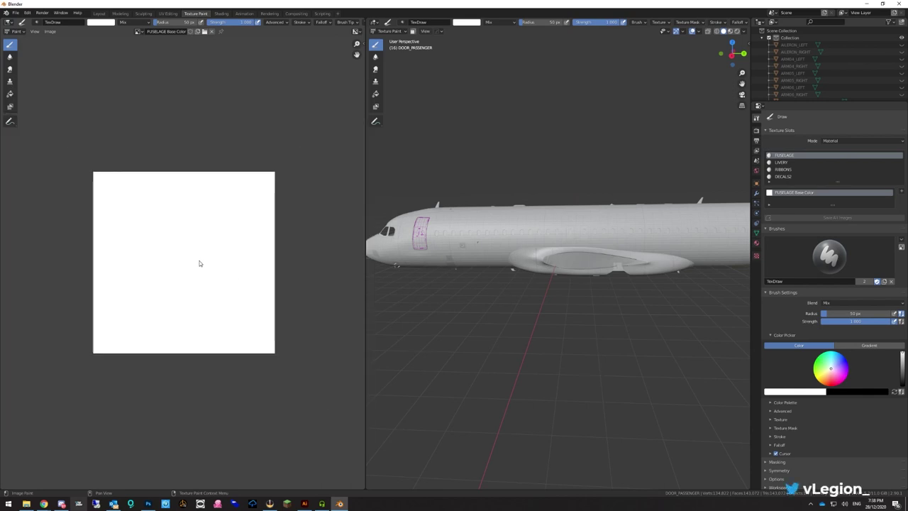
{"action": "scroll", "coordinate": [198, 262], "scroll_direction": "up", "scroll_amount": 2}
{"action": "scroll", "coordinate": [199, 261], "scroll_direction": "down", "scroll_amount": 2}
{"action": "scroll", "coordinate": [199, 261], "scroll_direction": "up", "scroll_amount": 2}
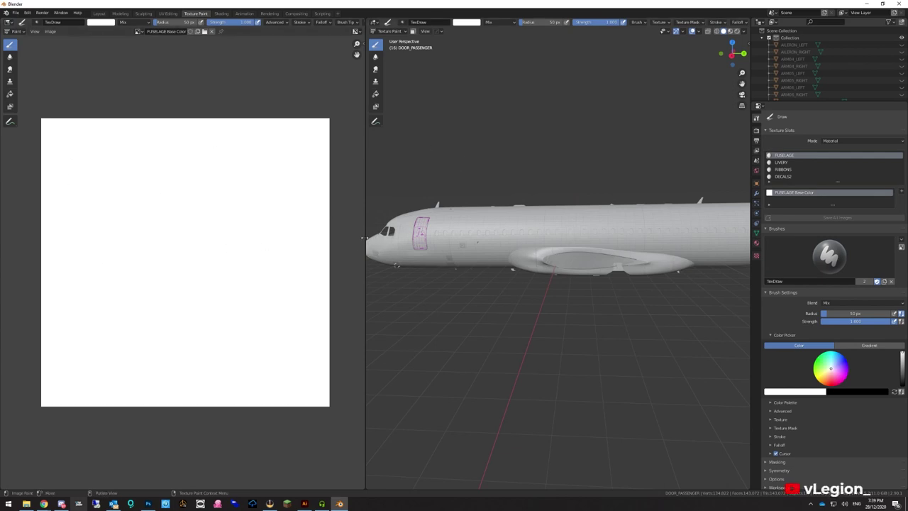
{"action": "left_click_drag", "start_coordinate": [365, 239], "coordinate": [268, 244]}
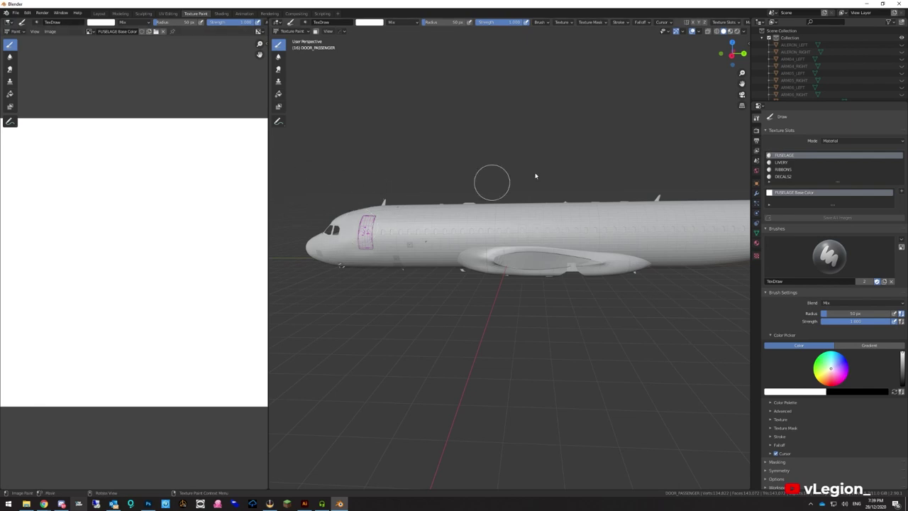
Set the 3D viewport to right orthographic view and frame the aircraft's nose and forward passenger door
{"action": "key", "text": "KP_1"}
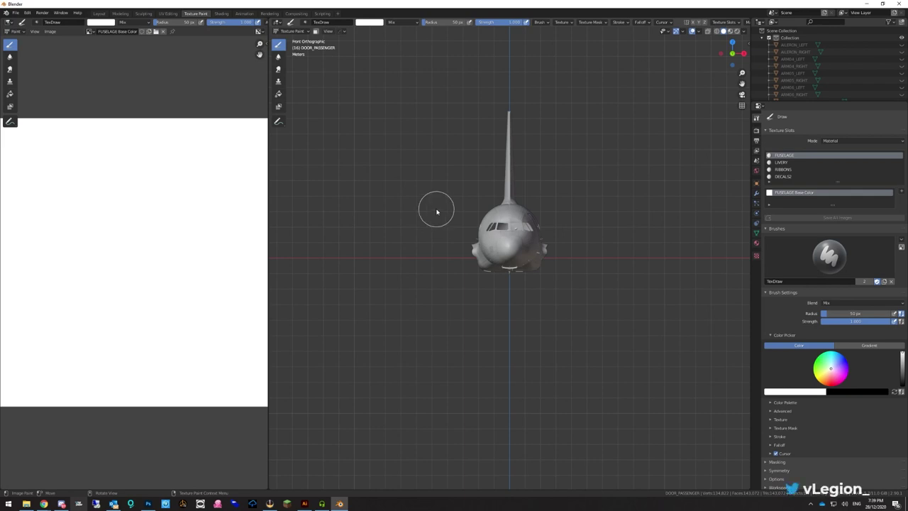
{"action": "key", "text": "KP_3"}
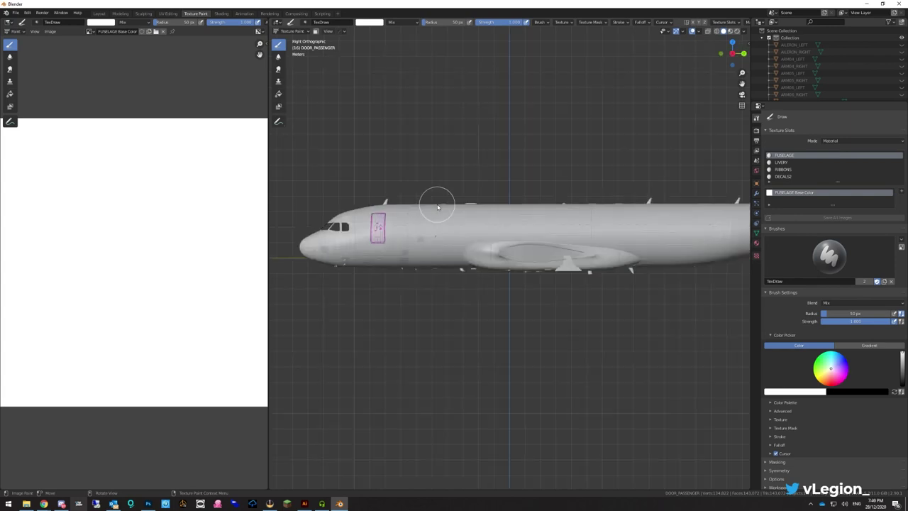
{"action": "scroll", "coordinate": [412, 203], "scroll_direction": "down", "scroll_amount": 2}
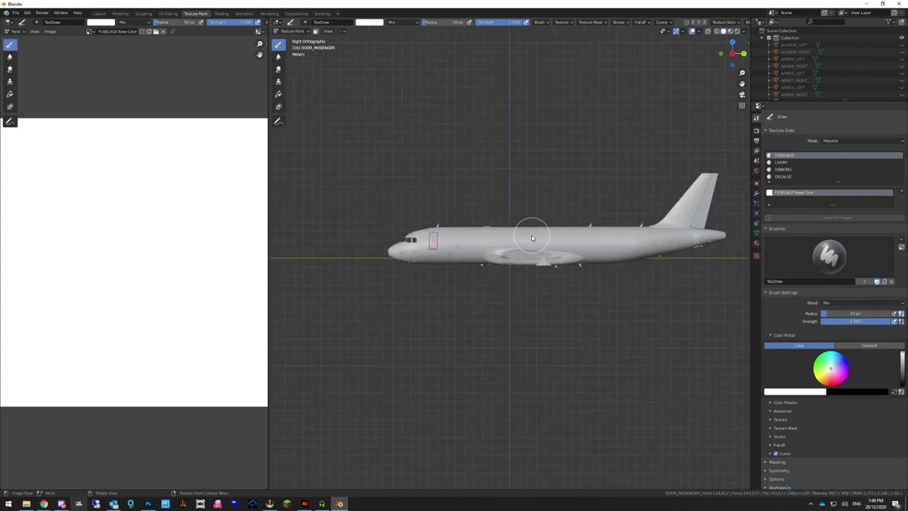
{"action": "mouse_move", "coordinate": [592, 261]}
{"action": "middle_mouse_down", "text": "shift"}
{"action": "mouse_move", "coordinate": [462, 269]}
{"action": "mouse_move", "coordinate": [497, 246]}
{"action": "mouse_move", "coordinate": [466, 257]}
{"action": "mouse_move", "coordinate": [523, 248]}
{"action": "mouse_move", "coordinate": [425, 274]}
{"action": "middle_mouse_up", "text": "shift"}
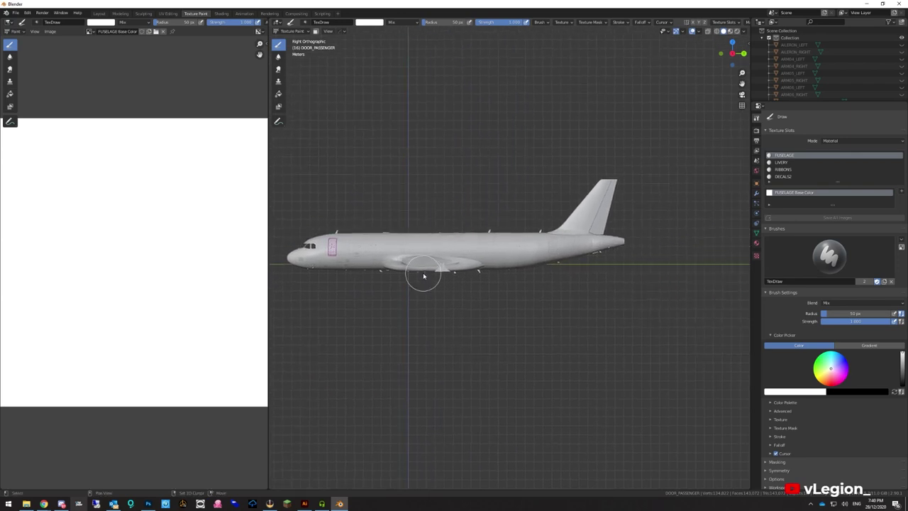
{"action": "scroll", "coordinate": [426, 274], "scroll_direction": "up", "scroll_amount": 3}
{"action": "scroll", "coordinate": [355, 263], "scroll_direction": "down", "scroll_amount": 1}
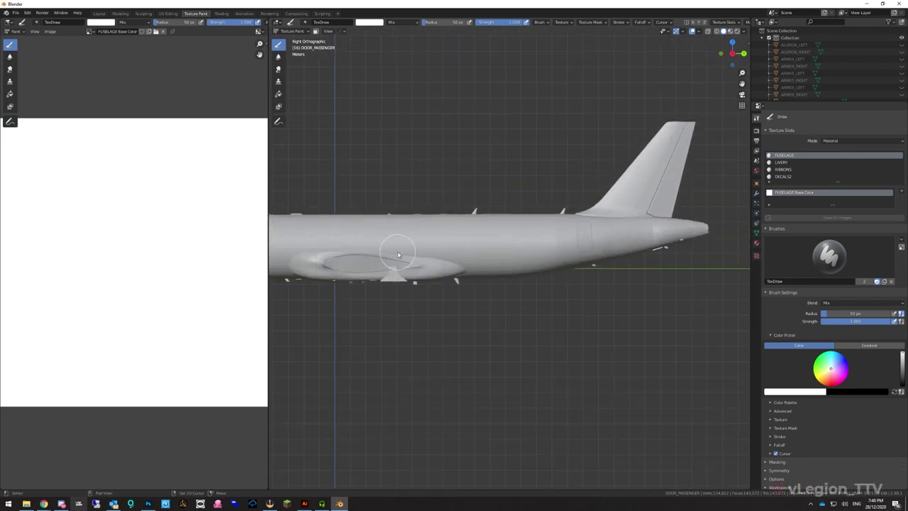
{"action": "middle_click_drag", "start_coordinate": [345, 270], "coordinate": [454, 270], "text": "shift"}
{"action": "scroll", "coordinate": [373, 269], "scroll_direction": "up", "scroll_amount": 1}
{"action": "scroll", "coordinate": [372, 269], "scroll_direction": "up", "scroll_amount": 1}
{"action": "middle_click_drag", "start_coordinate": [298, 271], "coordinate": [398, 262], "text": "shift"}
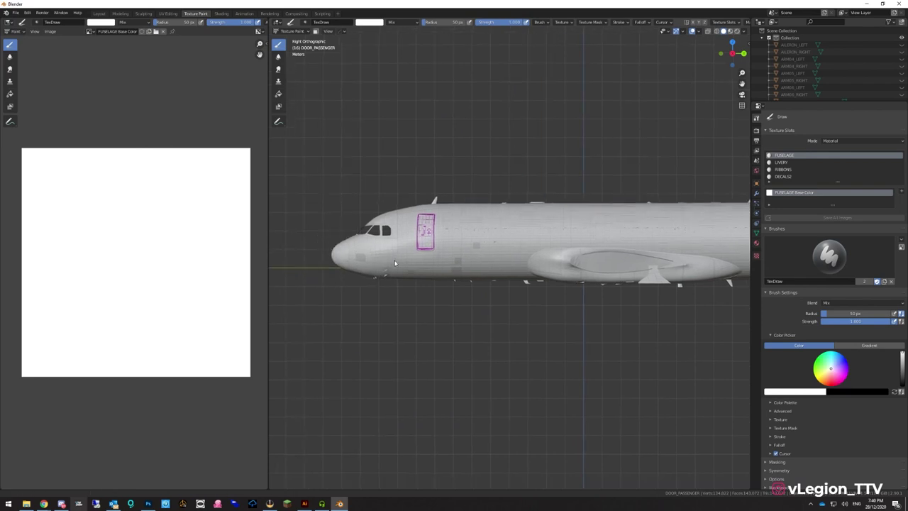
{"action": "scroll", "coordinate": [398, 262], "scroll_direction": "up", "scroll_amount": 1}
{"action": "scroll", "coordinate": [404, 257], "scroll_direction": "down", "scroll_amount": 1}
{"action": "scroll", "coordinate": [409, 254], "scroll_direction": "up", "scroll_amount": 2}
{"action": "scroll", "coordinate": [409, 254], "scroll_direction": "up", "scroll_amount": 3}
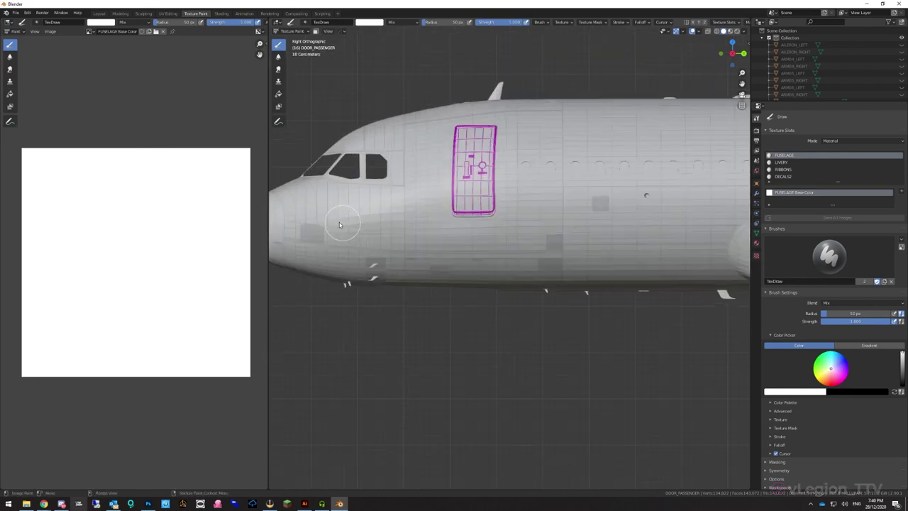
{"action": "middle_click_drag", "start_coordinate": [403, 227], "coordinate": [497, 283], "text": "shift"}
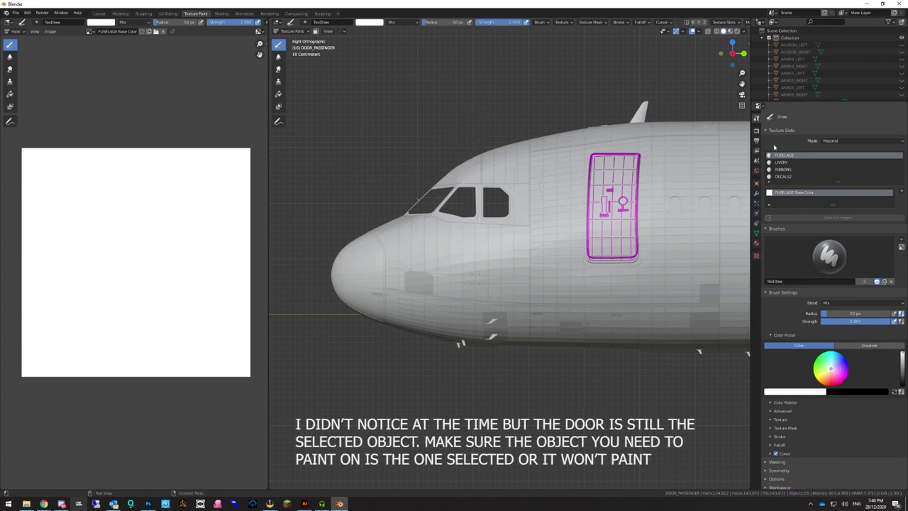
Create a new brush texture and name it Front Logo
{"action": "left_click", "coordinate": [757, 244]}
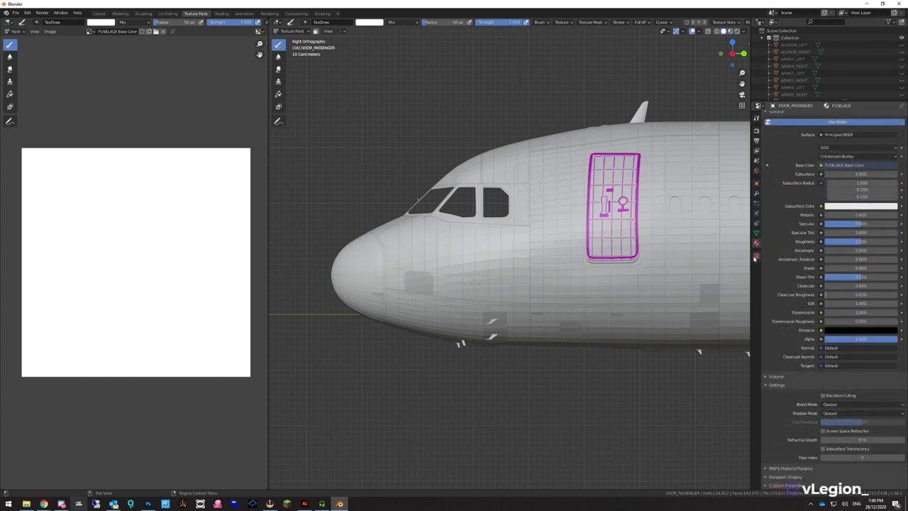
{"action": "left_click", "coordinate": [756, 256]}
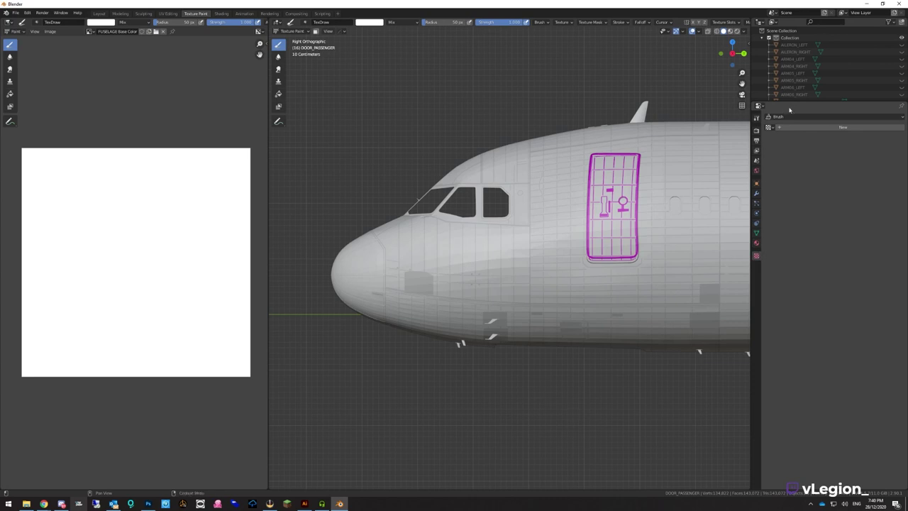
{"action": "left_click", "coordinate": [805, 128]}
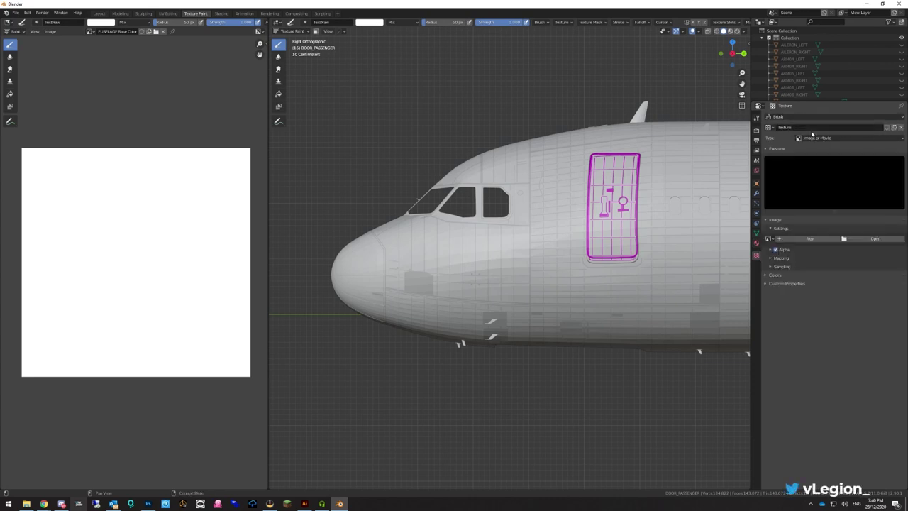
{"action": "left_click", "coordinate": [808, 127]}
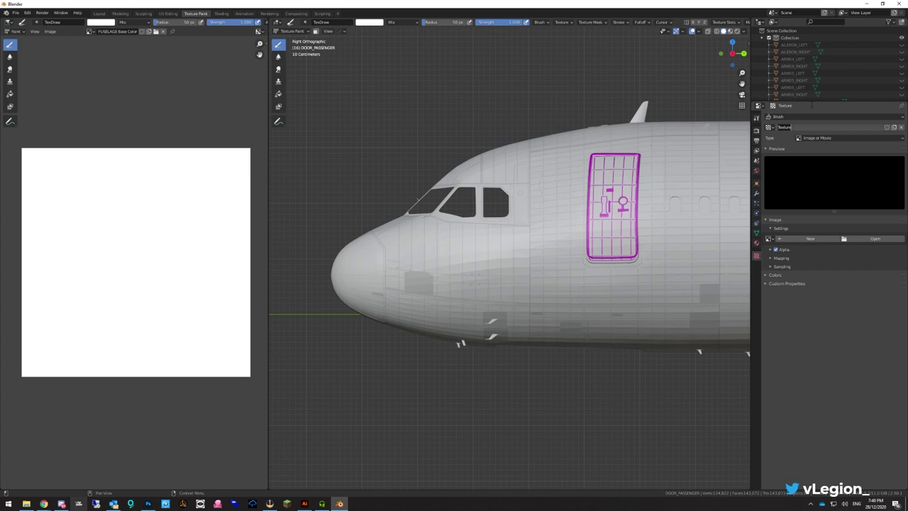
{"action": "type", "text": "FUont Logo"}
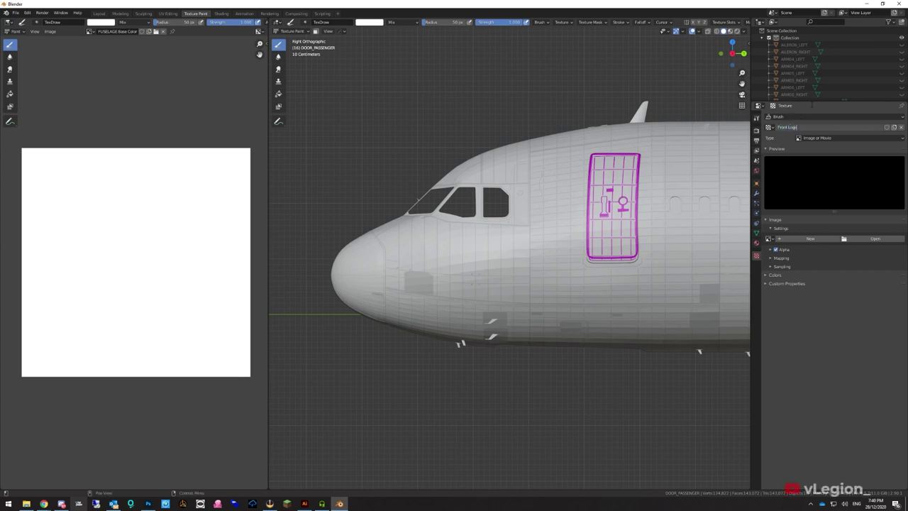
{"action": "key", "text": "Return"}
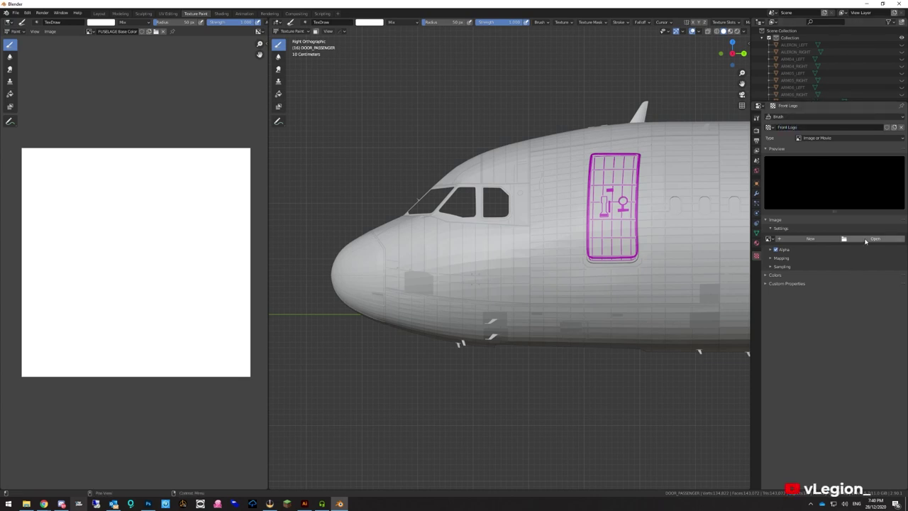
Browse for the texture's image to D:\Tutorials\A320 Neo\Blender Ready and bookmark that folder
{"action": "left_click", "coordinate": [878, 240]}
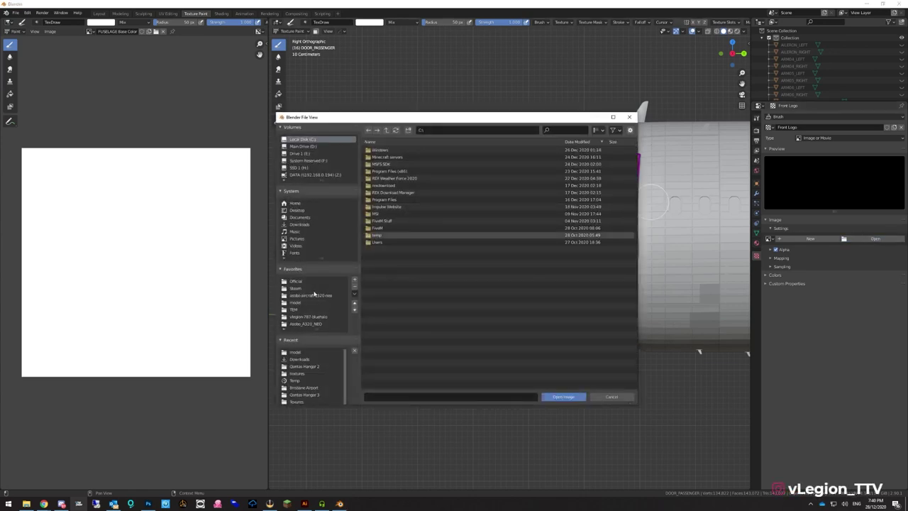
{"action": "left_click", "coordinate": [296, 154]}
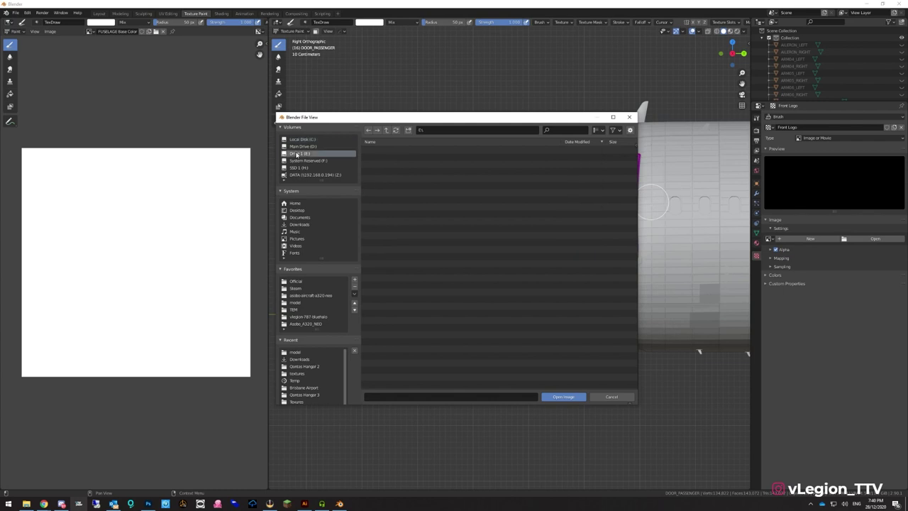
{"action": "left_click", "coordinate": [320, 387]}
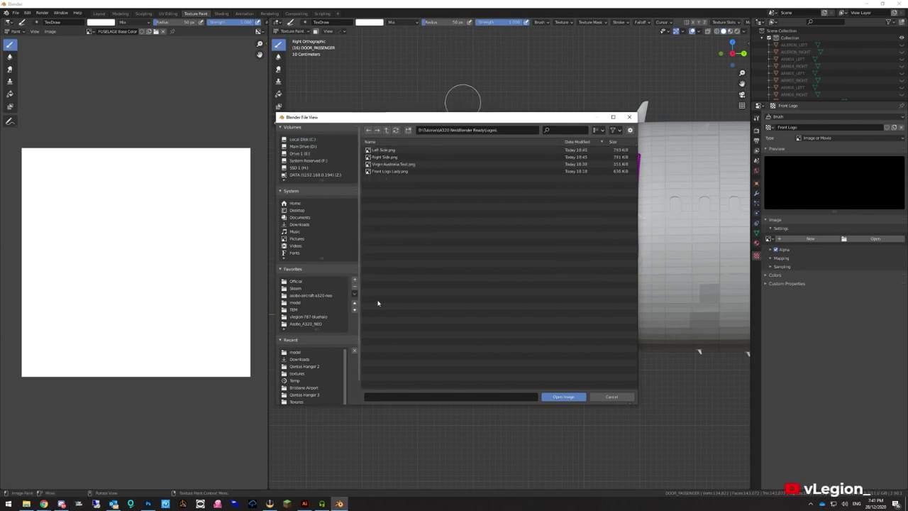
{"action": "left_click", "coordinate": [386, 130]}
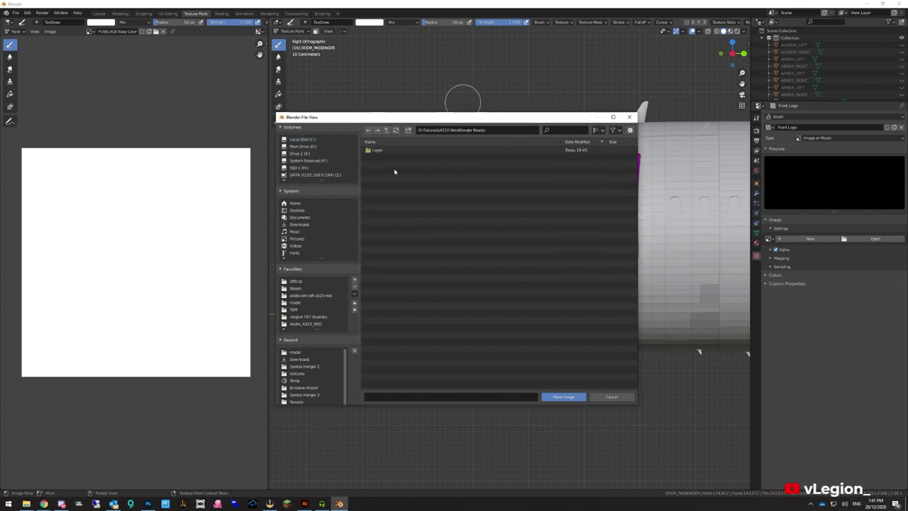
{"action": "right_click", "coordinate": [358, 149]}
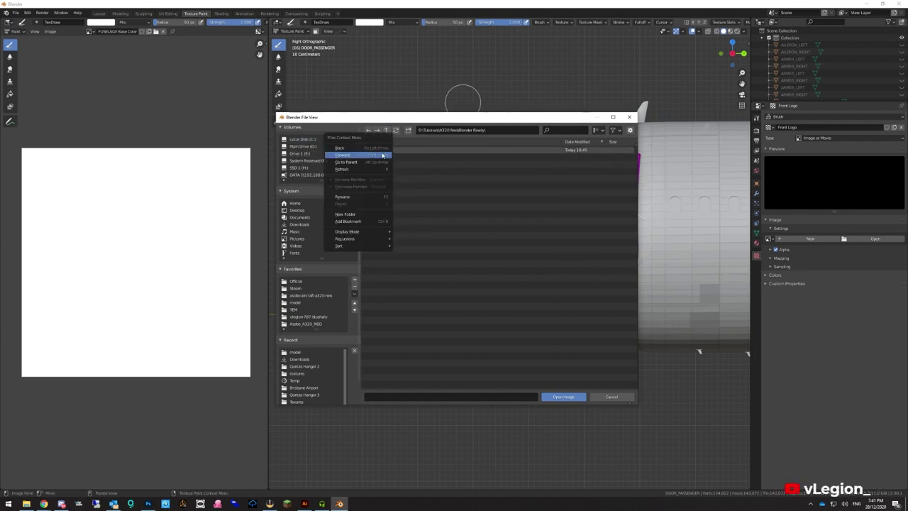
{"action": "left_click", "coordinate": [364, 221]}
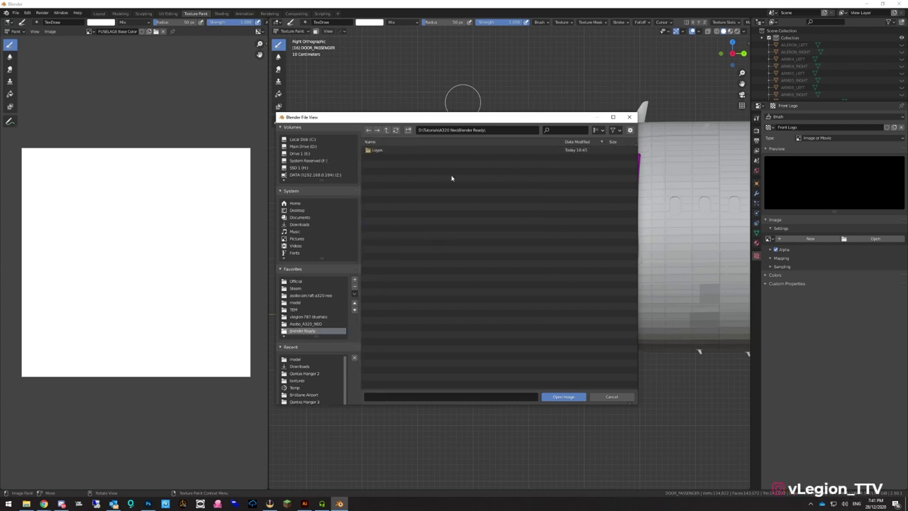
Load Front Logo Lady.png from the Logos folder as the Front Logo texture's image
{"action": "double_click", "coordinate": [376, 150]}
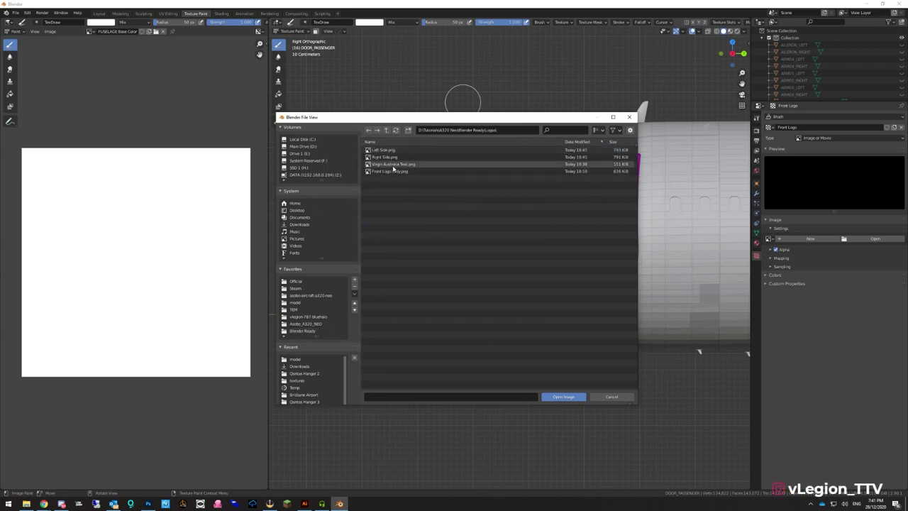
{"action": "left_click", "coordinate": [394, 172]}
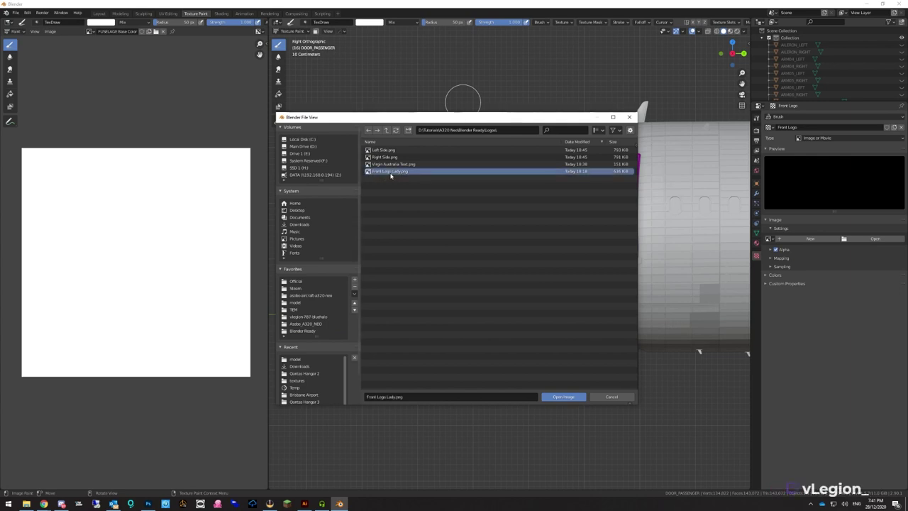
{"action": "left_click", "coordinate": [563, 396]}
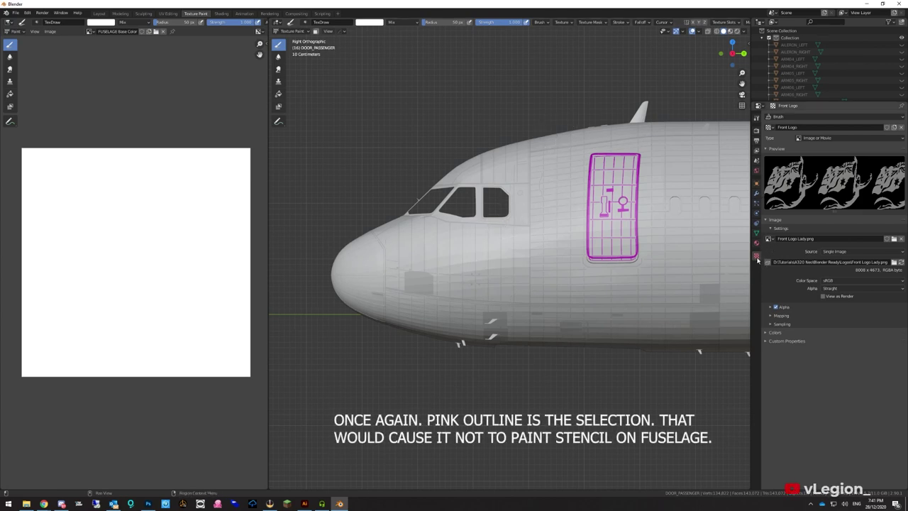
Set the mapping of the TexDraw brush's Front Logo texture to Stencil
{"action": "left_click", "coordinate": [757, 119]}
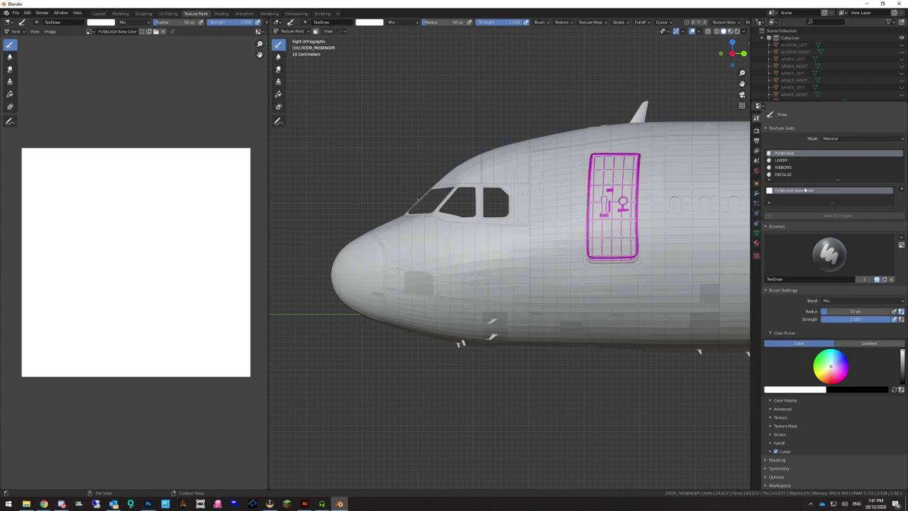
{"action": "left_click", "coordinate": [780, 417]}
{"action": "scroll", "coordinate": [781, 397], "scroll_direction": "down", "scroll_amount": 4}
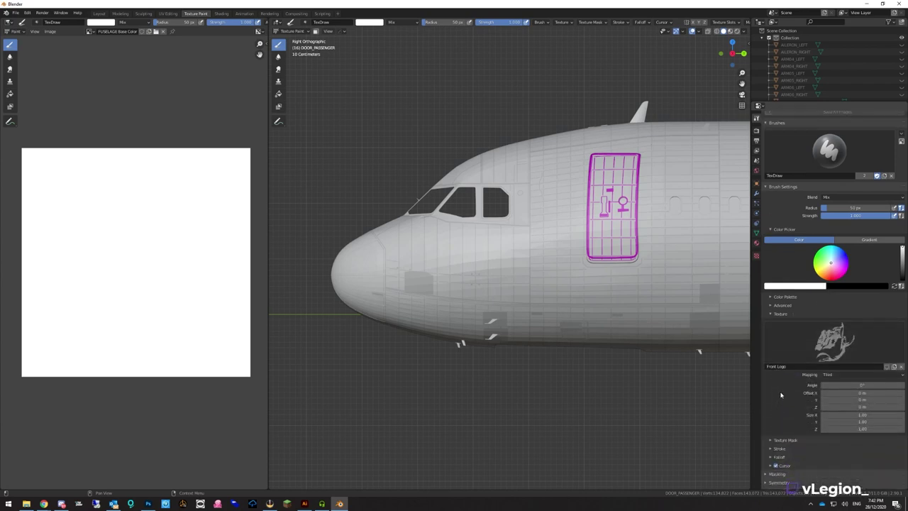
{"action": "scroll", "coordinate": [786, 358], "scroll_direction": "down", "scroll_amount": 1}
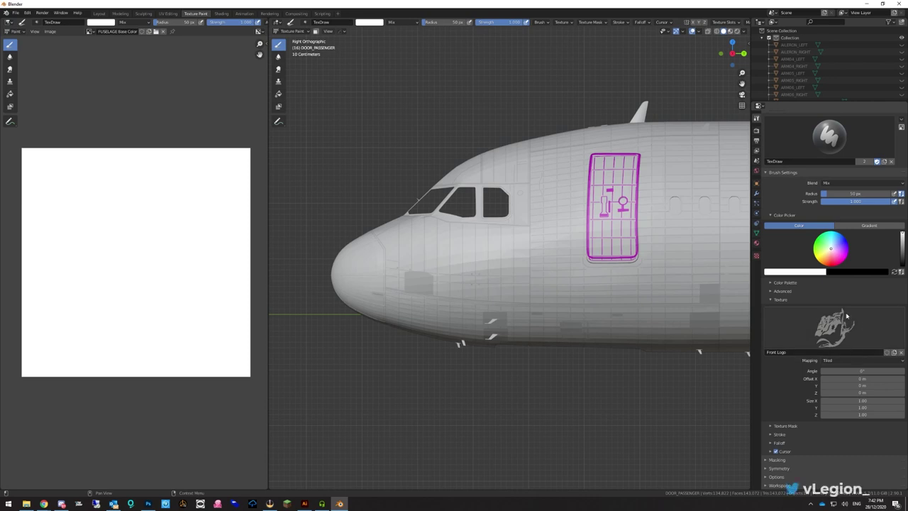
{"action": "left_click", "coordinate": [834, 360]}
{"action": "left_click", "coordinate": [831, 400]}
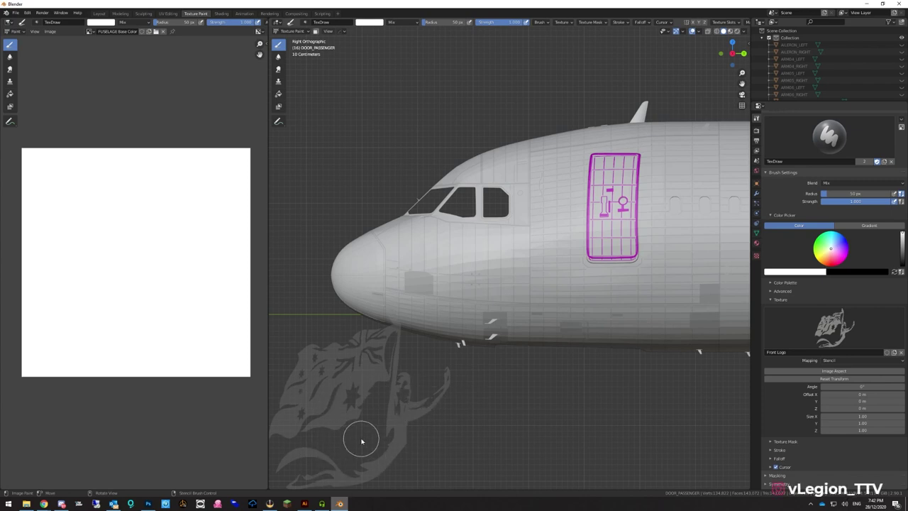
Reset the Front Logo stencil's transform and match its proportions to the image aspect
{"action": "left_click", "coordinate": [843, 373]}
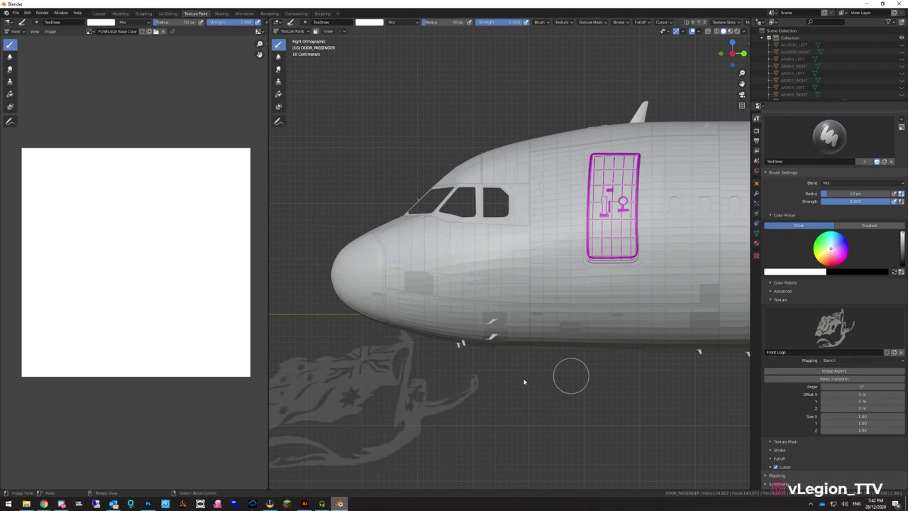
{"action": "left_click", "coordinate": [834, 379]}
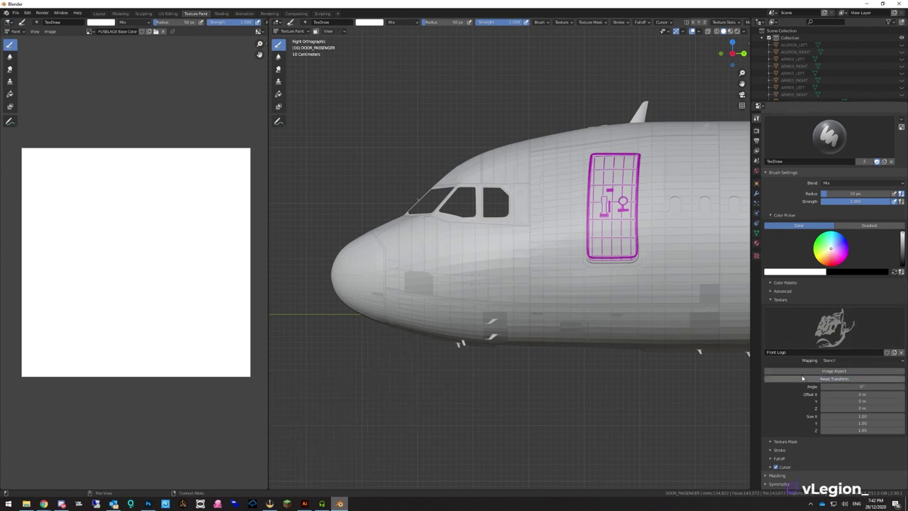
{"action": "left_click", "coordinate": [835, 371]}
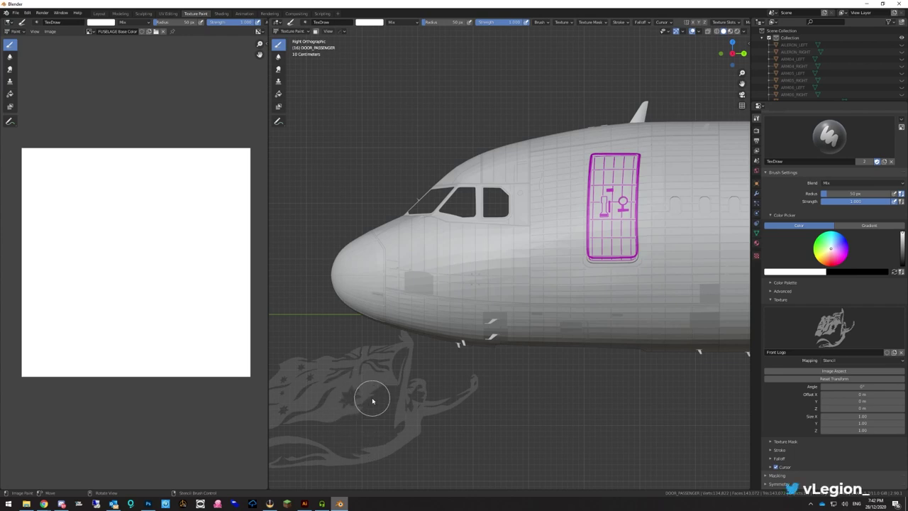
Show the nose in the left side view and move the Front Logo stencil onto it
{"action": "key", "text": "ctrl+KP_3"}
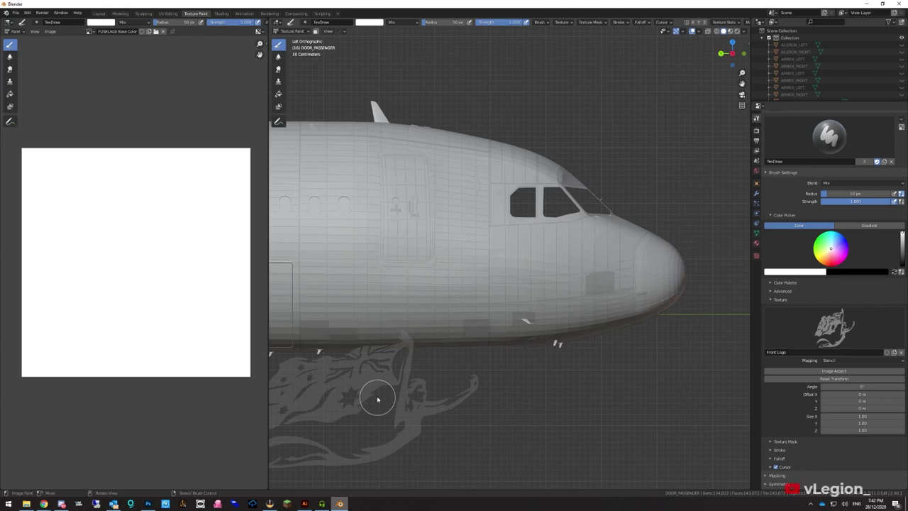
{"action": "mouse_move", "coordinate": [364, 390]}
{"action": "middle_mouse_down", "text": "shift"}
{"action": "mouse_move", "coordinate": [262, 451]}
{"action": "mouse_move", "coordinate": [276, 408]}
{"action": "middle_mouse_up", "text": "shift"}
{"action": "scroll", "coordinate": [461, 372], "scroll_direction": "down", "scroll_amount": 1}
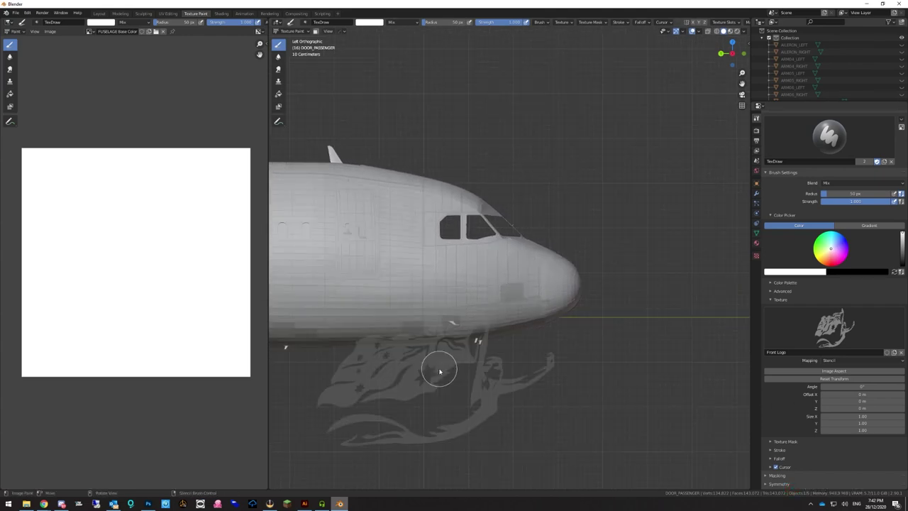
{"action": "right_click_drag", "start_coordinate": [463, 304], "coordinate": [506, 276]}
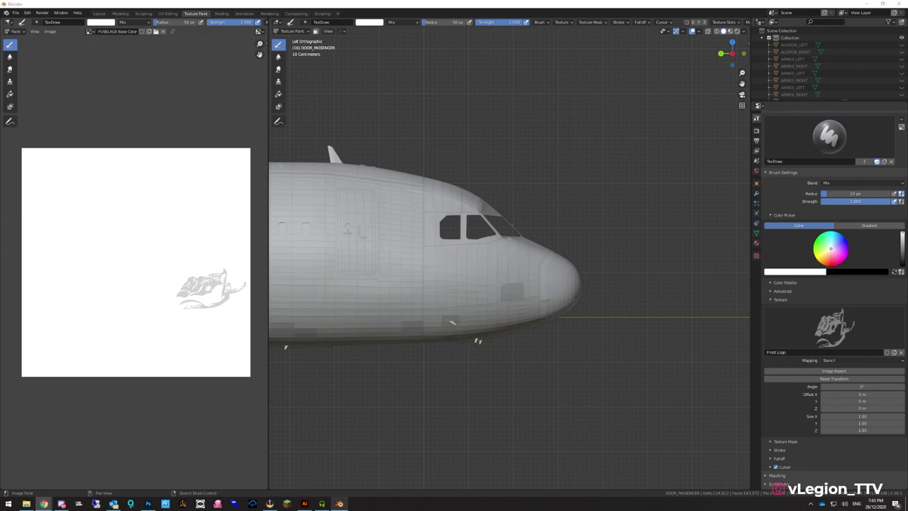
Check the logo placement on the reference photo in the browser, and fit the stencil below the cockpit windows to match
{"action": "left_click", "coordinate": [44, 504]}
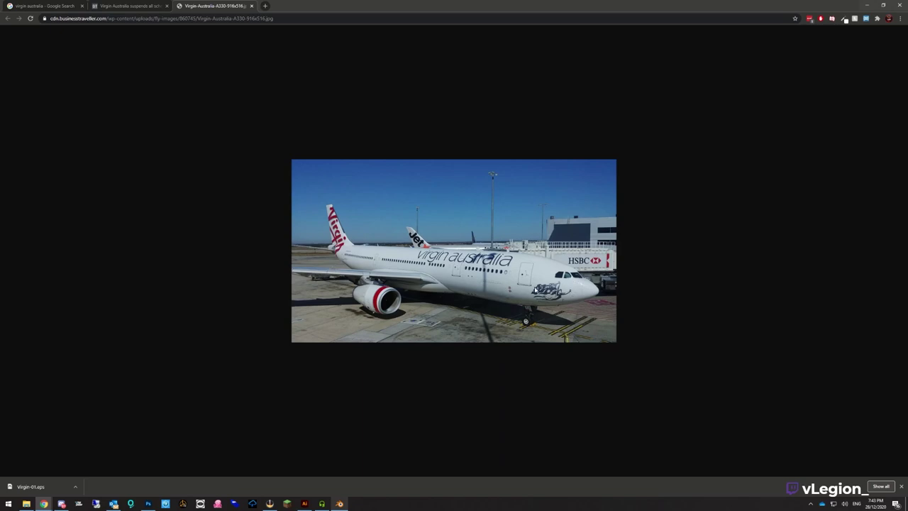
{"action": "left_click", "coordinate": [866, 5]}
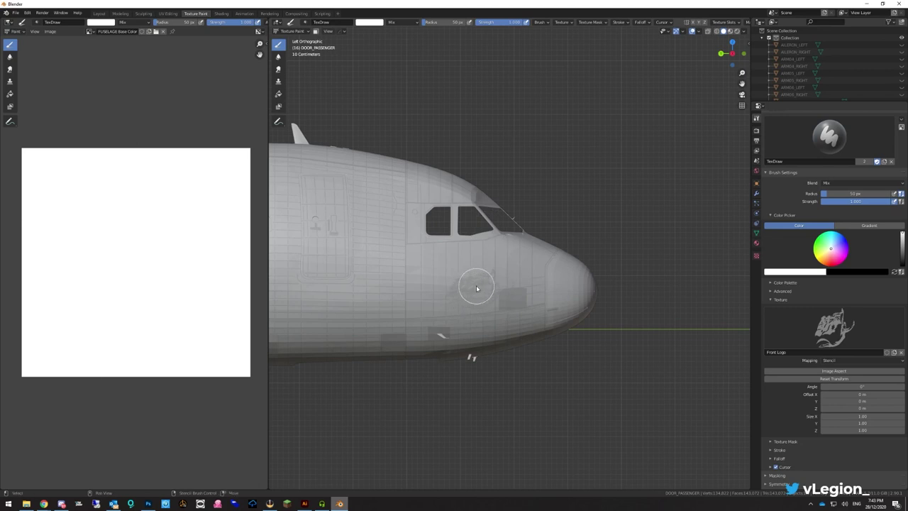
{"action": "left_click_drag", "start_coordinate": [477, 288], "coordinate": [469, 284]}
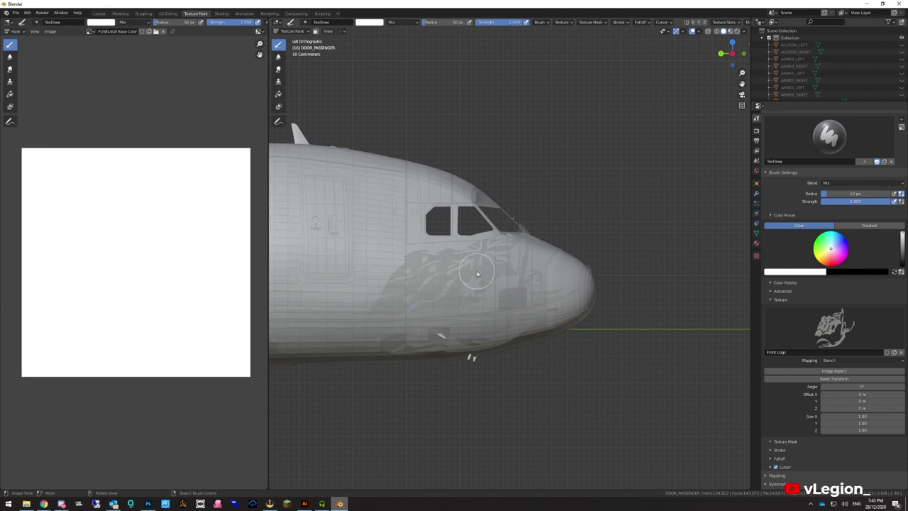
{"action": "mouse_move", "coordinate": [476, 274]}
{"action": "right_mouse_down"}
{"action": "mouse_move", "coordinate": [450, 276]}
{"action": "mouse_move", "coordinate": [444, 286]}
{"action": "mouse_move", "coordinate": [436, 274]}
{"action": "mouse_move", "coordinate": [449, 284]}
{"action": "mouse_move", "coordinate": [461, 278]}
{"action": "mouse_move", "coordinate": [456, 269]}
{"action": "mouse_move", "coordinate": [445, 288]}
{"action": "mouse_move", "coordinate": [466, 265]}
{"action": "mouse_move", "coordinate": [447, 262]}
{"action": "mouse_move", "coordinate": [442, 276]}
{"action": "right_mouse_up"}
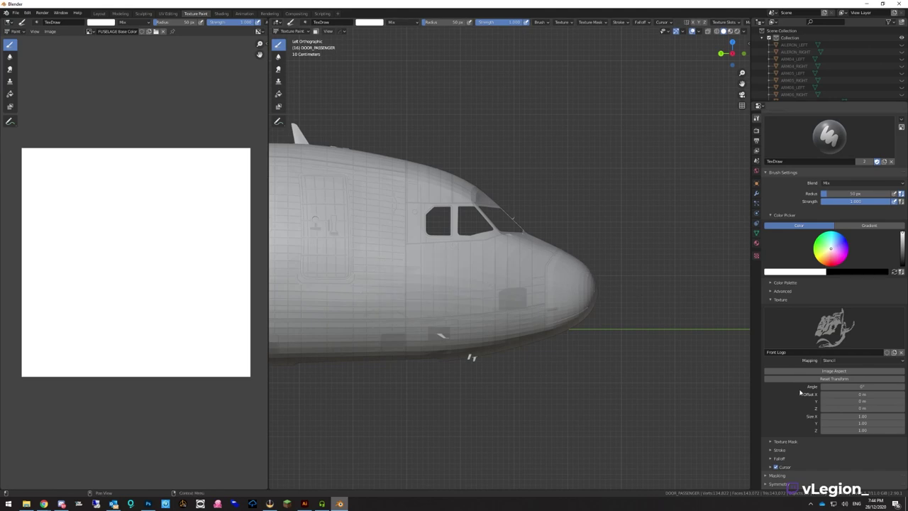
Try to paint the Front Logo through the stencil onto the nose with the passenger door object still active
{"action": "scroll", "coordinate": [830, 284], "scroll_direction": "down", "scroll_amount": 1}
{"action": "scroll", "coordinate": [694, 391], "scroll_direction": "up", "scroll_amount": 1}
{"action": "scroll", "coordinate": [345, 321], "scroll_direction": "down", "scroll_amount": 1}
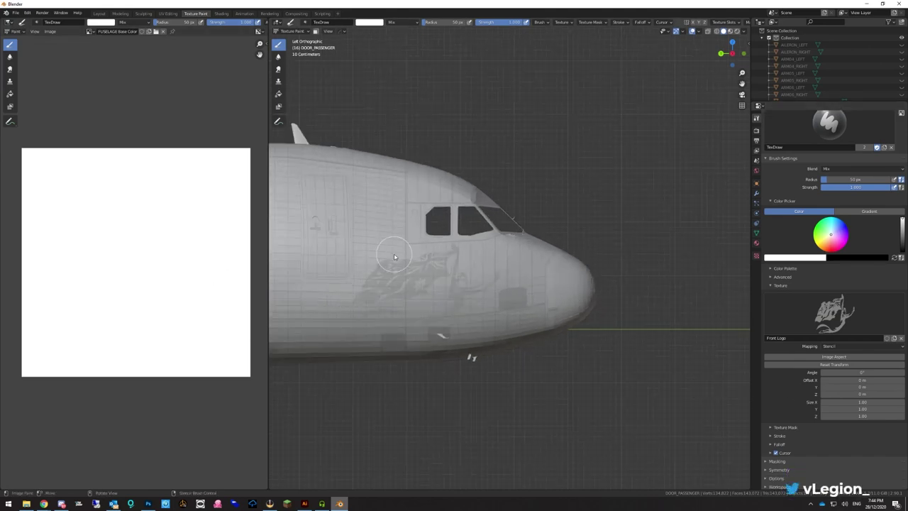
{"action": "left_click_drag", "start_coordinate": [356, 292], "coordinate": [411, 298]}
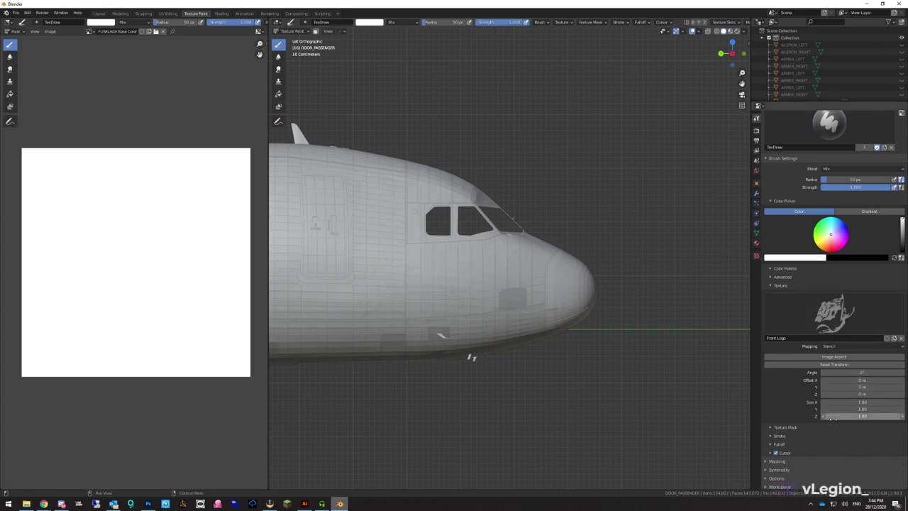
Open the TexDraw brush's Symmetry settings for mirrored painting
{"action": "scroll", "coordinate": [834, 426], "scroll_direction": "down", "scroll_amount": 1}
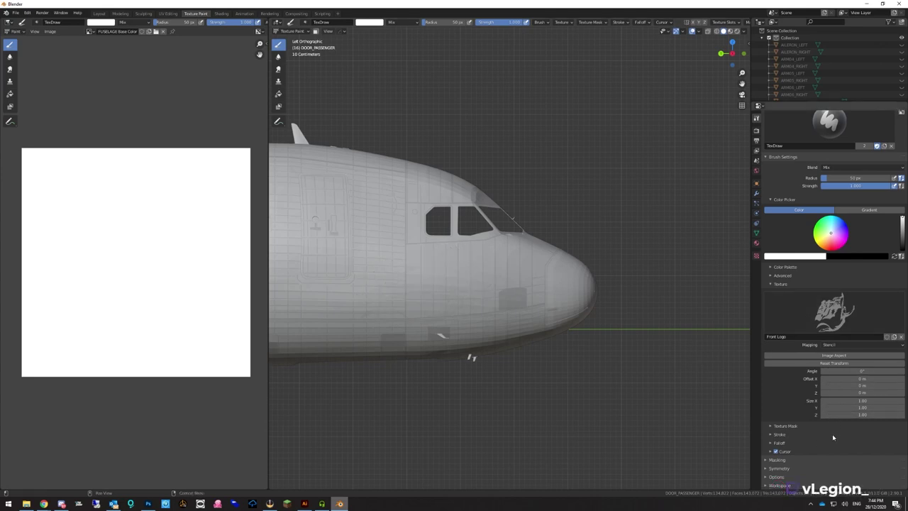
{"action": "left_click", "coordinate": [766, 469]}
{"action": "scroll", "coordinate": [811, 456], "scroll_direction": "down", "scroll_amount": 1}
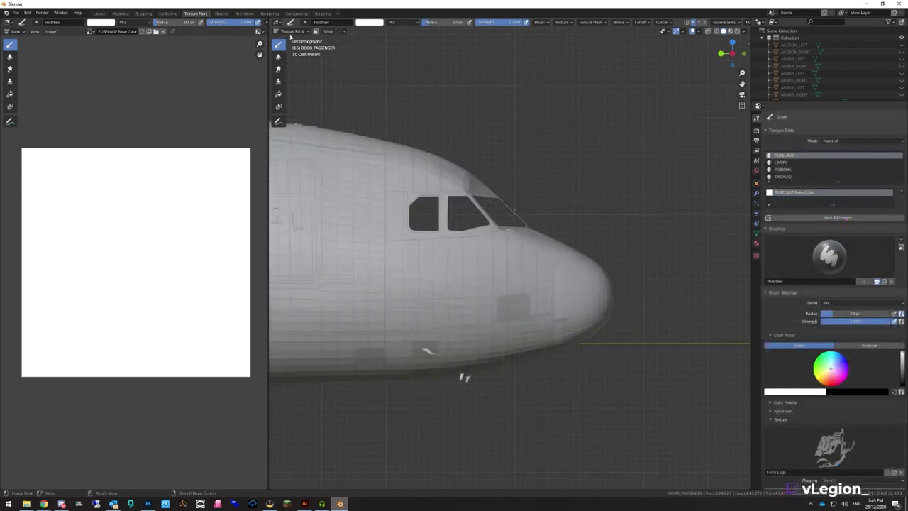
Make the FUSELAGE object the active one in Object Mode and return to Texture Paint mode
{"action": "left_click", "coordinate": [291, 31]}
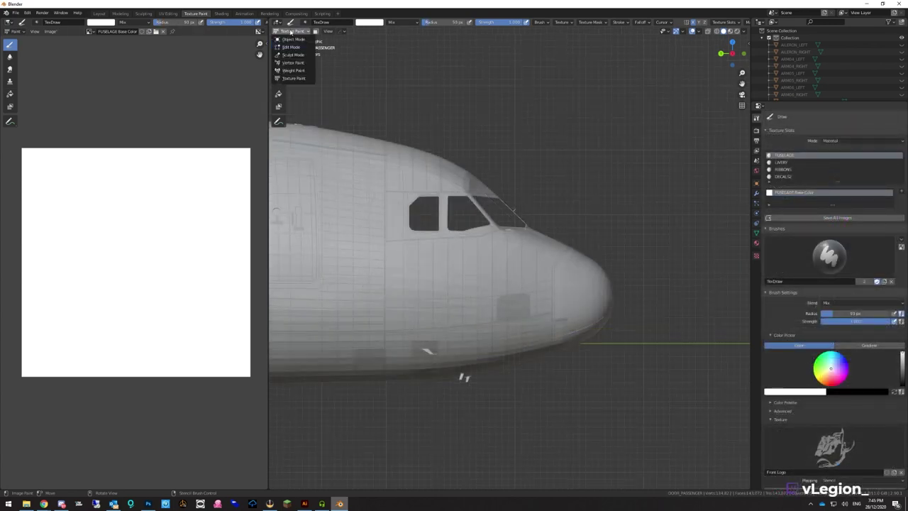
{"action": "left_click", "coordinate": [291, 39]}
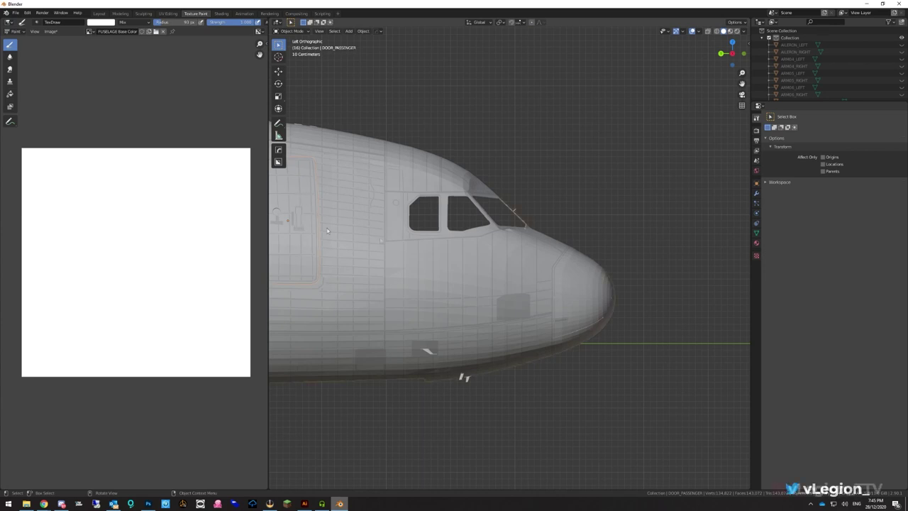
{"action": "left_click", "coordinate": [412, 325]}
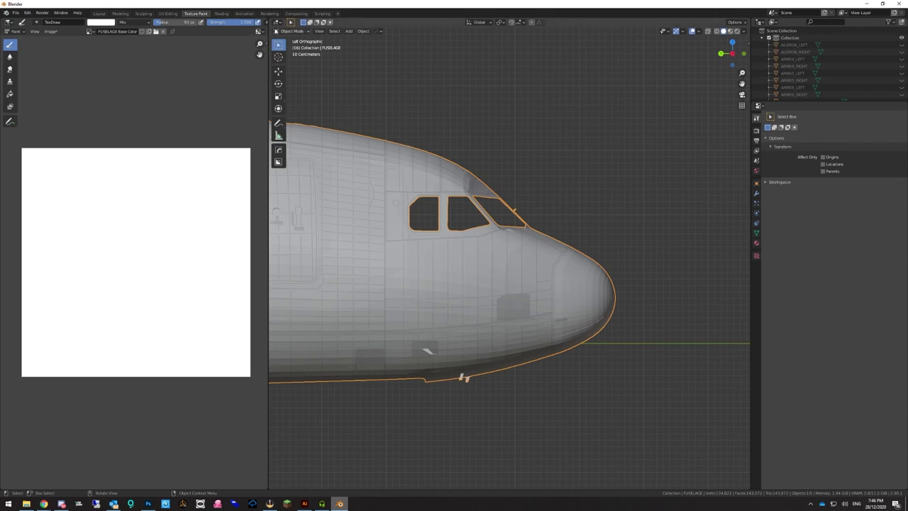
{"action": "left_click", "coordinate": [291, 31]}
{"action": "left_click", "coordinate": [293, 78]}
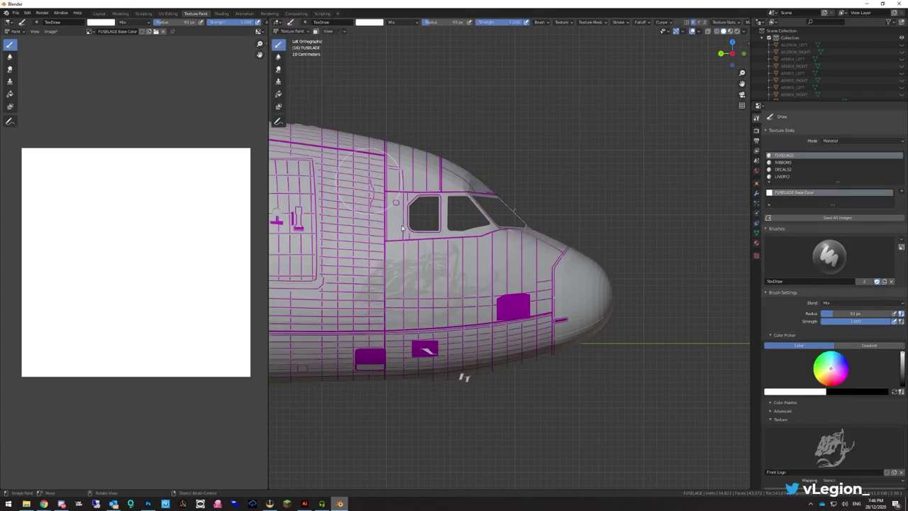
Try painting the Front Logo onto the fuselage below the cockpit windows, and undo the paint after comparing it with the reference photo
{"action": "mouse_move", "coordinate": [494, 278]}
{"action": "left_mouse_down"}
{"action": "mouse_move", "coordinate": [479, 295]}
{"action": "mouse_move", "coordinate": [414, 323]}
{"action": "mouse_move", "coordinate": [358, 321]}
{"action": "mouse_move", "coordinate": [385, 282]}
{"action": "mouse_move", "coordinate": [416, 263]}
{"action": "mouse_move", "coordinate": [488, 262]}
{"action": "mouse_move", "coordinate": [376, 293]}
{"action": "mouse_move", "coordinate": [375, 311]}
{"action": "mouse_move", "coordinate": [501, 255]}
{"action": "mouse_move", "coordinate": [491, 294]}
{"action": "mouse_move", "coordinate": [367, 324]}
{"action": "mouse_move", "coordinate": [392, 330]}
{"action": "mouse_move", "coordinate": [392, 290]}
{"action": "mouse_move", "coordinate": [361, 307]}
{"action": "mouse_move", "coordinate": [361, 271]}
{"action": "mouse_move", "coordinate": [461, 258]}
{"action": "mouse_move", "coordinate": [482, 261]}
{"action": "mouse_move", "coordinate": [531, 338]}
{"action": "mouse_move", "coordinate": [446, 308]}
{"action": "mouse_move", "coordinate": [422, 277]}
{"action": "left_mouse_up"}
{"action": "scroll", "coordinate": [418, 278], "scroll_direction": "down", "scroll_amount": 1}
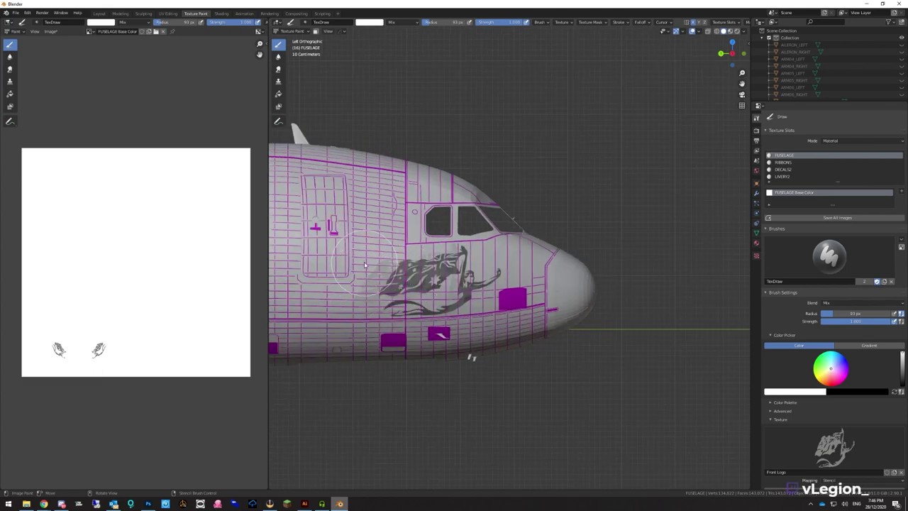
{"action": "left_click_drag", "start_coordinate": [365, 265], "coordinate": [512, 220]}
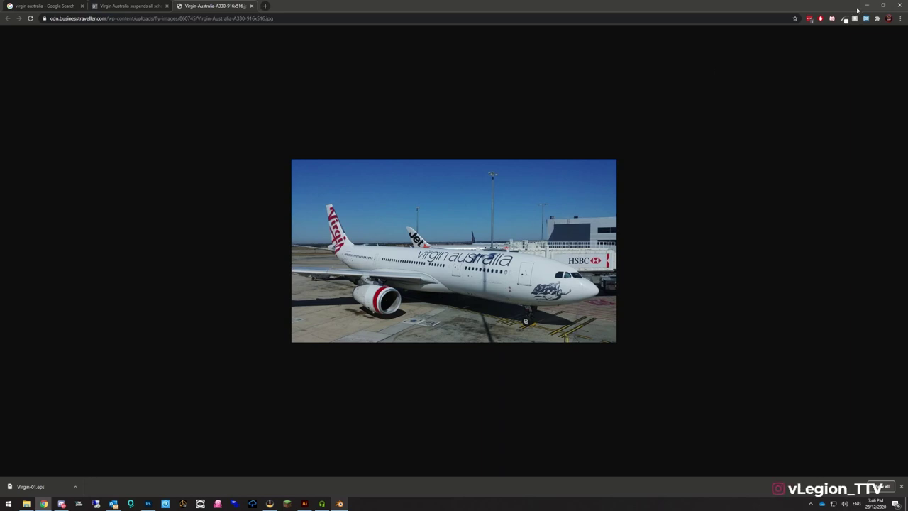
{"action": "left_click", "coordinate": [869, 6]}
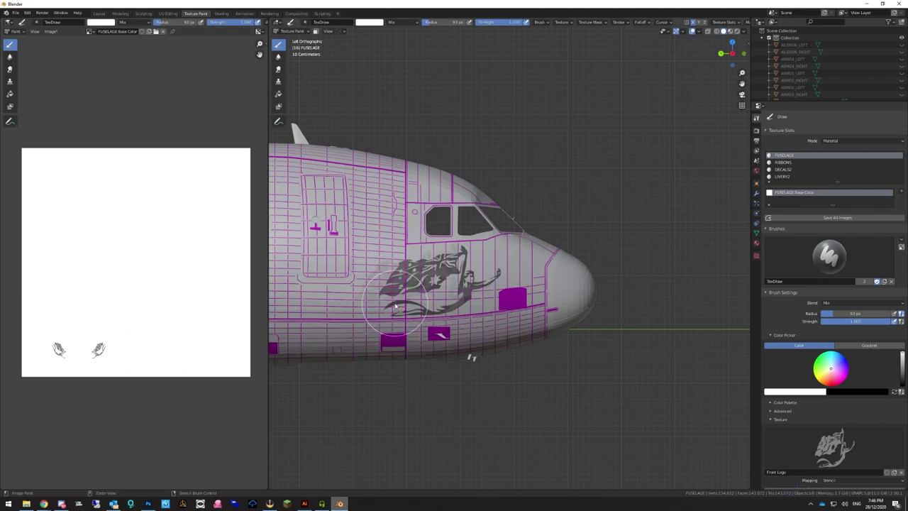
{"action": "key", "text": "ctrl+z"}
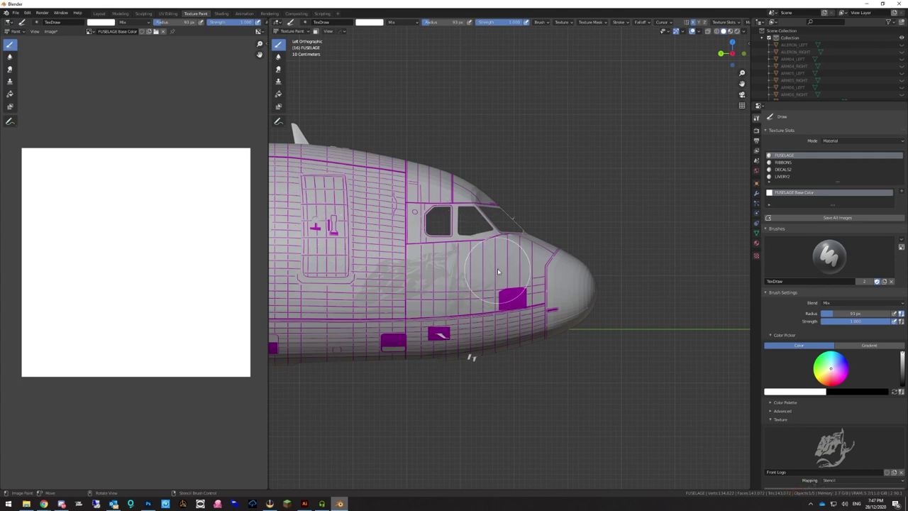
Paint the complete Front Logo through the stencil onto the fuselage side, from behind the front door to below the cockpit windows
{"action": "mouse_move", "coordinate": [483, 277]}
{"action": "left_mouse_down"}
{"action": "mouse_move", "coordinate": [463, 296]}
{"action": "mouse_move", "coordinate": [455, 261]}
{"action": "mouse_move", "coordinate": [416, 283]}
{"action": "mouse_move", "coordinate": [393, 274]}
{"action": "mouse_move", "coordinate": [398, 318]}
{"action": "mouse_move", "coordinate": [378, 296]}
{"action": "mouse_move", "coordinate": [391, 308]}
{"action": "mouse_move", "coordinate": [350, 308]}
{"action": "mouse_move", "coordinate": [396, 329]}
{"action": "mouse_move", "coordinate": [451, 310]}
{"action": "left_mouse_up"}
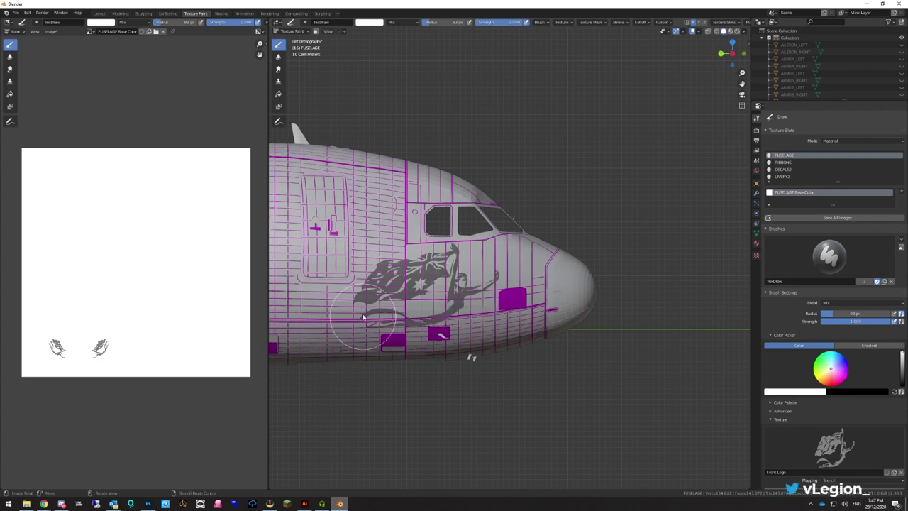
{"action": "mouse_move", "coordinate": [363, 317]}
{"action": "left_mouse_down"}
{"action": "mouse_move", "coordinate": [416, 268]}
{"action": "mouse_move", "coordinate": [468, 252]}
{"action": "mouse_move", "coordinate": [374, 293]}
{"action": "mouse_move", "coordinate": [432, 288]}
{"action": "mouse_move", "coordinate": [460, 256]}
{"action": "mouse_move", "coordinate": [458, 283]}
{"action": "mouse_move", "coordinate": [440, 304]}
{"action": "mouse_move", "coordinate": [494, 272]}
{"action": "mouse_move", "coordinate": [491, 290]}
{"action": "mouse_move", "coordinate": [490, 277]}
{"action": "mouse_move", "coordinate": [446, 282]}
{"action": "mouse_move", "coordinate": [441, 257]}
{"action": "mouse_move", "coordinate": [395, 293]}
{"action": "mouse_move", "coordinate": [368, 280]}
{"action": "mouse_move", "coordinate": [362, 299]}
{"action": "mouse_move", "coordinate": [417, 297]}
{"action": "mouse_move", "coordinate": [421, 269]}
{"action": "mouse_move", "coordinate": [381, 302]}
{"action": "mouse_move", "coordinate": [367, 285]}
{"action": "mouse_move", "coordinate": [385, 307]}
{"action": "mouse_move", "coordinate": [489, 270]}
{"action": "mouse_move", "coordinate": [432, 285]}
{"action": "mouse_move", "coordinate": [548, 259]}
{"action": "mouse_move", "coordinate": [359, 275]}
{"action": "mouse_move", "coordinate": [450, 283]}
{"action": "left_mouse_up"}
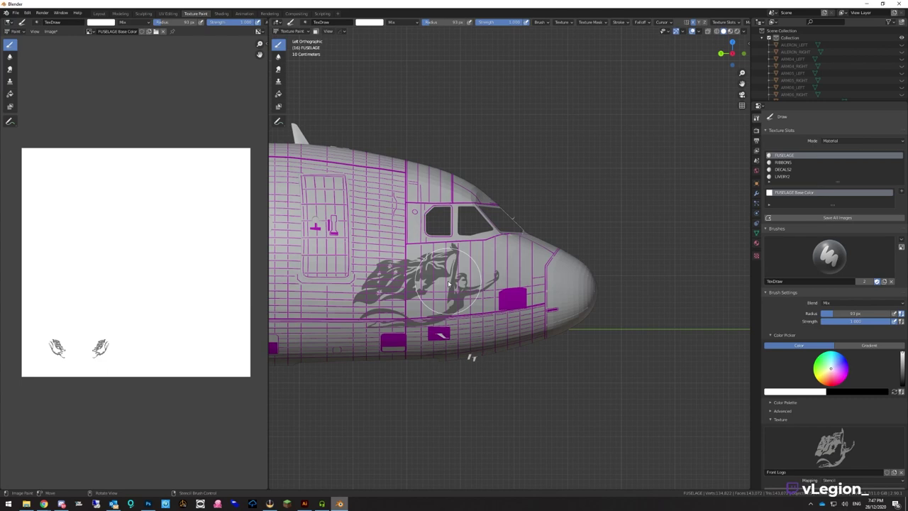
{"action": "left_click_drag", "start_coordinate": [444, 281], "coordinate": [408, 216]}
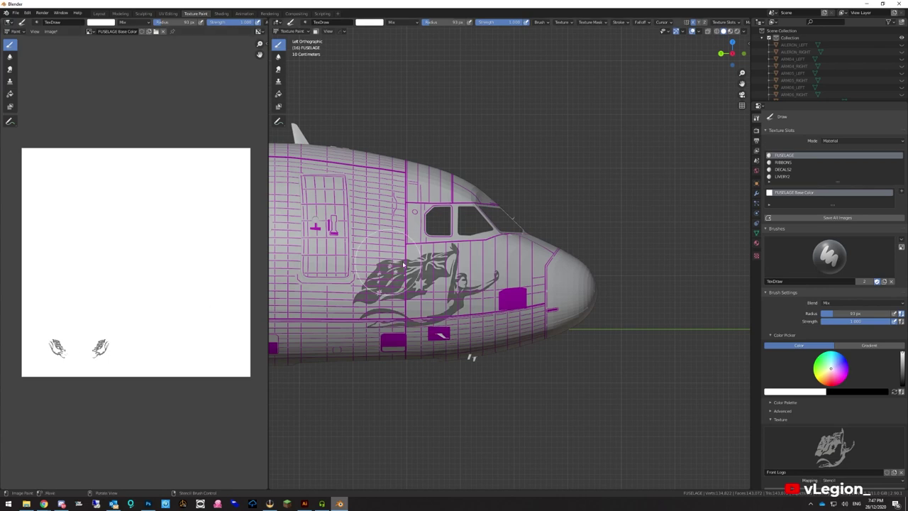
Examine the mirrored logo on the right side of the nose and the fuselage area between the front door and the wing
{"action": "key", "text": "ctrl+KP_3"}
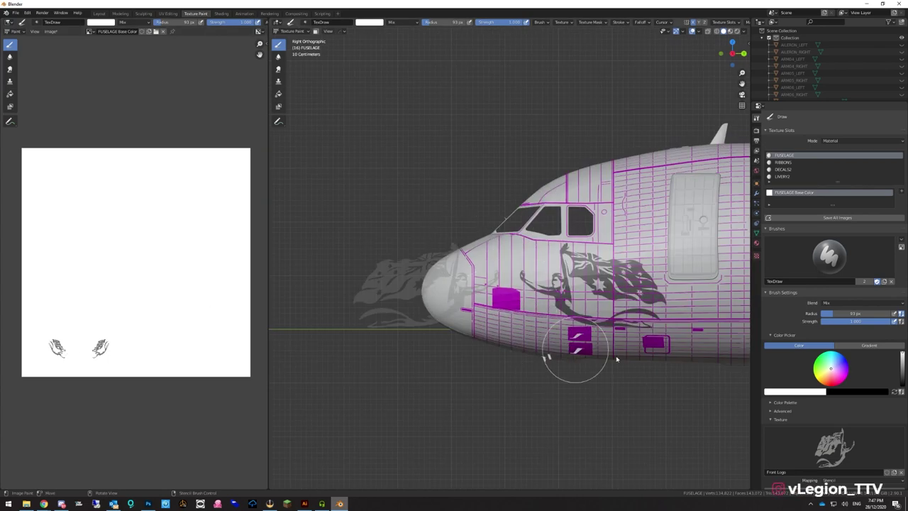
{"action": "scroll", "coordinate": [438, 268], "scroll_direction": "up", "scroll_amount": 2}
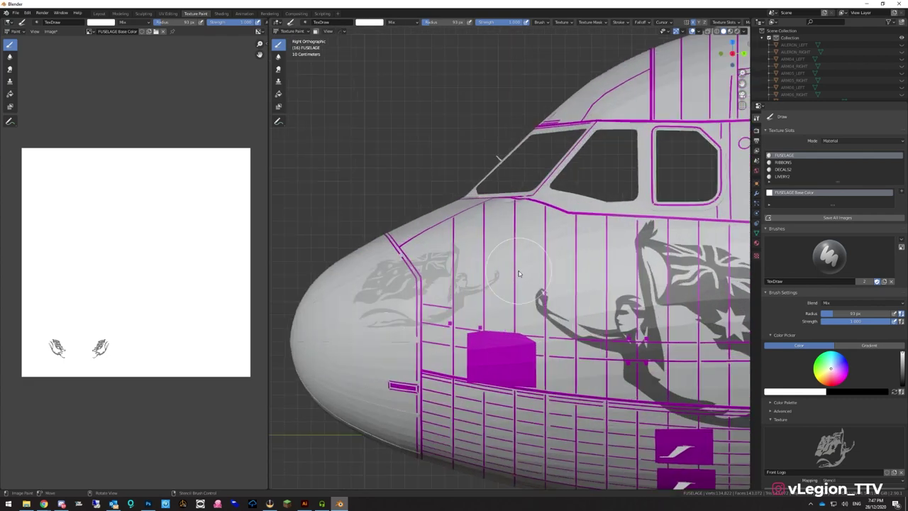
{"action": "scroll", "coordinate": [566, 253], "scroll_direction": "down", "scroll_amount": 5}
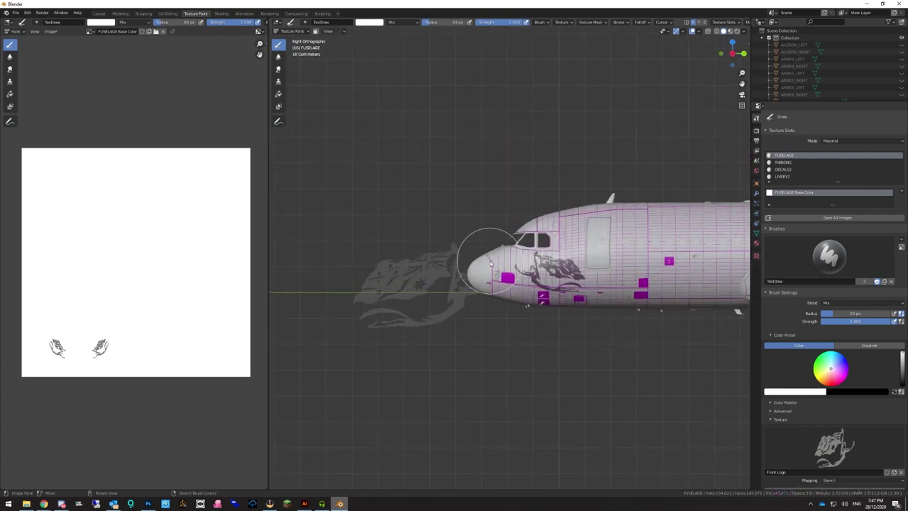
{"action": "scroll", "coordinate": [748, 302], "scroll_direction": "up", "scroll_amount": 3}
{"action": "scroll", "coordinate": [497, 305], "scroll_direction": "up", "scroll_amount": 2}
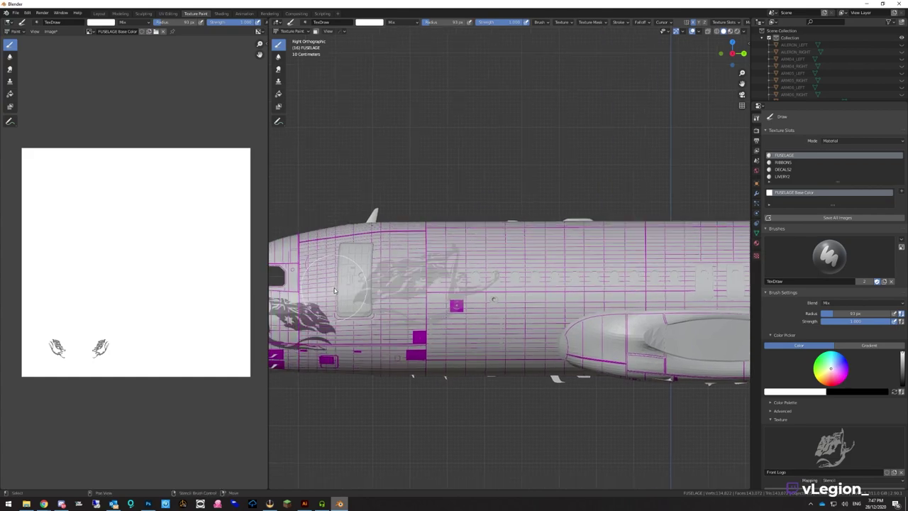
{"action": "scroll", "coordinate": [426, 312], "scroll_direction": "down", "scroll_amount": 3}
{"action": "scroll", "coordinate": [393, 314], "scroll_direction": "up", "scroll_amount": 1}
{"action": "scroll", "coordinate": [393, 314], "scroll_direction": "up", "scroll_amount": 1}
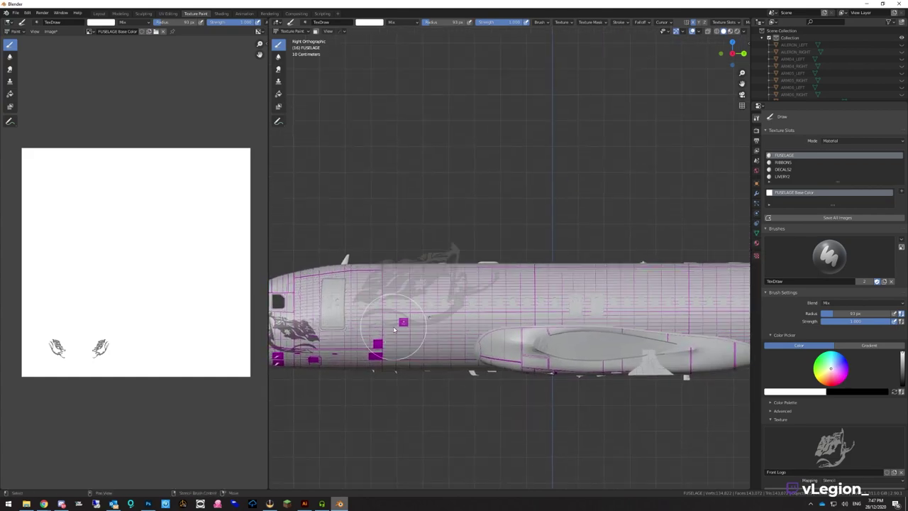
{"action": "scroll", "coordinate": [318, 290], "scroll_direction": "down", "scroll_amount": 1}
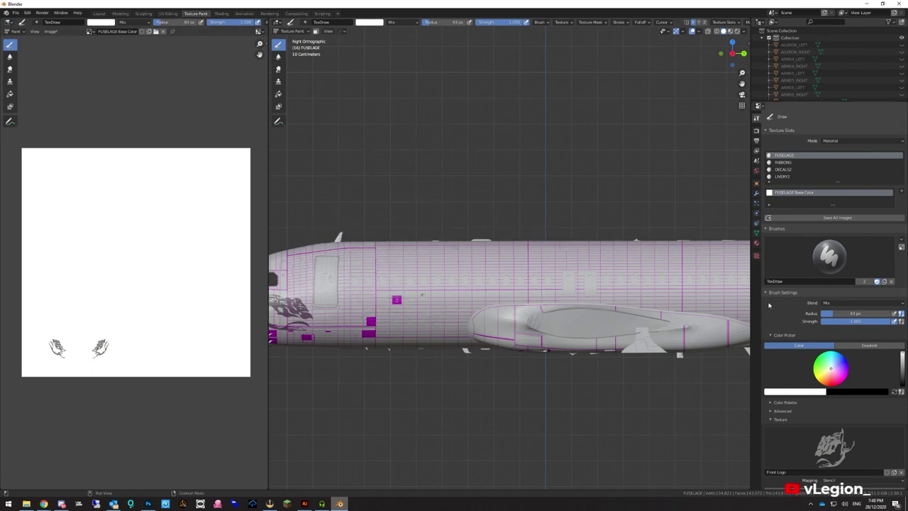
Duplicate the Front Logo brush texture and name the copy Text
{"action": "left_click", "coordinate": [757, 257]}
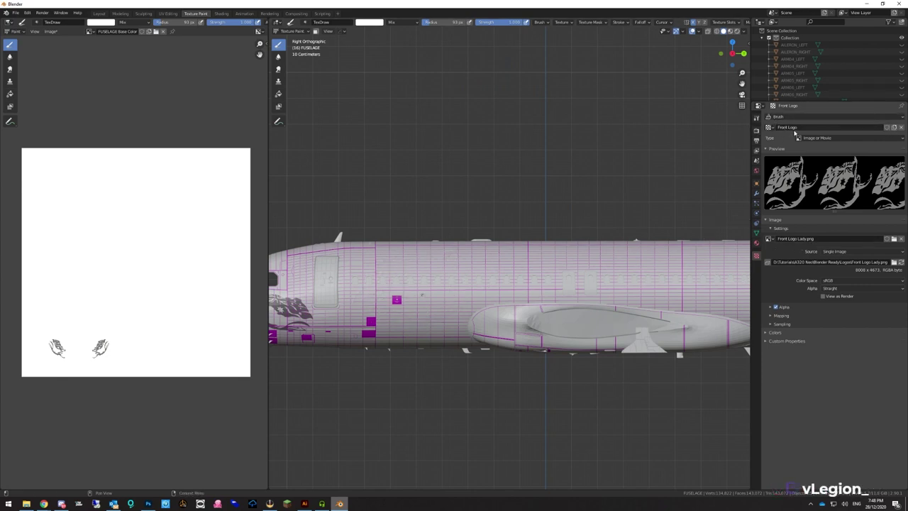
{"action": "left_click", "coordinate": [895, 128]}
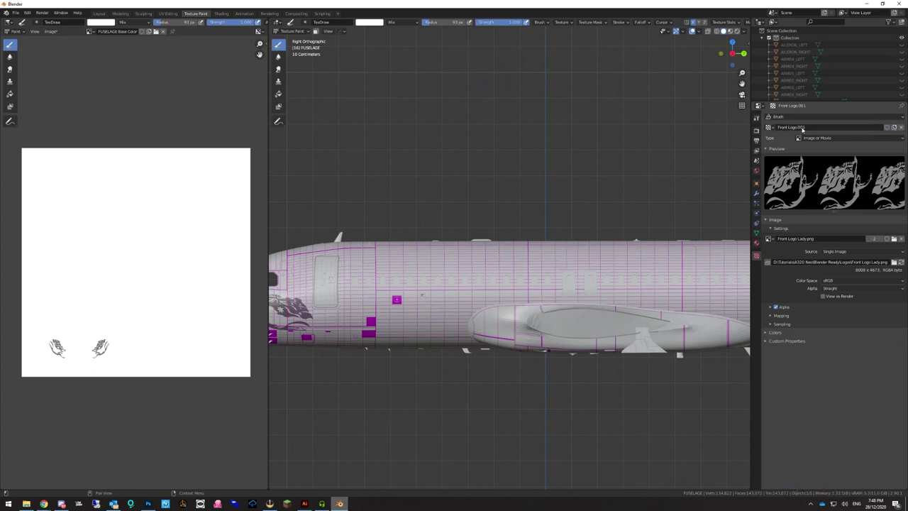
{"action": "double_click", "coordinate": [803, 128]}
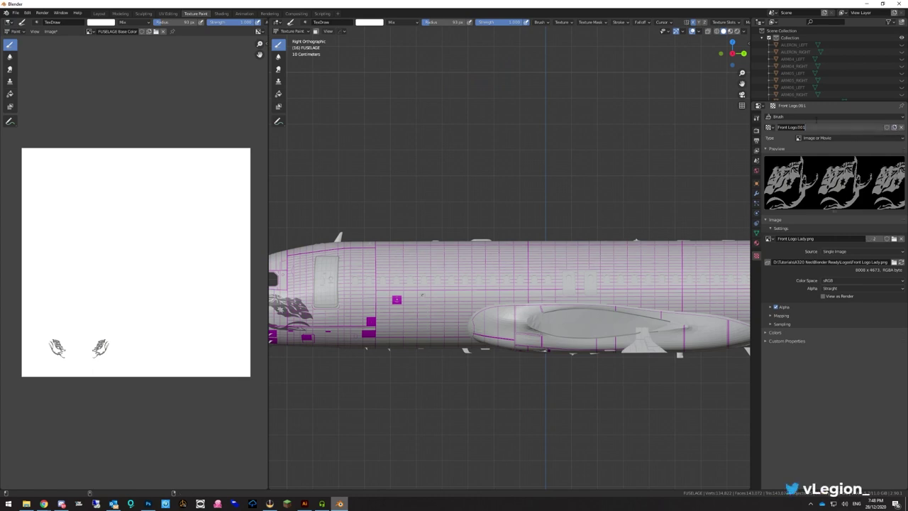
{"action": "type", "text": "Text"}
{"action": "key", "text": "Return"}
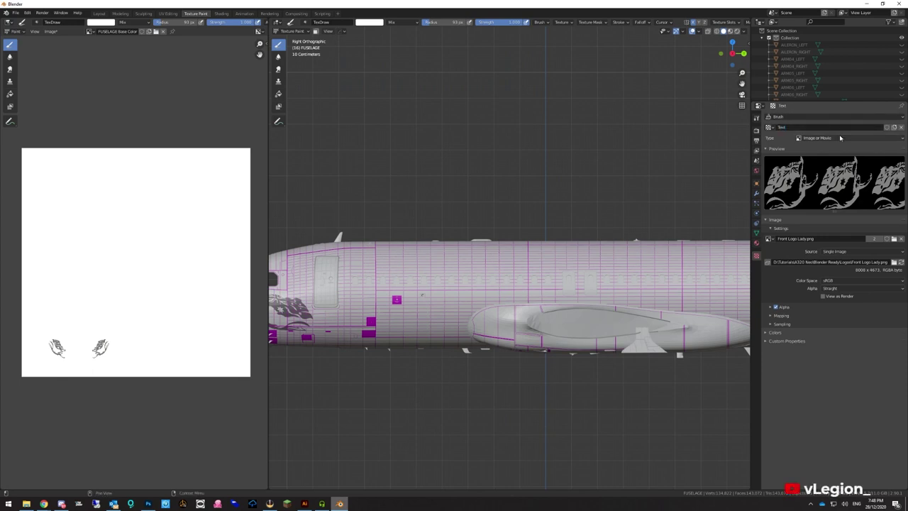
Load Virgin Australia Text.png from the Logos folder as the Text texture's image
{"action": "left_click", "coordinate": [894, 240]}
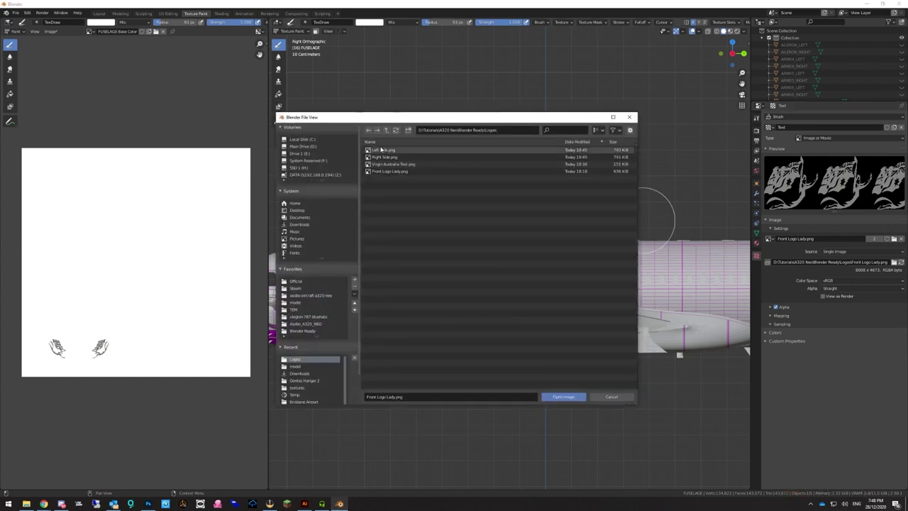
{"action": "left_click", "coordinate": [390, 164]}
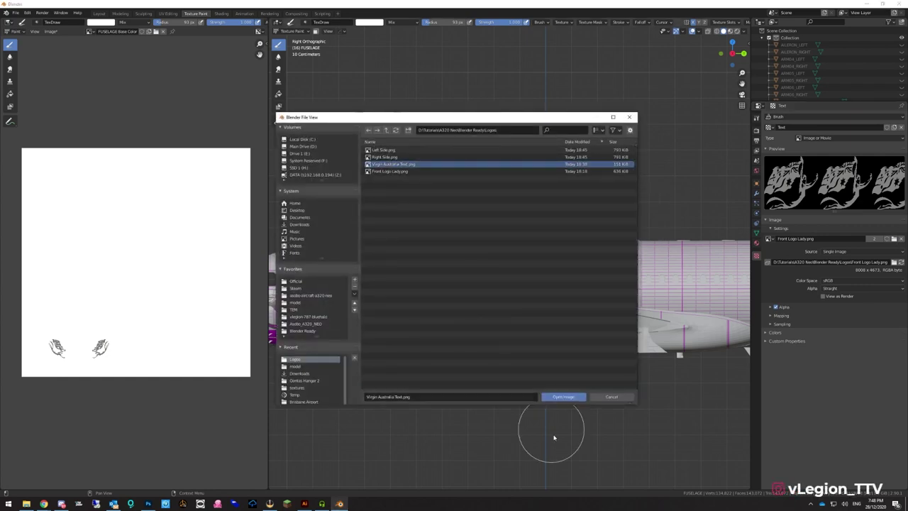
{"action": "left_click", "coordinate": [556, 398]}
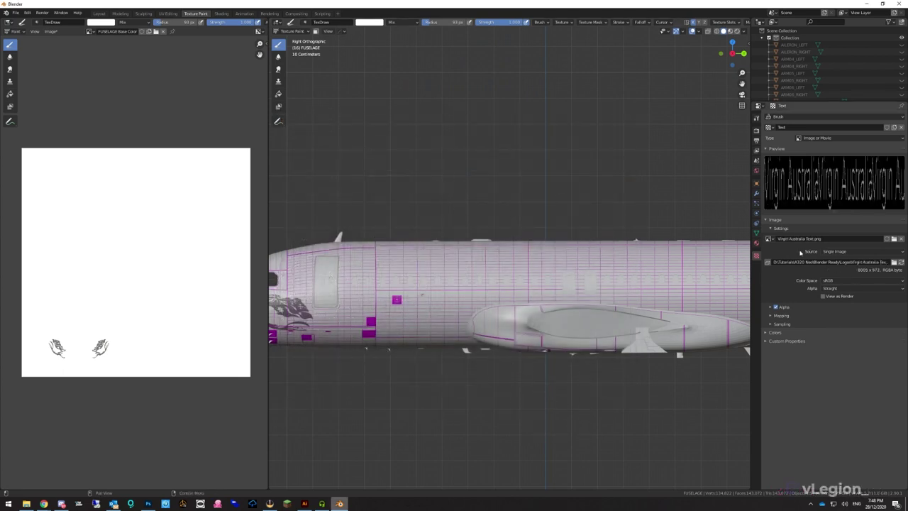
Turn off X-axis mirroring in the brush's symmetry settings
{"action": "left_click", "coordinate": [756, 119]}
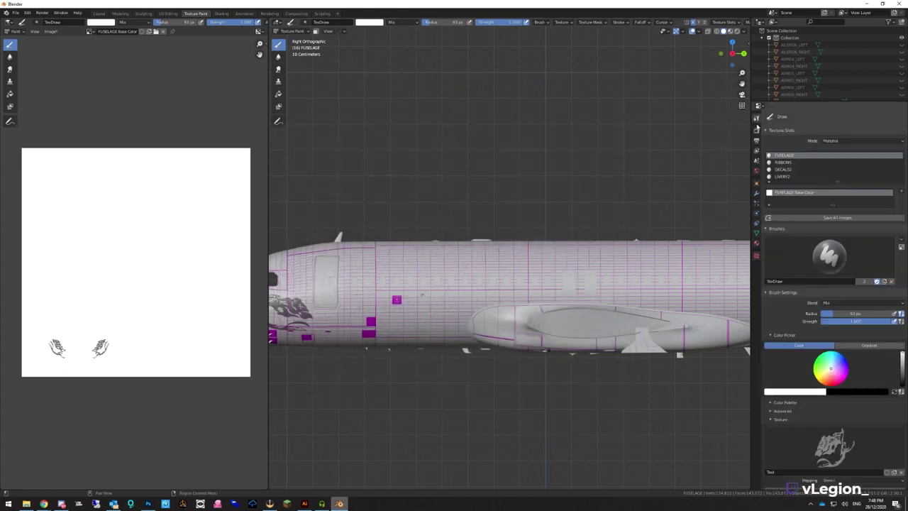
{"action": "scroll", "coordinate": [843, 346], "scroll_direction": "down", "scroll_amount": 5}
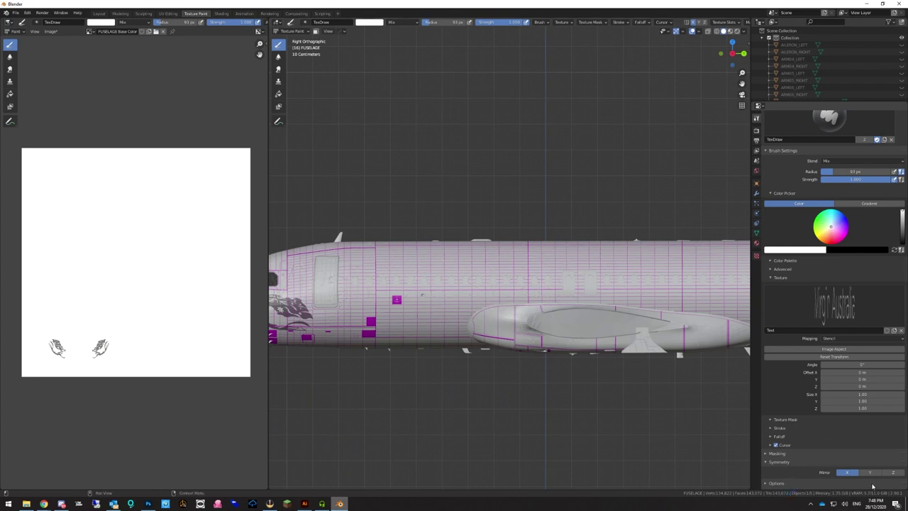
{"action": "left_click", "coordinate": [845, 473]}
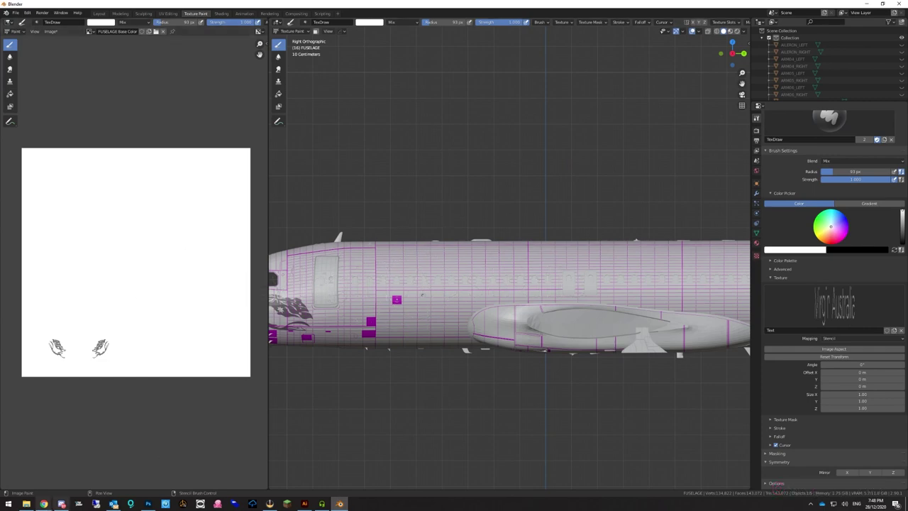
Check the fuselage text placement in the Virgin Australia A330 reference photo in Chrome and return to Blender
{"action": "mouse_move", "coordinate": [43, 503]}
{"action": "left_click", "coordinate": [276, 471]}
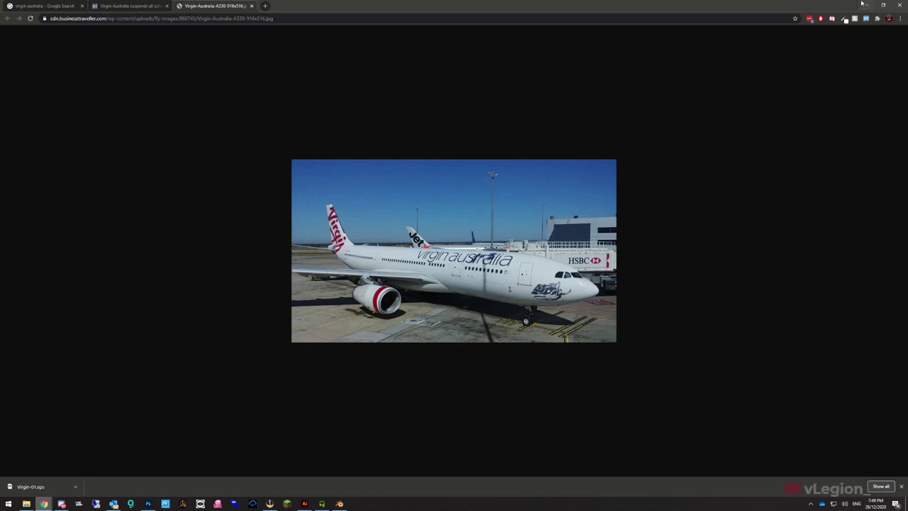
{"action": "left_click", "coordinate": [866, 5]}
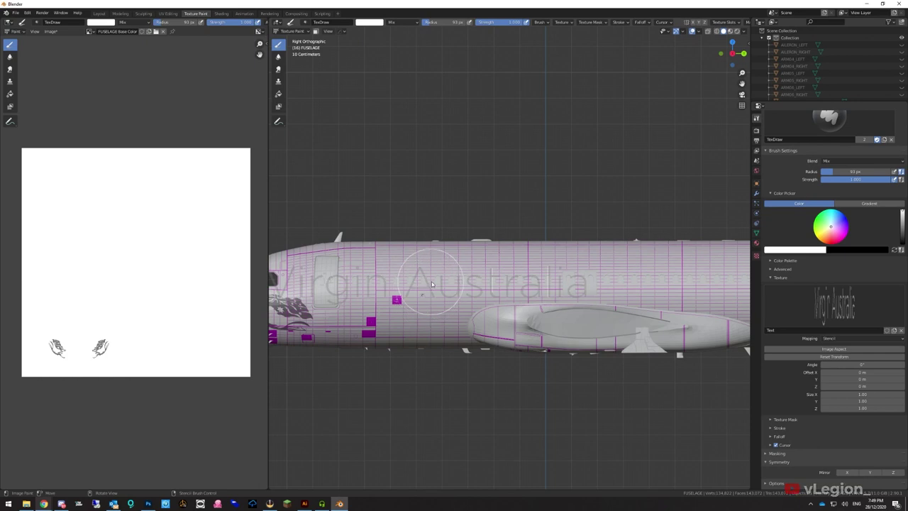
Shrink the Virgin Australia text stencil and place it on the left fuselage side, above the windows and behind the front door
{"action": "right_click_drag", "start_coordinate": [516, 294], "coordinate": [497, 285], "text": "shift"}
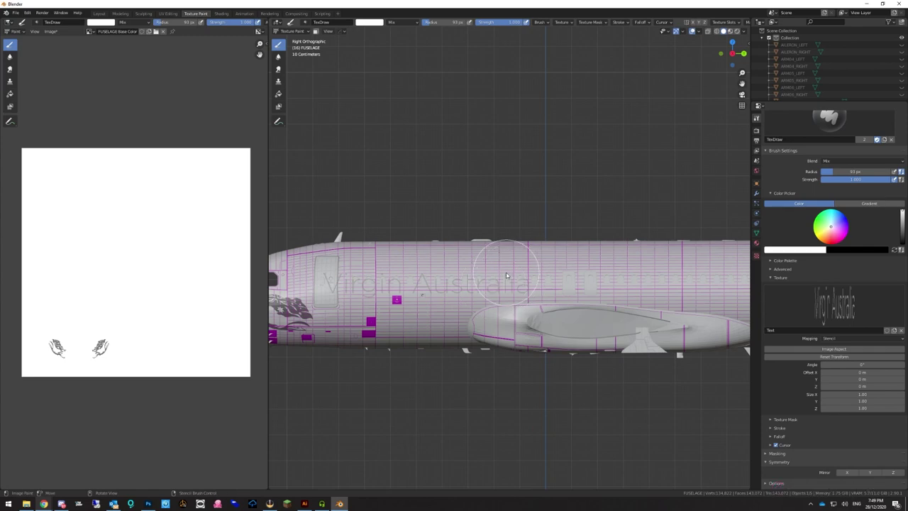
{"action": "key", "text": "ctrl+KP_3"}
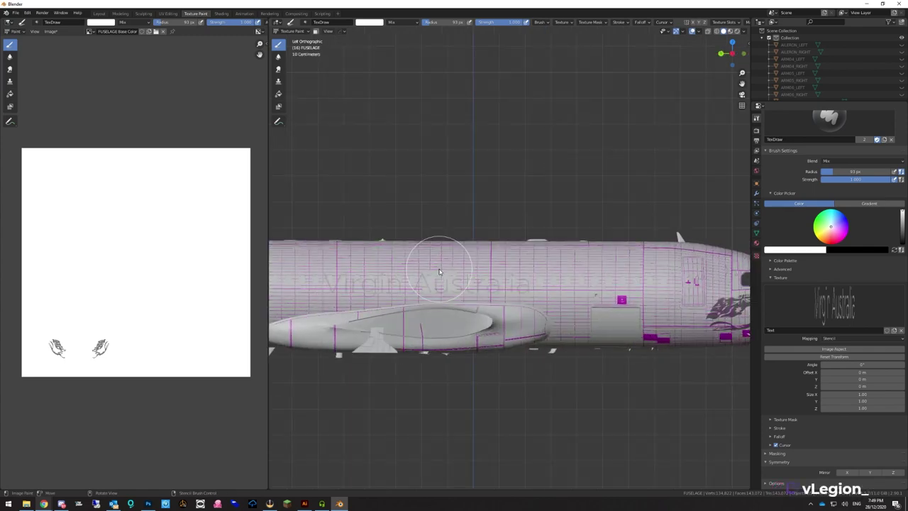
{"action": "mouse_move", "coordinate": [499, 281]}
{"action": "right_mouse_down", "text": "shift"}
{"action": "mouse_move", "coordinate": [470, 288]}
{"action": "mouse_move", "coordinate": [492, 266]}
{"action": "mouse_move", "coordinate": [486, 245]}
{"action": "mouse_move", "coordinate": [490, 268]}
{"action": "mouse_move", "coordinate": [575, 270]}
{"action": "right_mouse_up", "text": "shift"}
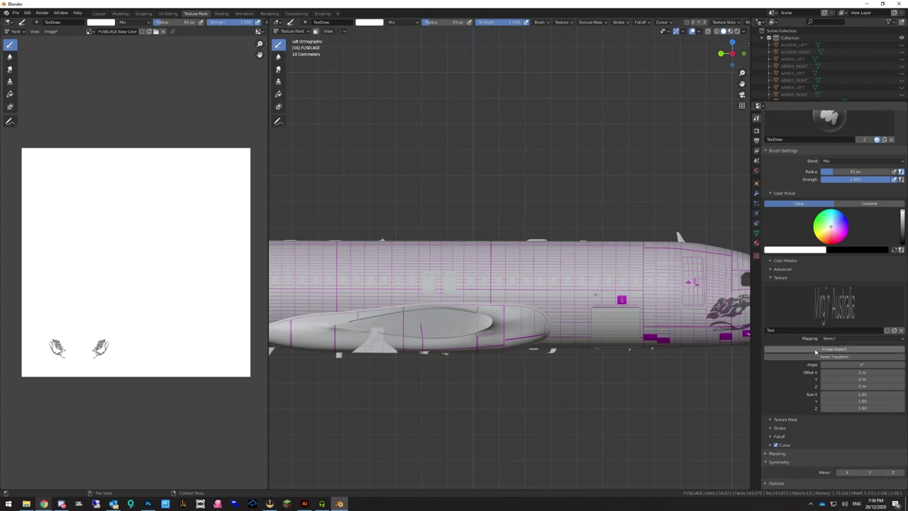
{"action": "left_click", "coordinate": [798, 356]}
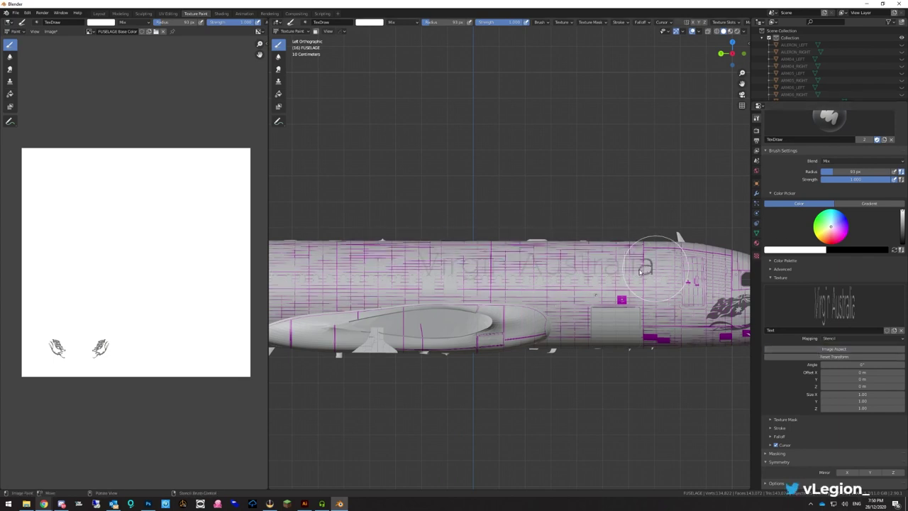
Paint the complete Virgin Australia text through the stencil onto the left side of the fuselage
{"action": "mouse_move", "coordinate": [629, 245]}
{"action": "left_mouse_down"}
{"action": "mouse_move", "coordinate": [612, 234]}
{"action": "mouse_move", "coordinate": [621, 231]}
{"action": "left_mouse_up"}
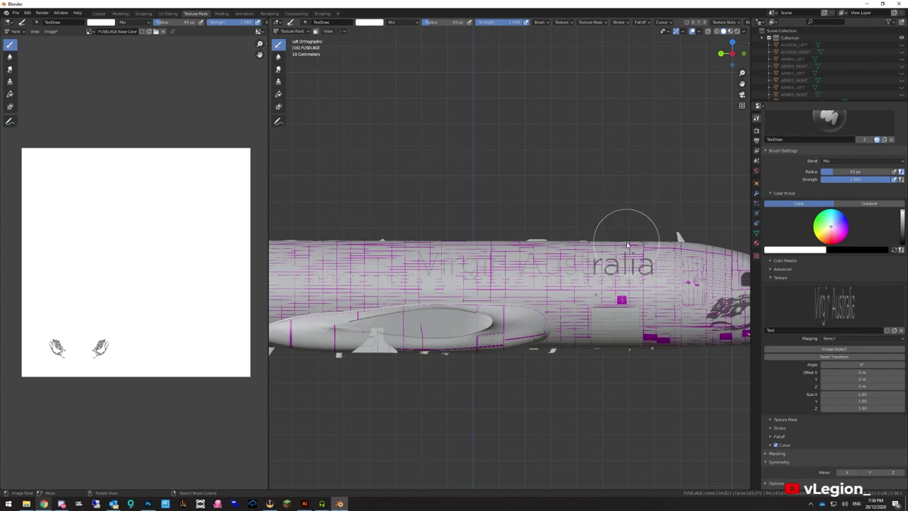
{"action": "mouse_move", "coordinate": [632, 271]}
{"action": "left_mouse_down"}
{"action": "mouse_move", "coordinate": [594, 227]}
{"action": "mouse_move", "coordinate": [568, 266]}
{"action": "mouse_move", "coordinate": [580, 288]}
{"action": "mouse_move", "coordinate": [561, 219]}
{"action": "mouse_move", "coordinate": [540, 284]}
{"action": "mouse_move", "coordinate": [532, 233]}
{"action": "mouse_move", "coordinate": [532, 305]}
{"action": "mouse_move", "coordinate": [515, 239]}
{"action": "mouse_move", "coordinate": [511, 248]}
{"action": "mouse_move", "coordinate": [490, 229]}
{"action": "mouse_move", "coordinate": [491, 260]}
{"action": "mouse_move", "coordinate": [493, 241]}
{"action": "mouse_move", "coordinate": [454, 284]}
{"action": "mouse_move", "coordinate": [431, 239]}
{"action": "mouse_move", "coordinate": [440, 274]}
{"action": "left_mouse_up"}
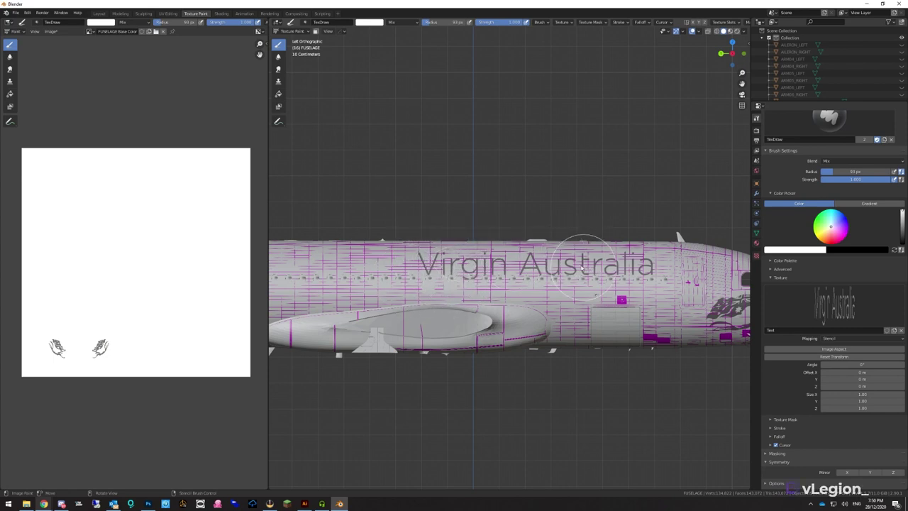
{"action": "left_click_drag", "start_coordinate": [598, 279], "coordinate": [324, 280]}
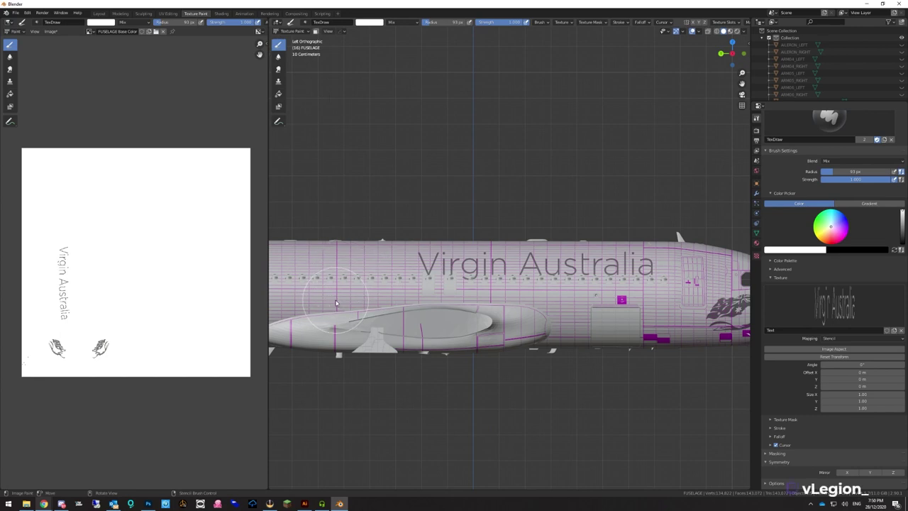
Examine the lower corner of the fuselage texture image around the nose logos for stray paint marks
{"action": "scroll", "coordinate": [28, 372], "scroll_direction": "up", "scroll_amount": 1}
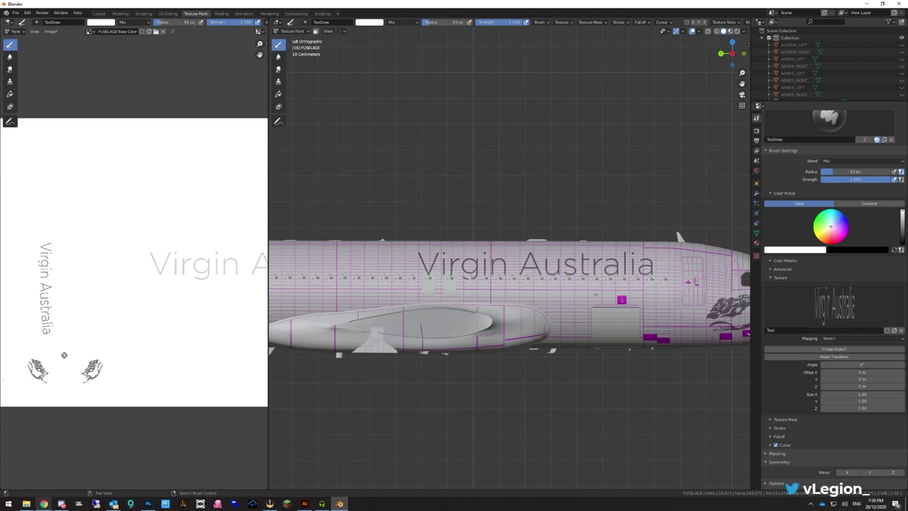
{"action": "scroll", "coordinate": [80, 390], "scroll_direction": "up", "scroll_amount": 7}
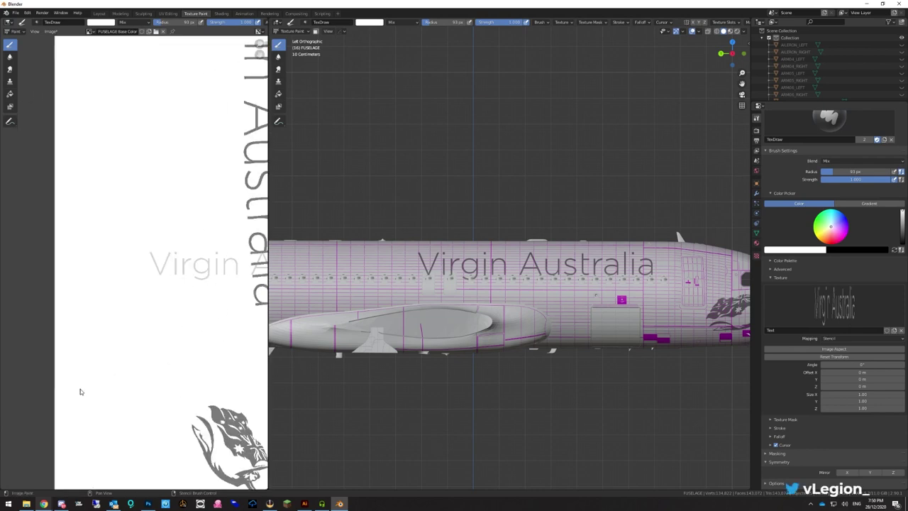
{"action": "middle_click_drag", "start_coordinate": [80, 391], "coordinate": [175, 197]}
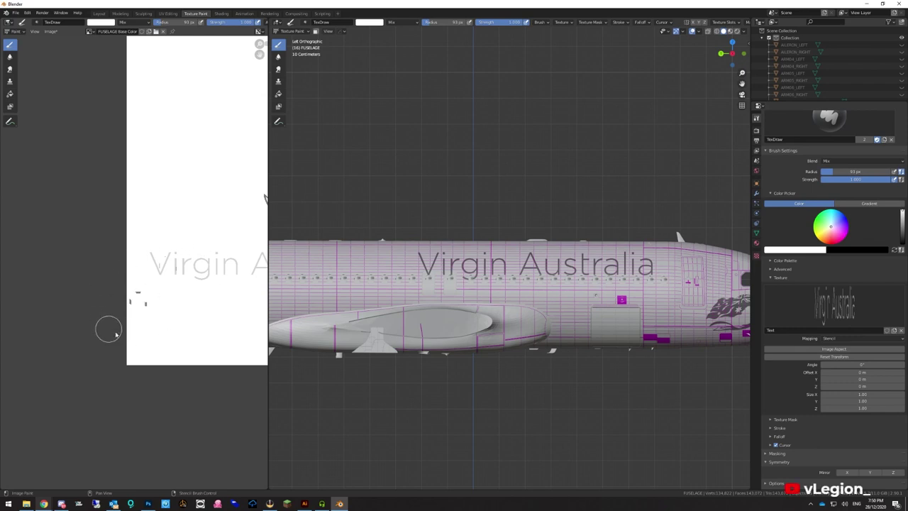
{"action": "middle_click_drag", "start_coordinate": [240, 284], "coordinate": [101, 194]}
{"action": "scroll", "coordinate": [178, 213], "scroll_direction": "down", "scroll_amount": 3}
{"action": "scroll", "coordinate": [137, 202], "scroll_direction": "up", "scroll_amount": 1}
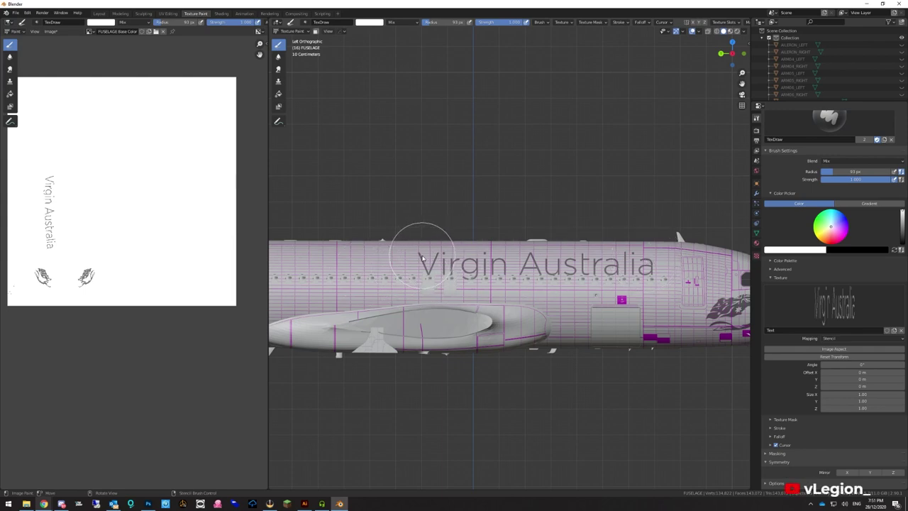
Align the text stencil behind the front door on the right fuselage side and paint Virgin Australia above the windows
{"action": "key", "text": "ctrl+KP_3"}
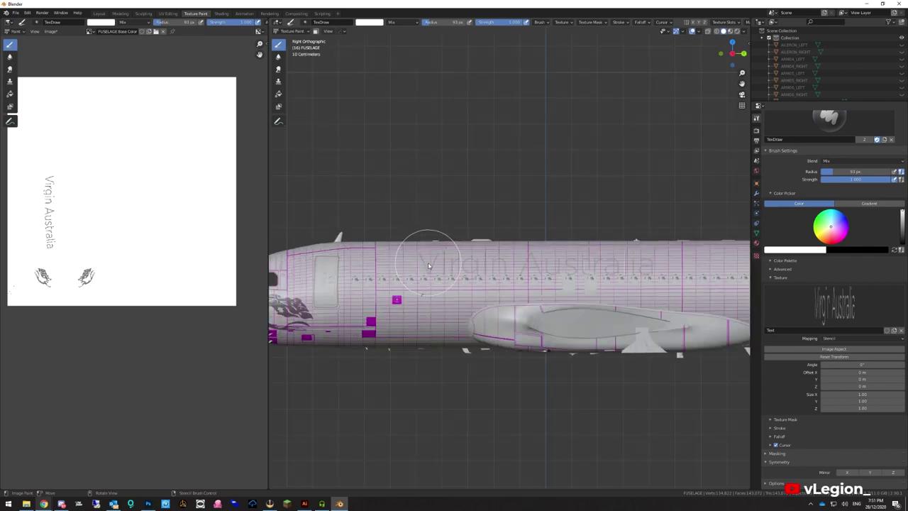
{"action": "right_click_drag", "start_coordinate": [529, 267], "coordinate": [476, 267]}
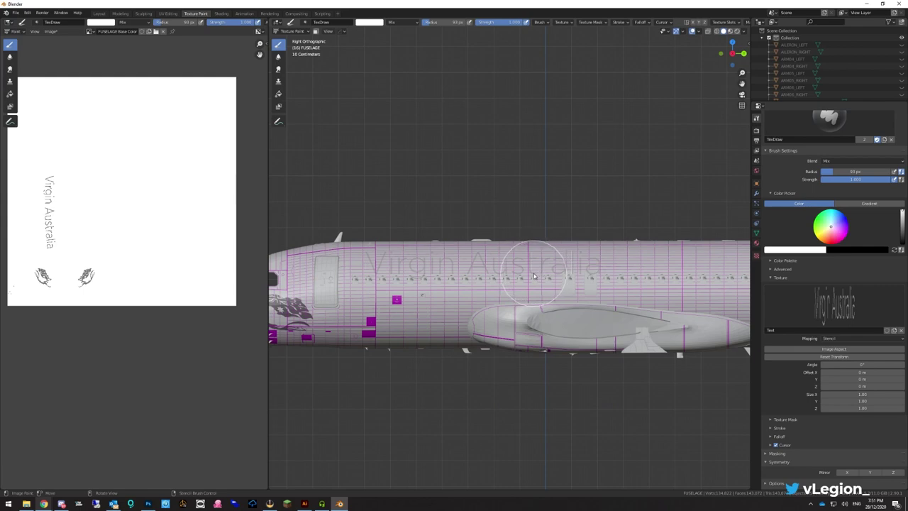
{"action": "key", "text": "ctrl+KP_3"}
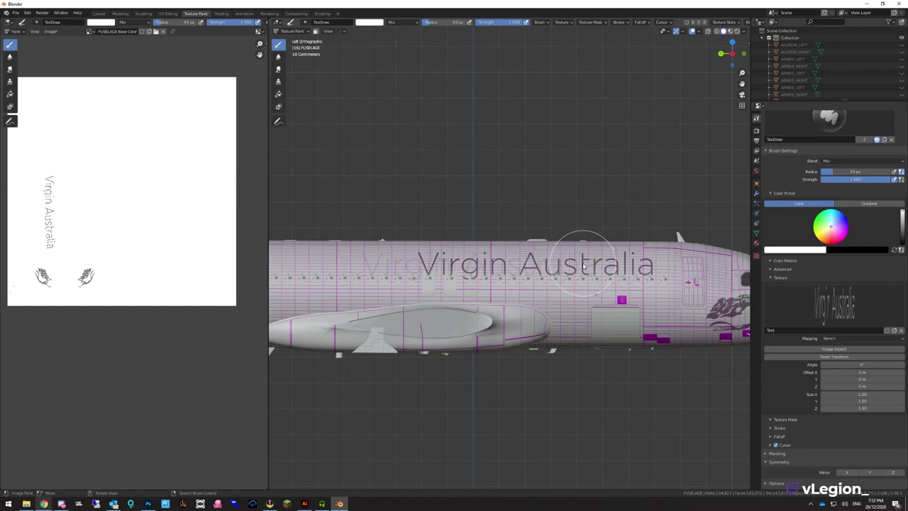
{"action": "key", "text": "KP_3"}
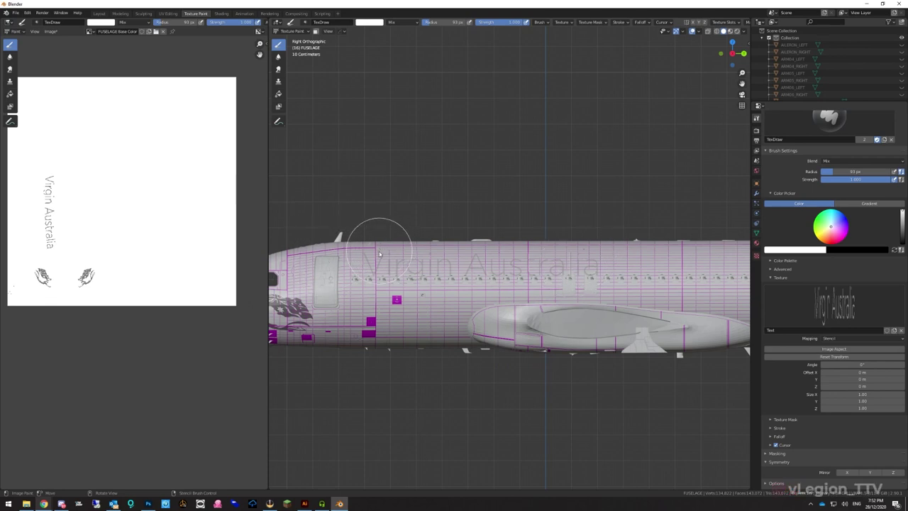
{"action": "mouse_move", "coordinate": [365, 234]}
{"action": "left_mouse_down"}
{"action": "mouse_move", "coordinate": [403, 287]}
{"action": "mouse_move", "coordinate": [401, 254]}
{"action": "mouse_move", "coordinate": [406, 287]}
{"action": "mouse_move", "coordinate": [398, 248]}
{"action": "mouse_move", "coordinate": [396, 286]}
{"action": "mouse_move", "coordinate": [464, 259]}
{"action": "mouse_move", "coordinate": [475, 270]}
{"action": "mouse_move", "coordinate": [471, 284]}
{"action": "mouse_move", "coordinate": [455, 248]}
{"action": "mouse_move", "coordinate": [477, 282]}
{"action": "mouse_move", "coordinate": [487, 263]}
{"action": "mouse_move", "coordinate": [595, 274]}
{"action": "left_mouse_up"}
{"action": "left_click_drag", "start_coordinate": [540, 278], "coordinate": [534, 276]}
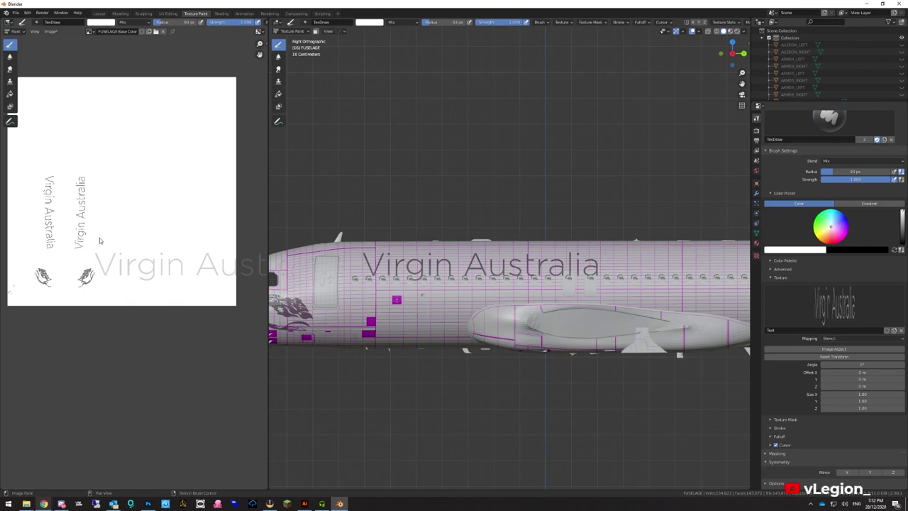
Switch the viewport to Material Preview shading and move the text stencil off the aircraft to below the fuselage
{"action": "left_click", "coordinate": [717, 32]}
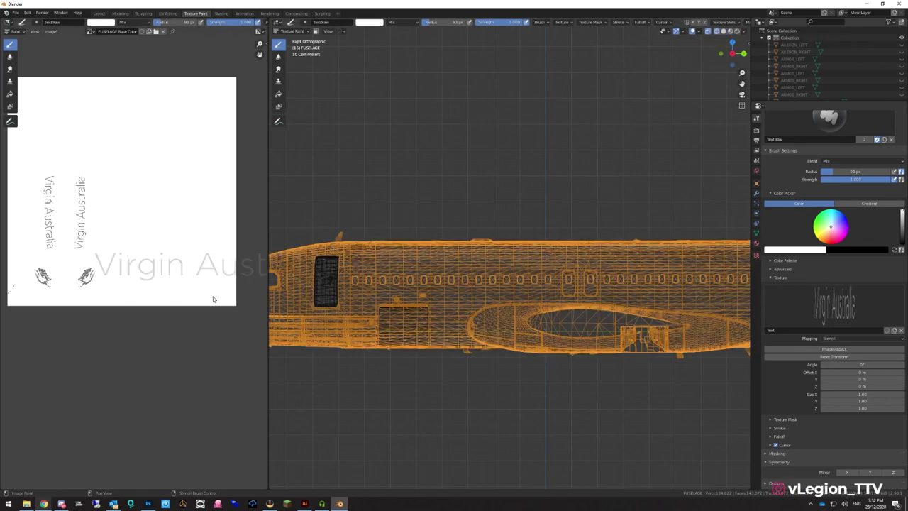
{"action": "left_click", "coordinate": [730, 32]}
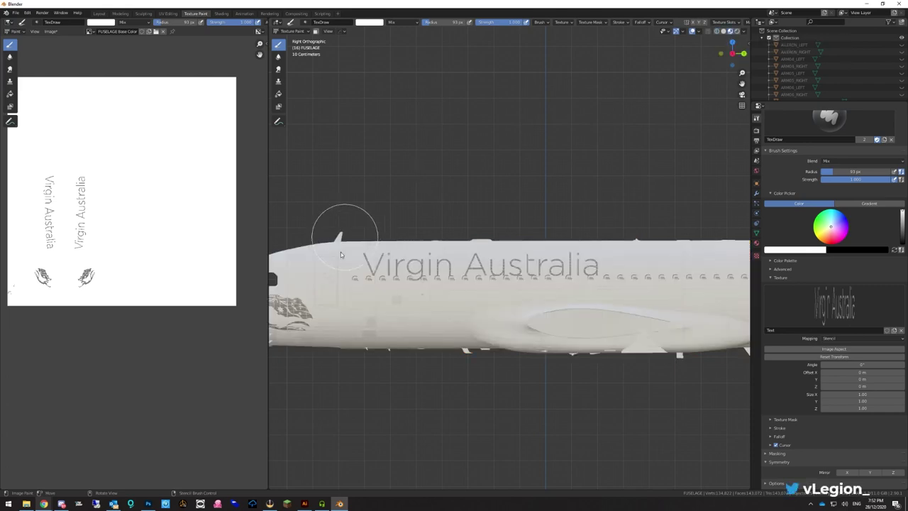
{"action": "scroll", "coordinate": [408, 304], "scroll_direction": "down", "scroll_amount": 5}
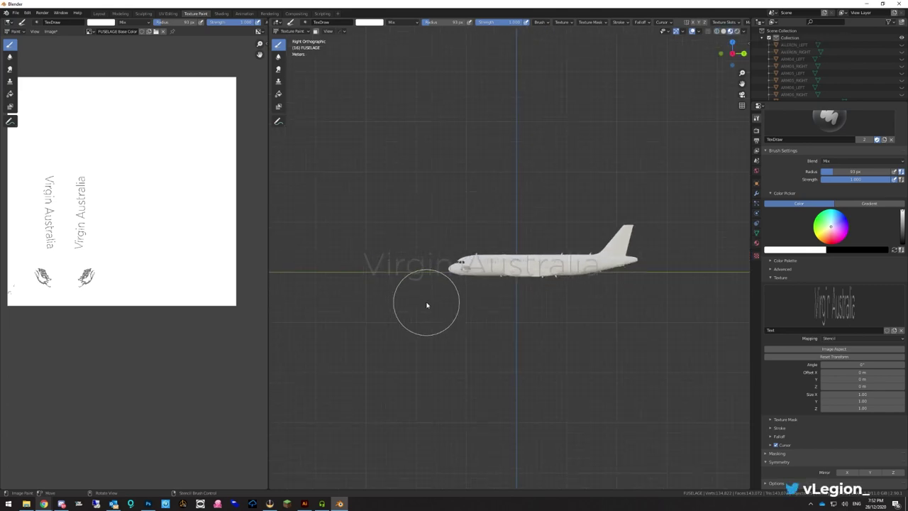
{"action": "scroll", "coordinate": [427, 305], "scroll_direction": "up", "scroll_amount": 3}
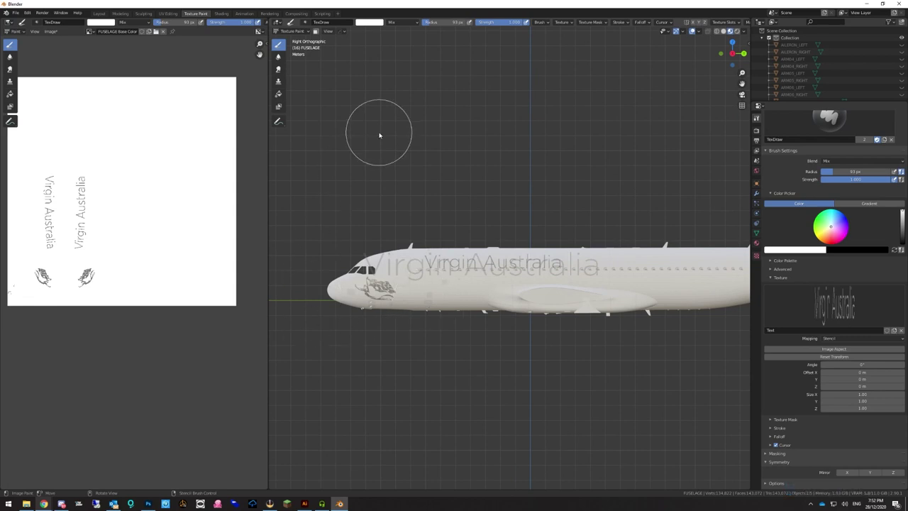
{"action": "right_click_drag", "start_coordinate": [438, 264], "coordinate": [431, 395]}
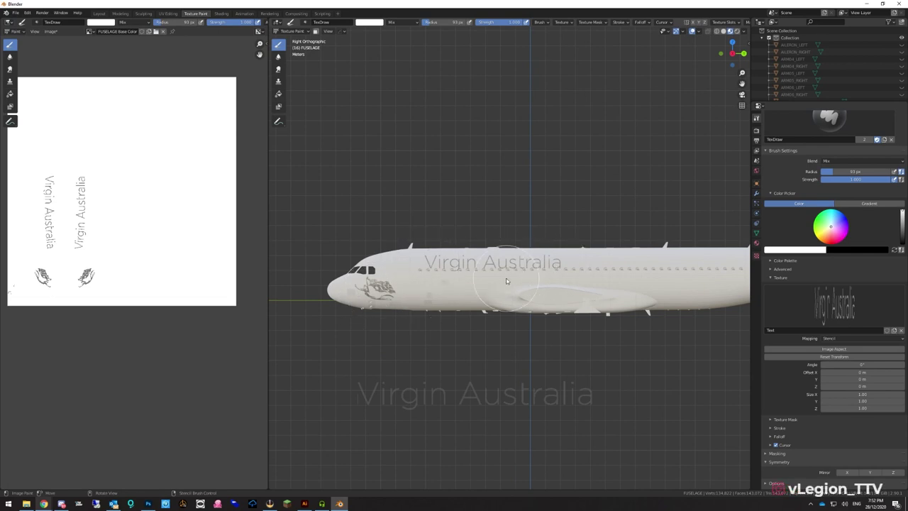
Remove the Text texture from the brush and paint white over the stray dark marks around the cabin windows
{"action": "scroll", "coordinate": [539, 272], "scroll_direction": "down", "scroll_amount": 1}
{"action": "scroll", "coordinate": [539, 272], "scroll_direction": "up", "scroll_amount": 6}
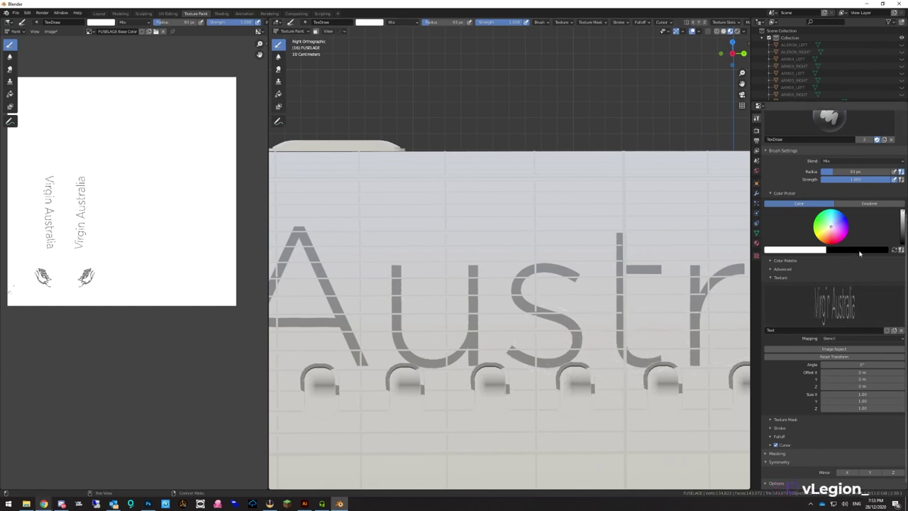
{"action": "middle_click_drag", "start_coordinate": [539, 284], "coordinate": [330, 211]}
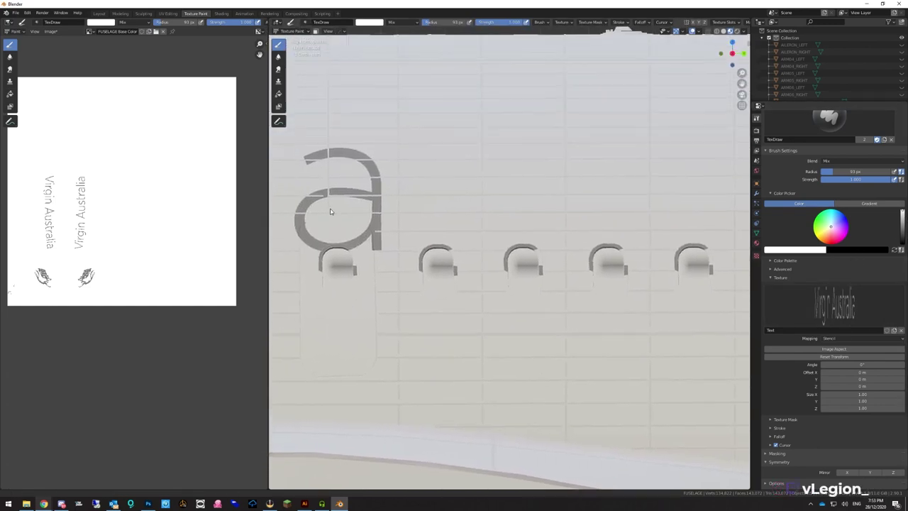
{"action": "left_click", "coordinate": [902, 330]}
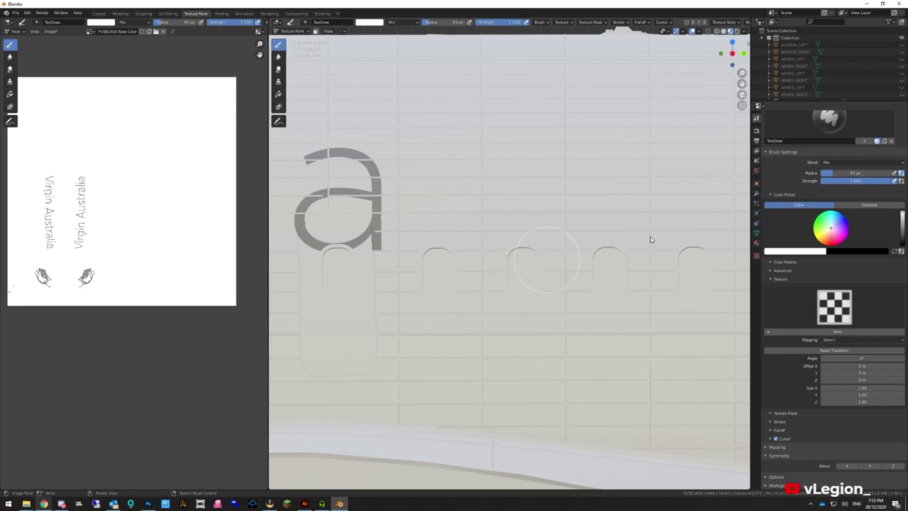
{"action": "left_click", "coordinate": [766, 250]}
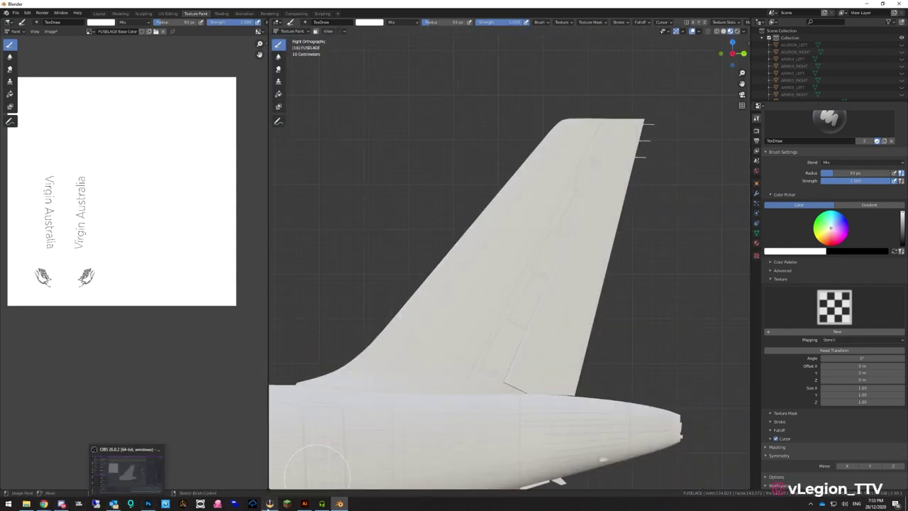
Check the tail fin's Virgin lettering in the A330 reference photo in Chrome and return to Blender
{"action": "mouse_move", "coordinate": [43, 504]}
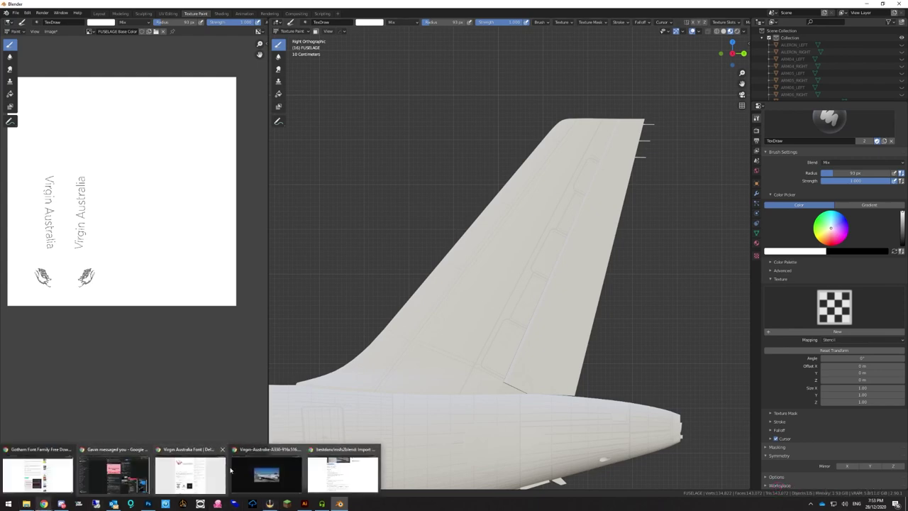
{"action": "left_click", "coordinate": [266, 468]}
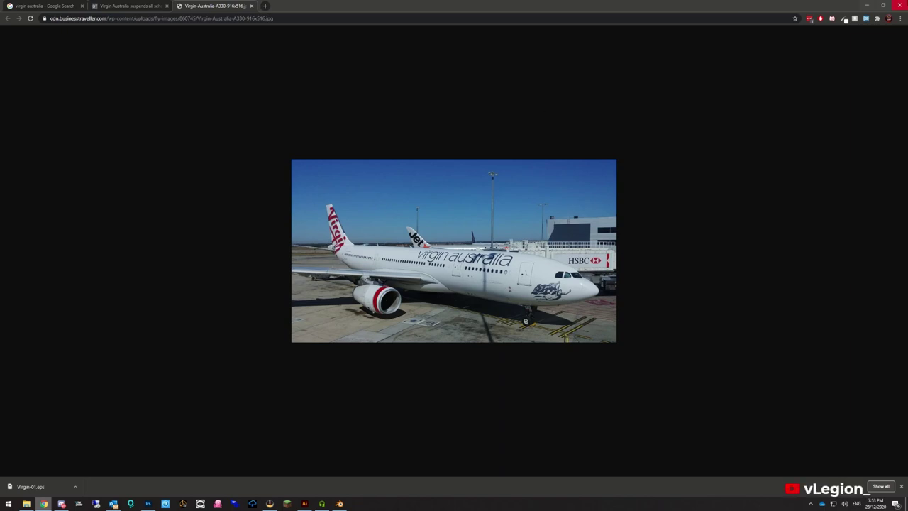
{"action": "left_click", "coordinate": [866, 5]}
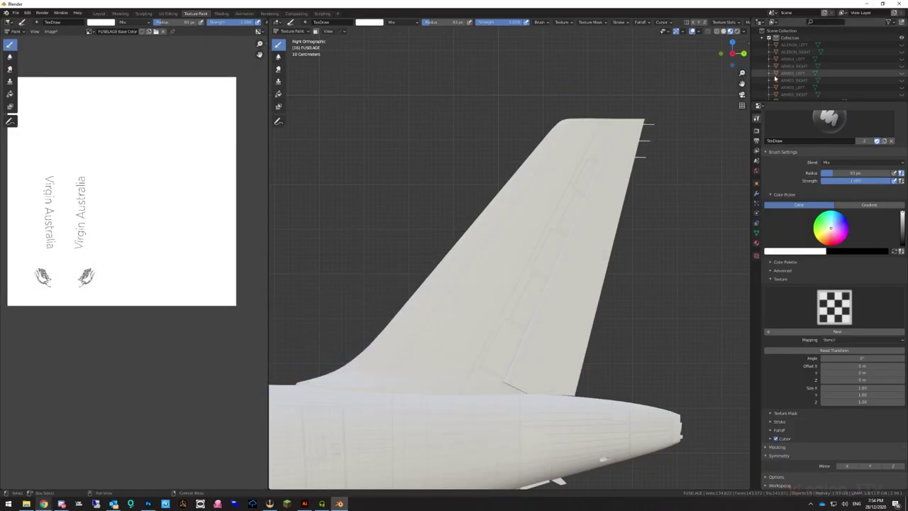
Show the aircraft's left side and create a new brush texture named Tail Left
{"action": "key", "text": "ctrl+KP_3"}
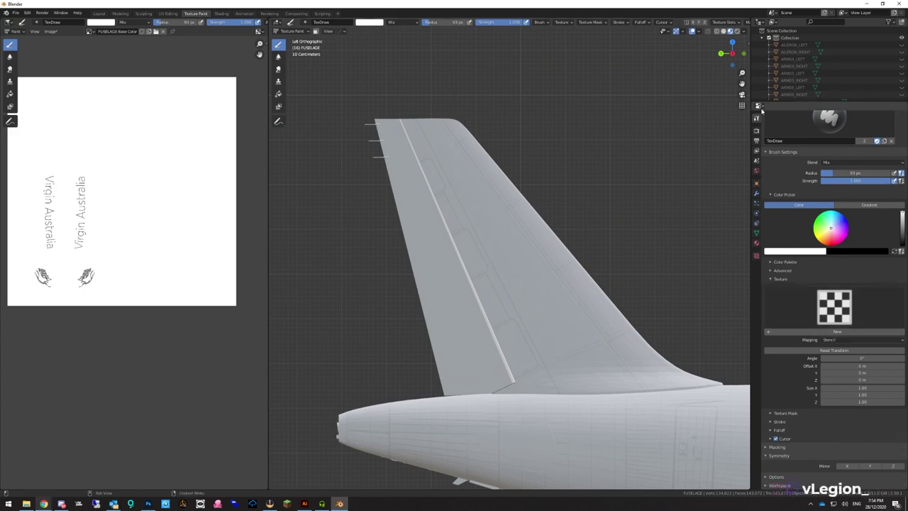
{"action": "left_click", "coordinate": [756, 257]}
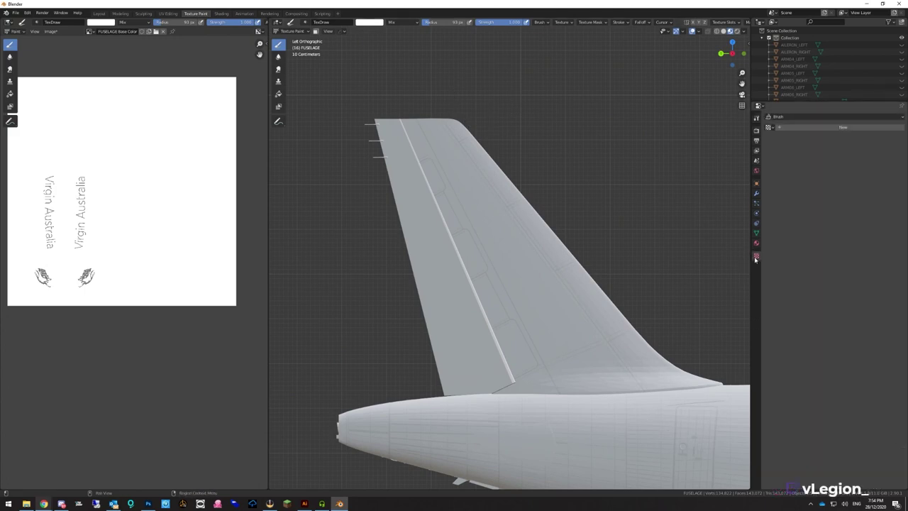
{"action": "left_click", "coordinate": [828, 128]}
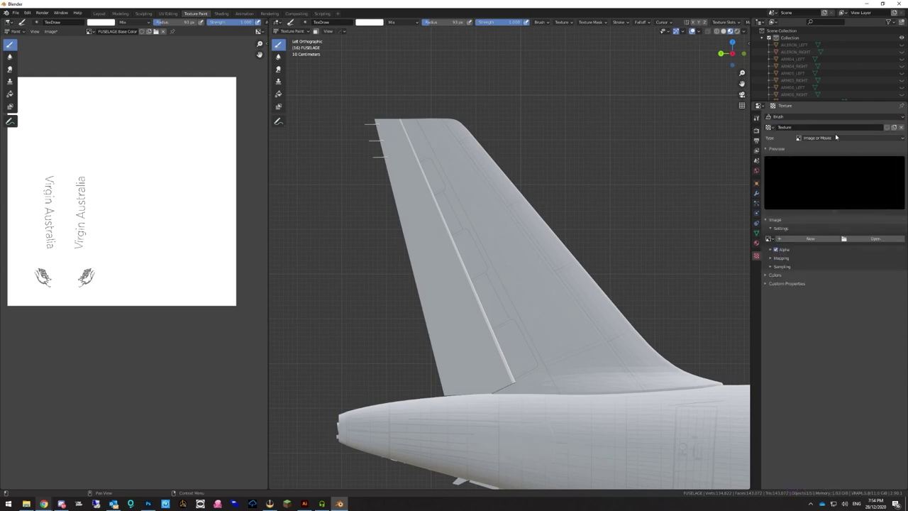
{"action": "left_click", "coordinate": [811, 127]}
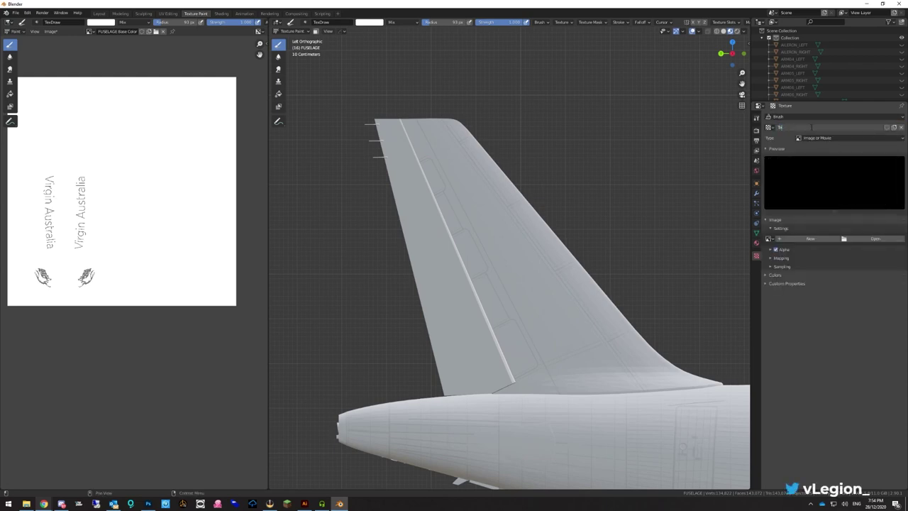
{"action": "type", "text": "TexLeft"}
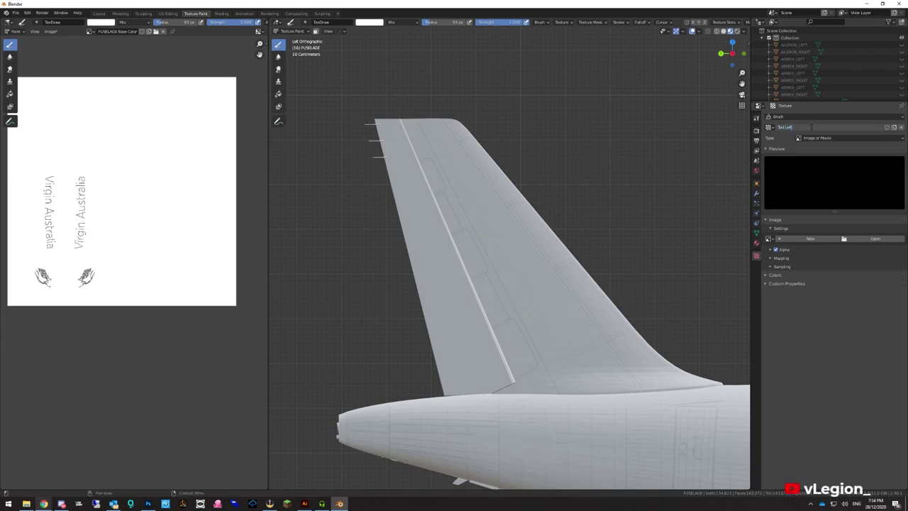
{"action": "key", "text": "Return"}
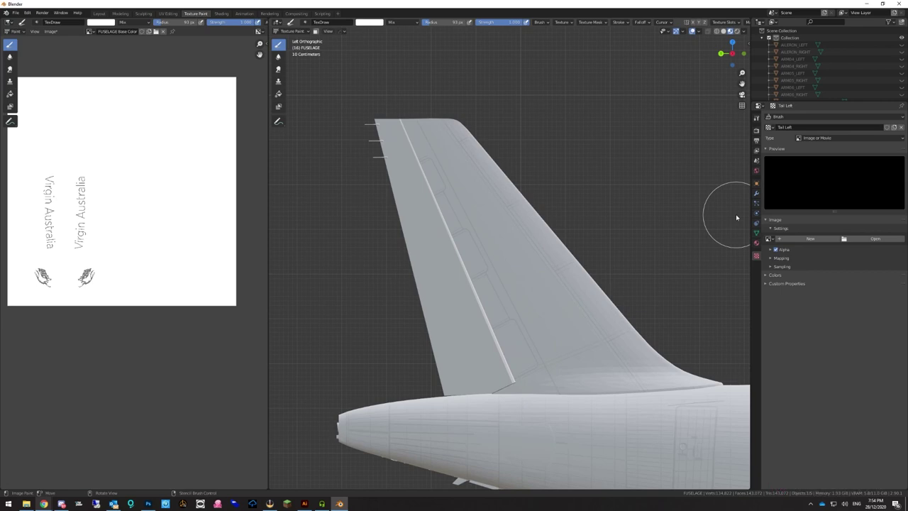
Load Left Side.png from the Logos folder as the image of the Tail Left texture
{"action": "left_click", "coordinate": [844, 239]}
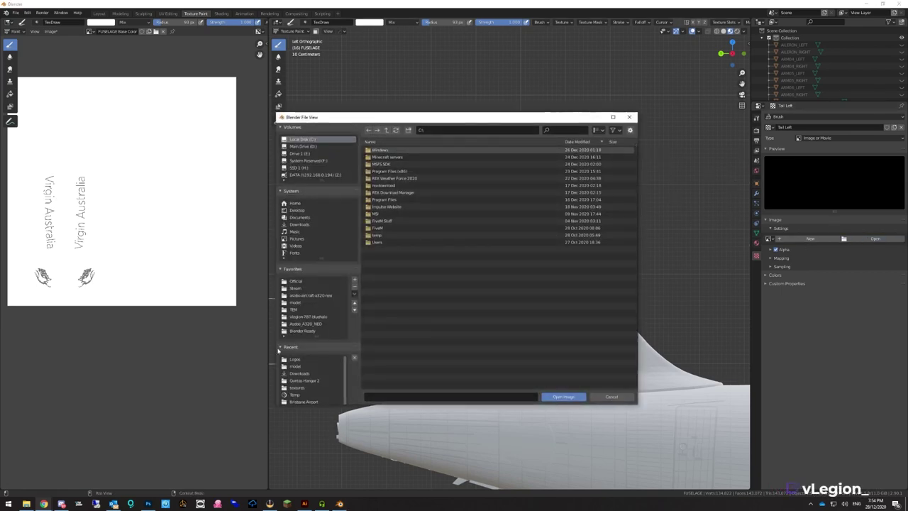
{"action": "left_click", "coordinate": [300, 331]}
{"action": "double_click", "coordinate": [376, 149]}
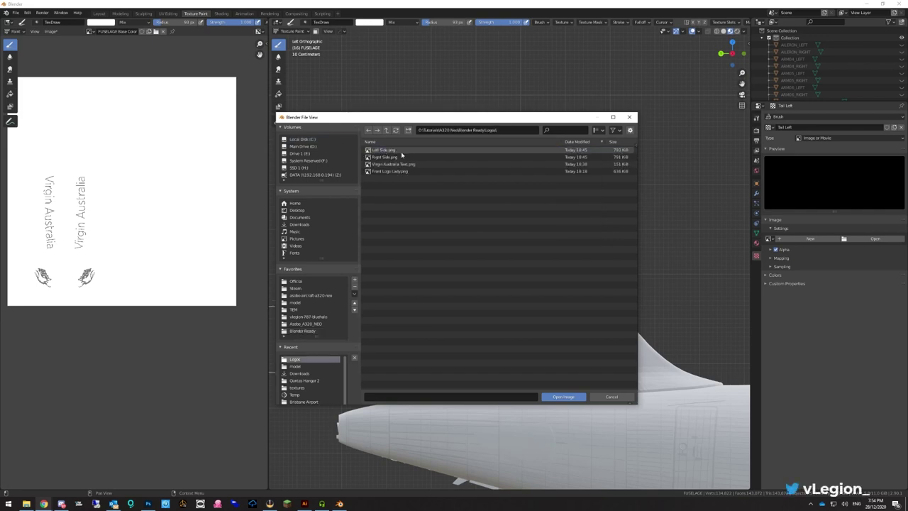
{"action": "left_click", "coordinate": [380, 151]}
{"action": "left_click", "coordinate": [381, 157]}
{"action": "left_click", "coordinate": [381, 150]}
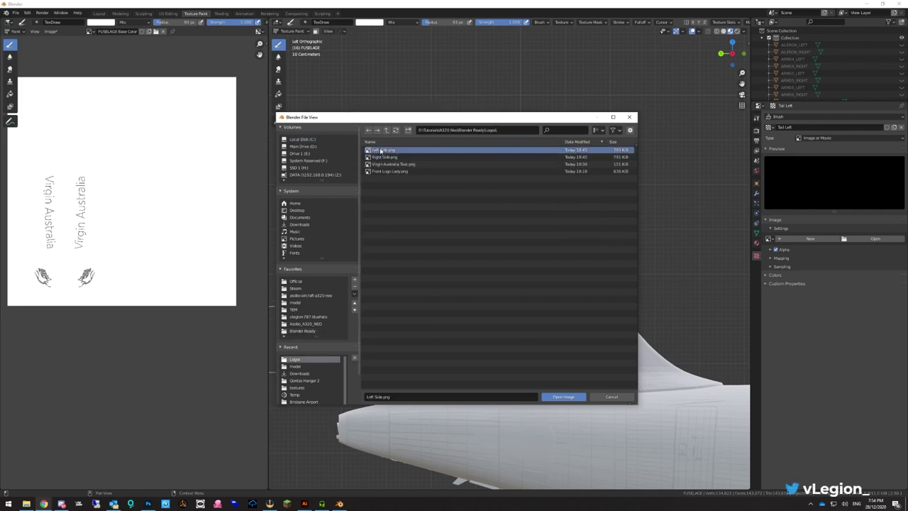
{"action": "left_click", "coordinate": [563, 397]}
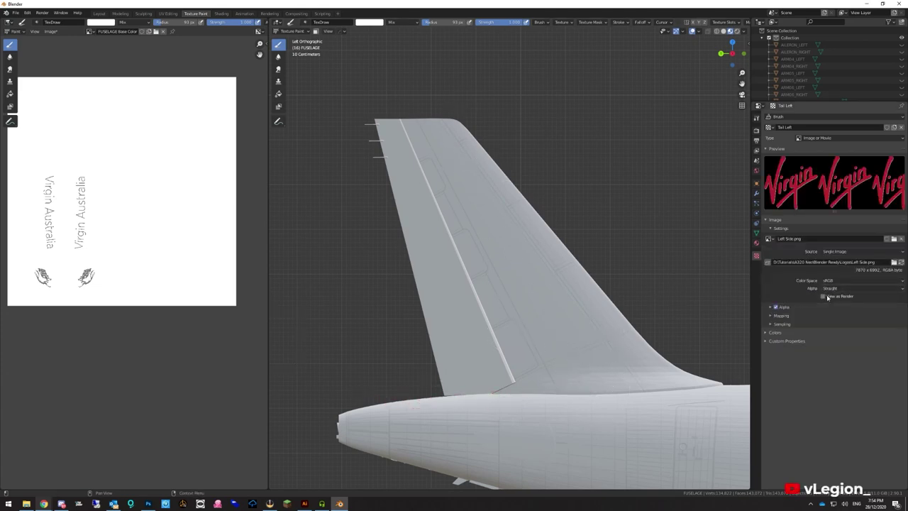
Match the Tail Left stencil to its image aspect, enlarge it over the tail and rotate it to about 301°
{"action": "left_click", "coordinate": [756, 119]}
{"action": "scroll", "coordinate": [793, 403], "scroll_direction": "down", "scroll_amount": 4}
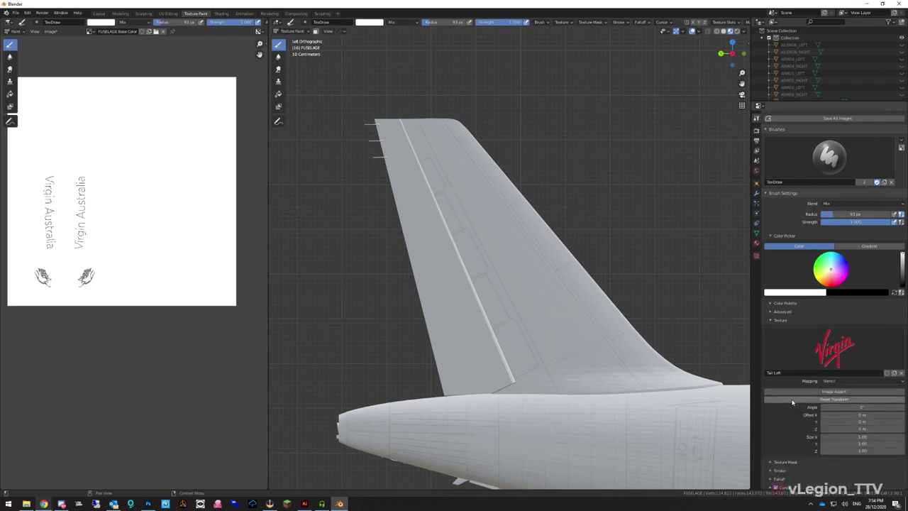
{"action": "scroll", "coordinate": [793, 402], "scroll_direction": "down", "scroll_amount": 2}
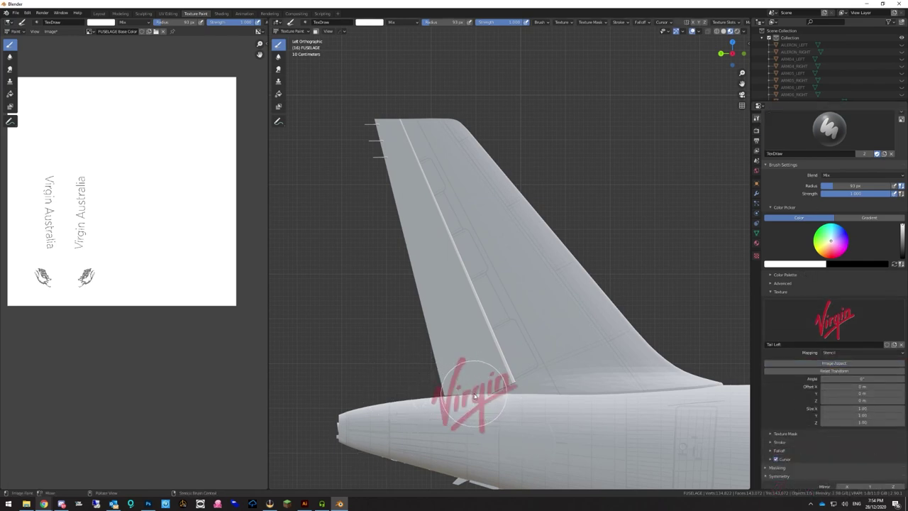
{"action": "mouse_move", "coordinate": [474, 396]}
{"action": "right_mouse_down", "text": "shift"}
{"action": "mouse_move", "coordinate": [442, 375]}
{"action": "mouse_move", "coordinate": [456, 396]}
{"action": "mouse_move", "coordinate": [405, 397]}
{"action": "mouse_move", "coordinate": [458, 381]}
{"action": "mouse_move", "coordinate": [478, 386]}
{"action": "mouse_move", "coordinate": [481, 399]}
{"action": "right_mouse_up", "text": "shift"}
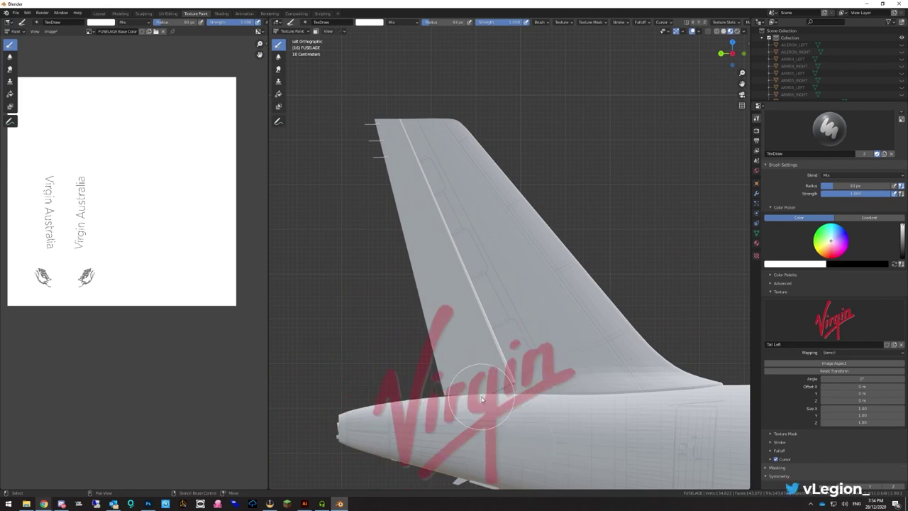
{"action": "scroll", "coordinate": [401, 415], "scroll_direction": "down", "scroll_amount": 2}
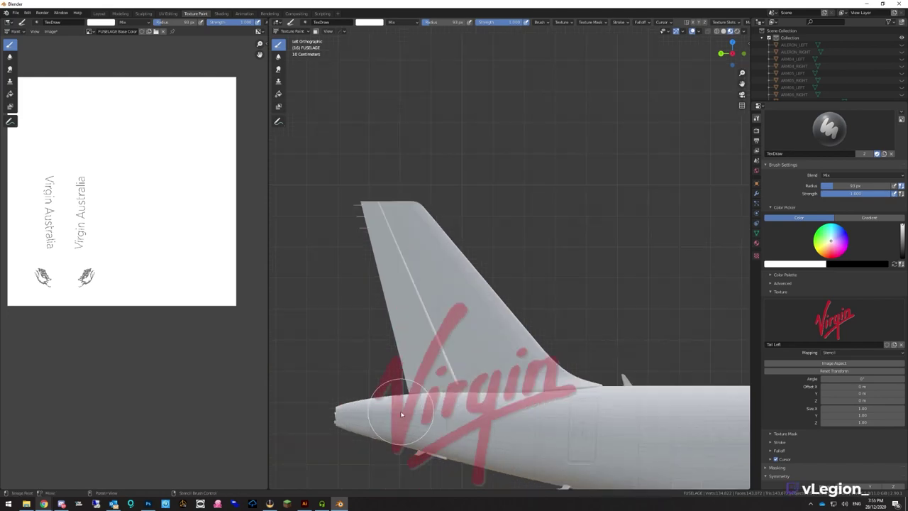
{"action": "right_click_drag", "start_coordinate": [401, 415], "coordinate": [401, 344], "text": "ctrl"}
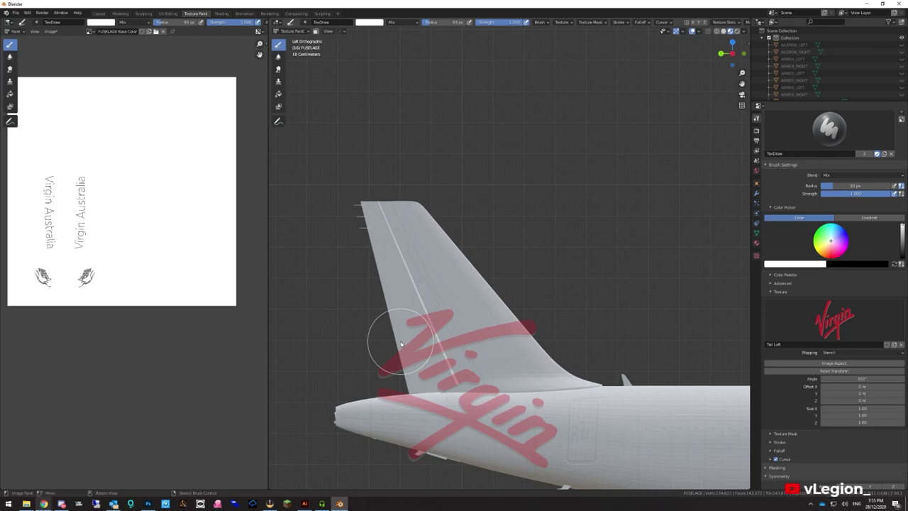
Move the Virgin stencil up over the left side of the tail fin and adjust its rotation to about 289°
{"action": "scroll", "coordinate": [401, 344], "scroll_direction": "down", "scroll_amount": 2}
{"action": "scroll", "coordinate": [405, 343], "scroll_direction": "up", "scroll_amount": 2}
{"action": "scroll", "coordinate": [401, 351], "scroll_direction": "down", "scroll_amount": 2}
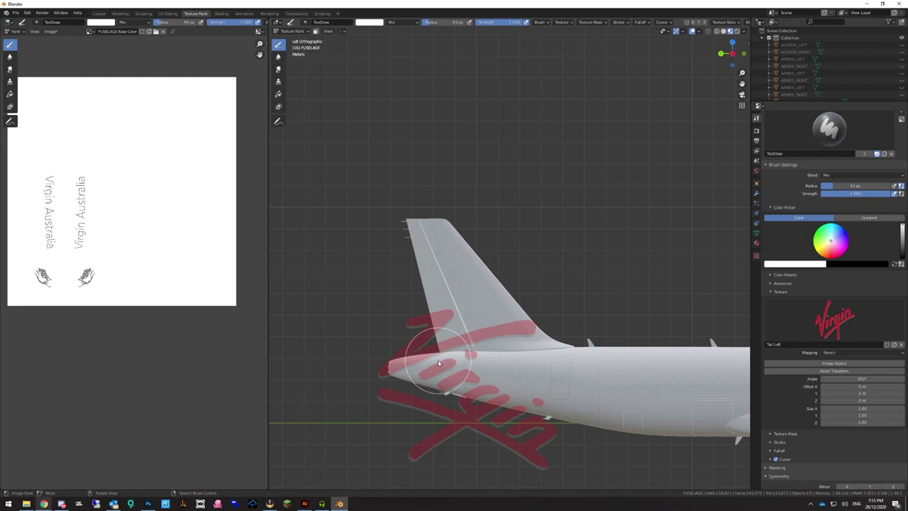
{"action": "scroll", "coordinate": [438, 359], "scroll_direction": "up", "scroll_amount": 1}
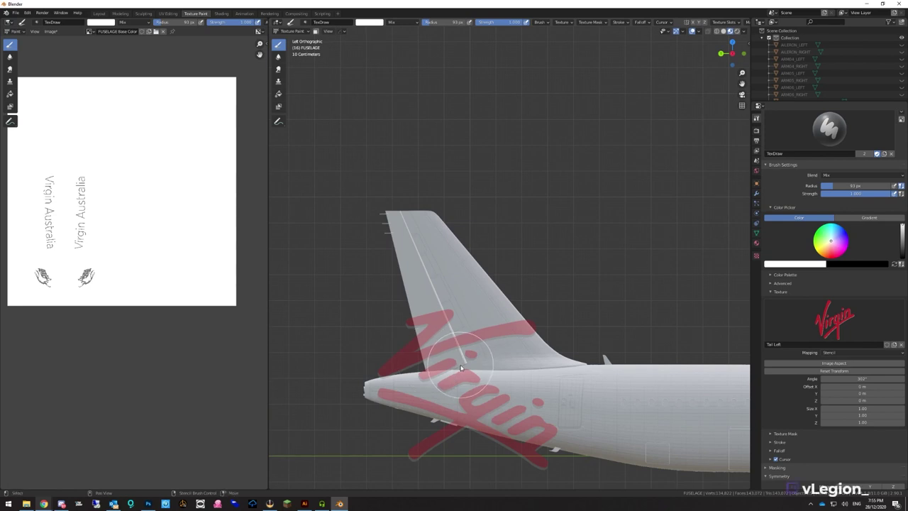
{"action": "middle_click_drag", "start_coordinate": [460, 367], "coordinate": [437, 366], "text": "shift"}
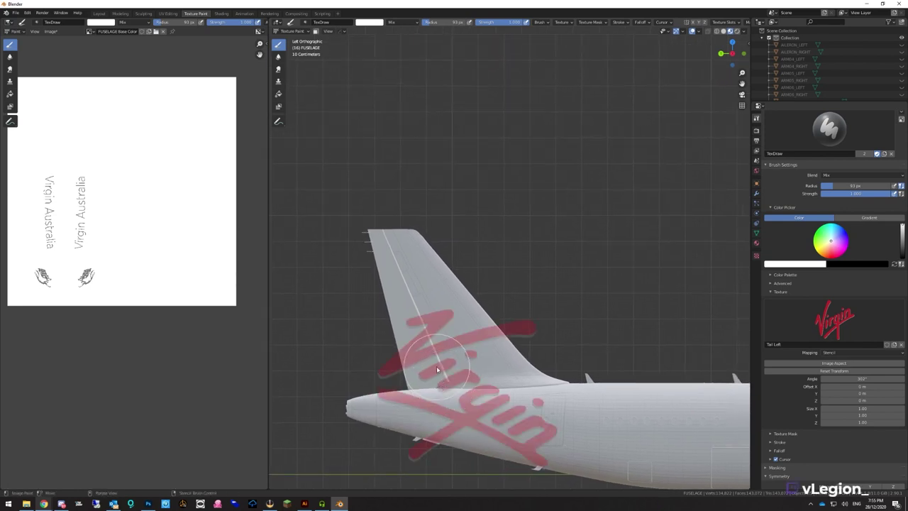
{"action": "mouse_move", "coordinate": [458, 387]}
{"action": "right_mouse_down"}
{"action": "mouse_move", "coordinate": [436, 329]}
{"action": "mouse_move", "coordinate": [440, 339]}
{"action": "mouse_move", "coordinate": [409, 323]}
{"action": "right_mouse_up"}
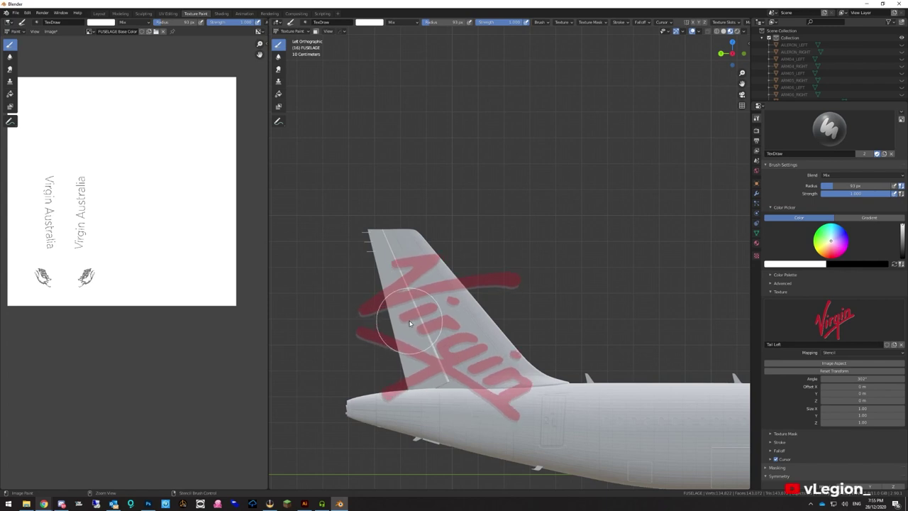
{"action": "scroll", "coordinate": [440, 343], "scroll_direction": "down", "scroll_amount": 1}
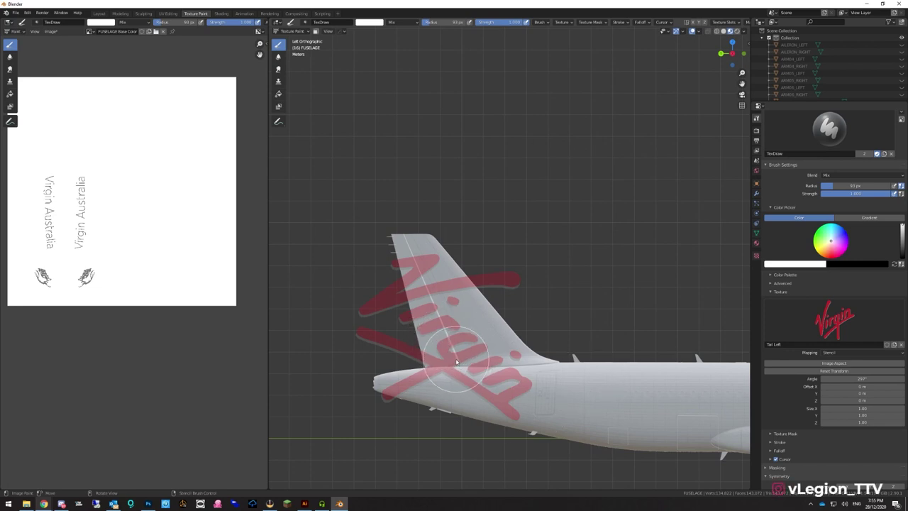
{"action": "left_click", "coordinate": [452, 361]}
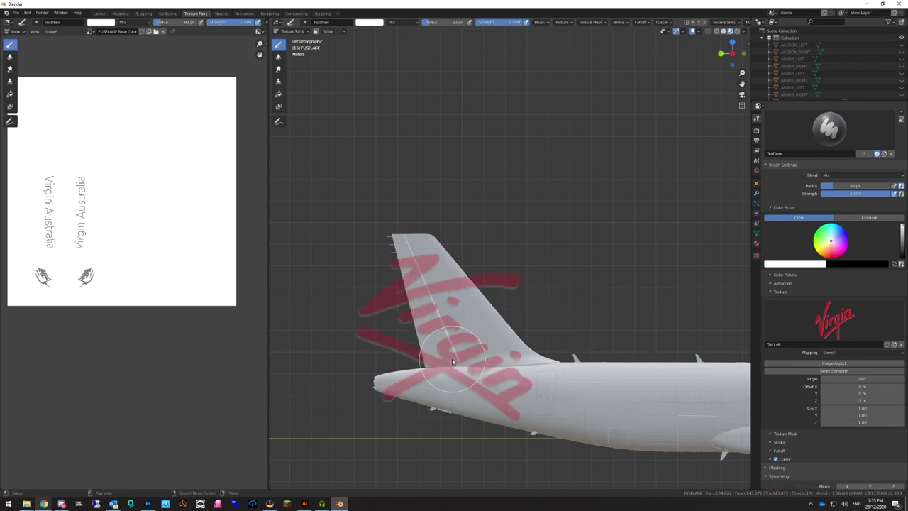
{"action": "mouse_move", "coordinate": [452, 361]}
{"action": "right_mouse_down"}
{"action": "mouse_move", "coordinate": [457, 351]}
{"action": "mouse_move", "coordinate": [490, 362]}
{"action": "right_mouse_up"}
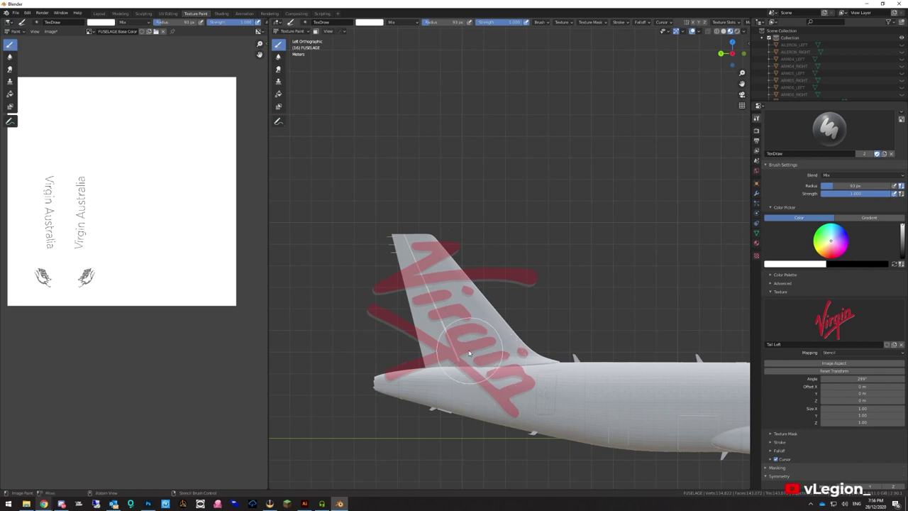
Check the Virgin lettering's placement on the tail in the A330 reference photo in Chrome and return to Blender
{"action": "mouse_move", "coordinate": [44, 504]}
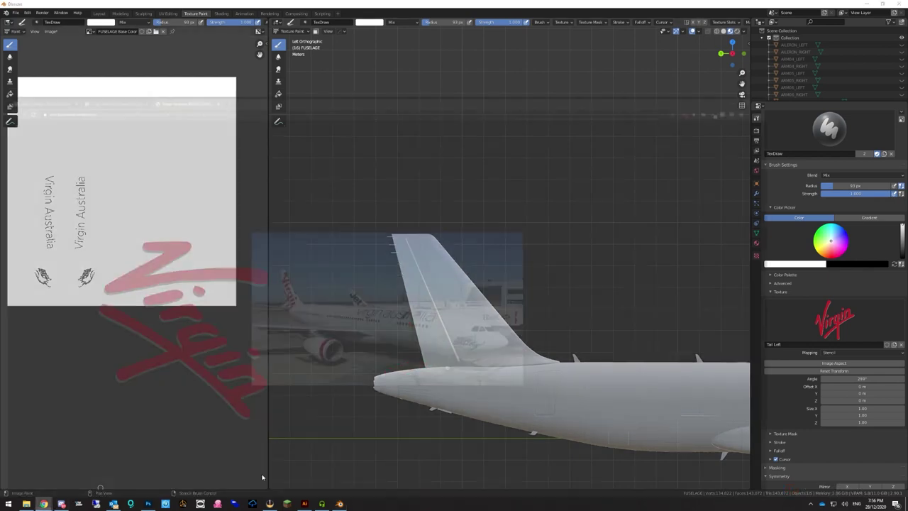
{"action": "left_click", "coordinate": [266, 474]}
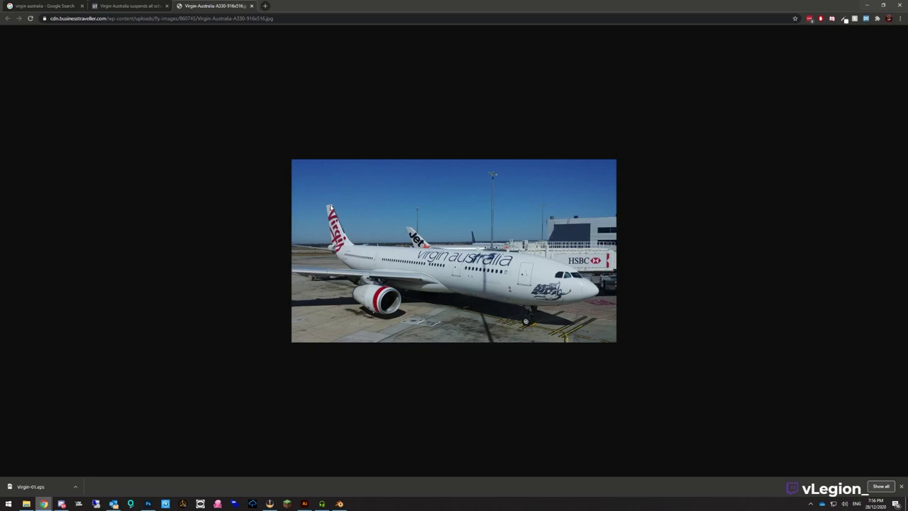
{"action": "left_click", "coordinate": [866, 5]}
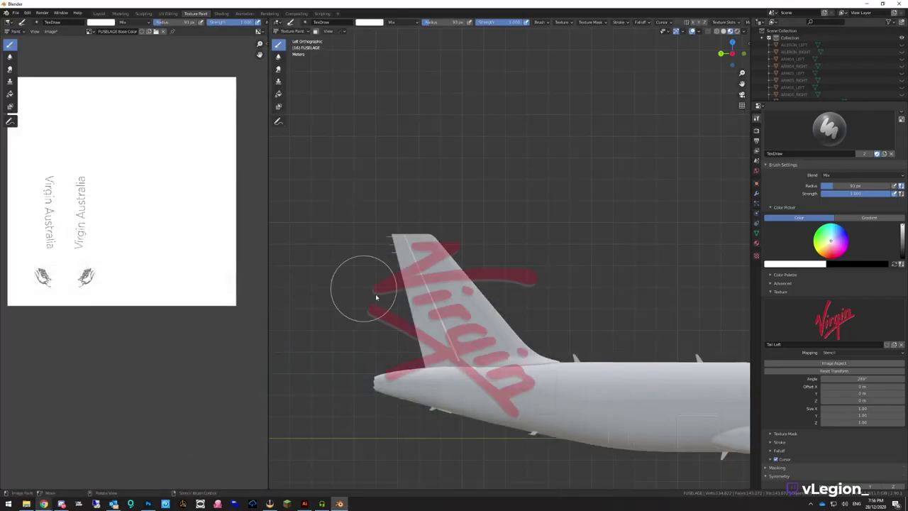
Shift the Virgin stencil slightly toward the rudder and paint the logo onto the left side of the fin and rear fuselage
{"action": "right_click_drag", "start_coordinate": [437, 268], "coordinate": [419, 276]}
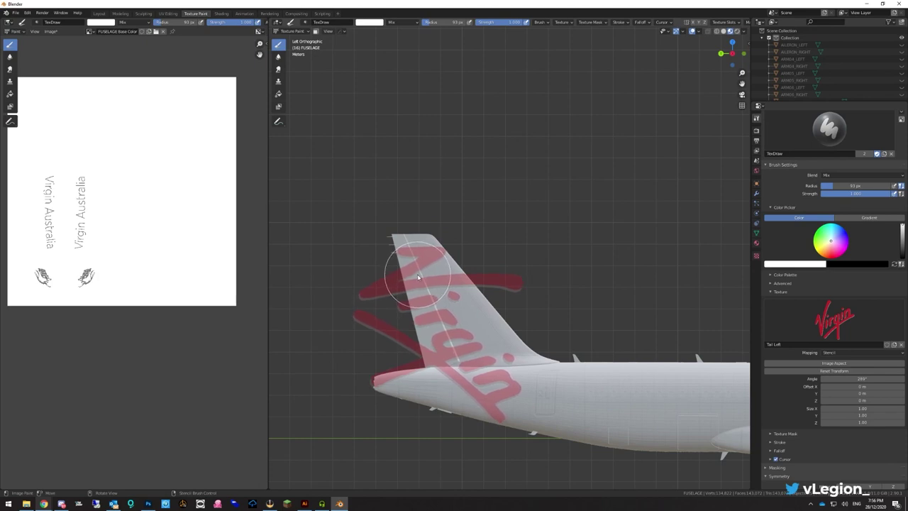
{"action": "mouse_move", "coordinate": [419, 277]}
{"action": "left_mouse_down"}
{"action": "mouse_move", "coordinate": [434, 307]}
{"action": "mouse_move", "coordinate": [442, 378]}
{"action": "mouse_move", "coordinate": [457, 379]}
{"action": "mouse_move", "coordinate": [378, 412]}
{"action": "mouse_move", "coordinate": [500, 409]}
{"action": "mouse_move", "coordinate": [476, 402]}
{"action": "mouse_move", "coordinate": [480, 413]}
{"action": "mouse_move", "coordinate": [530, 434]}
{"action": "mouse_move", "coordinate": [495, 401]}
{"action": "mouse_move", "coordinate": [503, 425]}
{"action": "mouse_move", "coordinate": [373, 339]}
{"action": "mouse_move", "coordinate": [373, 261]}
{"action": "mouse_move", "coordinate": [471, 361]}
{"action": "mouse_move", "coordinate": [495, 360]}
{"action": "mouse_move", "coordinate": [435, 254]}
{"action": "mouse_move", "coordinate": [435, 276]}
{"action": "mouse_move", "coordinate": [394, 254]}
{"action": "mouse_move", "coordinate": [459, 251]}
{"action": "mouse_move", "coordinate": [351, 288]}
{"action": "mouse_move", "coordinate": [470, 260]}
{"action": "mouse_move", "coordinate": [415, 265]}
{"action": "mouse_move", "coordinate": [429, 311]}
{"action": "mouse_move", "coordinate": [412, 315]}
{"action": "mouse_move", "coordinate": [536, 282]}
{"action": "mouse_move", "coordinate": [508, 272]}
{"action": "mouse_move", "coordinate": [516, 306]}
{"action": "mouse_move", "coordinate": [482, 306]}
{"action": "mouse_move", "coordinate": [492, 367]}
{"action": "mouse_move", "coordinate": [478, 380]}
{"action": "mouse_move", "coordinate": [490, 368]}
{"action": "mouse_move", "coordinate": [493, 408]}
{"action": "mouse_move", "coordinate": [442, 371]}
{"action": "mouse_move", "coordinate": [450, 390]}
{"action": "mouse_move", "coordinate": [417, 372]}
{"action": "mouse_move", "coordinate": [448, 400]}
{"action": "mouse_move", "coordinate": [421, 373]}
{"action": "mouse_move", "coordinate": [427, 355]}
{"action": "mouse_move", "coordinate": [394, 369]}
{"action": "mouse_move", "coordinate": [417, 353]}
{"action": "mouse_move", "coordinate": [417, 397]}
{"action": "mouse_move", "coordinate": [398, 373]}
{"action": "mouse_move", "coordinate": [349, 410]}
{"action": "mouse_move", "coordinate": [372, 381]}
{"action": "mouse_move", "coordinate": [384, 411]}
{"action": "mouse_move", "coordinate": [374, 402]}
{"action": "mouse_move", "coordinate": [372, 421]}
{"action": "mouse_move", "coordinate": [428, 370]}
{"action": "mouse_move", "coordinate": [347, 407]}
{"action": "mouse_move", "coordinate": [422, 361]}
{"action": "mouse_move", "coordinate": [381, 384]}
{"action": "mouse_move", "coordinate": [437, 363]}
{"action": "mouse_move", "coordinate": [466, 377]}
{"action": "mouse_move", "coordinate": [501, 428]}
{"action": "mouse_move", "coordinate": [513, 426]}
{"action": "mouse_move", "coordinate": [529, 380]}
{"action": "mouse_move", "coordinate": [514, 390]}
{"action": "mouse_move", "coordinate": [447, 276]}
{"action": "mouse_move", "coordinate": [508, 316]}
{"action": "mouse_move", "coordinate": [426, 284]}
{"action": "mouse_move", "coordinate": [434, 328]}
{"action": "mouse_move", "coordinate": [507, 416]}
{"action": "mouse_move", "coordinate": [461, 393]}
{"action": "mouse_move", "coordinate": [488, 395]}
{"action": "mouse_move", "coordinate": [515, 418]}
{"action": "mouse_move", "coordinate": [482, 394]}
{"action": "mouse_move", "coordinate": [444, 389]}
{"action": "mouse_move", "coordinate": [422, 403]}
{"action": "left_mouse_up"}
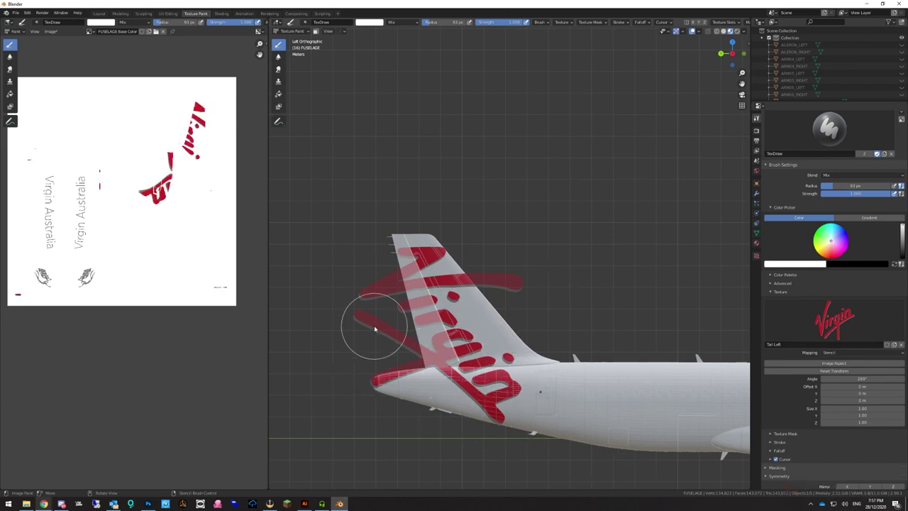
{"action": "key", "text": "KP_3"}
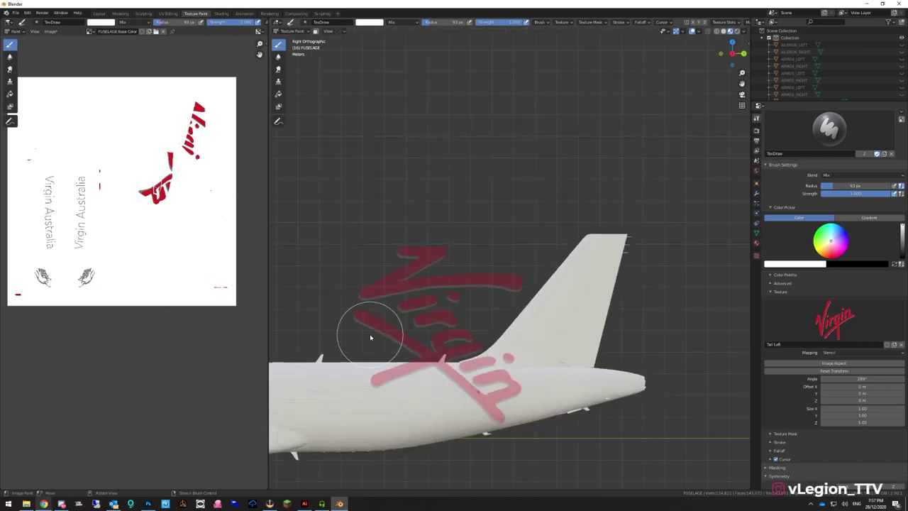
{"action": "middle_click_drag", "start_coordinate": [466, 303], "coordinate": [468, 305]}
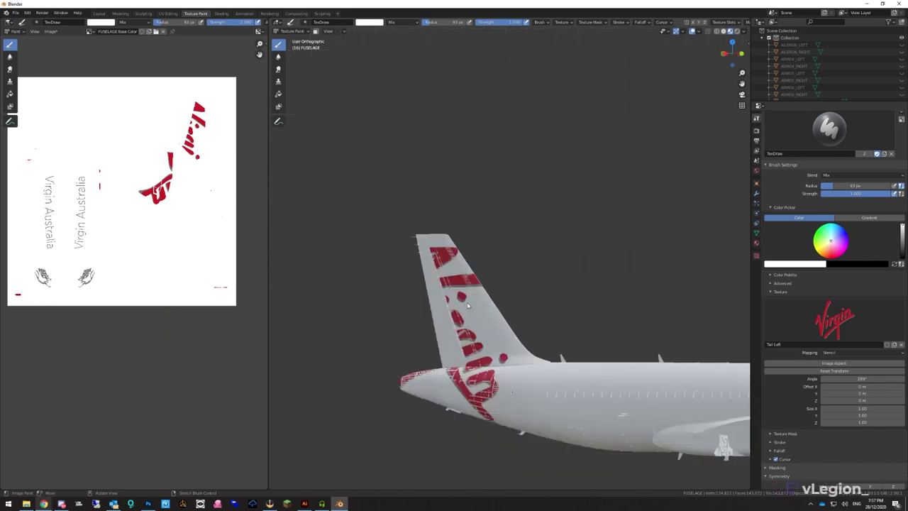
{"action": "key", "text": "ctrl+KP_3"}
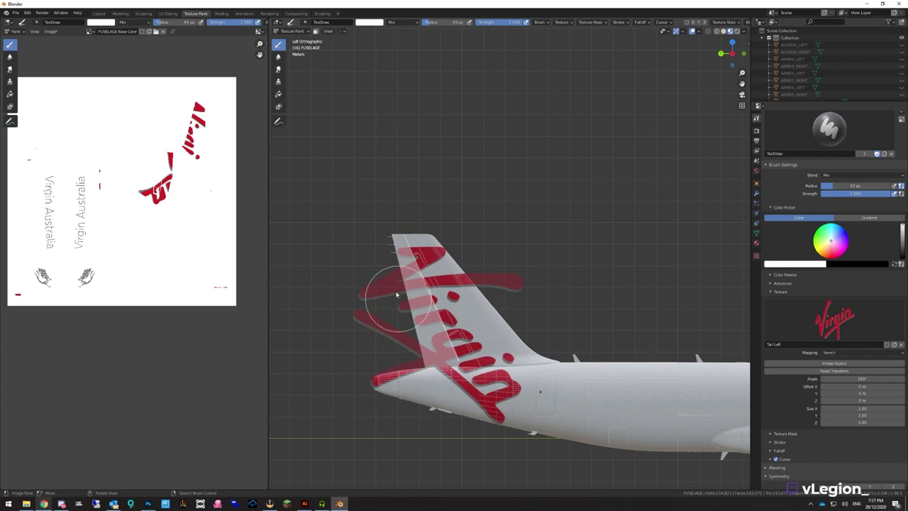
Select the tail rudder in Object Mode and switch it to Texture Paint mode
{"action": "left_click", "coordinate": [291, 31]}
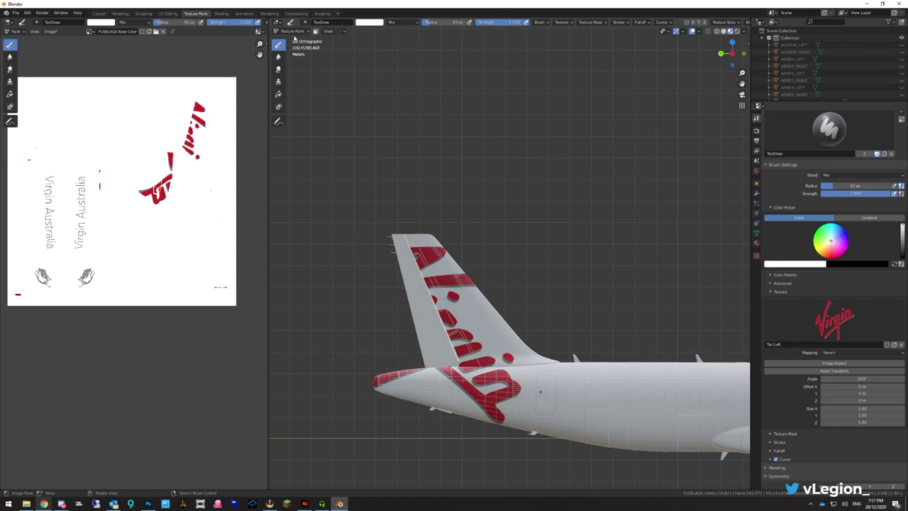
{"action": "left_click", "coordinate": [291, 32]}
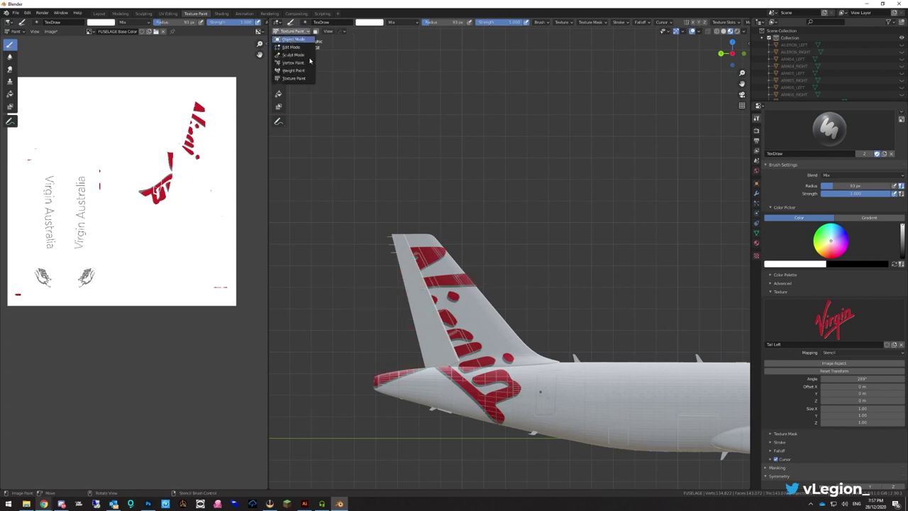
{"action": "left_click", "coordinate": [293, 40]}
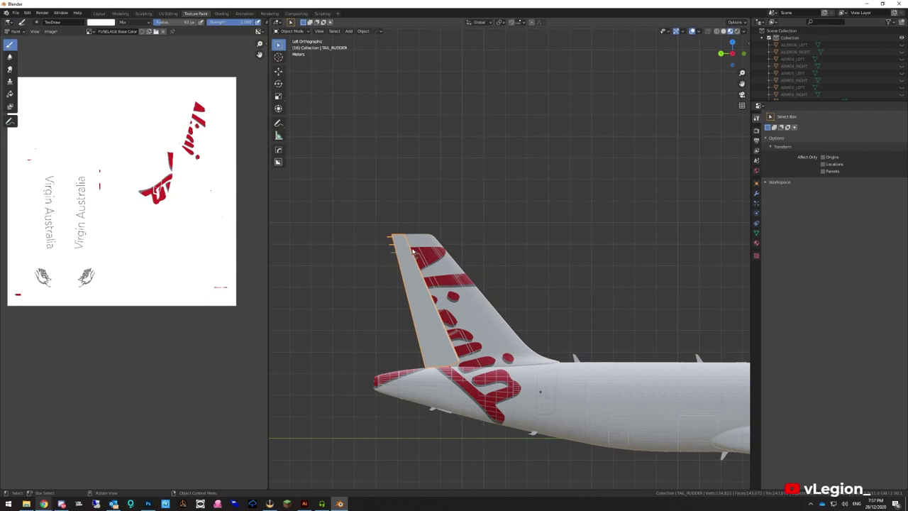
{"action": "left_click", "coordinate": [294, 33]}
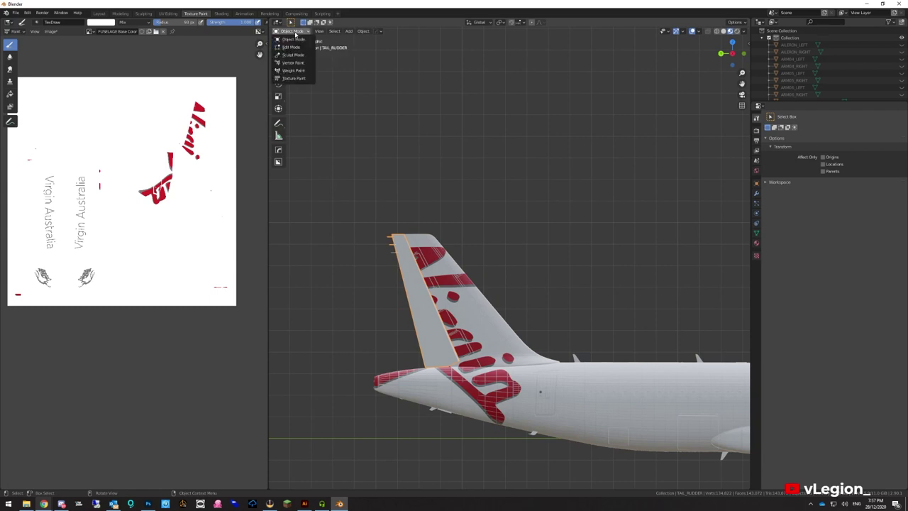
Paint the Virgin logo stencil onto the tail rudder in Texture Paint mode, and return to Object Mode with the fuselage selected
{"action": "left_click", "coordinate": [290, 80]}
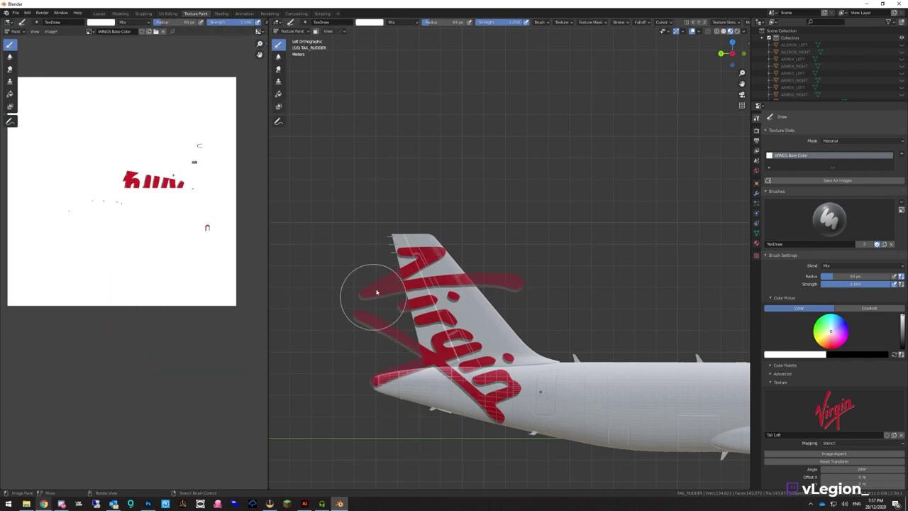
{"action": "left_click", "coordinate": [288, 31]}
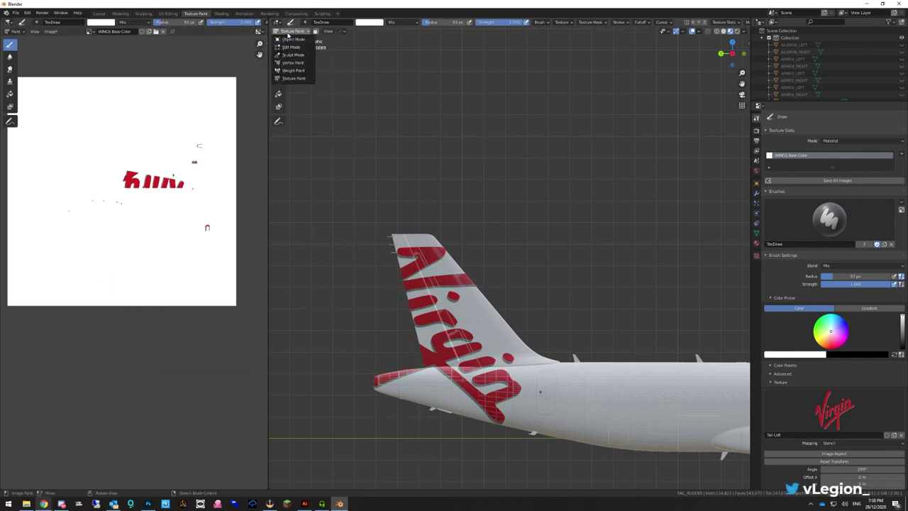
{"action": "left_click", "coordinate": [288, 32]}
{"action": "left_click", "coordinate": [288, 32]}
{"action": "left_click", "coordinate": [289, 40]}
{"action": "left_click", "coordinate": [579, 407]}
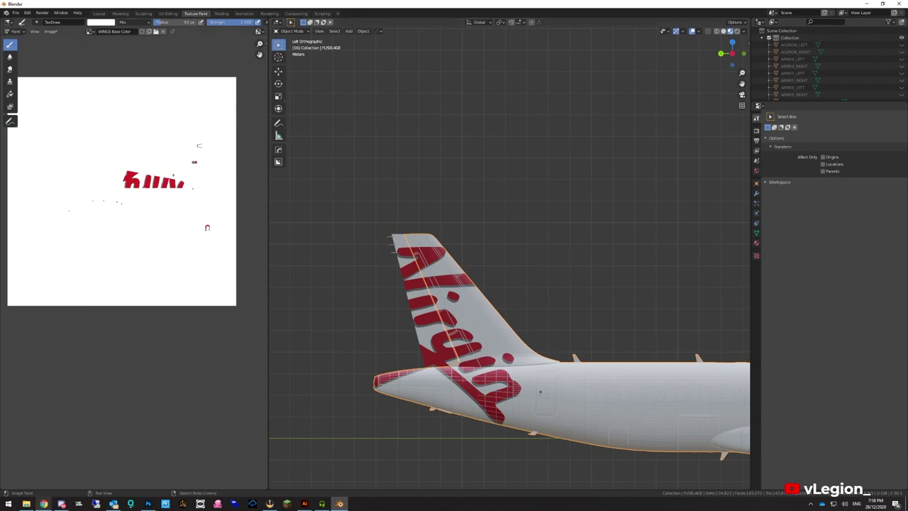
Check the tail logo placement in the Virgin Australia A330 reference photo in Chrome and return to Blender
{"action": "mouse_move", "coordinate": [43, 504]}
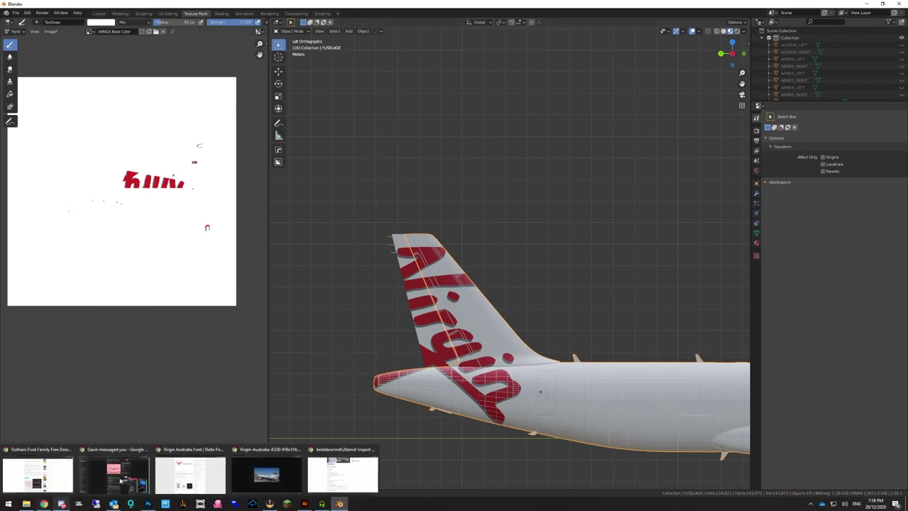
{"action": "left_click", "coordinate": [240, 460]}
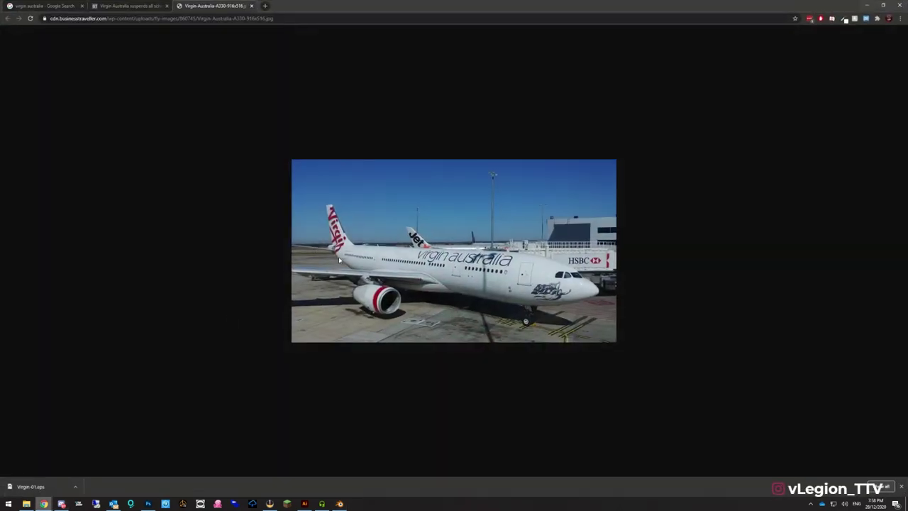
{"action": "left_click", "coordinate": [867, 5]}
Set up the fuselage for texture painting in right orthographic view and replace the stencil's image with Right Side.png
{"action": "left_click_drag", "start_coordinate": [358, 292], "coordinate": [520, 282]}
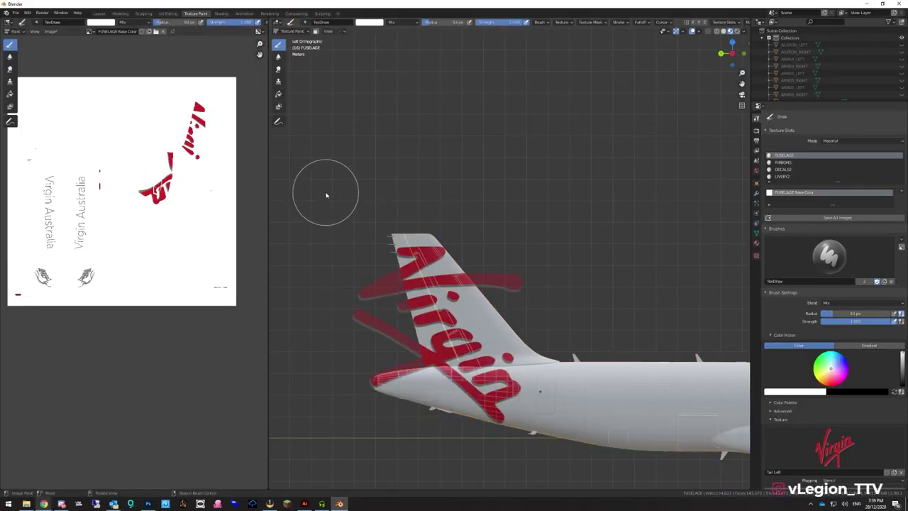
{"action": "key", "text": "KP_3"}
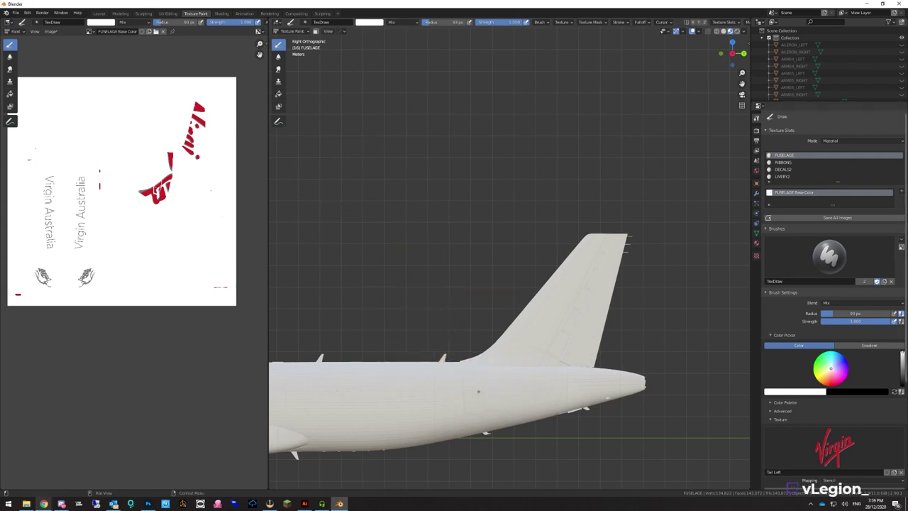
{"action": "scroll", "coordinate": [830, 398], "scroll_direction": "down", "scroll_amount": 3}
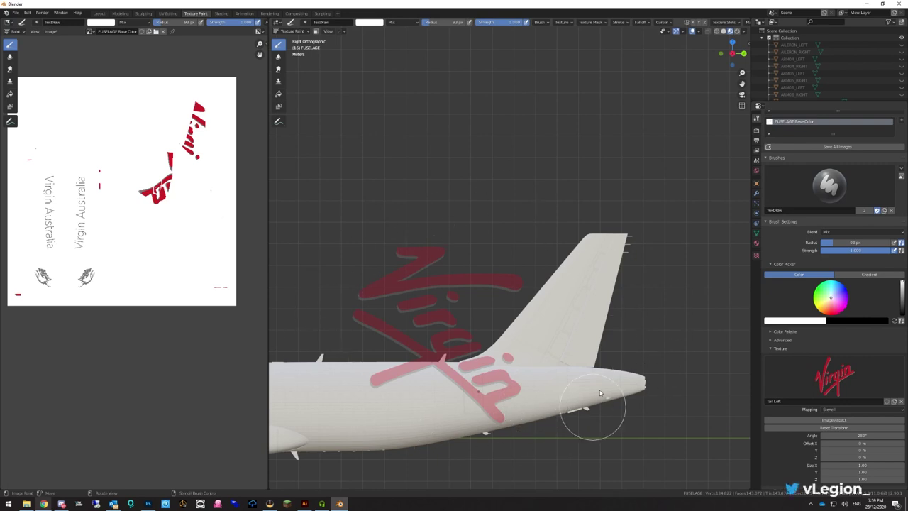
{"action": "left_click", "coordinate": [756, 256]}
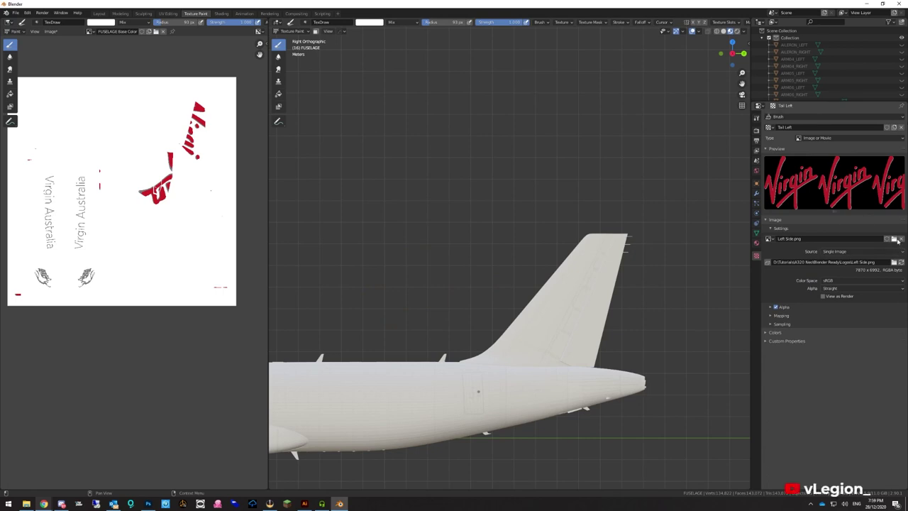
{"action": "left_click", "coordinate": [896, 239]}
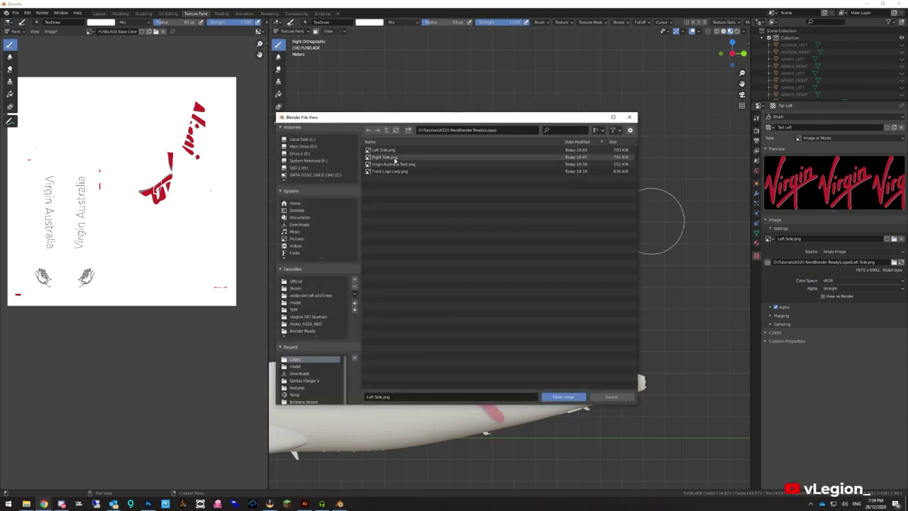
{"action": "left_click", "coordinate": [395, 159]}
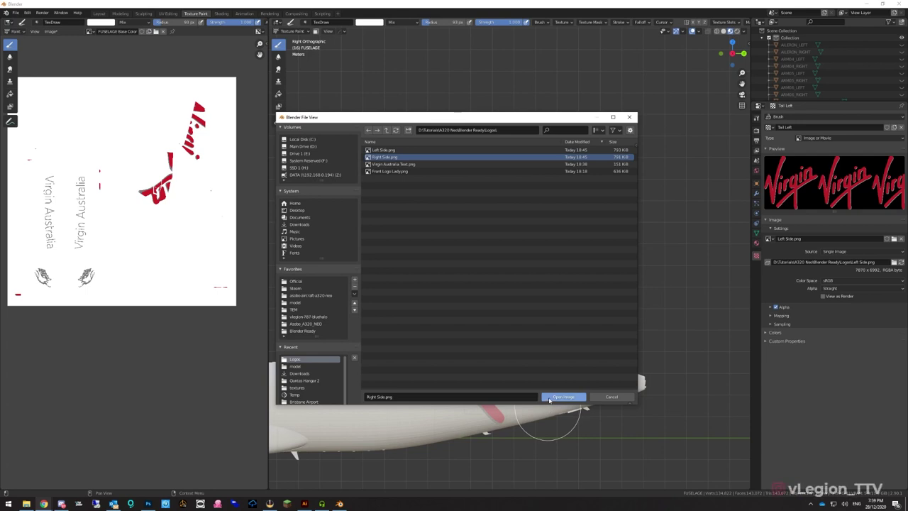
{"action": "mouse_move", "coordinate": [550, 399]}
{"action": "left_mouse_down"}
{"action": "mouse_move", "coordinate": [235, 490]}
{"action": "mouse_move", "coordinate": [28, 500]}
{"action": "mouse_move", "coordinate": [114, 500]}
{"action": "mouse_move", "coordinate": [152, 390]}
{"action": "mouse_move", "coordinate": [556, 397]}
{"action": "left_mouse_up"}
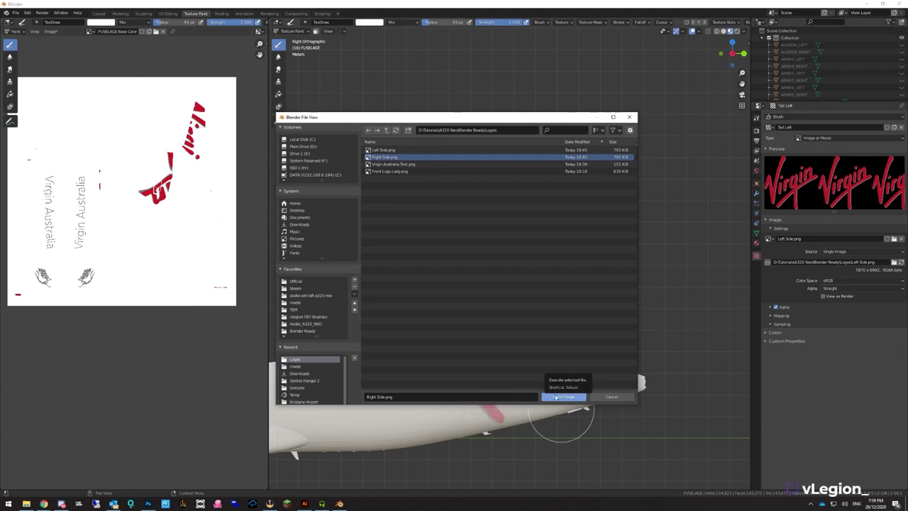
{"action": "left_click", "coordinate": [556, 397]}
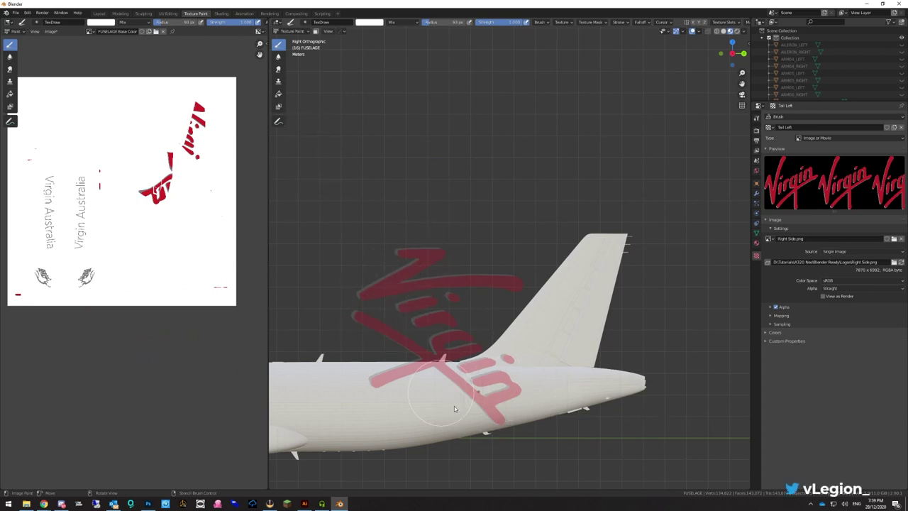
Rotate the Virgin stencil to about 22.3° and move it over the right side of the tail fin
{"action": "right_click_drag", "start_coordinate": [455, 405], "coordinate": [440, 387], "text": "ctrl"}
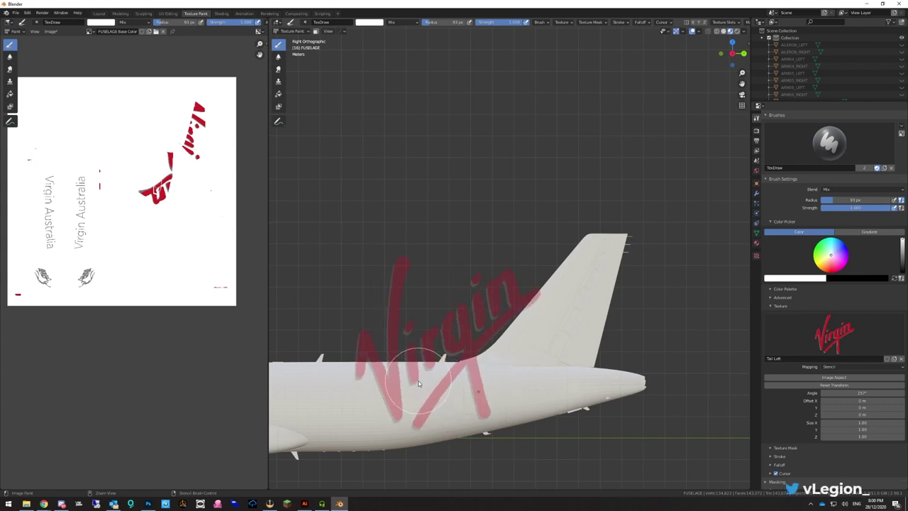
{"action": "mouse_move", "coordinate": [419, 383]}
{"action": "right_mouse_down"}
{"action": "mouse_move", "coordinate": [468, 346]}
{"action": "mouse_move", "coordinate": [517, 348]}
{"action": "right_mouse_up"}
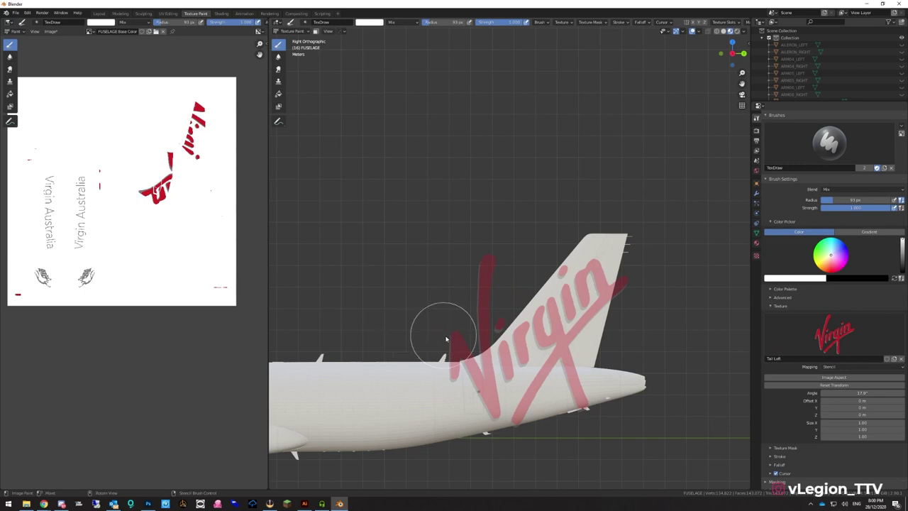
{"action": "right_click_drag", "start_coordinate": [424, 339], "coordinate": [502, 361], "text": "ctrl"}
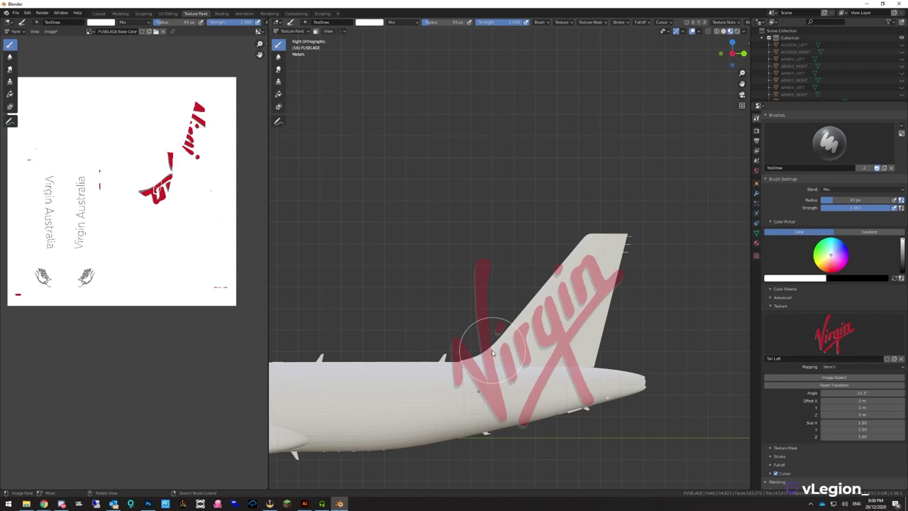
{"action": "right_click_drag", "start_coordinate": [442, 357], "coordinate": [266, 332]}
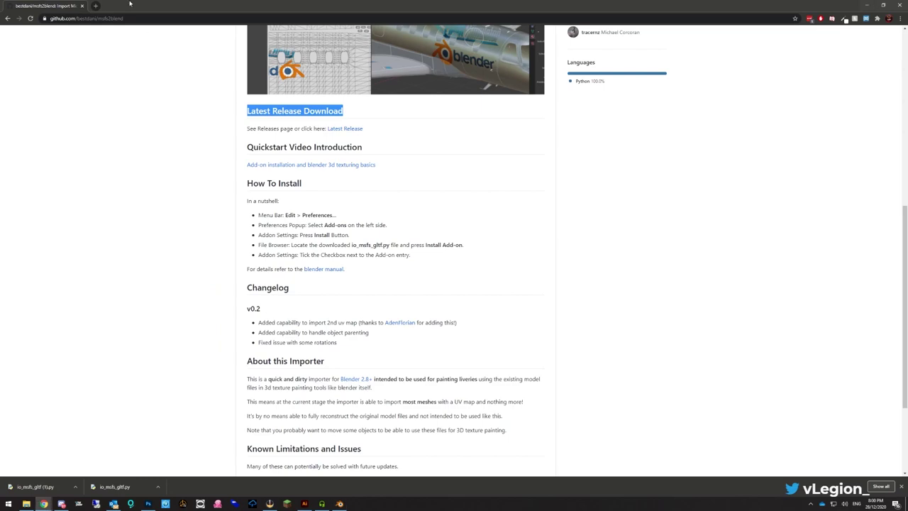
Search Google in Chrome for "virgin a320", examine a photo showing the tail logo, and return to Blender
{"action": "left_click", "coordinate": [94, 5]}
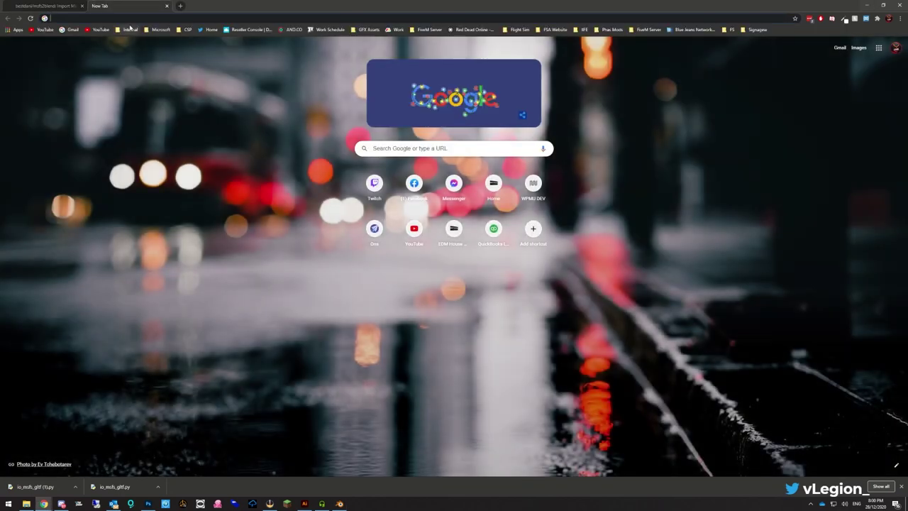
{"action": "type", "text": "virgin a320"}
{"action": "key", "text": "Return"}
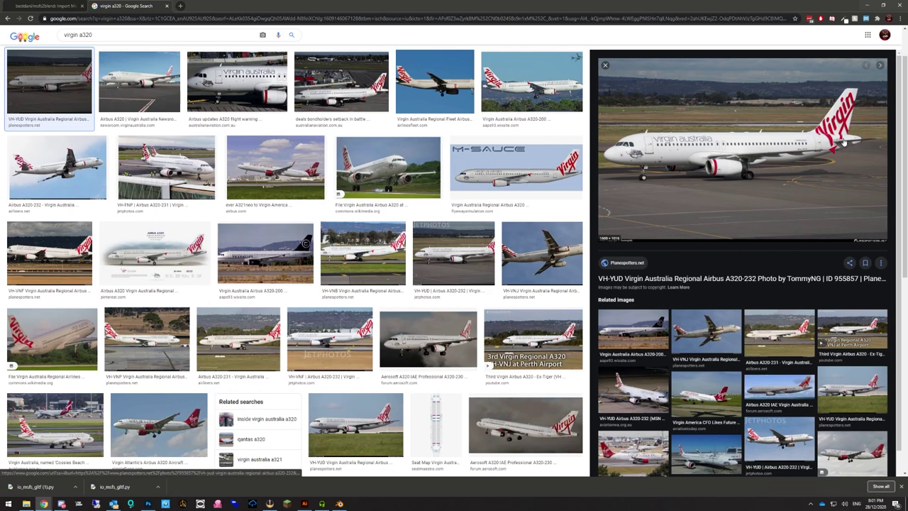
{"action": "key", "text": "alt+Tab"}
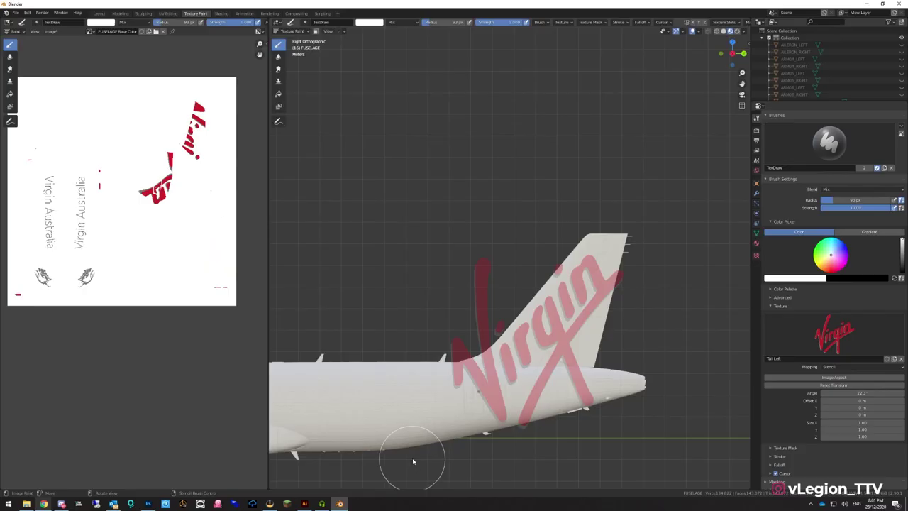
Paint the Virgin logo stencil across the right side of the tail fin and rear fuselage
{"action": "scroll", "coordinate": [500, 376], "scroll_direction": "down", "scroll_amount": 1}
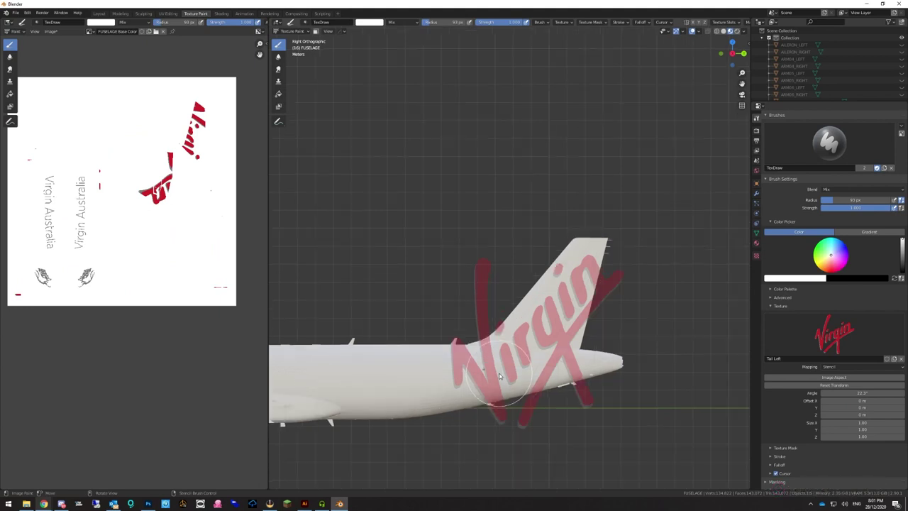
{"action": "scroll", "coordinate": [499, 376], "scroll_direction": "up", "scroll_amount": 2}
{"action": "scroll", "coordinate": [499, 376], "scroll_direction": "down", "scroll_amount": 1}
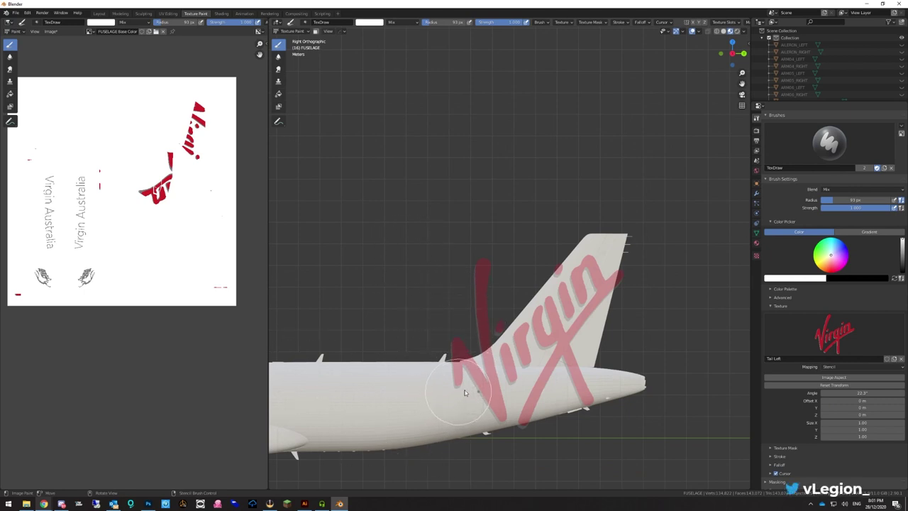
{"action": "mouse_move", "coordinate": [476, 381]}
{"action": "left_mouse_down"}
{"action": "mouse_move", "coordinate": [486, 361]}
{"action": "mouse_move", "coordinate": [490, 391]}
{"action": "mouse_move", "coordinate": [503, 360]}
{"action": "mouse_move", "coordinate": [510, 397]}
{"action": "mouse_move", "coordinate": [501, 449]}
{"action": "left_mouse_up"}
{"action": "mouse_move", "coordinate": [498, 483]}
{"action": "left_mouse_down"}
{"action": "mouse_move", "coordinate": [485, 452]}
{"action": "mouse_move", "coordinate": [531, 476]}
{"action": "mouse_move", "coordinate": [543, 381]}
{"action": "mouse_move", "coordinate": [523, 415]}
{"action": "mouse_move", "coordinate": [531, 300]}
{"action": "mouse_move", "coordinate": [494, 360]}
{"action": "mouse_move", "coordinate": [479, 359]}
{"action": "mouse_move", "coordinate": [506, 329]}
{"action": "mouse_move", "coordinate": [560, 330]}
{"action": "mouse_move", "coordinate": [530, 313]}
{"action": "mouse_move", "coordinate": [546, 294]}
{"action": "mouse_move", "coordinate": [587, 299]}
{"action": "left_mouse_up"}
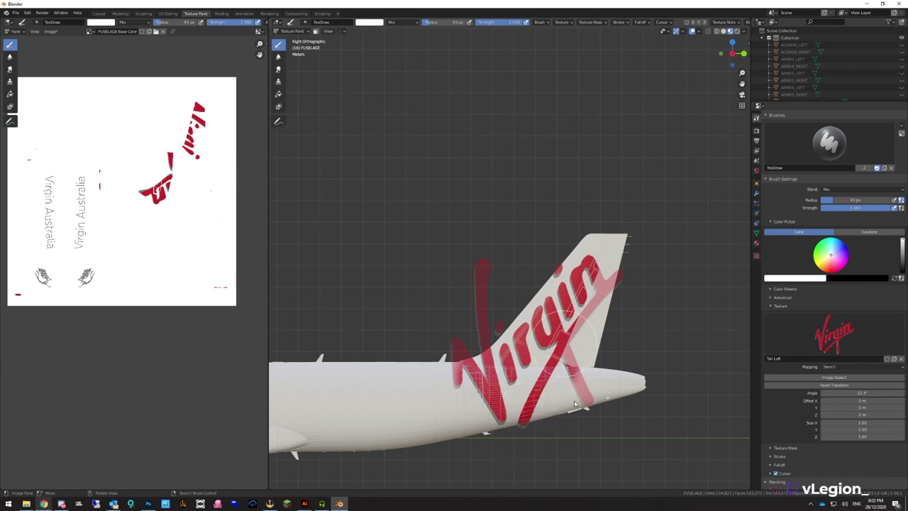
{"action": "left_click_drag", "start_coordinate": [578, 410], "coordinate": [581, 409]}
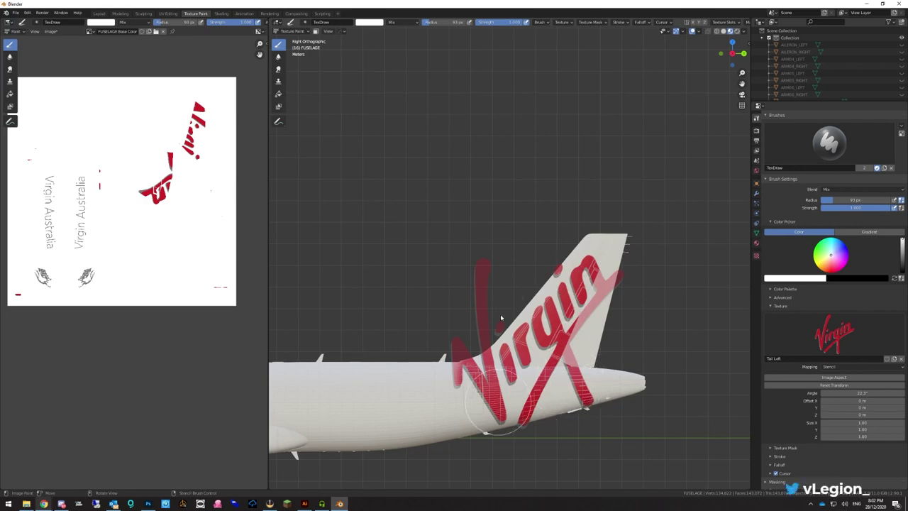
Compare the painted tail logo with the A320 reference photo in Chrome and undo the logo painting in Blender
{"action": "mouse_move", "coordinate": [43, 504]}
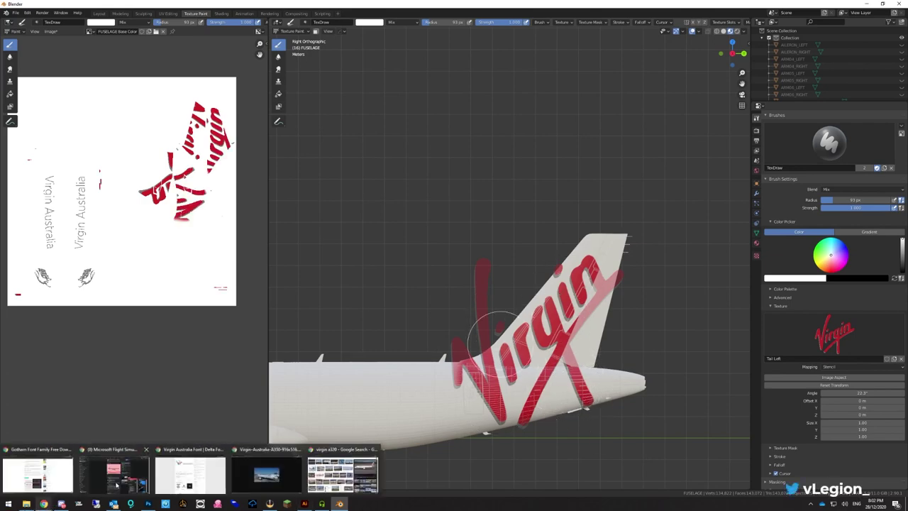
{"action": "left_click", "coordinate": [332, 480]}
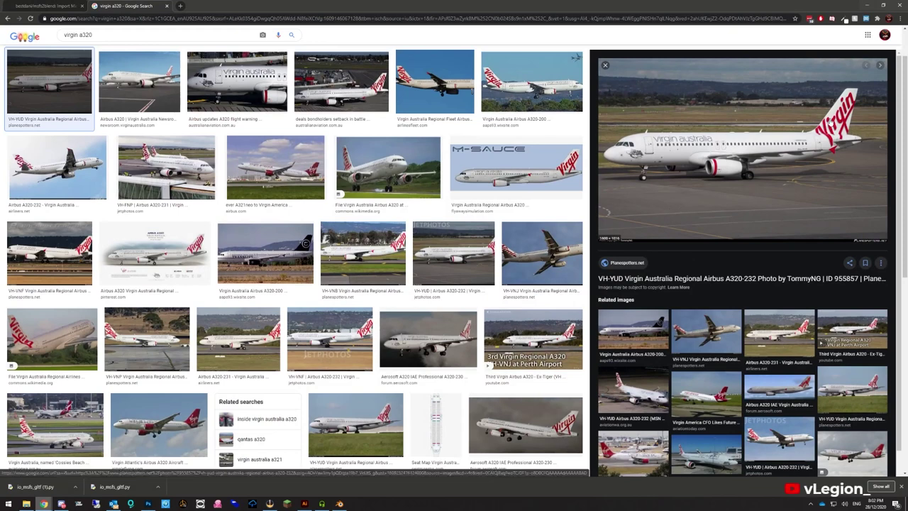
{"action": "key", "text": "alt+Tab"}
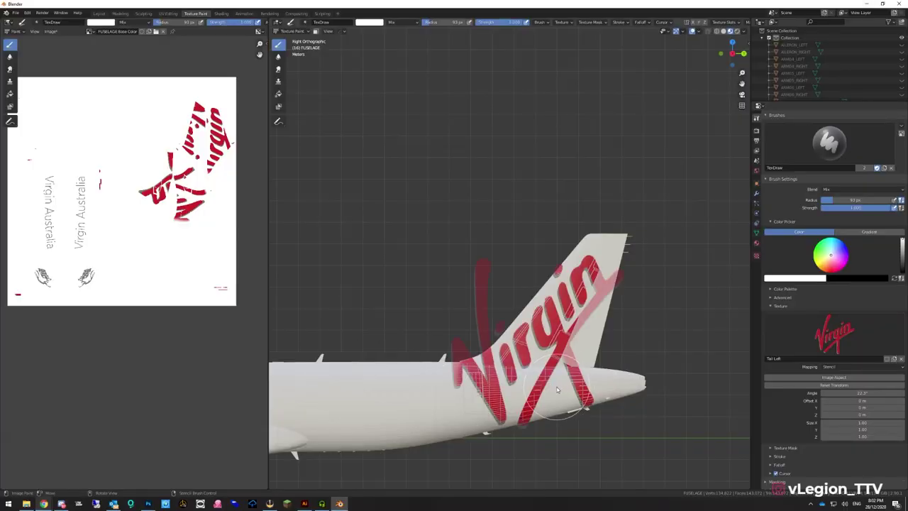
{"action": "key", "text": "ctrl+z"}
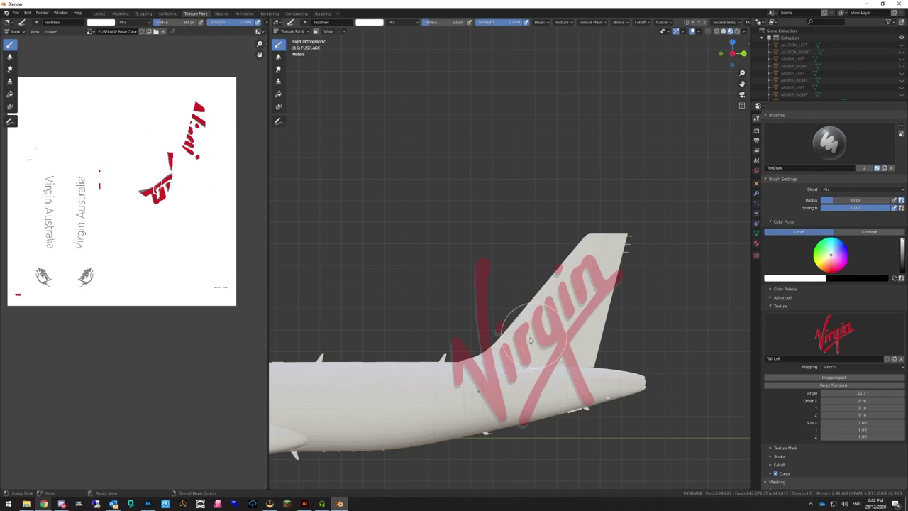
Adjust the size of the Virgin stencil over the tail's right side and compare with the A320 reference photos in Chrome
{"action": "scroll", "coordinate": [528, 342], "scroll_direction": "down", "scroll_amount": 1}
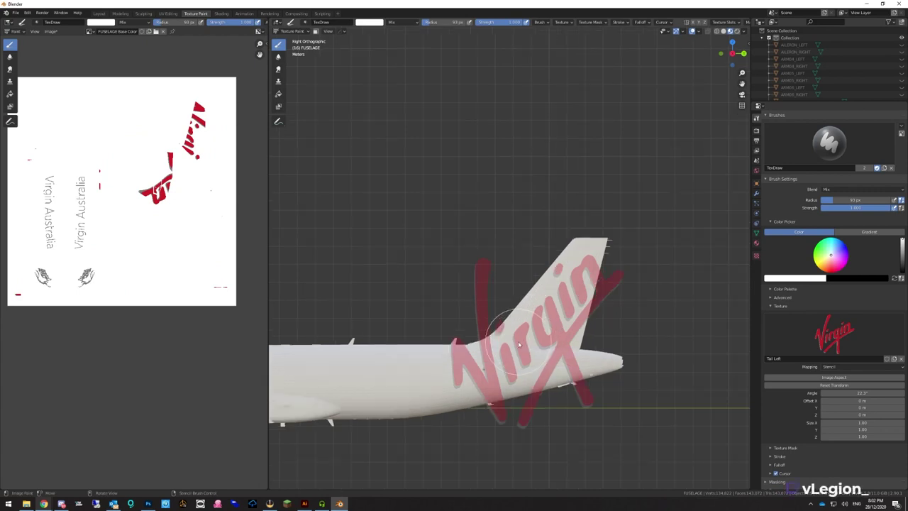
{"action": "scroll", "coordinate": [518, 344], "scroll_direction": "up", "scroll_amount": 1}
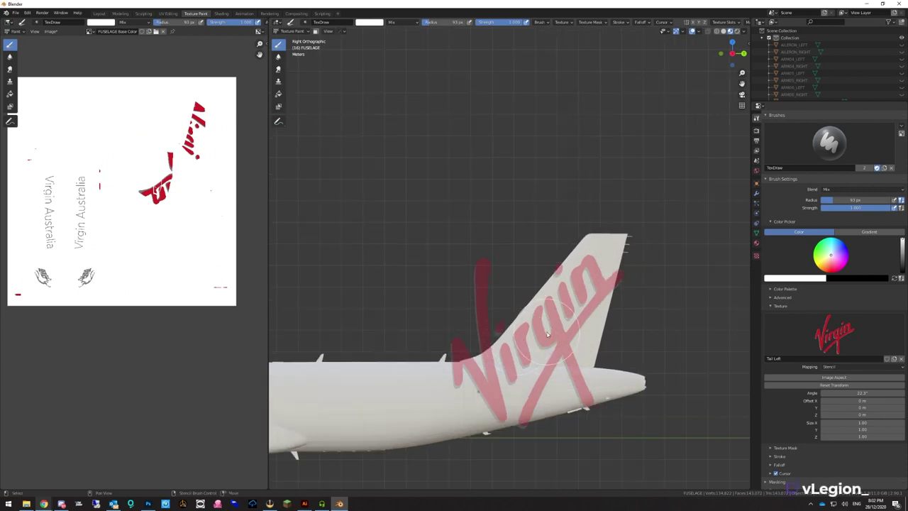
{"action": "mouse_move", "coordinate": [547, 334]}
{"action": "right_mouse_down", "text": "shift"}
{"action": "mouse_move", "coordinate": [535, 339]}
{"action": "mouse_move", "coordinate": [550, 332]}
{"action": "mouse_move", "coordinate": [540, 343]}
{"action": "mouse_move", "coordinate": [558, 345]}
{"action": "mouse_move", "coordinate": [549, 345]}
{"action": "right_mouse_up", "text": "shift"}
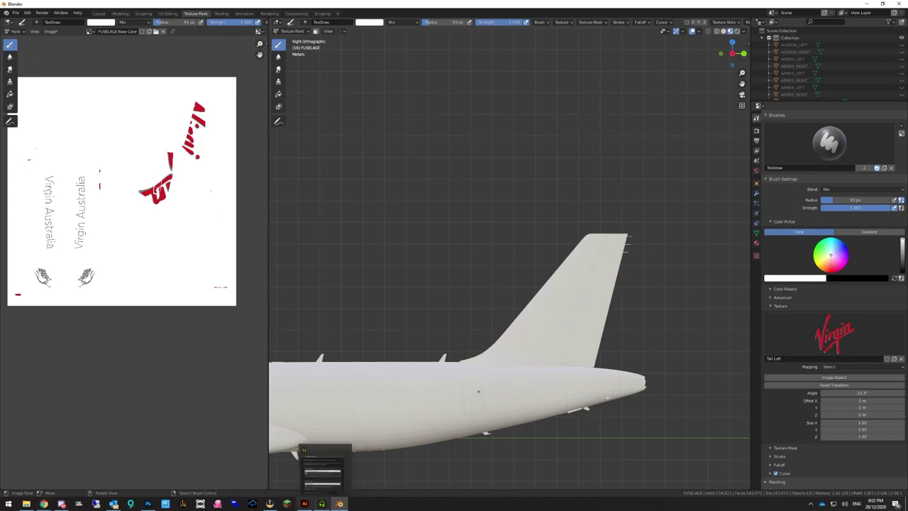
{"action": "mouse_move", "coordinate": [34, 505]}
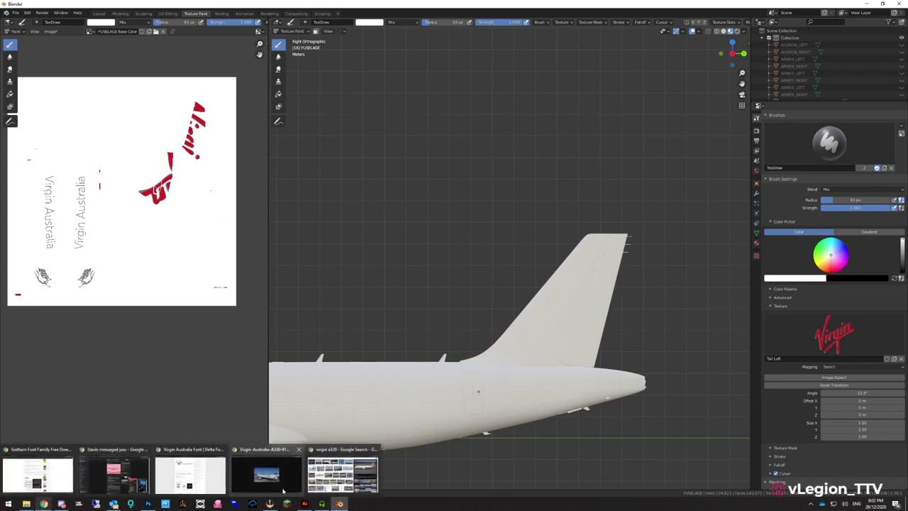
{"action": "left_click", "coordinate": [337, 472]}
{"action": "left_click", "coordinate": [871, 5]}
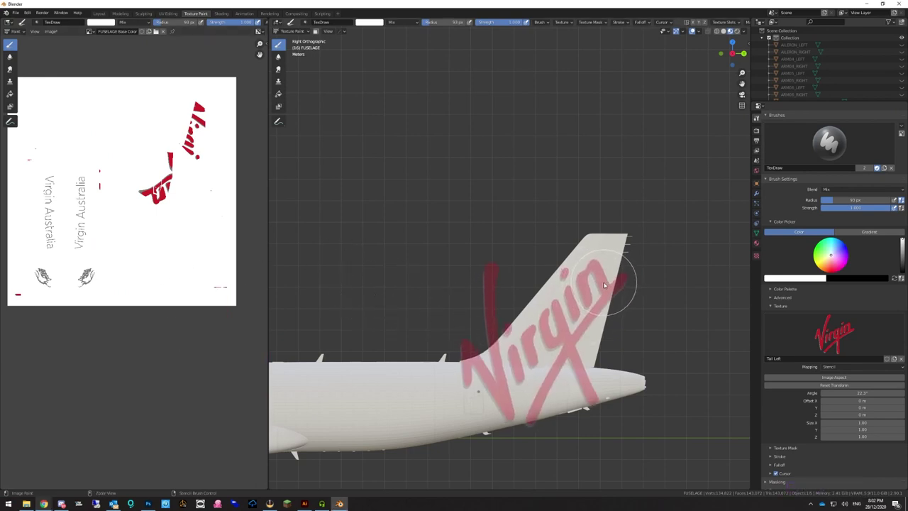
Rotate the Virgin stencil to about 27°, fit it over the tail, and paint it onto the right side of the fin and rear fuselage
{"action": "right_click_drag", "start_coordinate": [606, 286], "coordinate": [594, 286]}
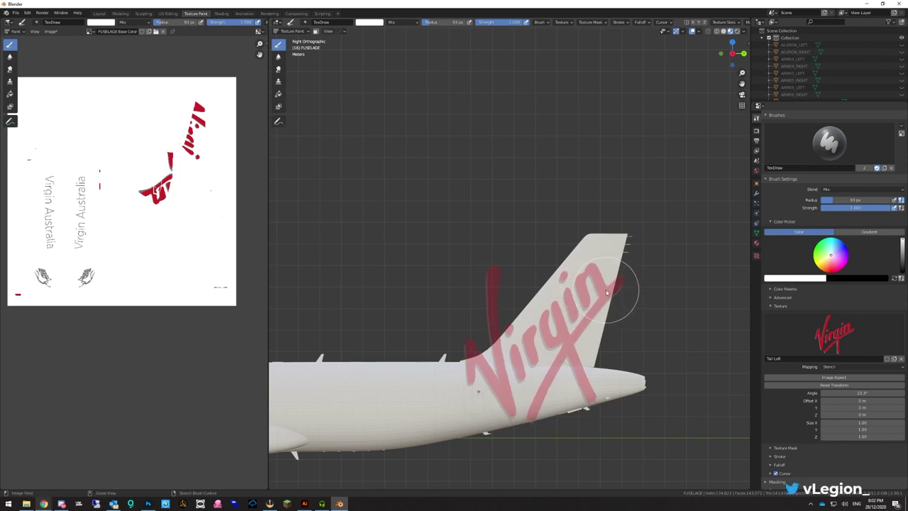
{"action": "left_click_drag", "start_coordinate": [607, 292], "coordinate": [601, 287]}
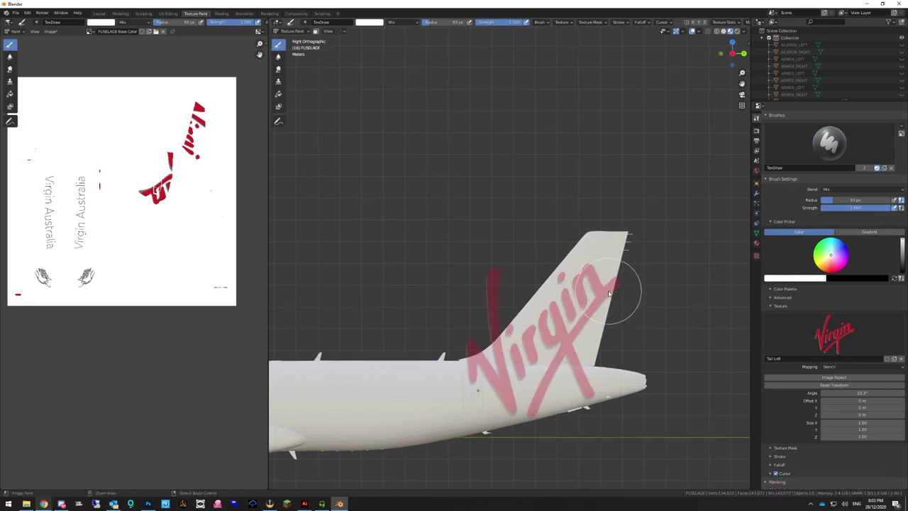
{"action": "right_click_drag", "start_coordinate": [616, 286], "coordinate": [604, 287], "text": "ctrl"}
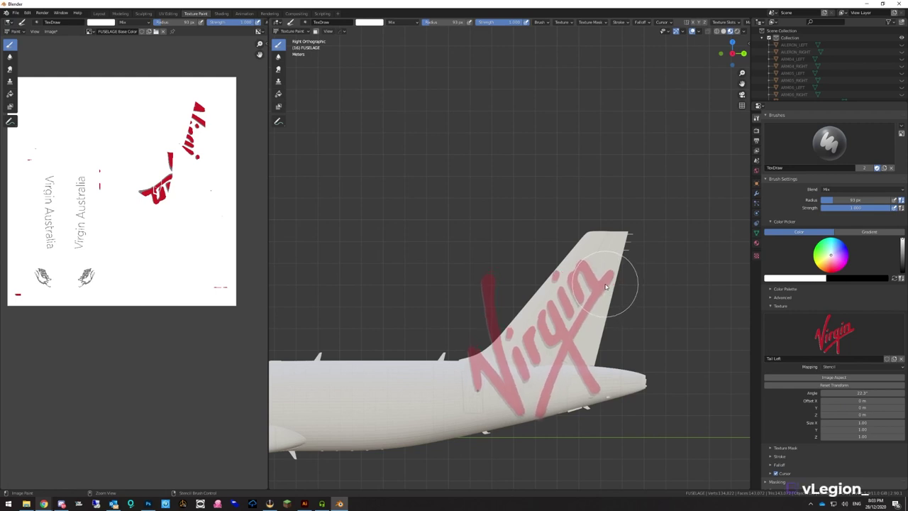
{"action": "right_click_drag", "start_coordinate": [606, 286], "coordinate": [607, 289], "text": "ctrl"}
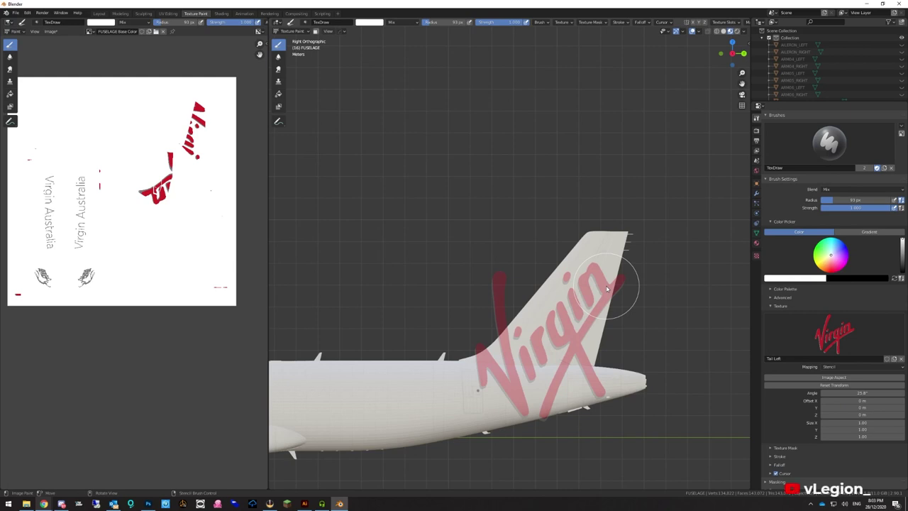
{"action": "right_click_drag", "start_coordinate": [607, 289], "coordinate": [610, 289]}
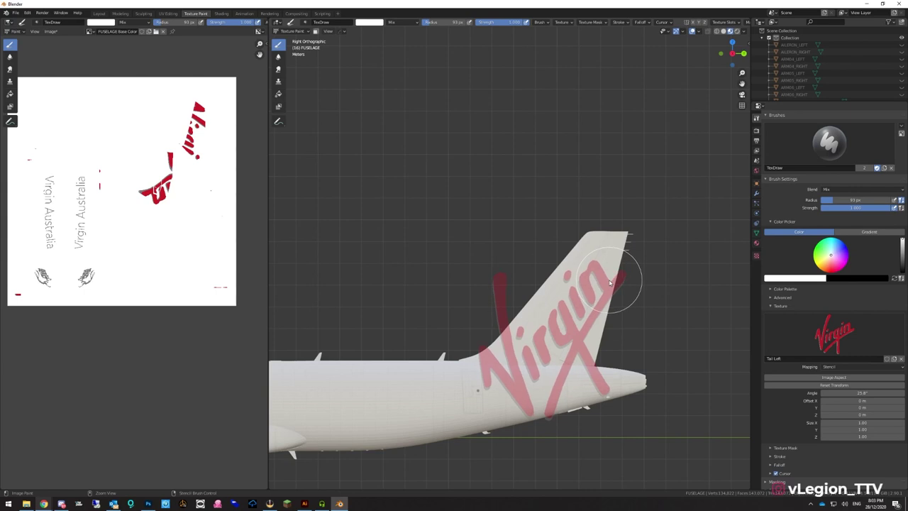
{"action": "right_click_drag", "start_coordinate": [610, 282], "coordinate": [607, 283], "text": "ctrl"}
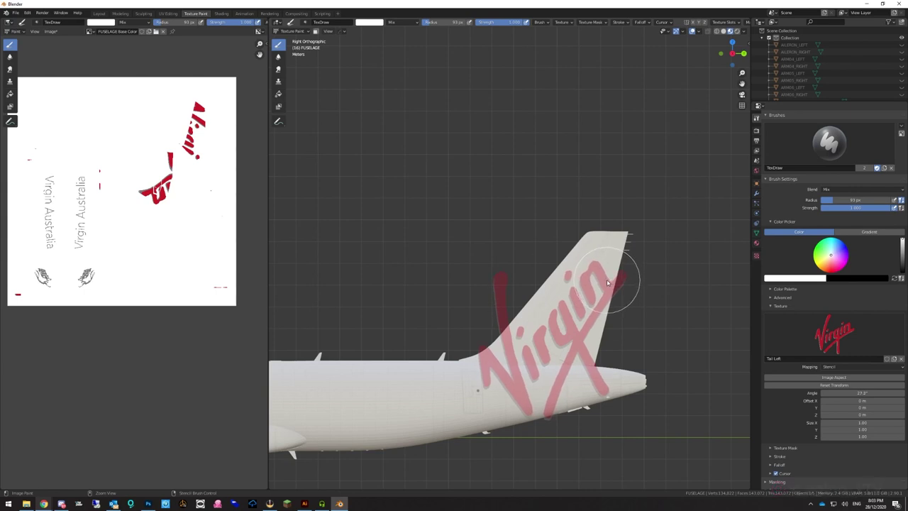
{"action": "right_click_drag", "start_coordinate": [607, 283], "coordinate": [614, 280], "text": "shift"}
{"action": "mouse_move", "coordinate": [614, 280]}
{"action": "left_mouse_down"}
{"action": "mouse_move", "coordinate": [578, 297]}
{"action": "mouse_move", "coordinate": [581, 282]}
{"action": "mouse_move", "coordinate": [575, 289]}
{"action": "mouse_move", "coordinate": [544, 384]}
{"action": "mouse_move", "coordinate": [526, 349]}
{"action": "mouse_move", "coordinate": [526, 390]}
{"action": "mouse_move", "coordinate": [523, 335]}
{"action": "mouse_move", "coordinate": [542, 421]}
{"action": "mouse_move", "coordinate": [511, 390]}
{"action": "mouse_move", "coordinate": [525, 413]}
{"action": "mouse_move", "coordinate": [520, 425]}
{"action": "mouse_move", "coordinate": [488, 359]}
{"action": "mouse_move", "coordinate": [482, 376]}
{"action": "mouse_move", "coordinate": [512, 345]}
{"action": "mouse_move", "coordinate": [537, 388]}
{"action": "mouse_move", "coordinate": [557, 326]}
{"action": "mouse_move", "coordinate": [604, 388]}
{"action": "mouse_move", "coordinate": [548, 398]}
{"action": "mouse_move", "coordinate": [592, 374]}
{"action": "mouse_move", "coordinate": [640, 402]}
{"action": "mouse_move", "coordinate": [577, 412]}
{"action": "mouse_move", "coordinate": [554, 425]}
{"action": "left_mouse_up"}
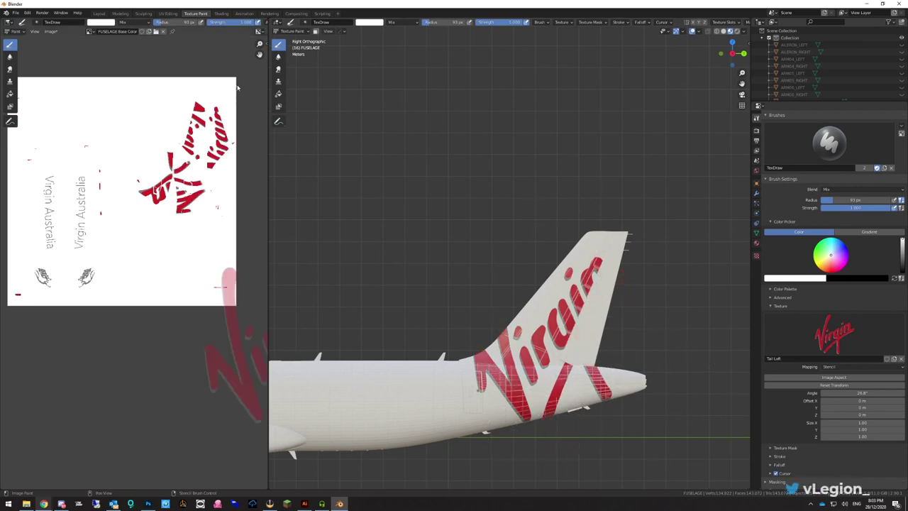
Switch texture painting from the fuselage to the TAIL_RUDDER object and paint the remaining part of the Virgin logo onto it
{"action": "left_click", "coordinate": [291, 32]}
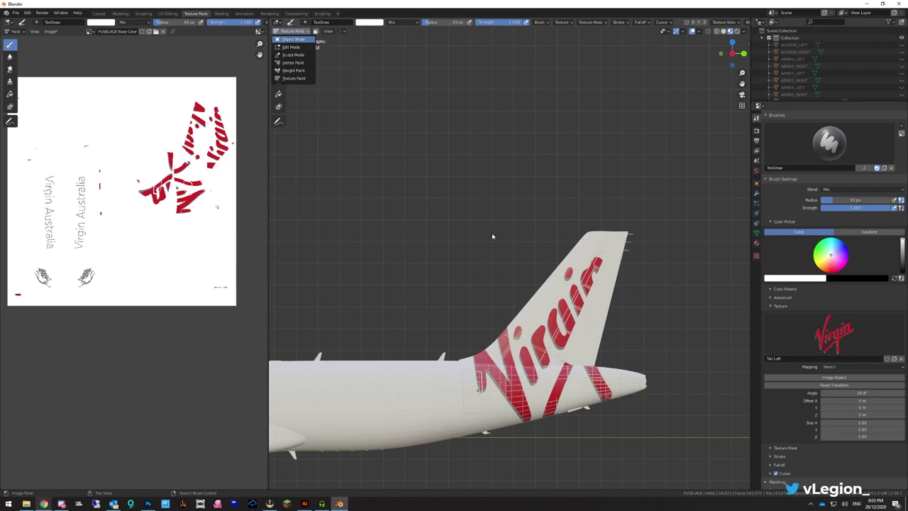
{"action": "key", "text": "Return"}
{"action": "left_click", "coordinate": [593, 316]}
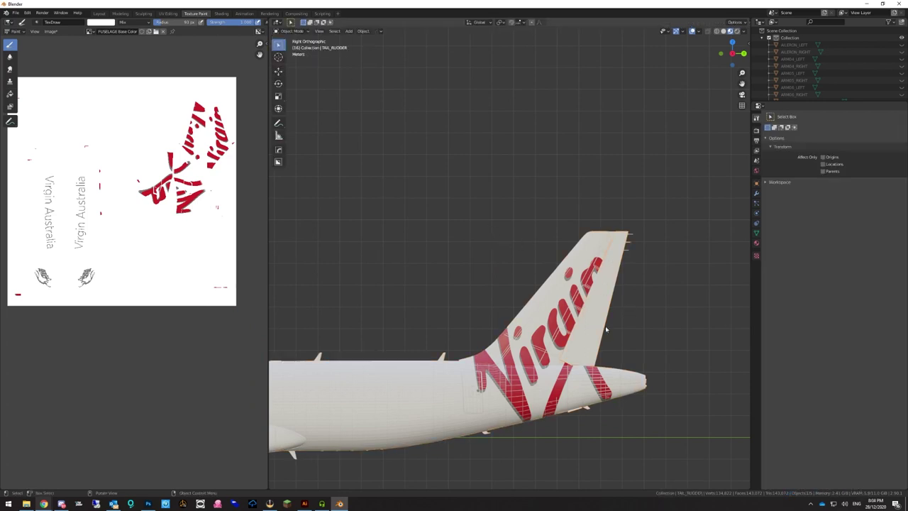
{"action": "left_click", "coordinate": [292, 31]}
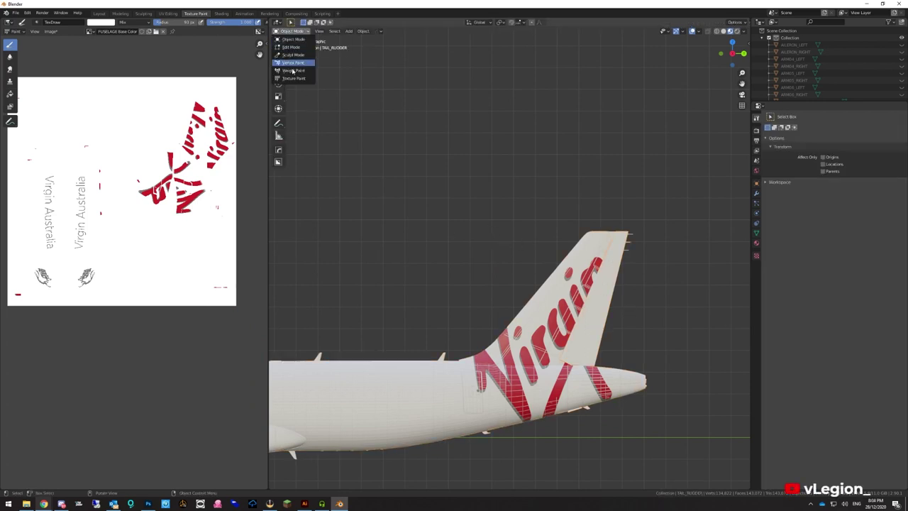
{"action": "left_click", "coordinate": [293, 78]}
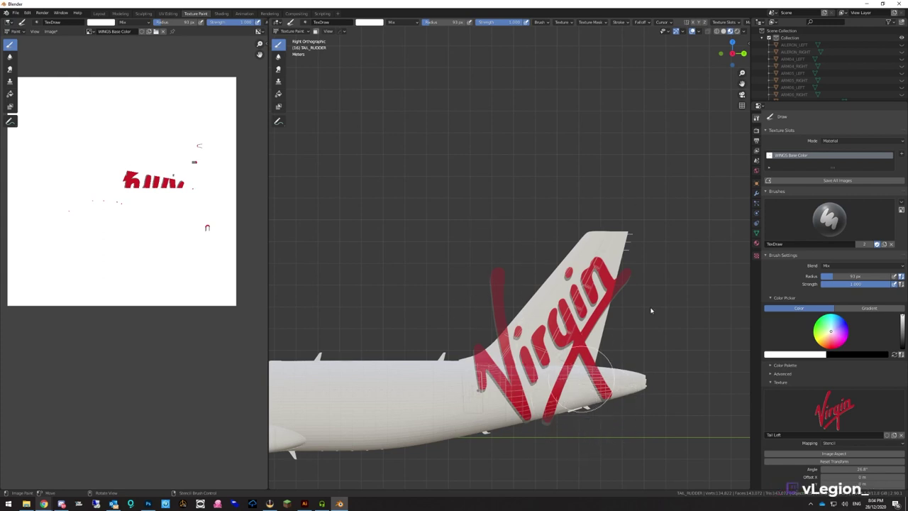
{"action": "left_click_drag", "start_coordinate": [593, 404], "coordinate": [277, 330]}
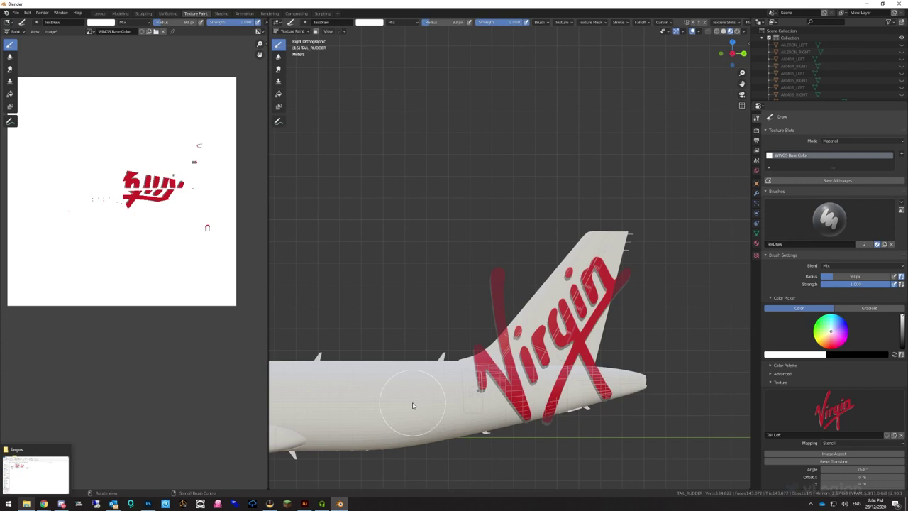
Return to Object Mode and inspect the painted Virgin logo and lettering on the whole aircraft
{"action": "left_click", "coordinate": [291, 31]}
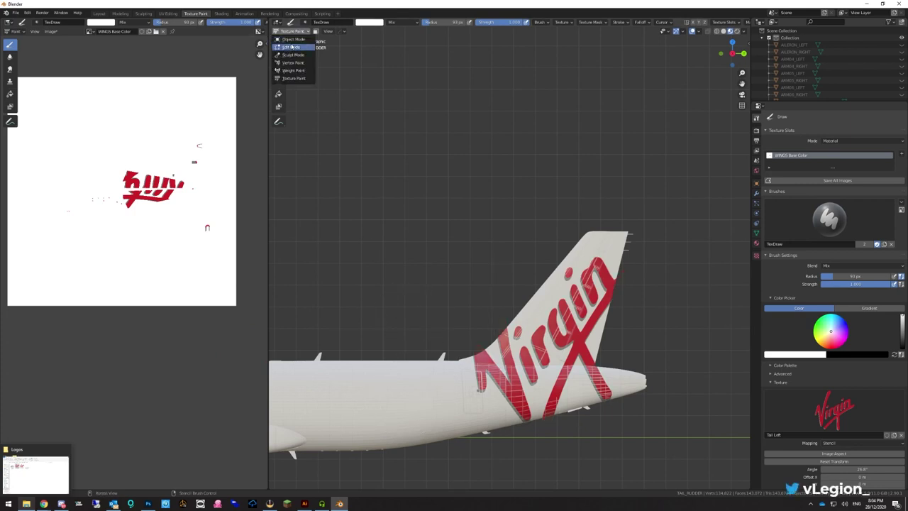
{"action": "left_click", "coordinate": [287, 38]}
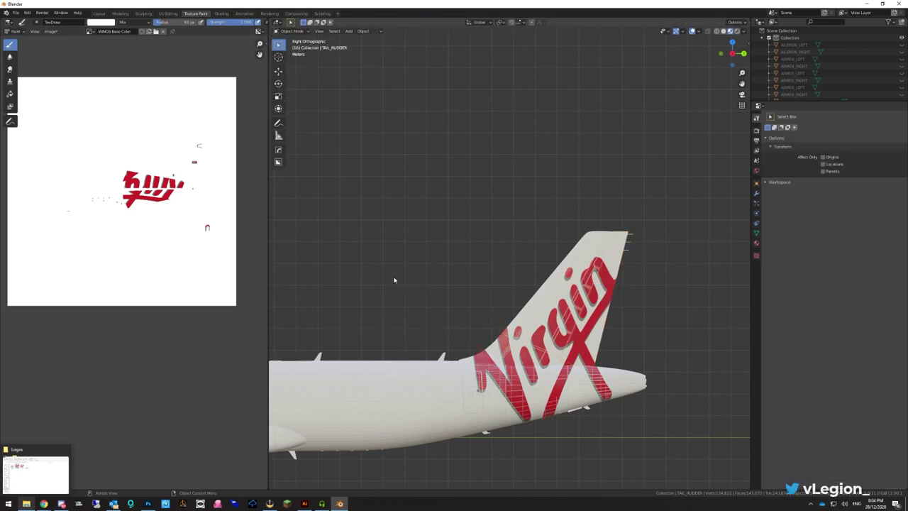
{"action": "scroll", "coordinate": [398, 279], "scroll_direction": "down", "scroll_amount": 6}
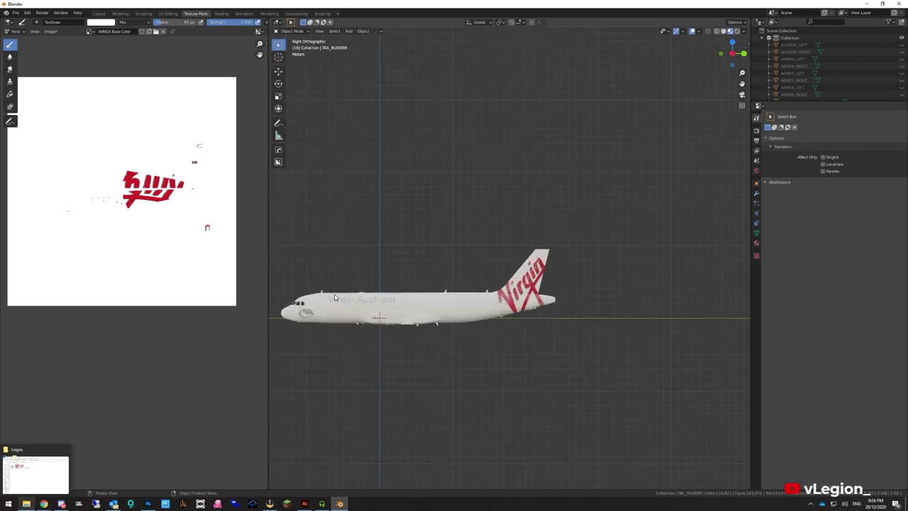
{"action": "middle_click_drag", "start_coordinate": [394, 286], "coordinate": [399, 243]}
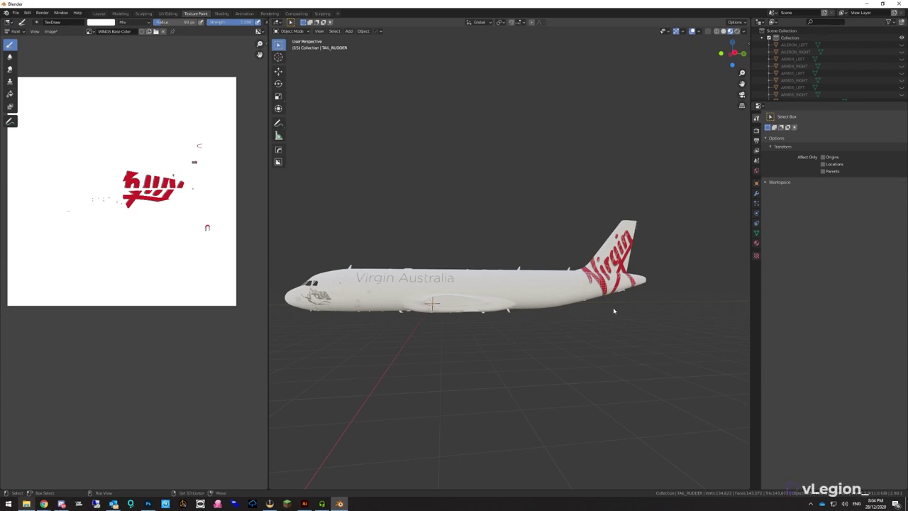
{"action": "left_click_drag", "start_coordinate": [613, 309], "coordinate": [448, 337]}
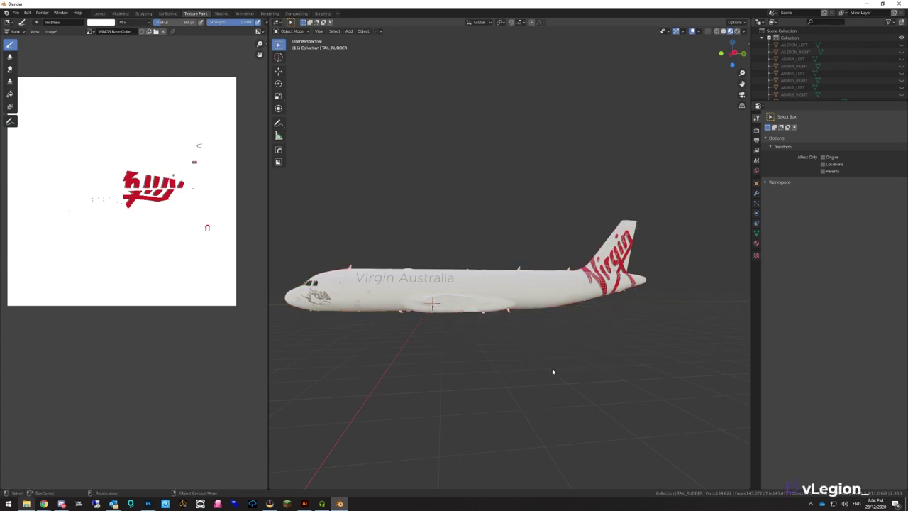
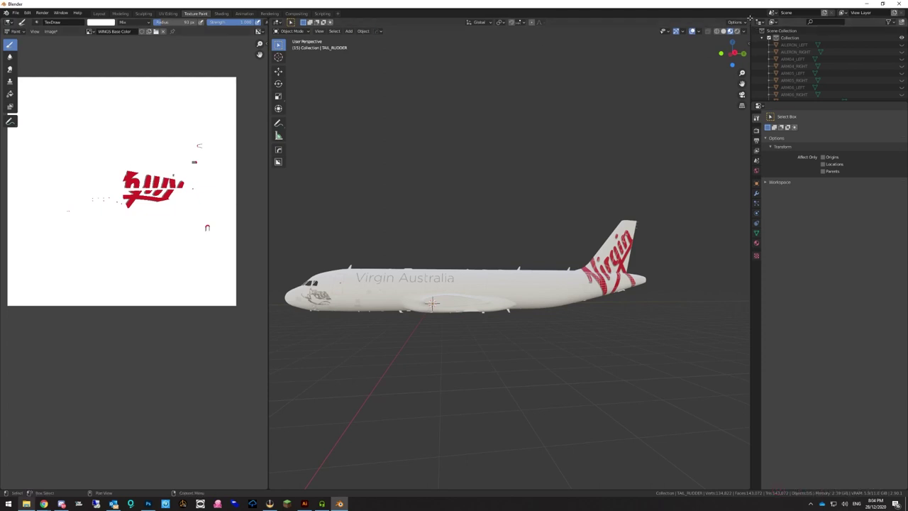
Split the 3D view into two areas and display the FUSELAGE Base Color image in a UV Editor
{"action": "left_click_drag", "start_coordinate": [750, 17], "coordinate": [514, 31]}
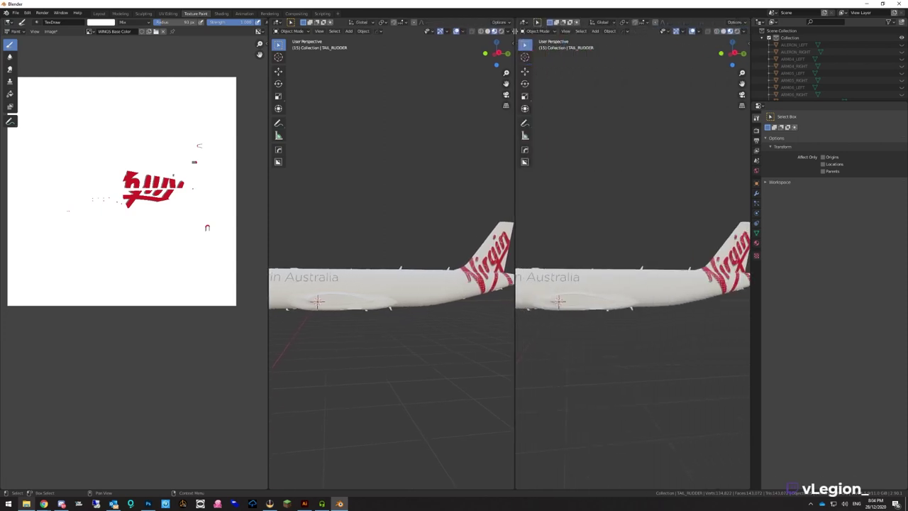
{"action": "left_click", "coordinate": [526, 22]}
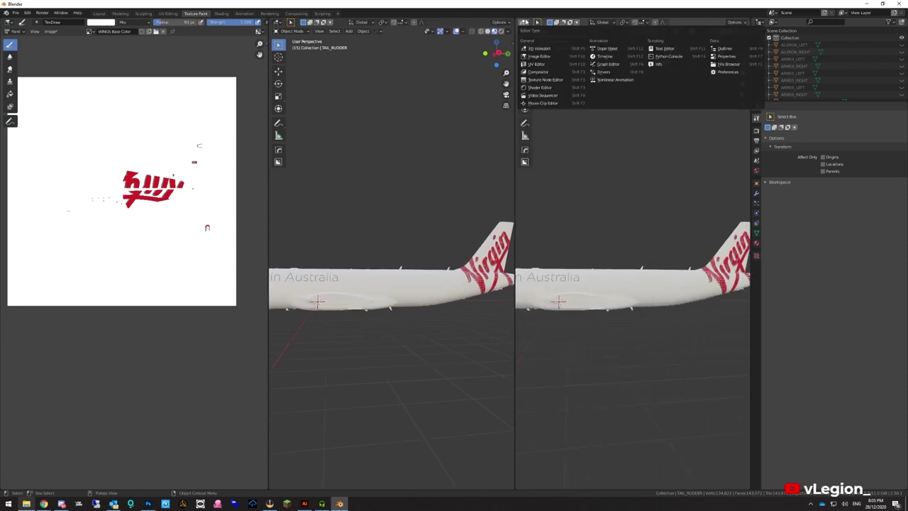
{"action": "left_click", "coordinate": [545, 66]}
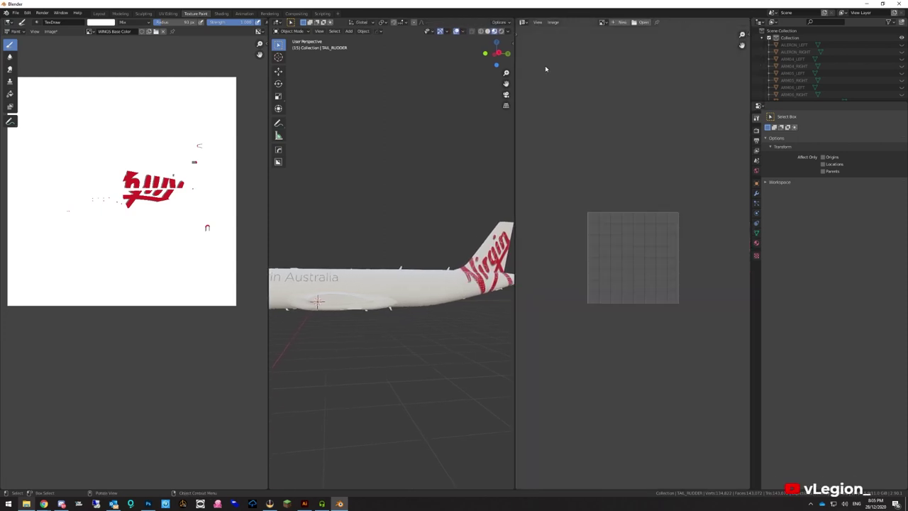
{"action": "left_click", "coordinate": [603, 23]}
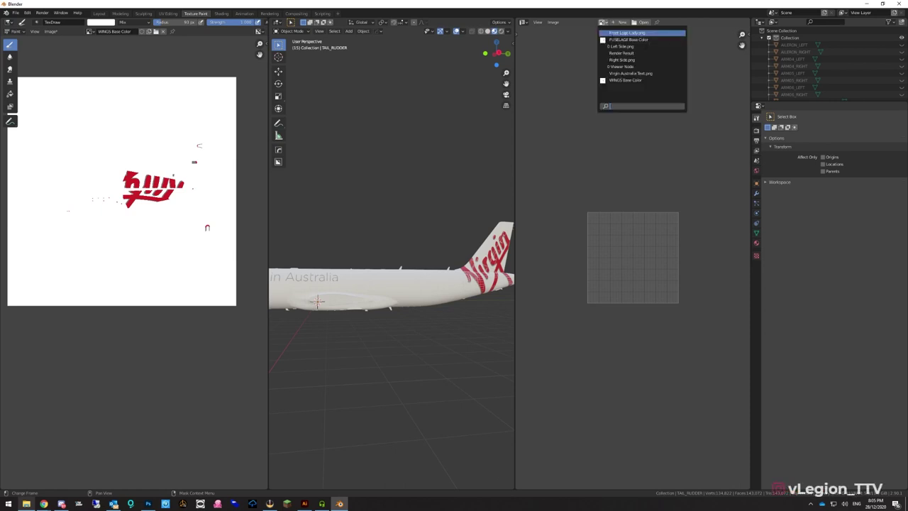
{"action": "left_click", "coordinate": [628, 40]}
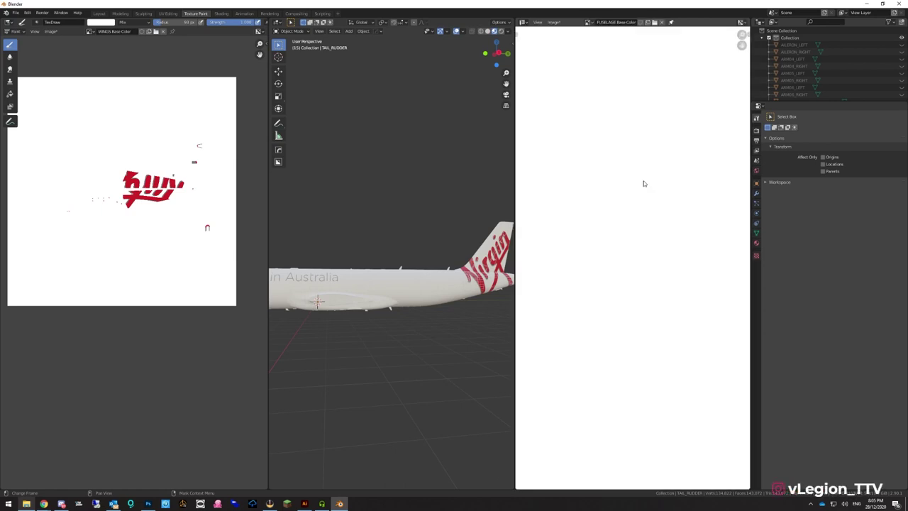
Examine the painted logos across the FUSELAGE Base Color texture, and merge the extra editor back into the 3D view
{"action": "scroll", "coordinate": [620, 222], "scroll_direction": "down", "scroll_amount": 6}
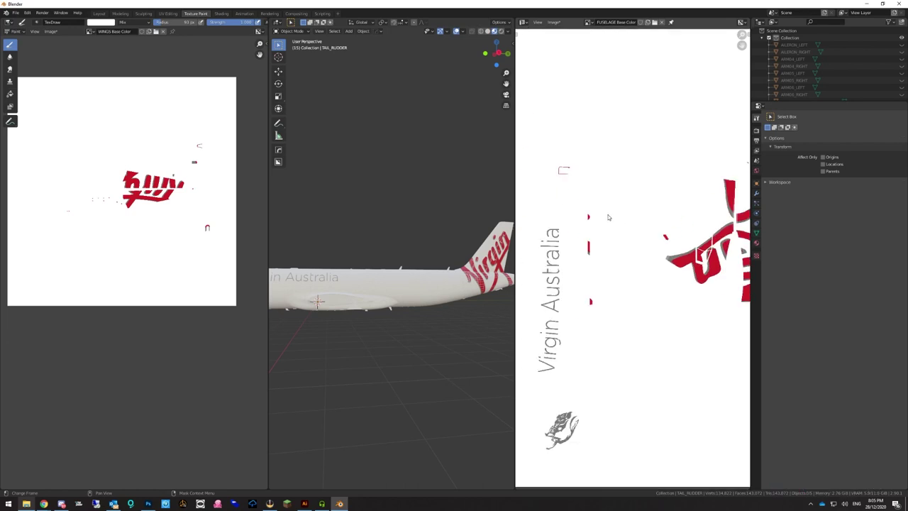
{"action": "scroll", "coordinate": [629, 259], "scroll_direction": "up", "scroll_amount": 4}
{"action": "scroll", "coordinate": [619, 294], "scroll_direction": "down", "scroll_amount": 2}
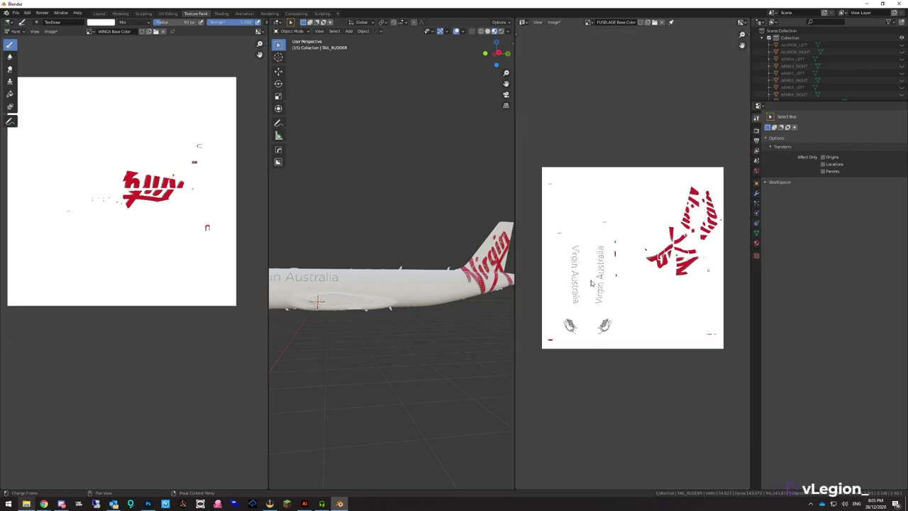
{"action": "scroll", "coordinate": [685, 291], "scroll_direction": "down", "scroll_amount": 2}
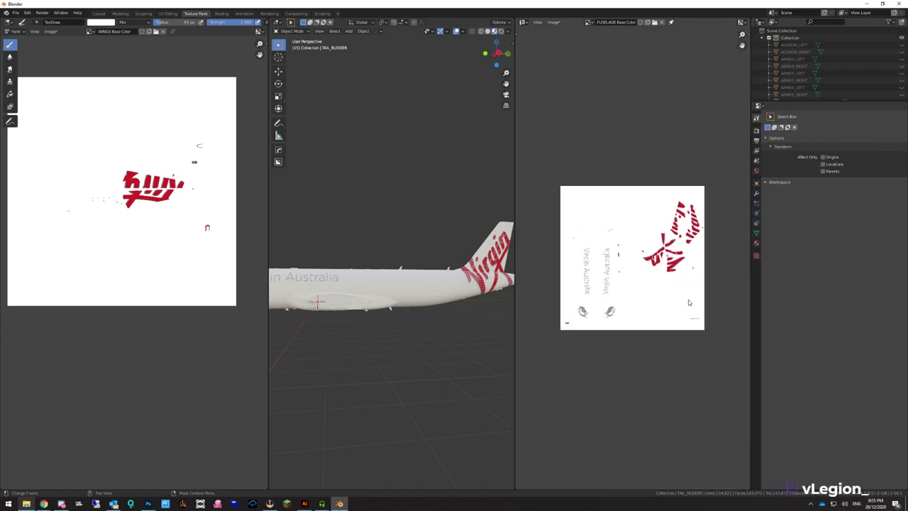
{"action": "scroll", "coordinate": [686, 272], "scroll_direction": "up", "scroll_amount": 5}
{"action": "scroll", "coordinate": [686, 272], "scroll_direction": "down", "scroll_amount": 4}
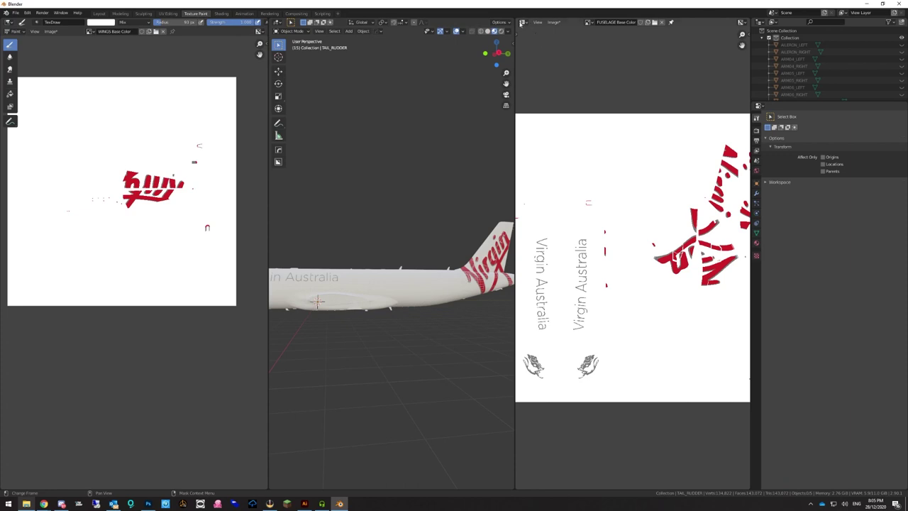
{"action": "left_click_drag", "start_coordinate": [518, 20], "coordinate": [596, 106]}
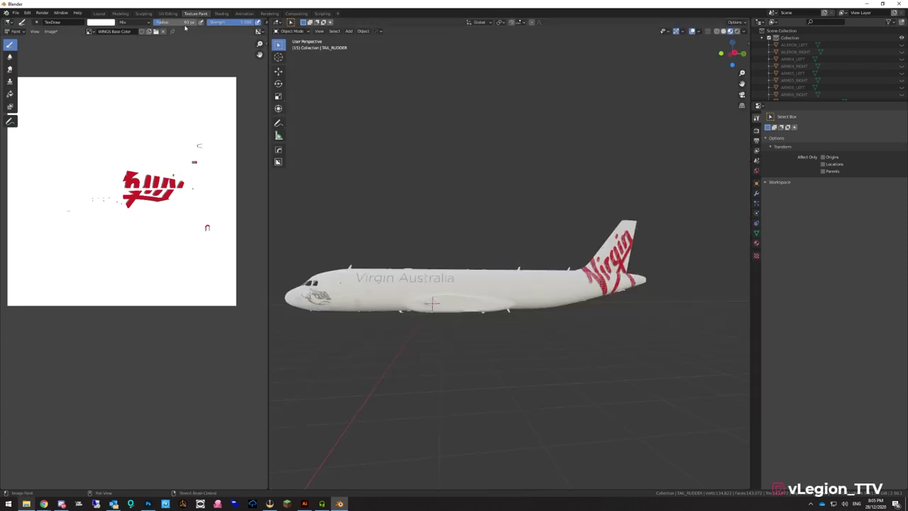
Start saving the WINGS Base Color image as a new file and browse to D:\Tutorials\A320 Neo
{"action": "left_click", "coordinate": [50, 32]}
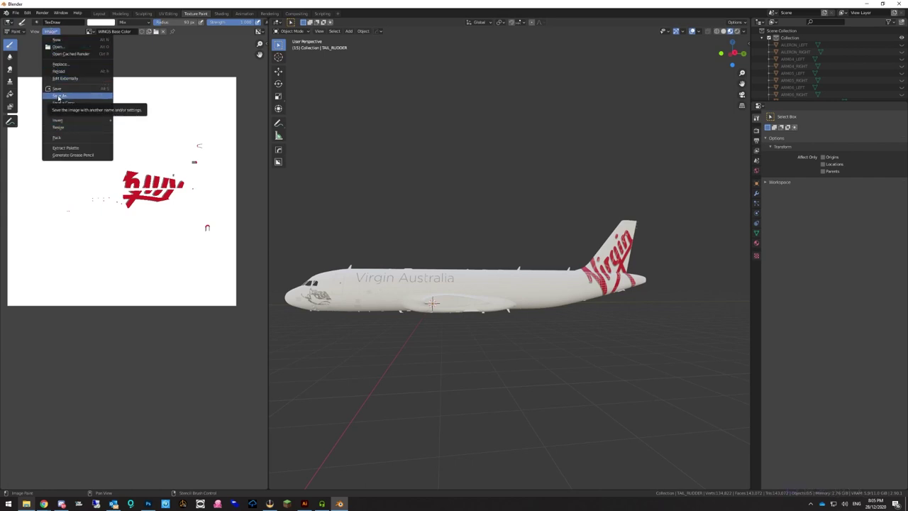
{"action": "left_click", "coordinate": [59, 96]}
{"action": "scroll", "coordinate": [330, 324], "scroll_direction": "down", "scroll_amount": 1}
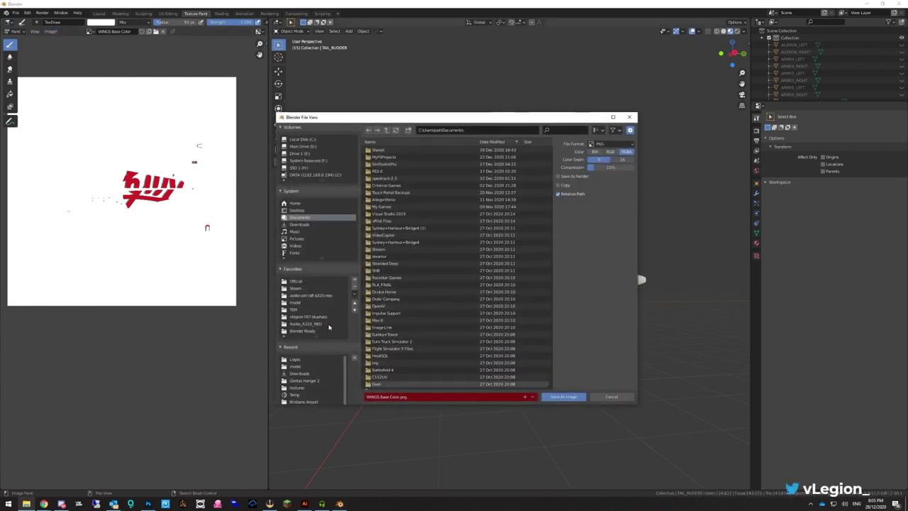
{"action": "scroll", "coordinate": [431, 197], "scroll_direction": "down", "scroll_amount": 5}
{"action": "scroll", "coordinate": [310, 135], "scroll_direction": "up", "scroll_amount": 2}
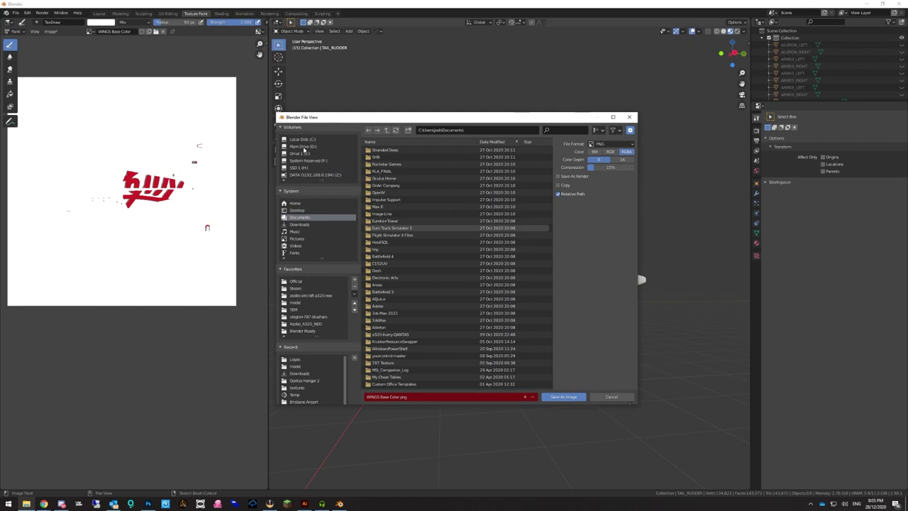
{"action": "left_click", "coordinate": [303, 147]}
{"action": "double_click", "coordinate": [392, 151]}
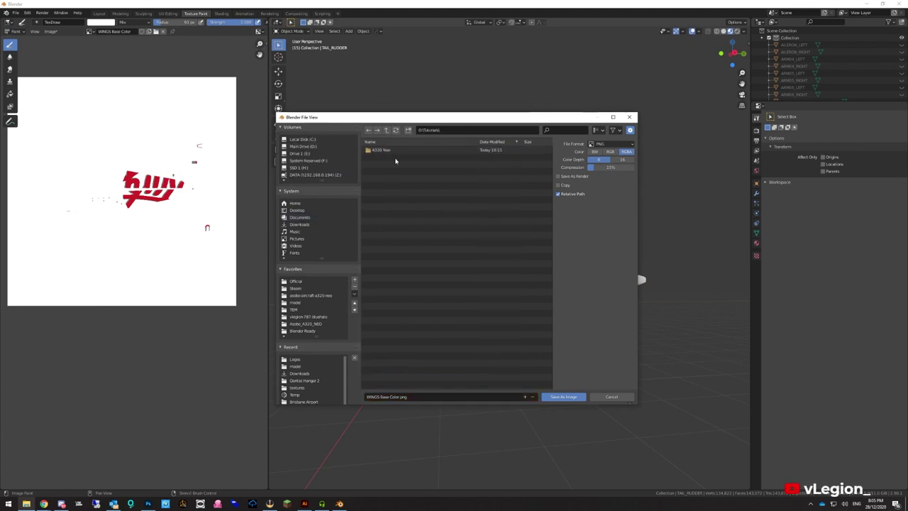
{"action": "double_click", "coordinate": [383, 150]}
{"action": "right_click", "coordinate": [390, 150]}
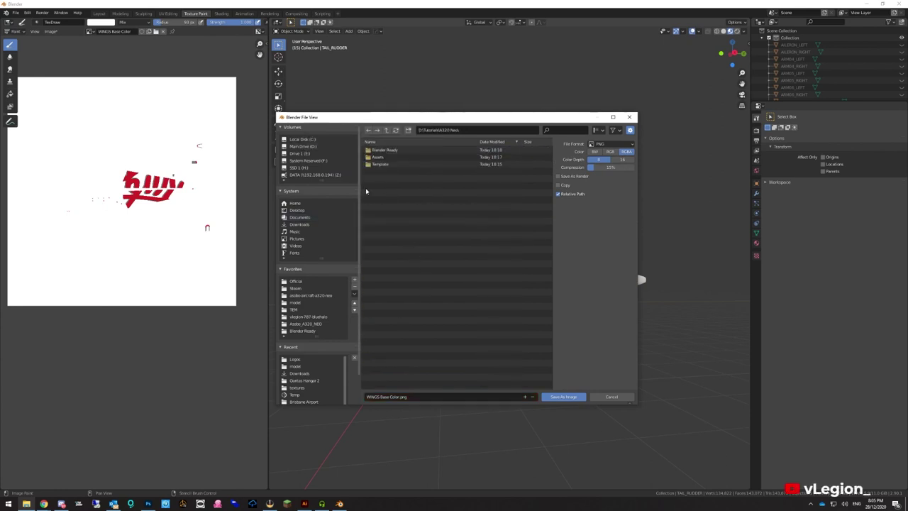
Create a new folder named Export inside the A320 Neo folder
{"action": "right_click", "coordinate": [420, 190]}
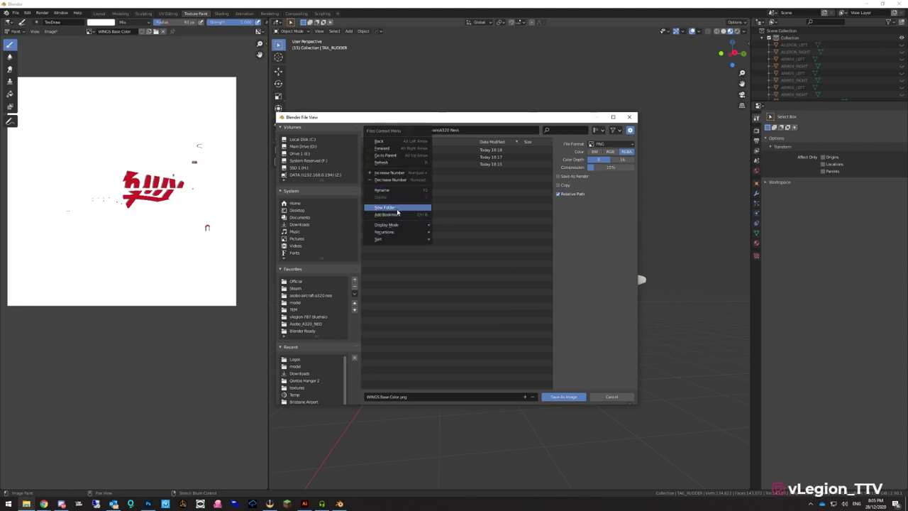
{"action": "left_click", "coordinate": [398, 211]}
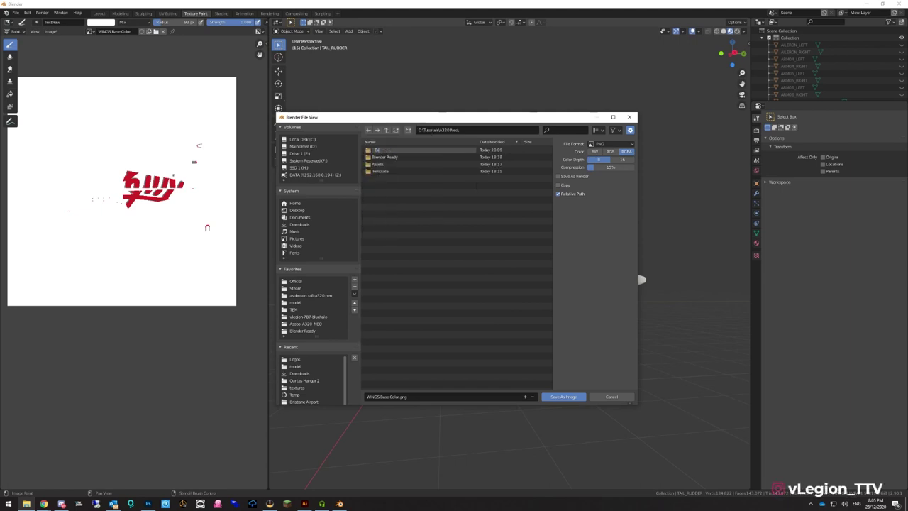
{"action": "type", "text": "Export"}
{"action": "key", "text": "Return"}
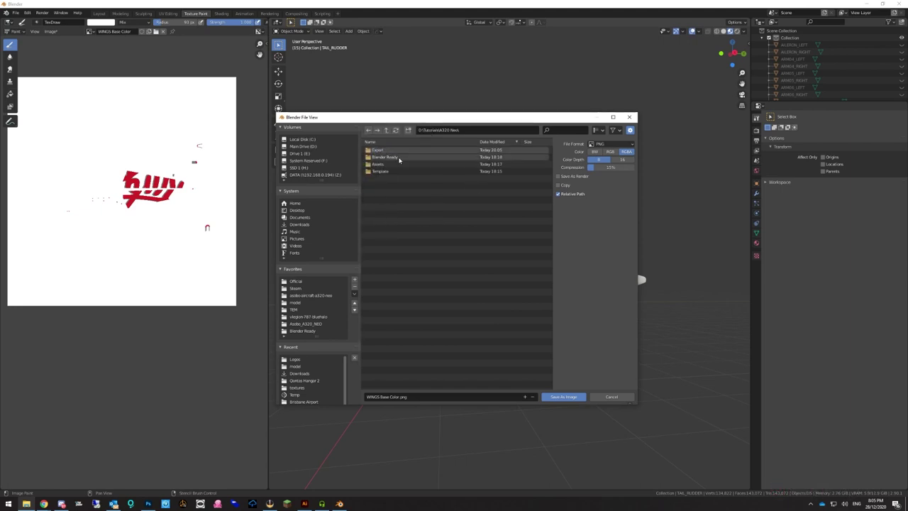
Save the wing texture in the Export folder as WINGS Base Color.png
{"action": "left_click", "coordinate": [396, 150]}
{"action": "double_click", "coordinate": [395, 150]}
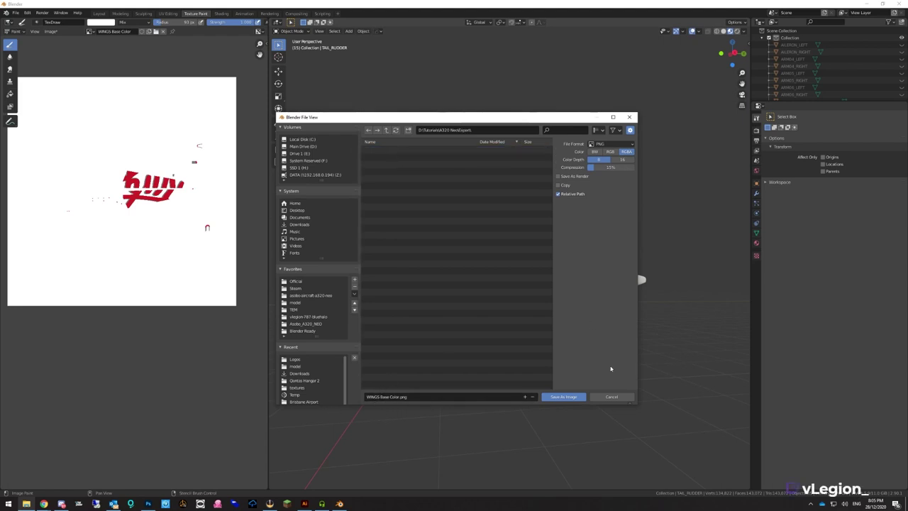
{"action": "left_click", "coordinate": [563, 396]}
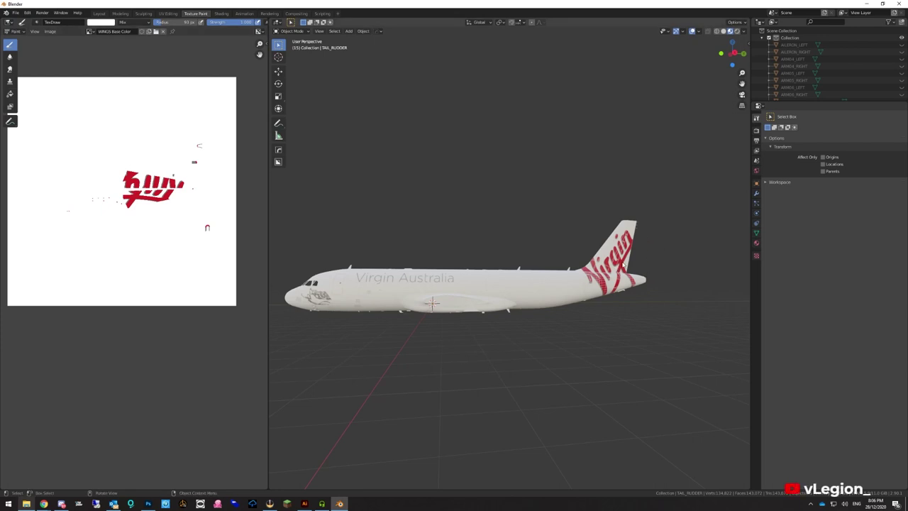
Display the FUSELAGE Base Color image and save it in the Export folder as FUSELAGE Base Color.png
{"action": "left_click", "coordinate": [89, 32]}
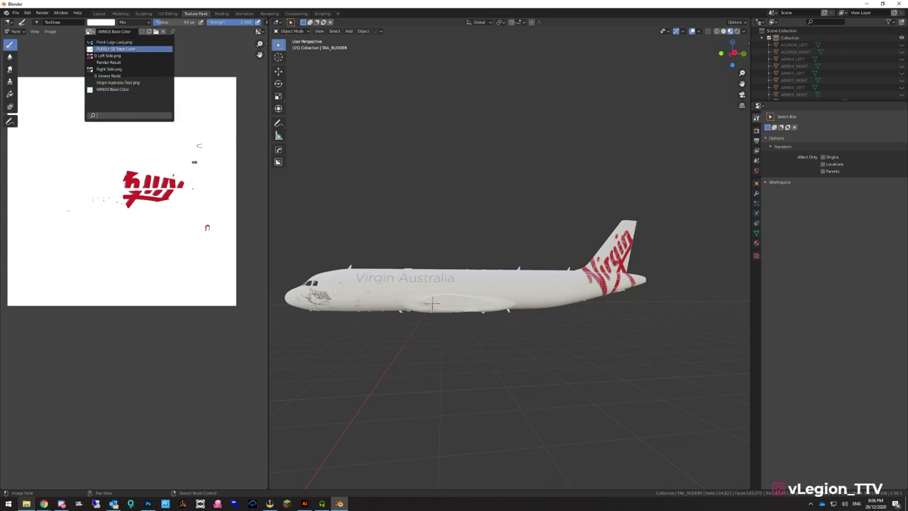
{"action": "left_click", "coordinate": [115, 48]}
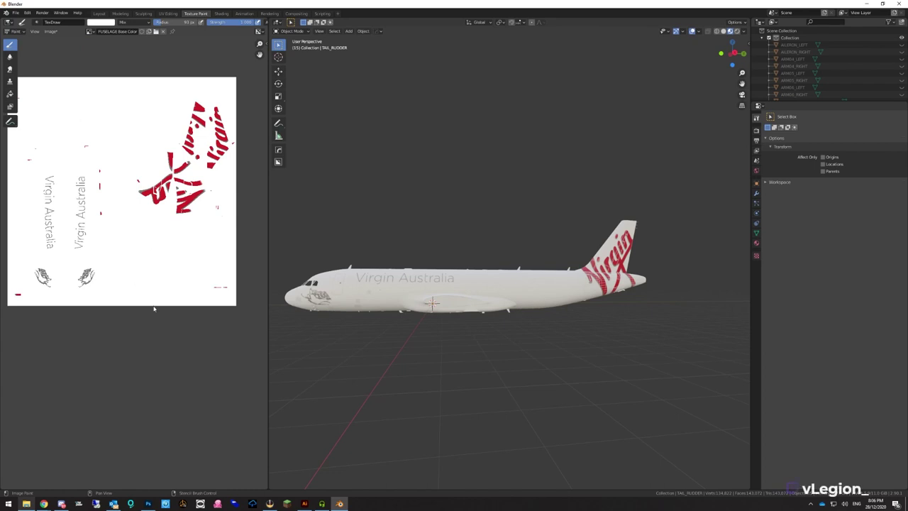
{"action": "left_click", "coordinate": [51, 31]}
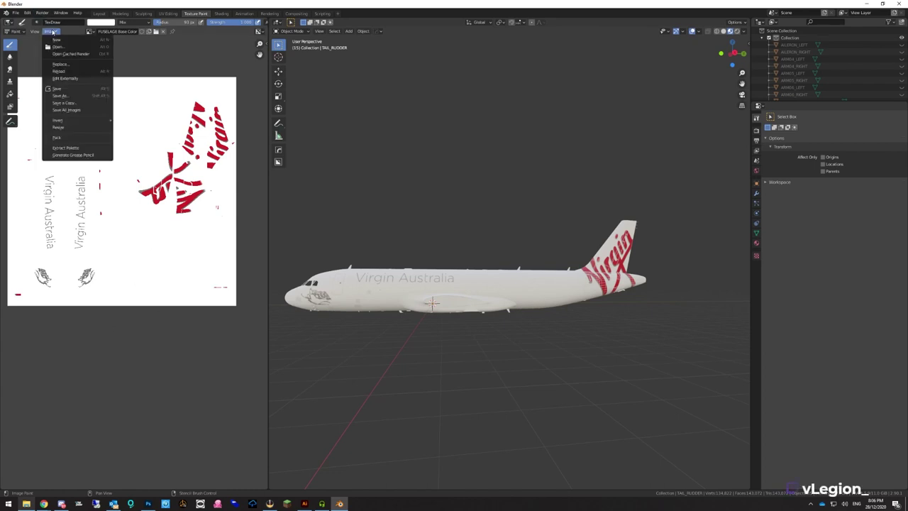
{"action": "left_click", "coordinate": [52, 95]}
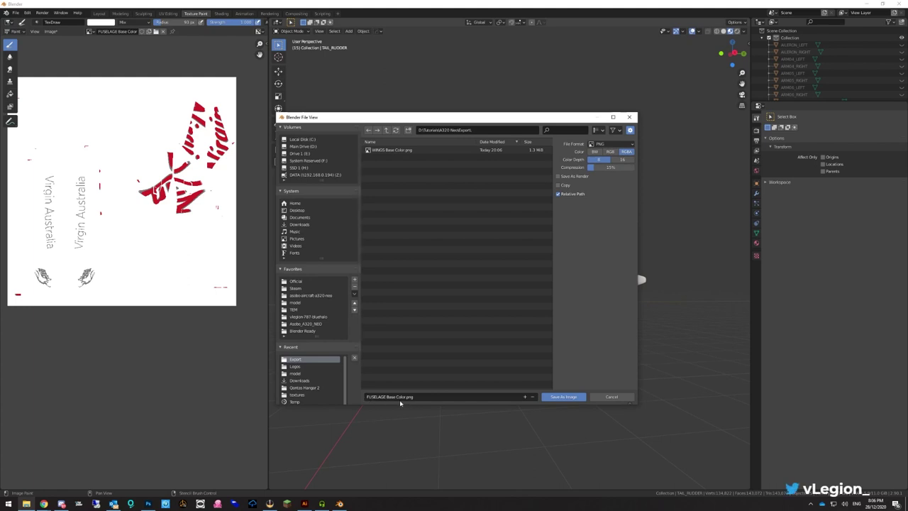
{"action": "left_click", "coordinate": [556, 398]}
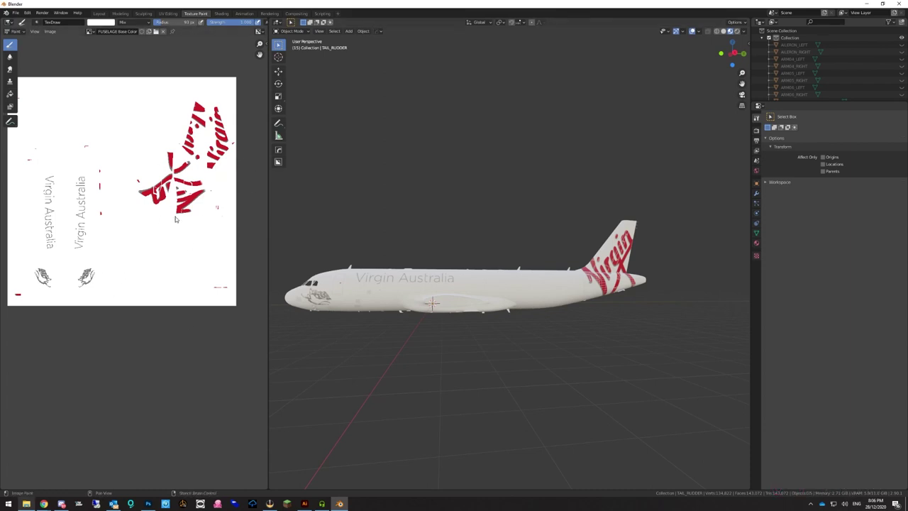
Switch to File Explorer and open the Export folder inside A320 Neo
{"action": "left_click", "coordinate": [864, 4]}
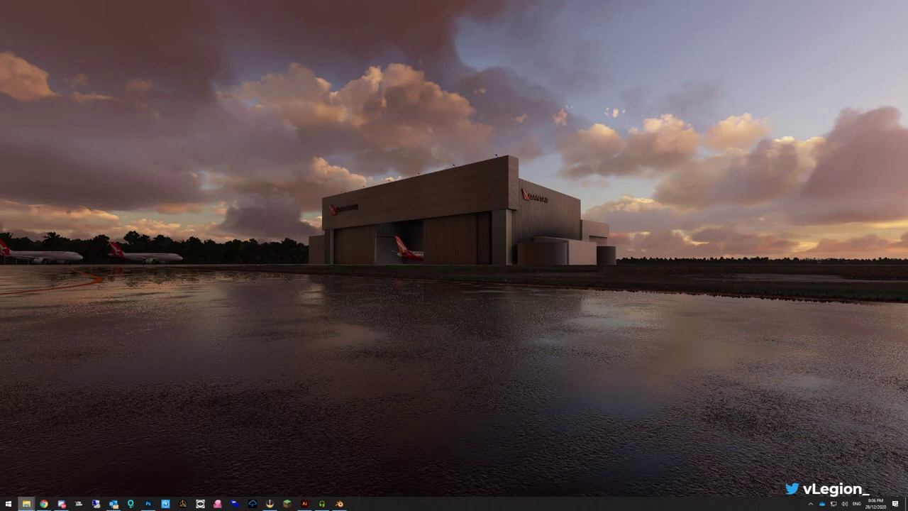
{"action": "left_click", "coordinate": [26, 503]}
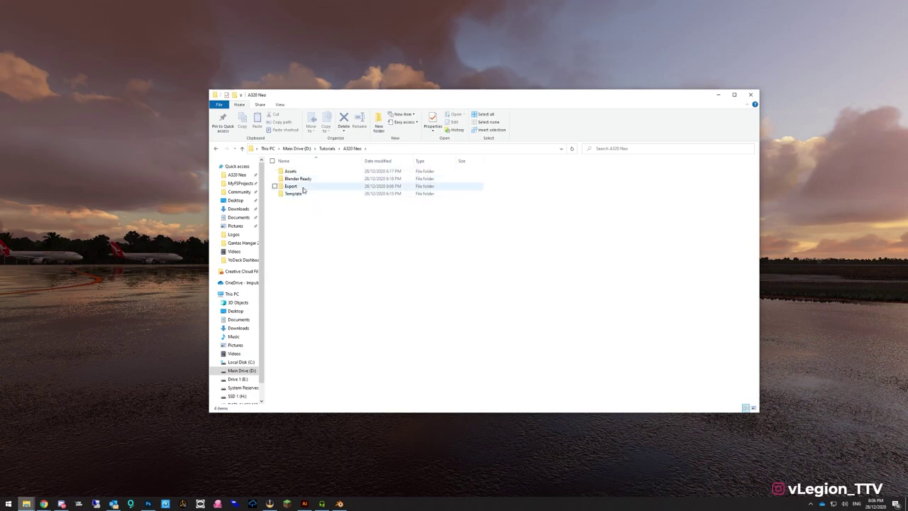
{"action": "double_click", "coordinate": [298, 186]}
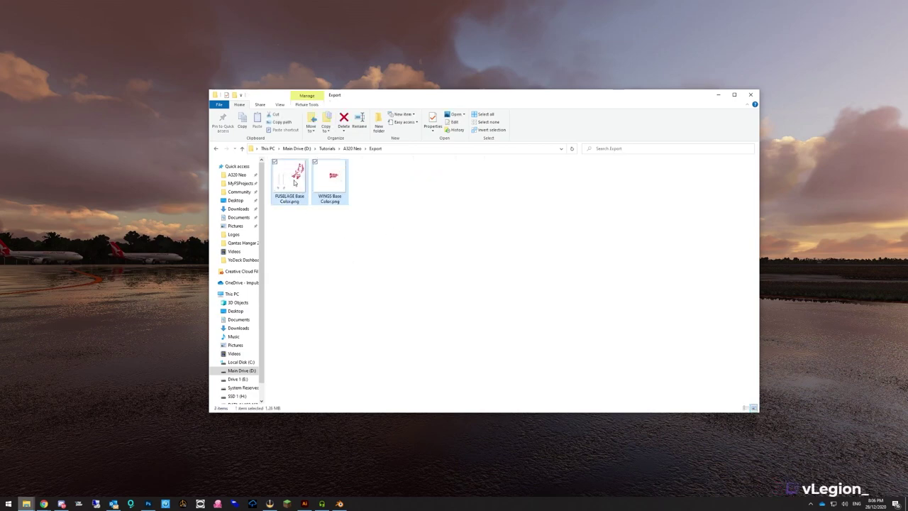
Check the image dimensions of WINGS Base Color.png in its file properties and close them
{"action": "right_click", "coordinate": [330, 184]}
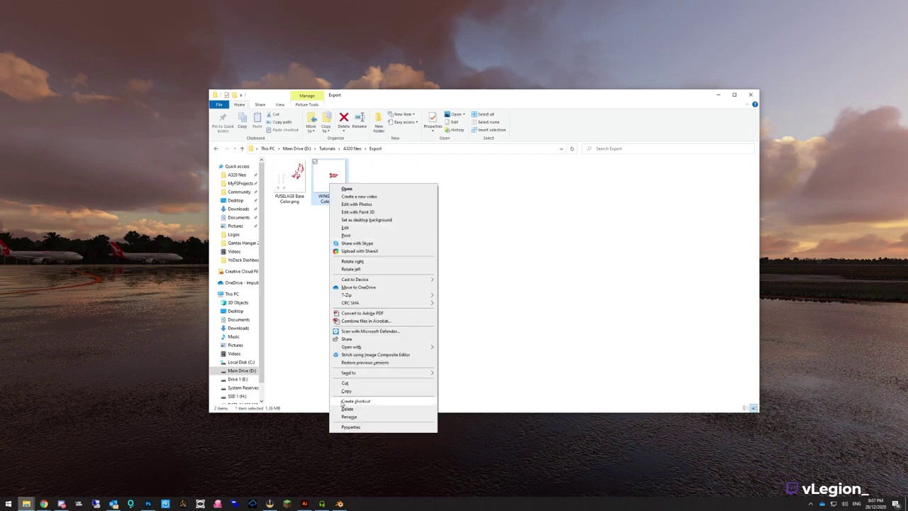
{"action": "left_click", "coordinate": [350, 427]}
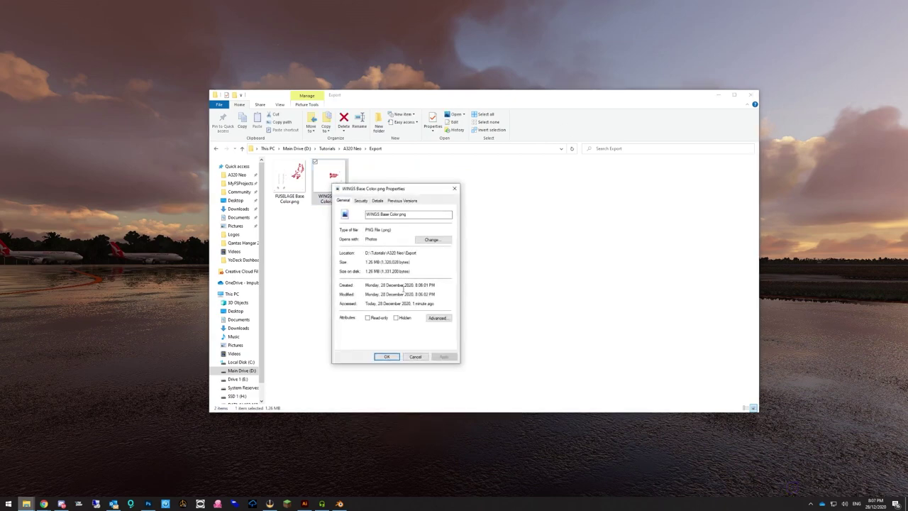
{"action": "left_click", "coordinate": [377, 200]}
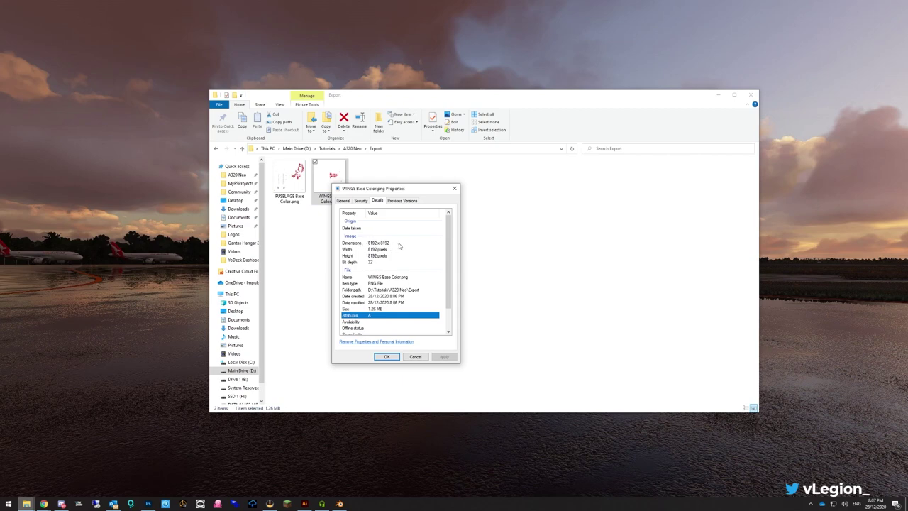
{"action": "left_click", "coordinate": [454, 188]}
{"action": "left_click_drag", "start_coordinate": [461, 249], "coordinate": [292, 127]}
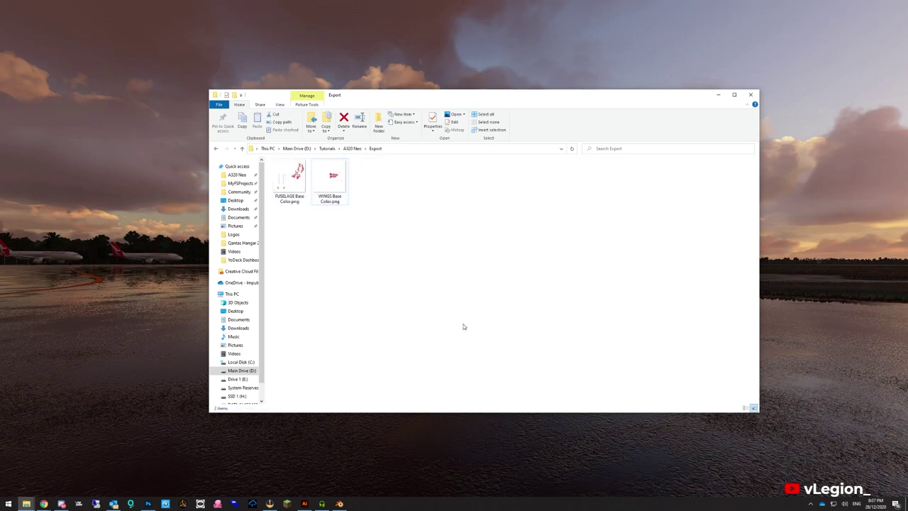
{"action": "left_click", "coordinate": [333, 184]}
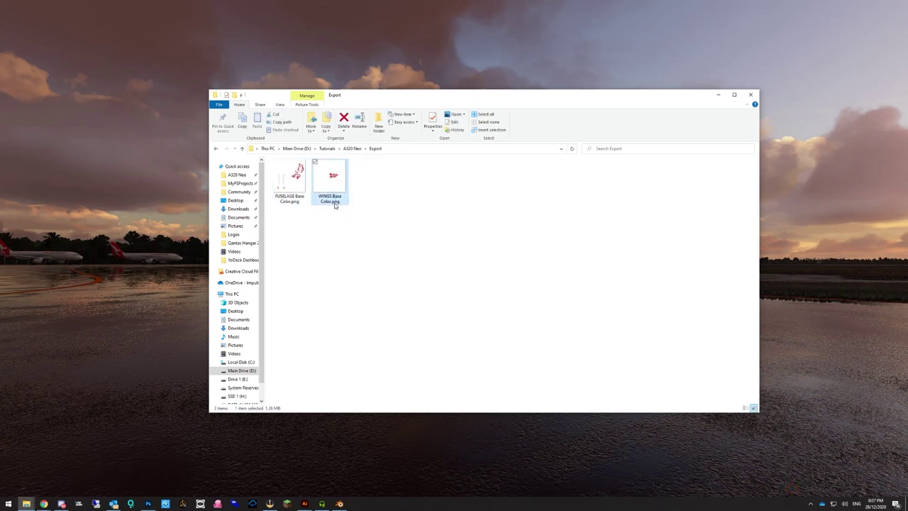
{"action": "left_click", "coordinate": [336, 283]}
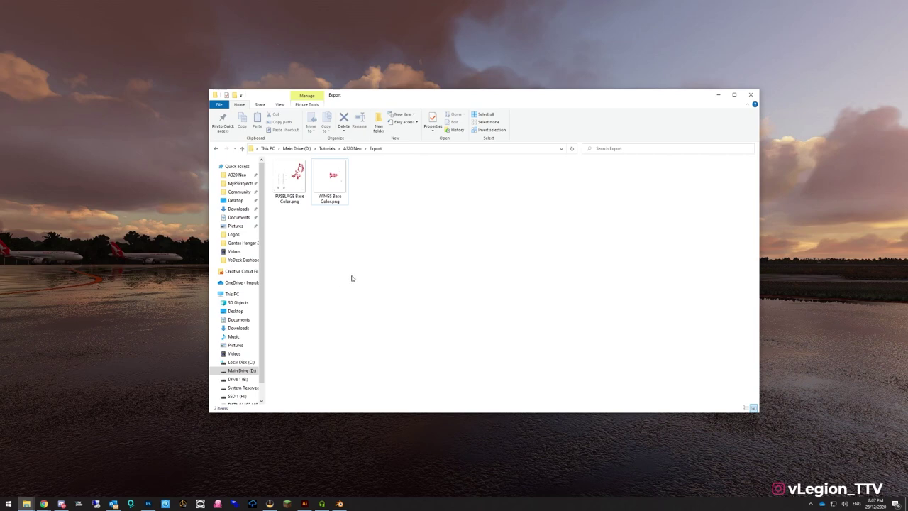
Open a second File Explorer window and go to the Microsoft Flight Simulator Community folder
{"action": "key", "text": "super+e"}
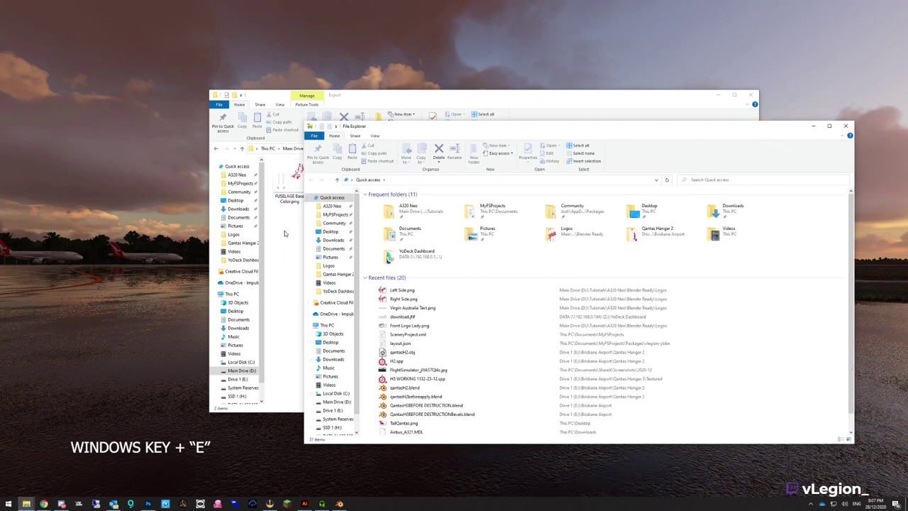
{"action": "left_click", "coordinate": [335, 214]}
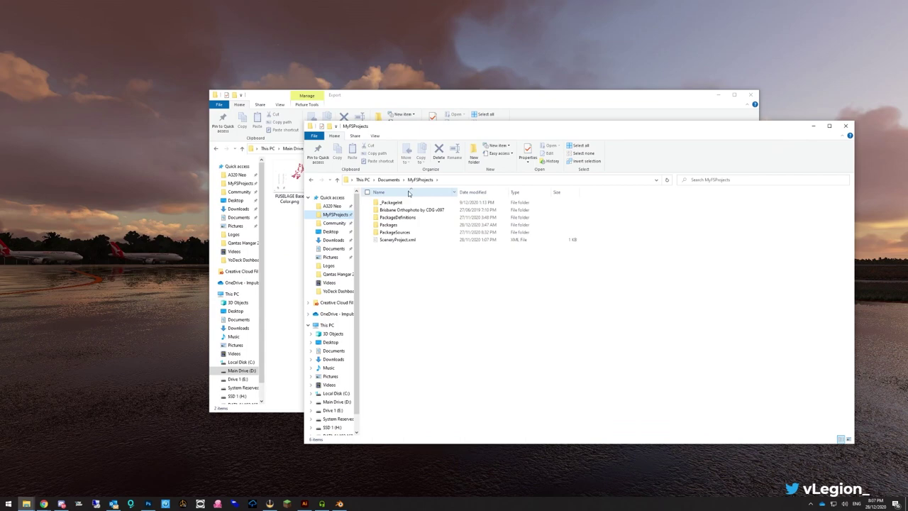
{"action": "left_click", "coordinate": [334, 223]}
Duplicate the vlegion_A320_NEO_JETSTAR folder within the Community folder
{"action": "scroll", "coordinate": [496, 284], "scroll_direction": "down", "scroll_amount": 15}
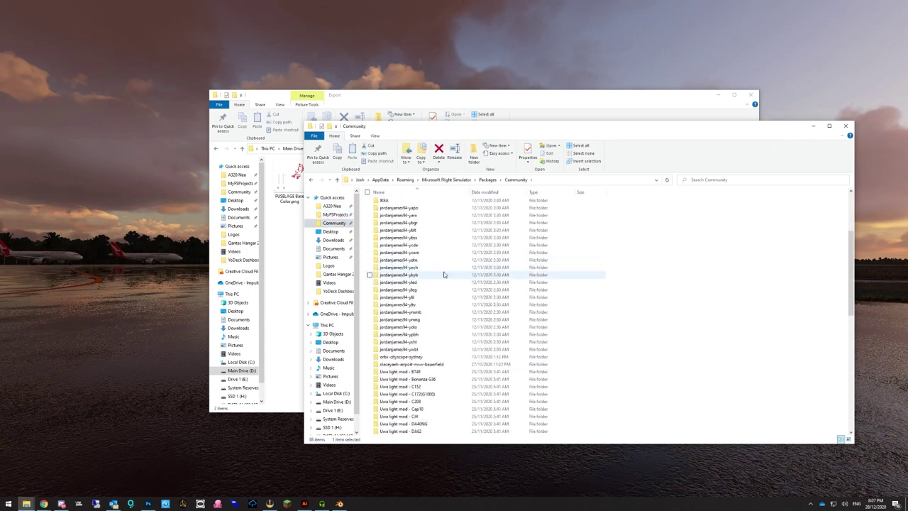
{"action": "left_click", "coordinate": [430, 290]}
{"action": "scroll", "coordinate": [430, 290], "scroll_direction": "up", "scroll_amount": 4}
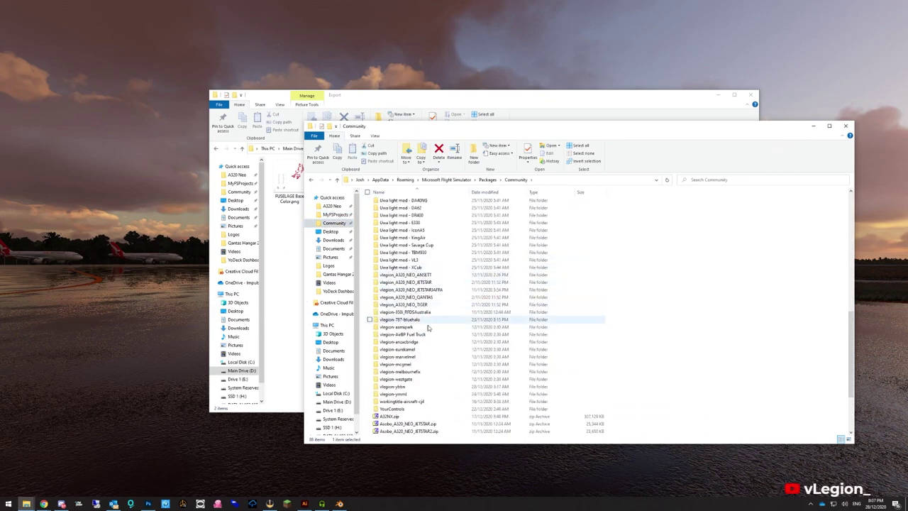
{"action": "left_click", "coordinate": [430, 283]}
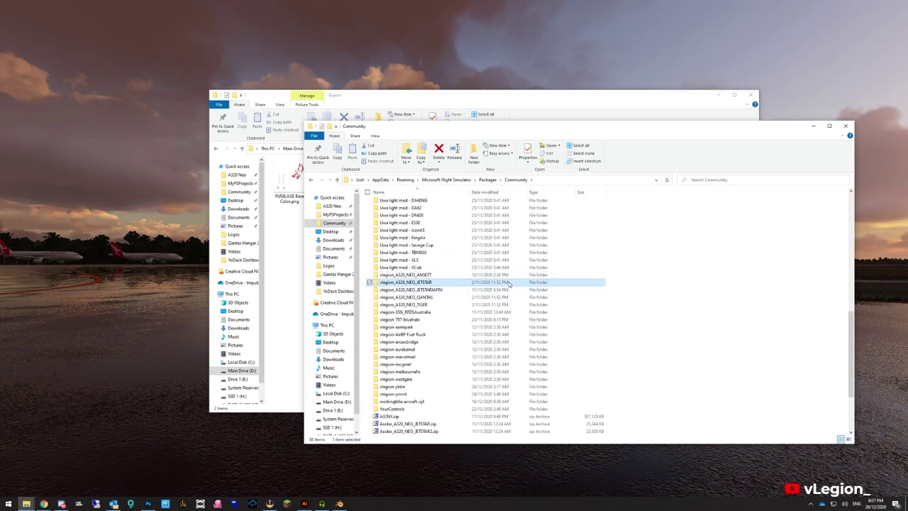
{"action": "scroll", "coordinate": [483, 291], "scroll_direction": "down", "scroll_amount": 4}
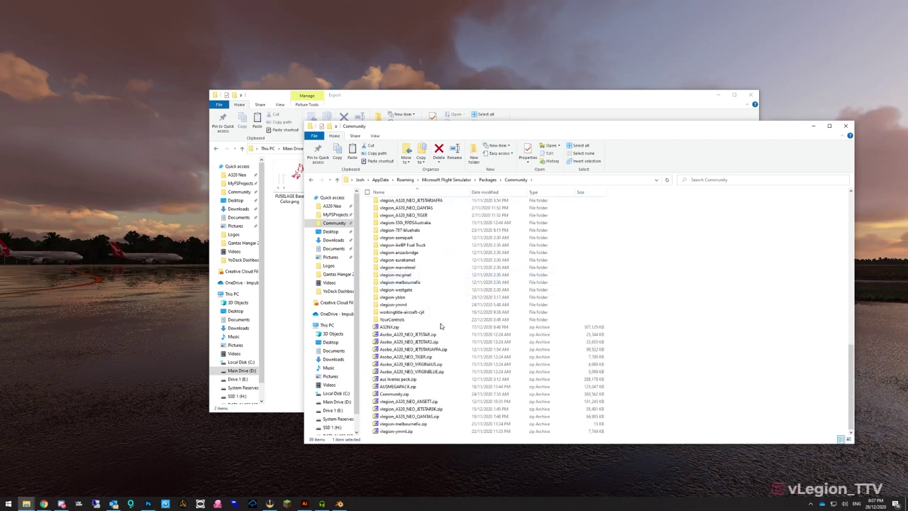
{"action": "key", "text": "ctrl+v"}
Rename the copied JETSTAR folder as vlegion_A320_NEO_TEMPLATE and open it
{"action": "key", "text": "F2"}
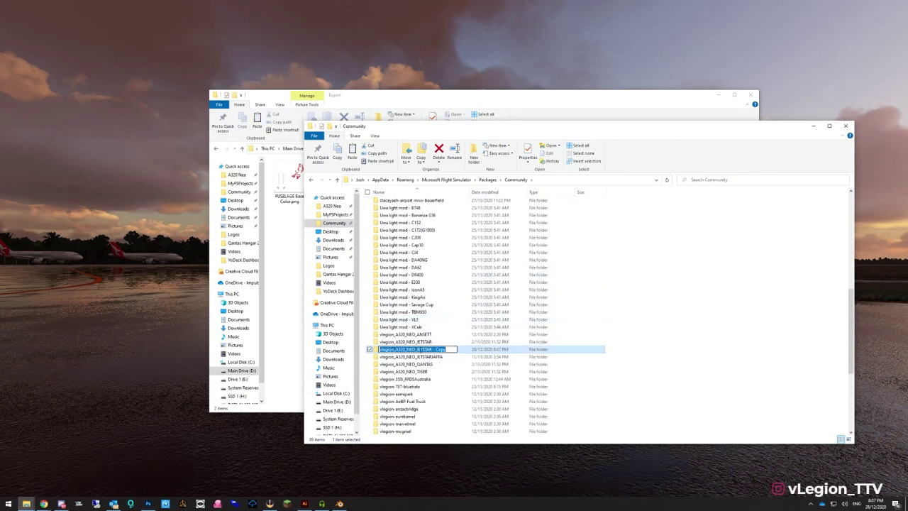
{"action": "left_click_drag", "start_coordinate": [416, 350], "coordinate": [458, 349]}
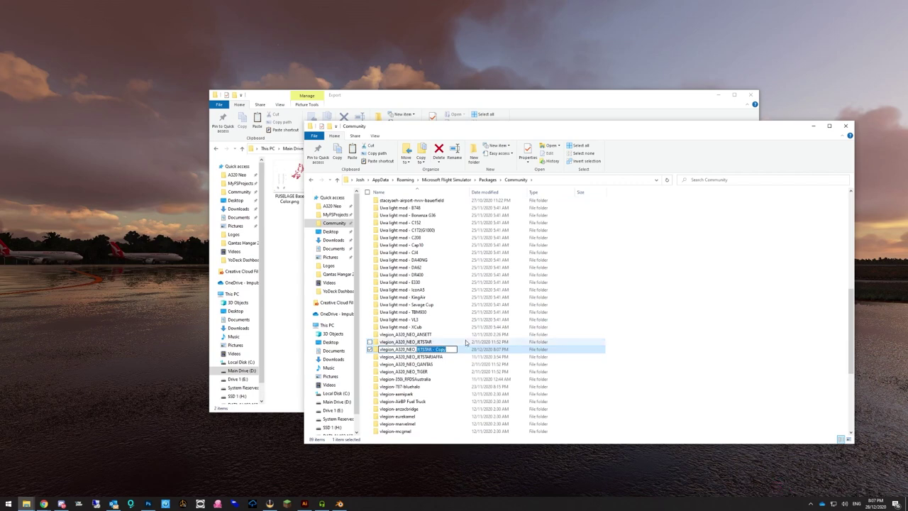
{"action": "type", "text": "TEMPLATE"}
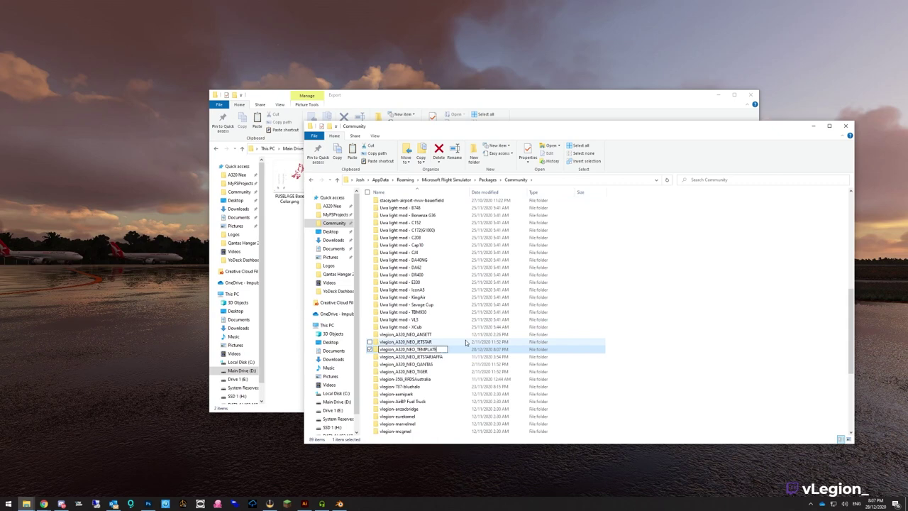
{"action": "key", "text": "Return"}
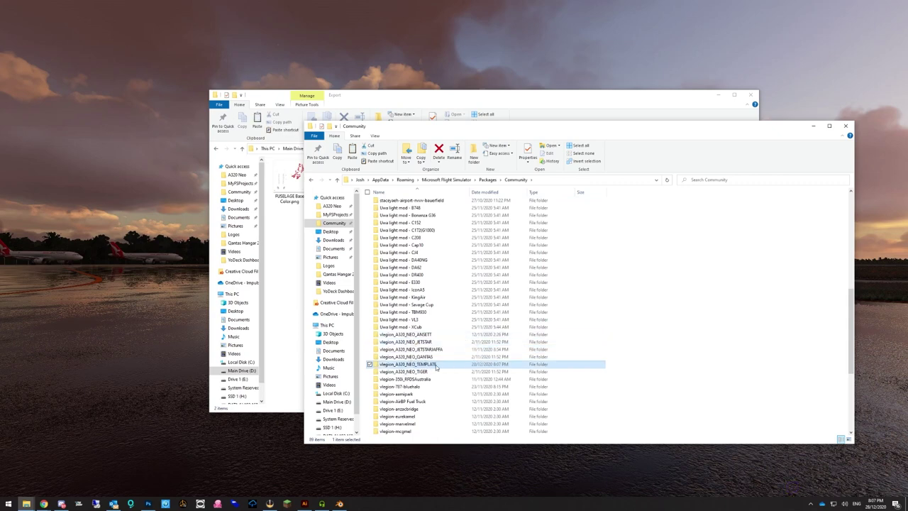
{"action": "double_click", "coordinate": [446, 367]}
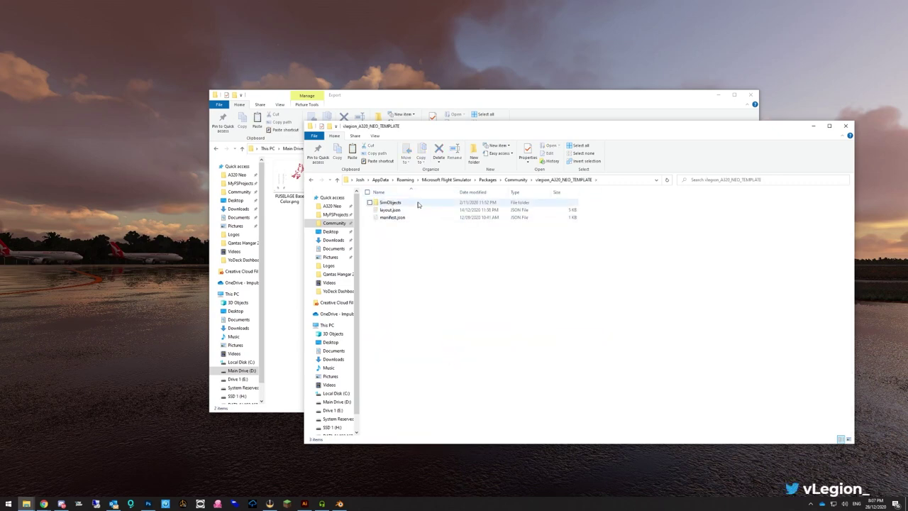
Open layout.json from the vlegion_A320_NEO_TEMPLATE folder in Visual Studio Code
{"action": "left_click", "coordinate": [414, 210]}
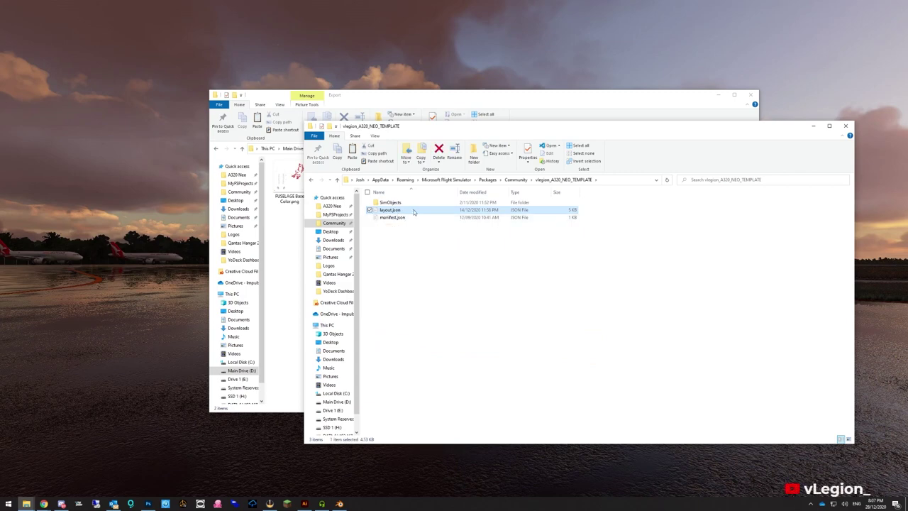
{"action": "right_click", "coordinate": [413, 212]}
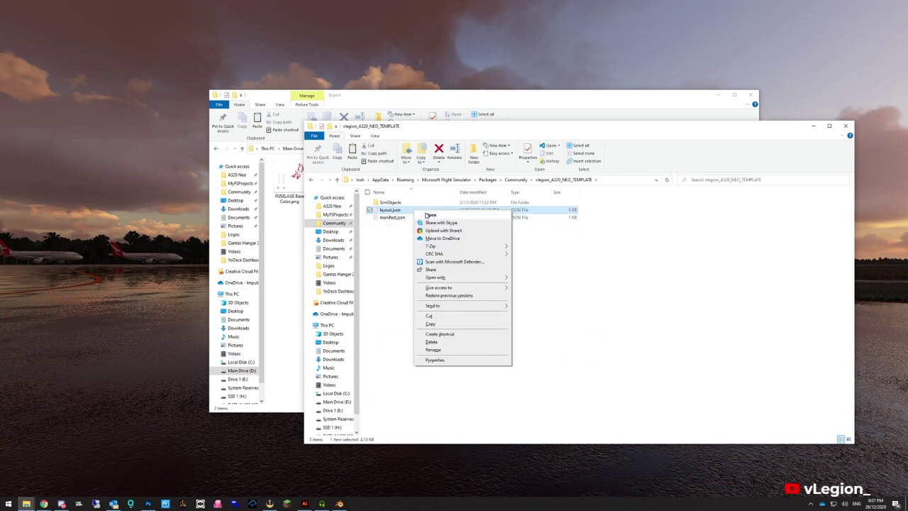
{"action": "left_click", "coordinate": [429, 214]}
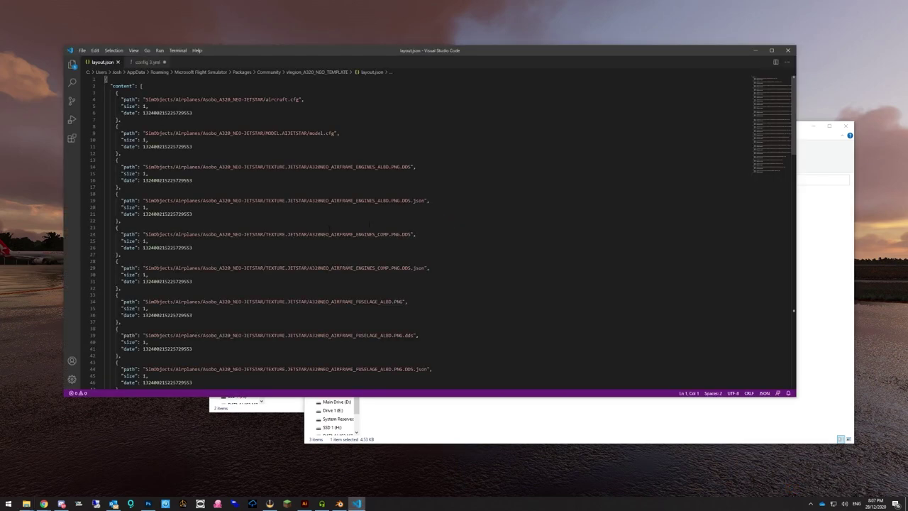
{"action": "left_click_drag", "start_coordinate": [567, 51], "coordinate": [669, 62]}
Replace every occurrence of JETSTAR in layout.json with TEMPLATE
{"action": "left_click_drag", "start_coordinate": [365, 111], "coordinate": [345, 111]}
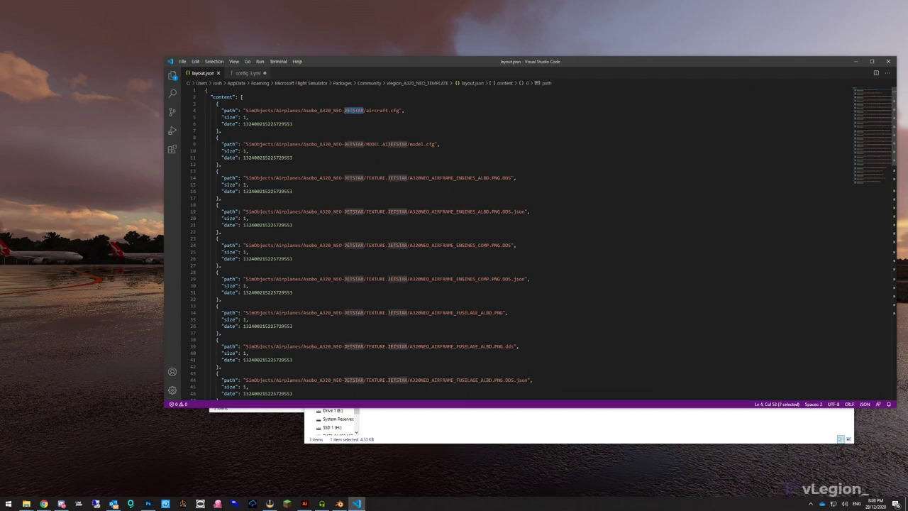
{"action": "key", "text": "ctrl+f"}
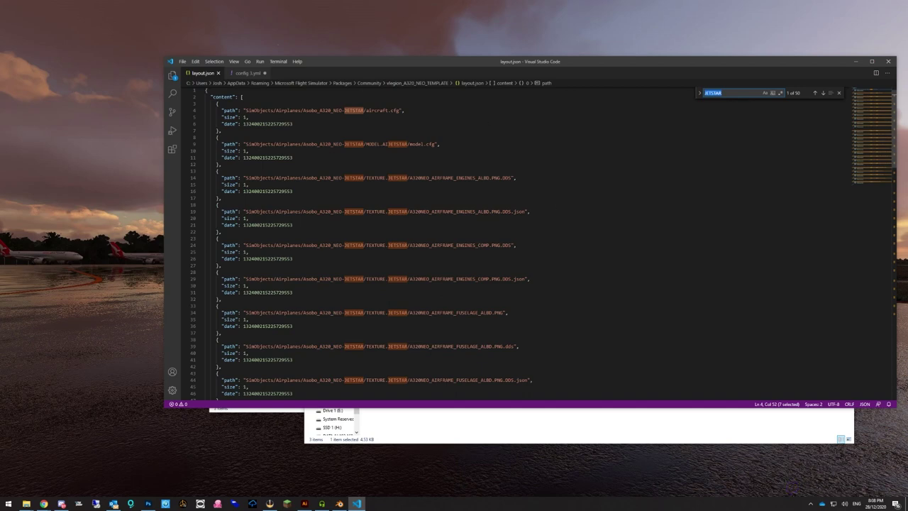
{"action": "left_click", "coordinate": [699, 93]}
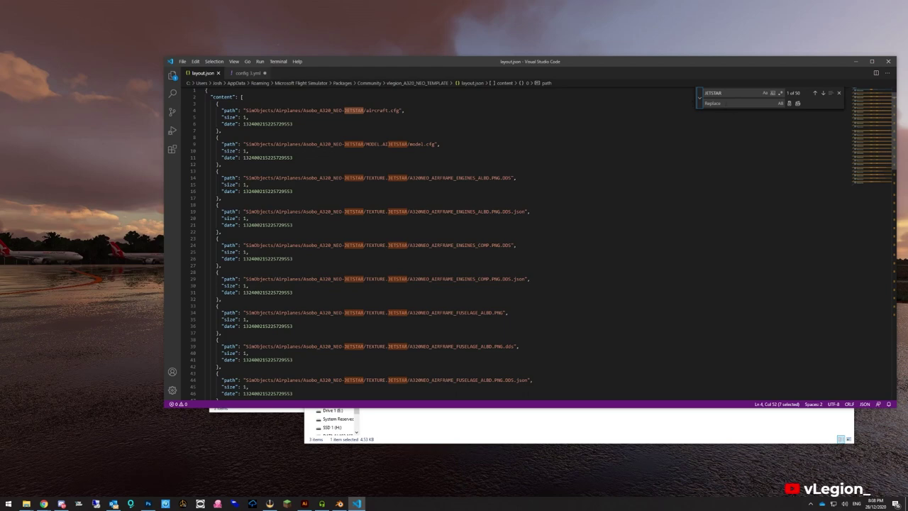
{"action": "left_click", "coordinate": [731, 103]}
{"action": "type", "text": "twin"}
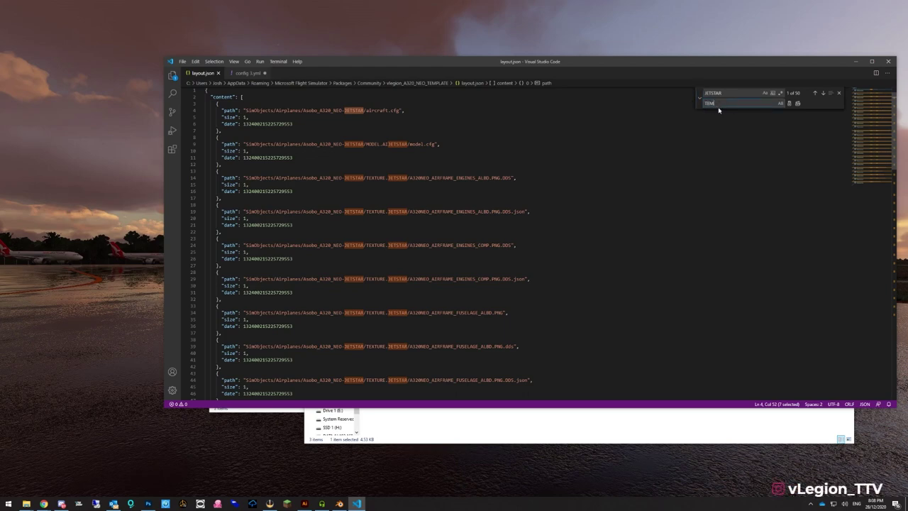
{"action": "type", "text": "E"}
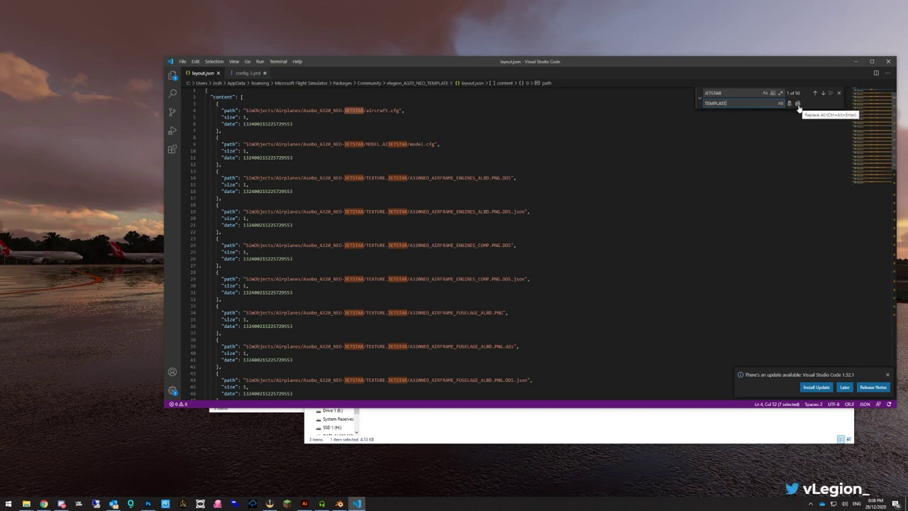
{"action": "left_click", "coordinate": [798, 104]}
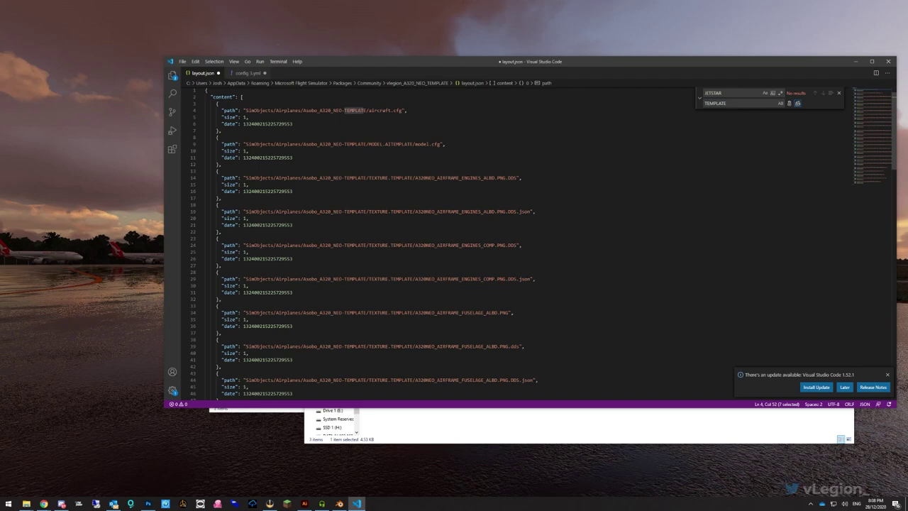
Review the remaining path entries in layout.json, then save the file and close the editor
{"action": "scroll", "coordinate": [511, 242], "scroll_direction": "down", "scroll_amount": 20}
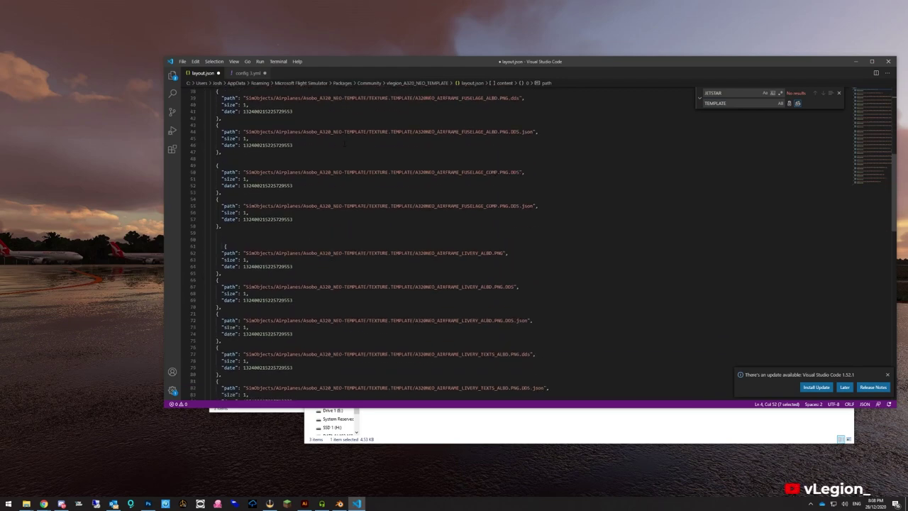
{"action": "scroll", "coordinate": [511, 242], "scroll_direction": "down", "scroll_amount": 10}
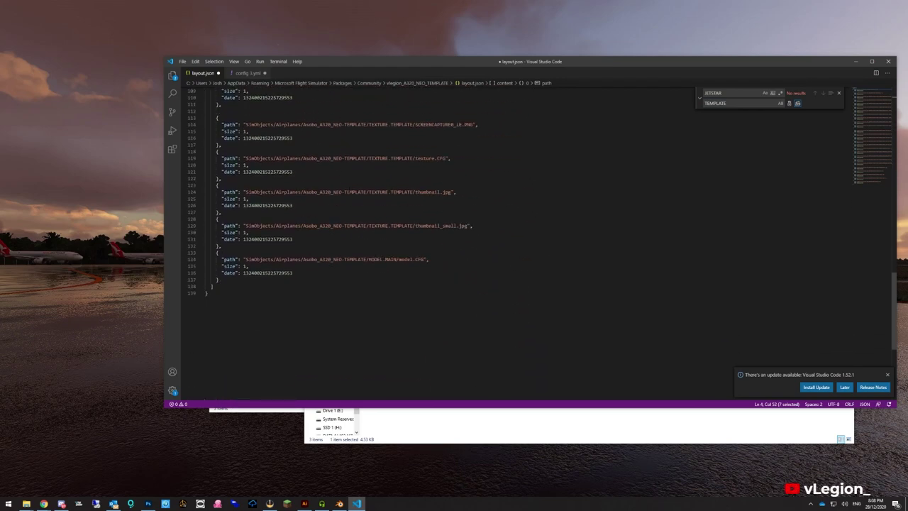
{"action": "scroll", "coordinate": [549, 204], "scroll_direction": "up", "scroll_amount": 5}
{"action": "left_click", "coordinate": [549, 204]}
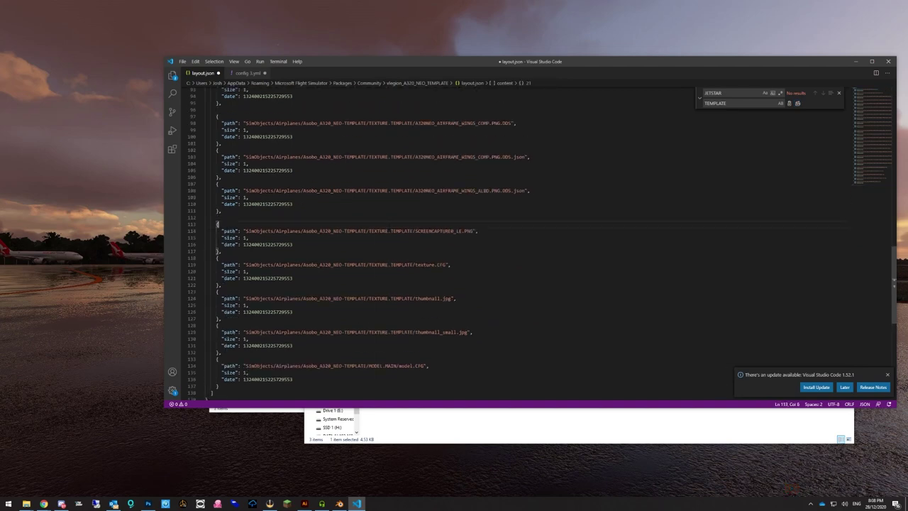
{"action": "left_click", "coordinate": [384, 157]}
{"action": "key", "text": "ctrl+s"}
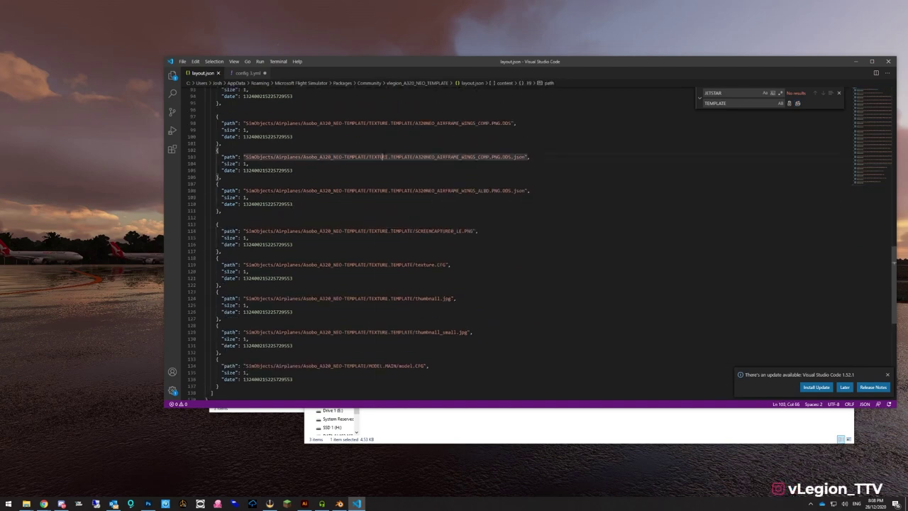
{"action": "key", "text": "alt+F4"}
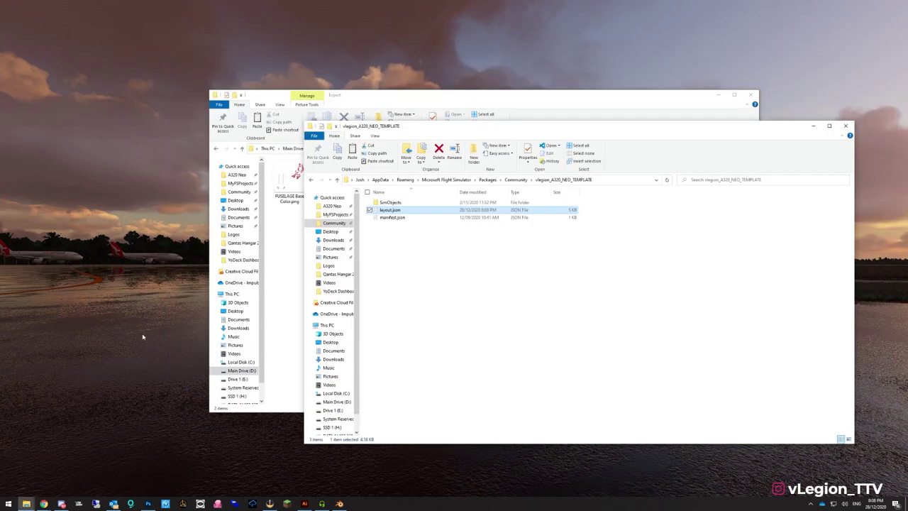
Go to SimObjects > Airplanes in the template package and rename the Asobo_A320_NEO-JETSTAR folder as Asobo_A320_NEO-TEMPLATE
{"action": "double_click", "coordinate": [390, 202]}
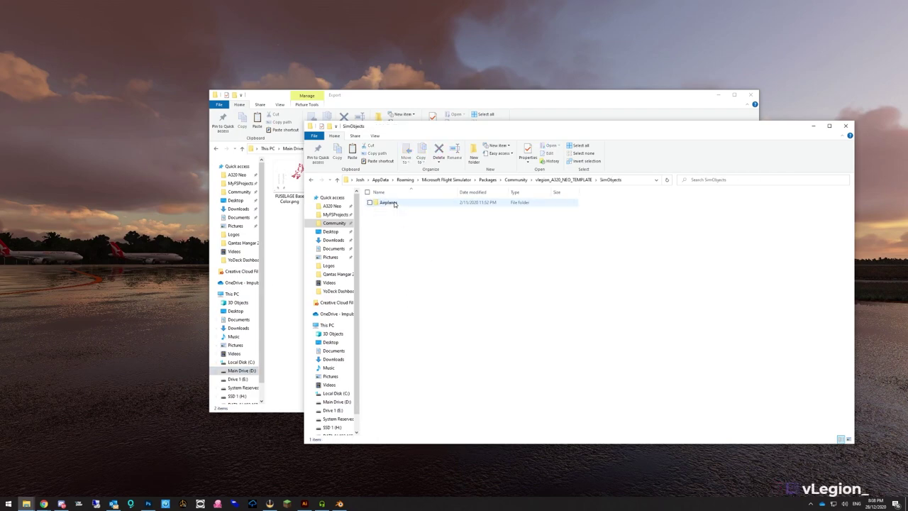
{"action": "double_click", "coordinate": [391, 202]}
{"action": "left_click", "coordinate": [421, 204]}
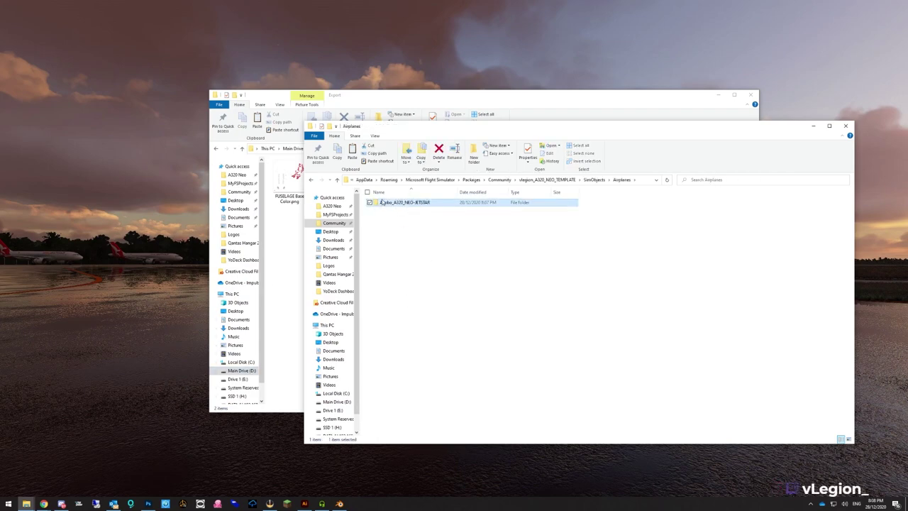
{"action": "left_click", "coordinate": [417, 204]}
{"action": "left_click_drag", "start_coordinate": [415, 202], "coordinate": [465, 196]}
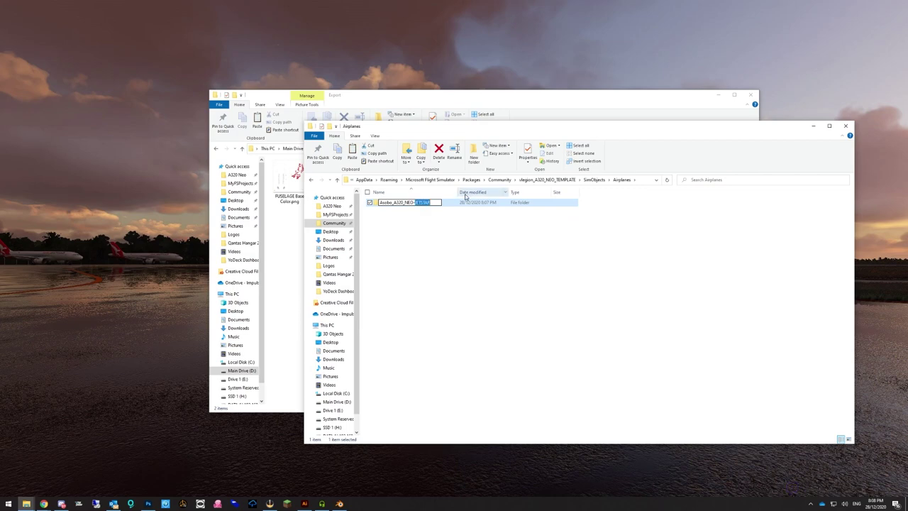
{"action": "type", "text": "TEMP"}
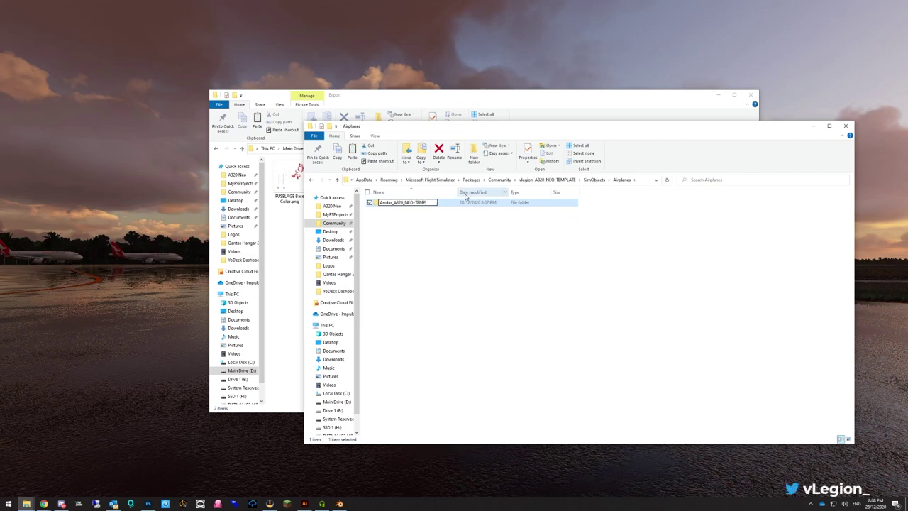
{"action": "type", "text": "LATE"}
{"action": "key", "text": "Return"}
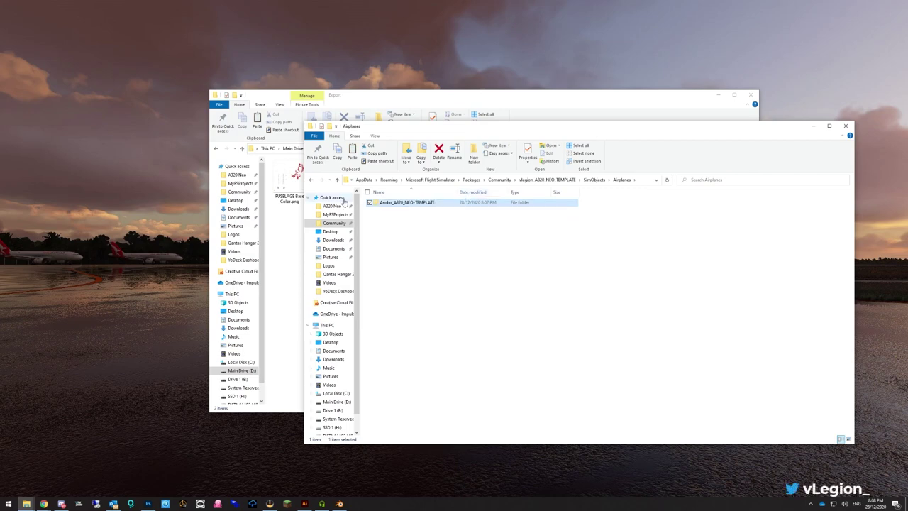
Open the Asobo_A320_NEO-TEMPLATE folder and rename its TEXTURE.JETSTAR folder as TEXTURE.TEMPLATE
{"action": "double_click", "coordinate": [430, 204]}
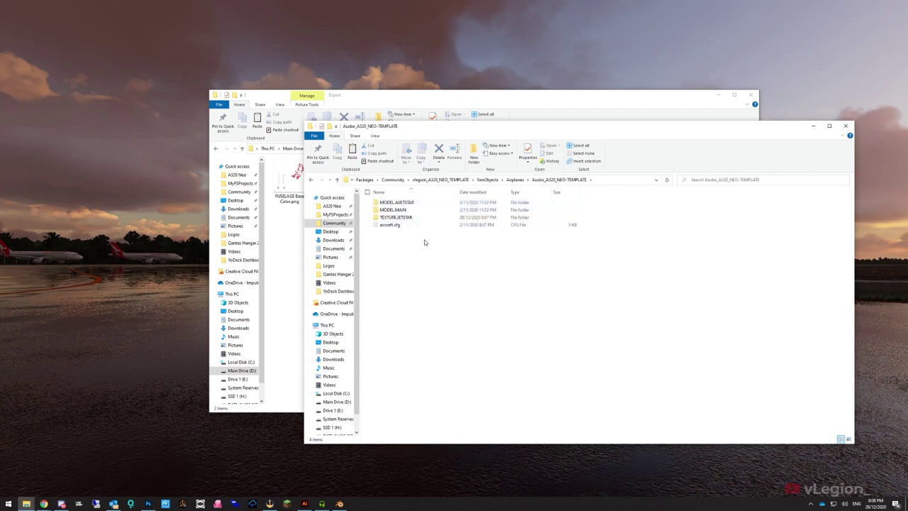
{"action": "key", "text": "t"}
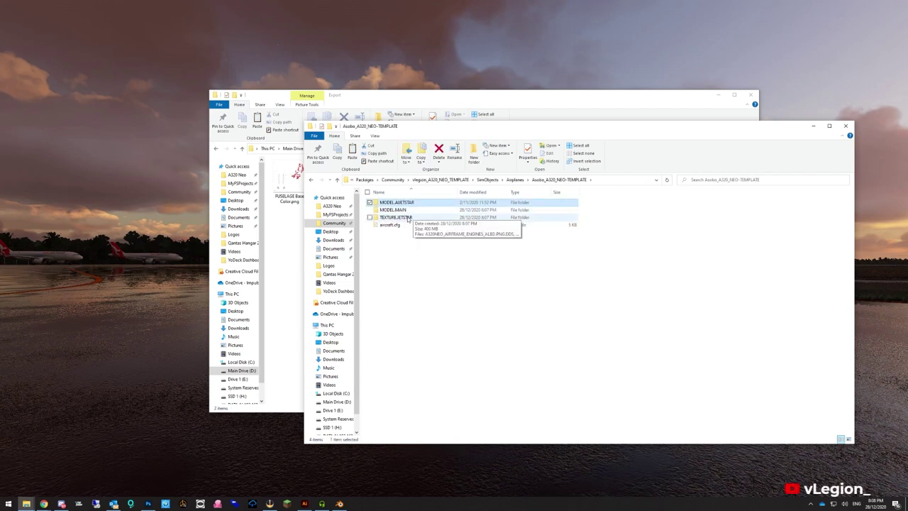
{"action": "double_click", "coordinate": [401, 217]}
{"action": "left_click", "coordinate": [313, 181]}
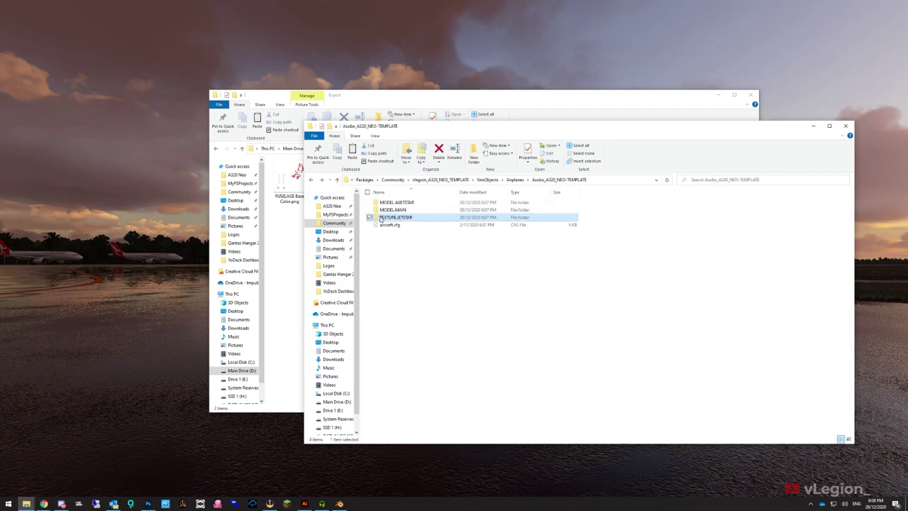
{"action": "left_click", "coordinate": [400, 217]}
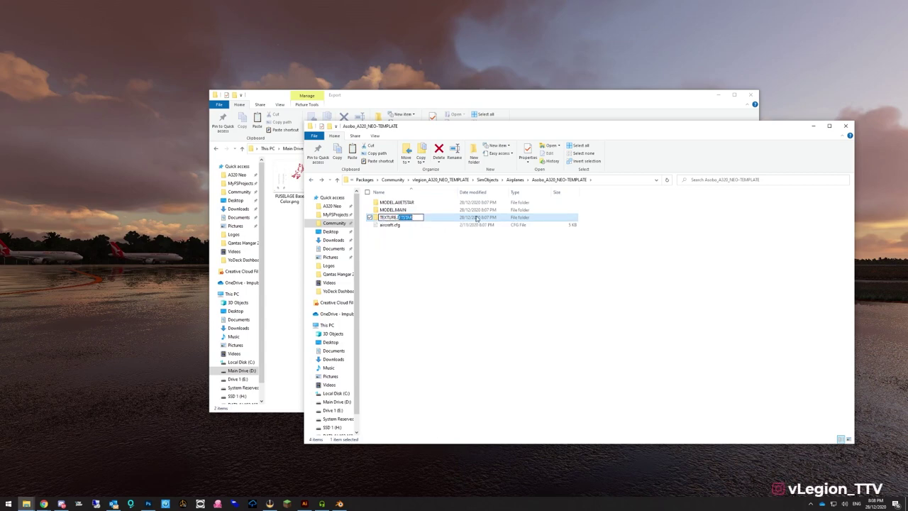
{"action": "type", "text": "TEMPLATE"}
{"action": "key", "text": "Return"}
Rename the MODEL.AIJETSTAR folder as MODEL.AITEMPLATE
{"action": "left_click", "coordinate": [407, 202]}
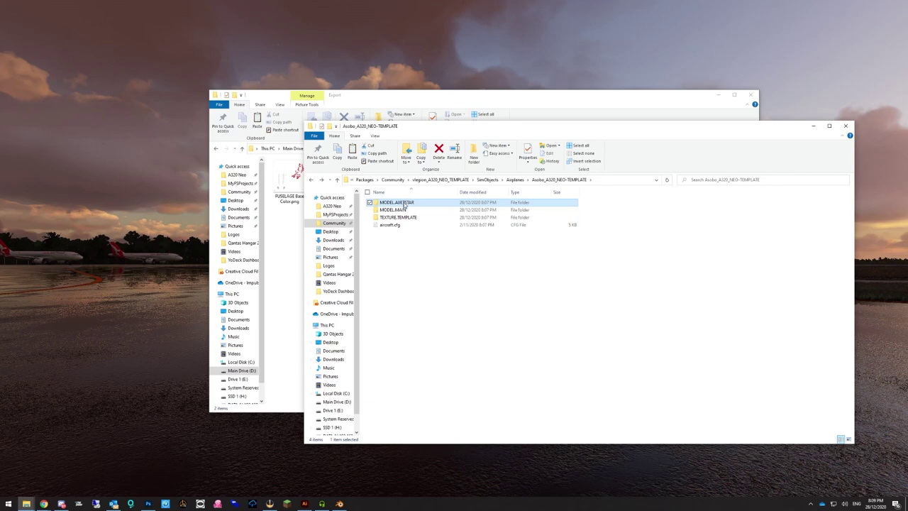
{"action": "left_click", "coordinate": [405, 202]}
{"action": "left_click_drag", "start_coordinate": [401, 202], "coordinate": [424, 202]}
{"action": "type", "text": "TEMPLATE"}
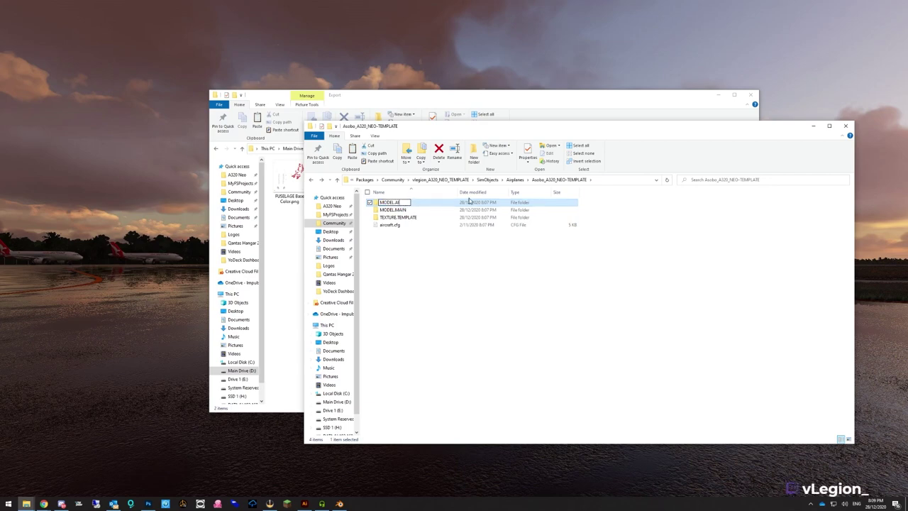
{"action": "key", "text": "Return"}
{"action": "left_click", "coordinate": [337, 274]}
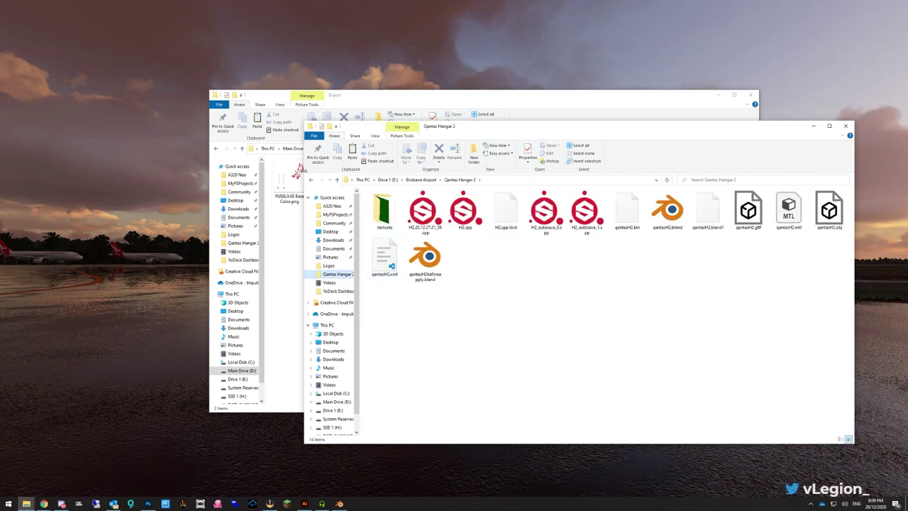
{"action": "key", "text": "alt+Left"}
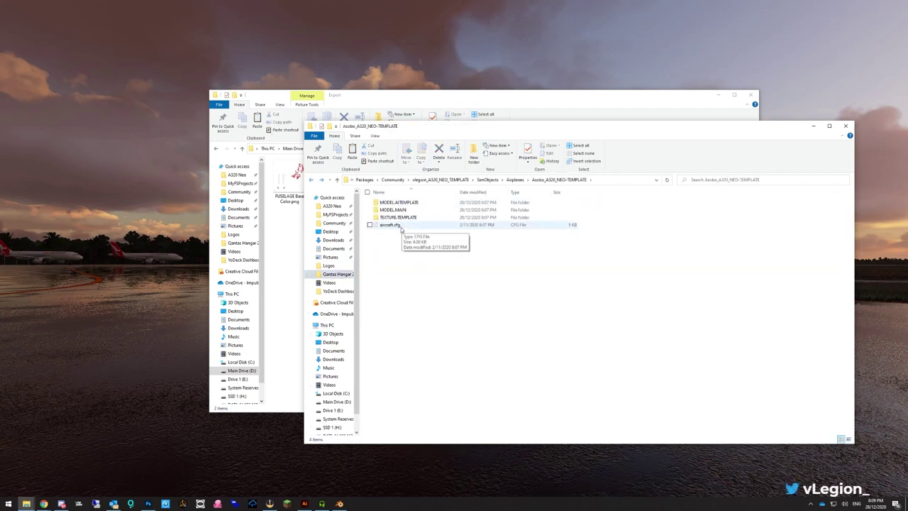
Open aircraft.cfg and set the texture folder value in the FLTSIM.0 section to TEMPLATE
{"action": "double_click", "coordinate": [400, 226]}
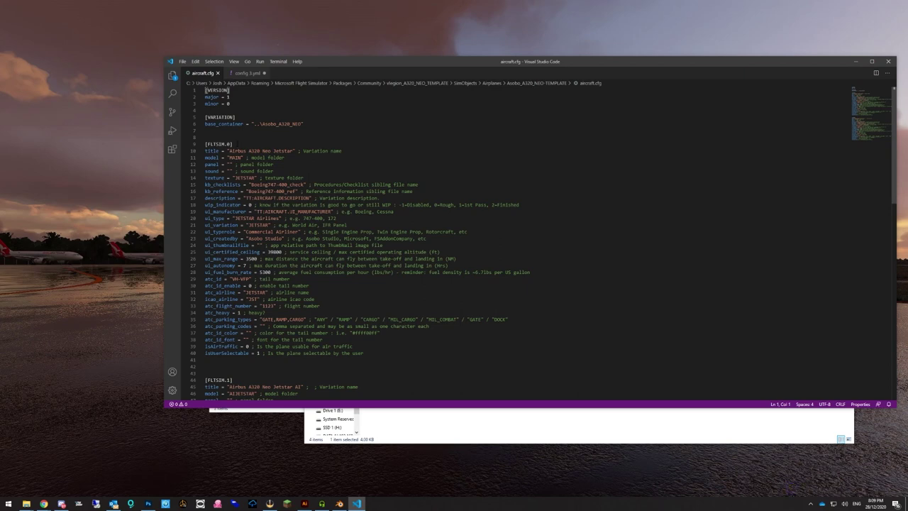
{"action": "left_click_drag", "start_coordinate": [279, 218], "coordinate": [227, 211]}
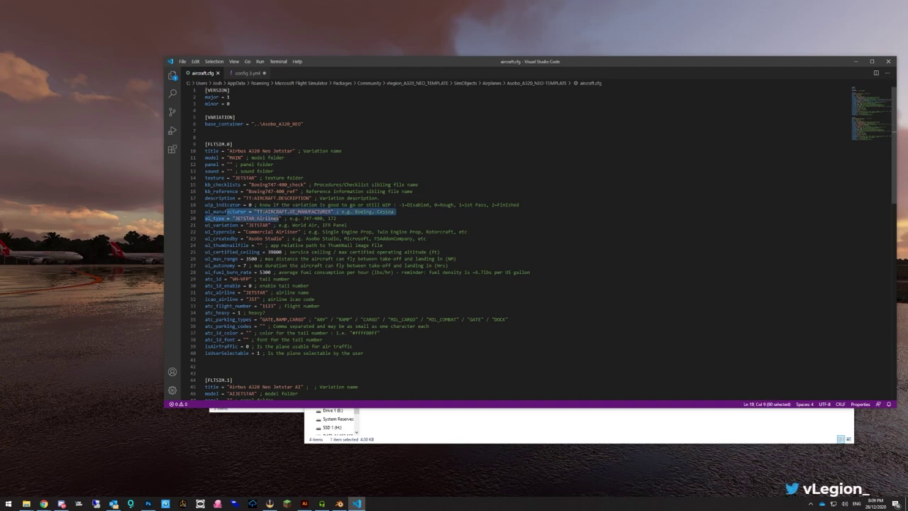
{"action": "left_click", "coordinate": [249, 245]}
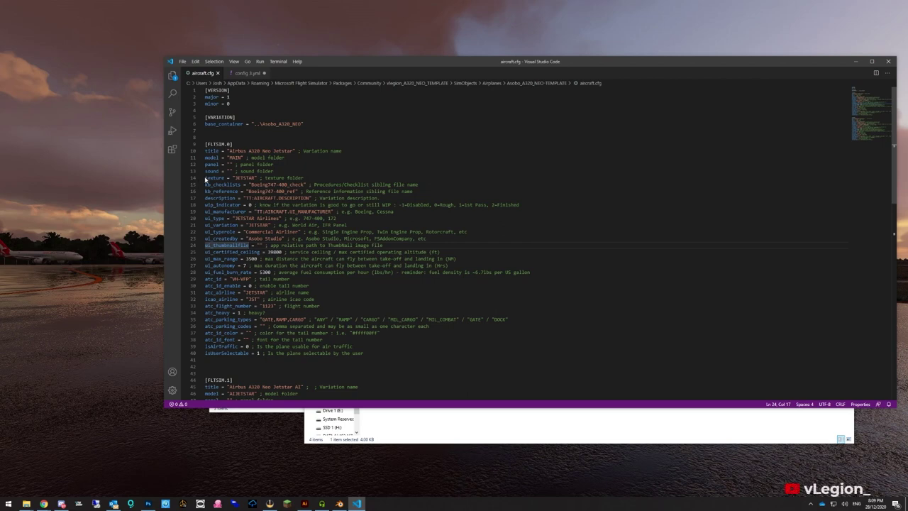
{"action": "left_click_drag", "start_coordinate": [208, 177], "coordinate": [304, 178]}
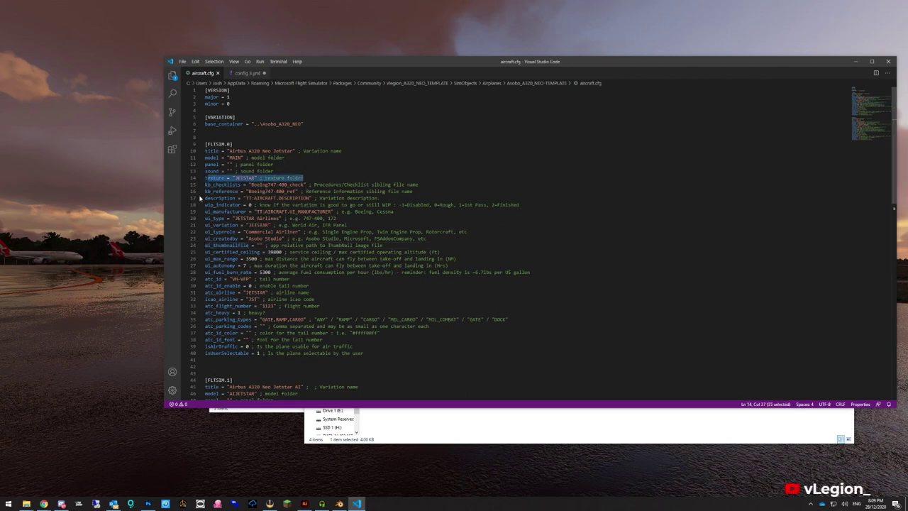
{"action": "double_click", "coordinate": [245, 178]}
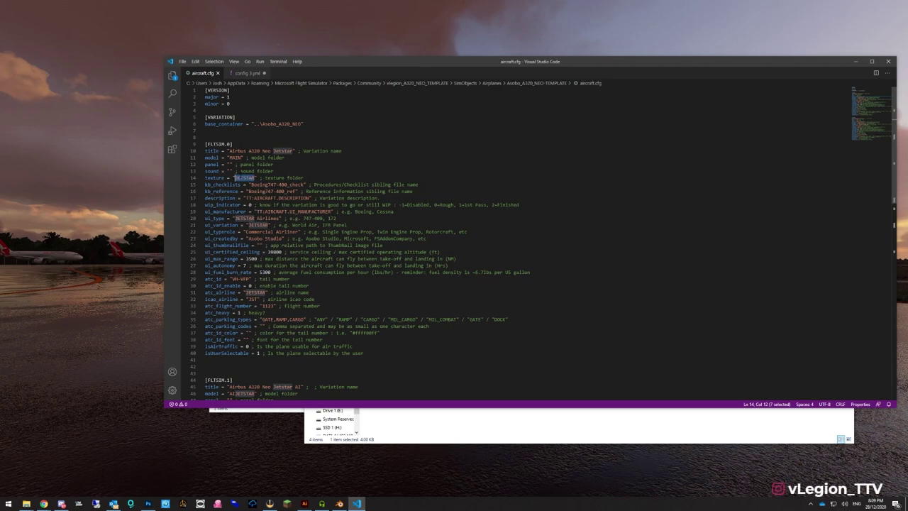
{"action": "type", "text": "TIGER"}
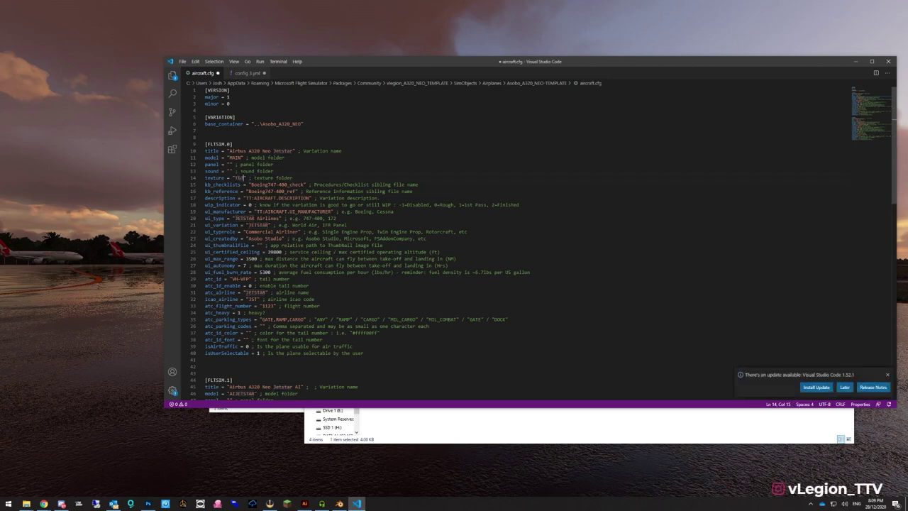
{"action": "type", "text": "AIR"}
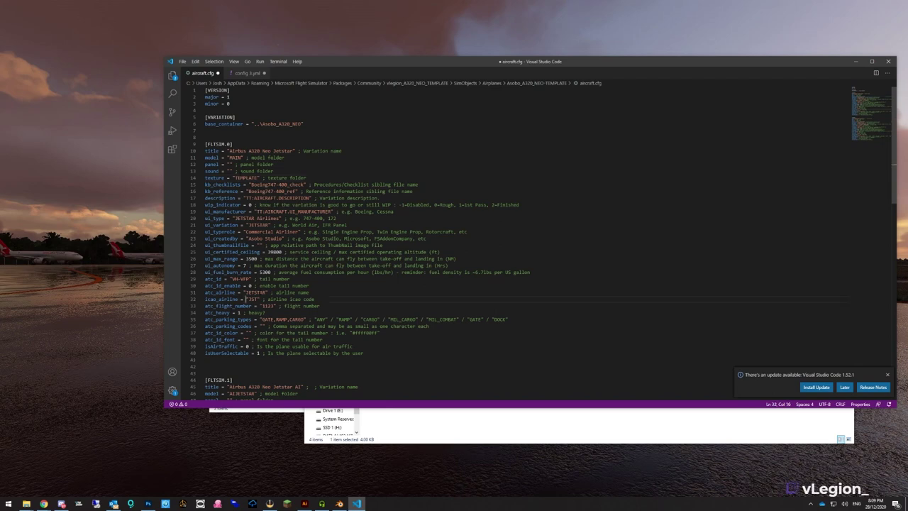
Review the airline name, ICAO code, tail number, variation and thumbnail entries in FLTSIM.0 and the title and model entries in FLTSIM.1
{"action": "left_click_drag", "start_coordinate": [261, 292], "coordinate": [245, 292]}
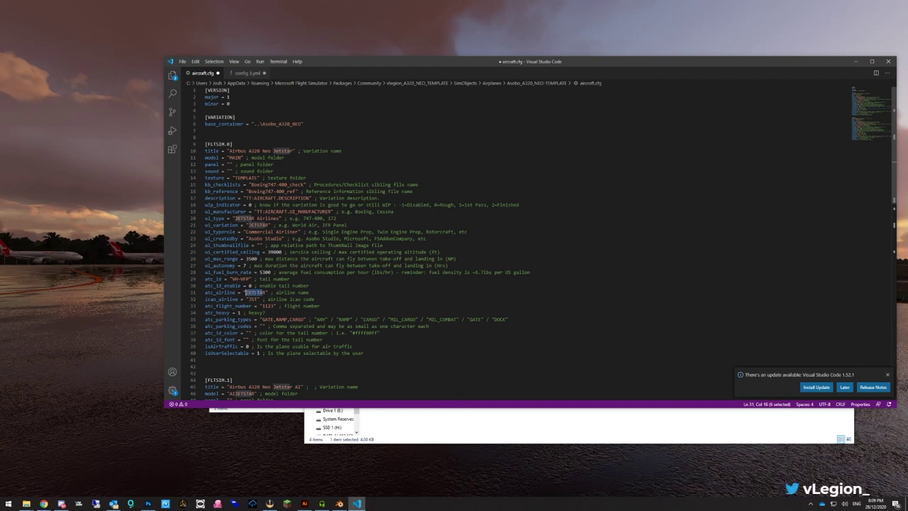
{"action": "left_click", "coordinate": [250, 299]}
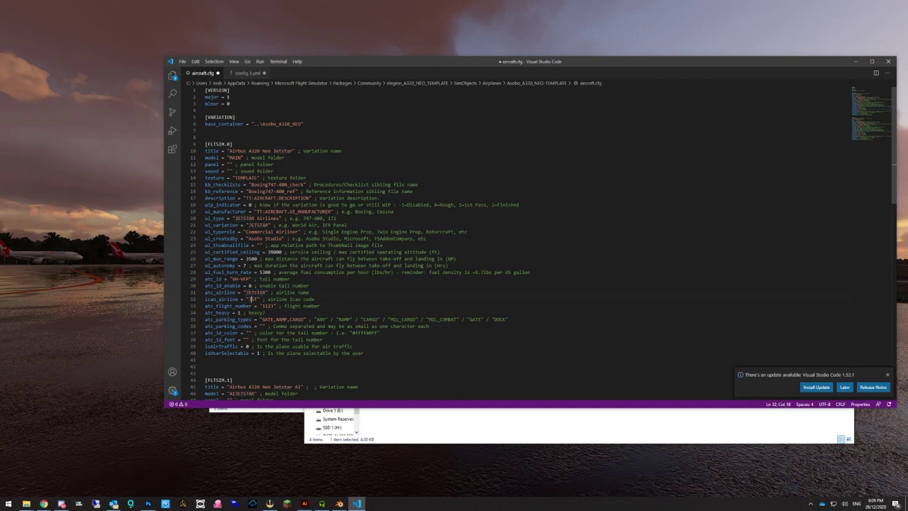
{"action": "left_click", "coordinate": [242, 279]}
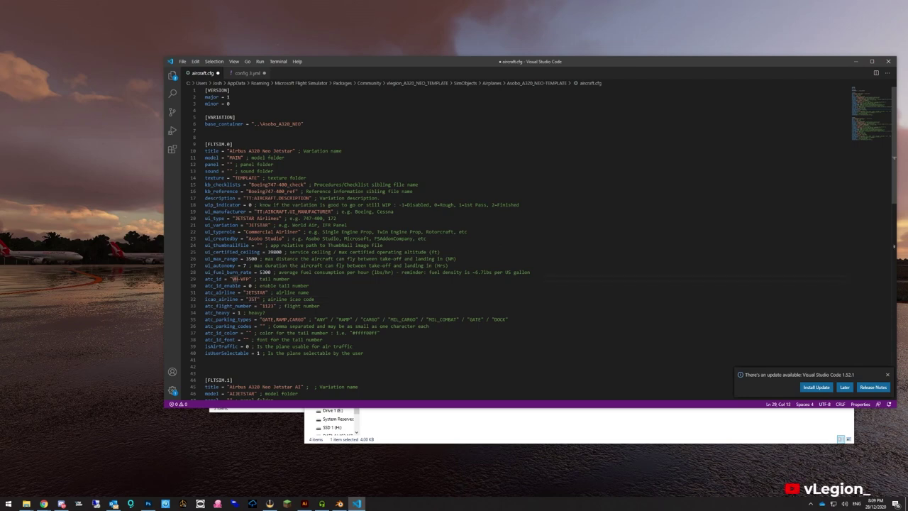
{"action": "left_click", "coordinate": [245, 292]}
{"action": "left_click", "coordinate": [261, 224]}
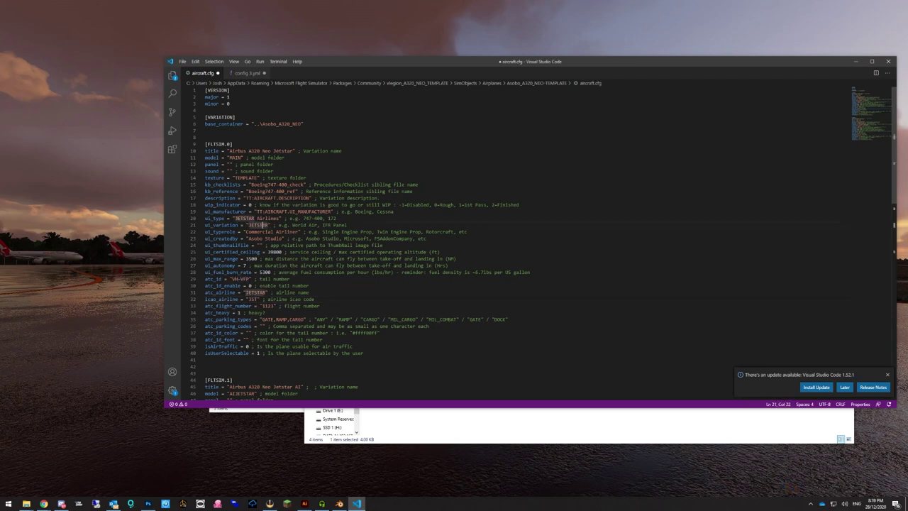
{"action": "left_click", "coordinate": [272, 171]}
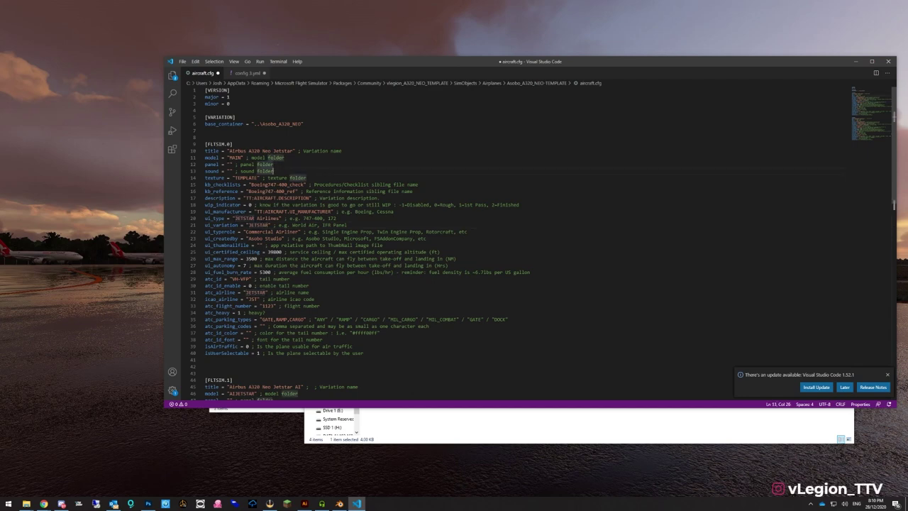
{"action": "left_click", "coordinate": [266, 245]}
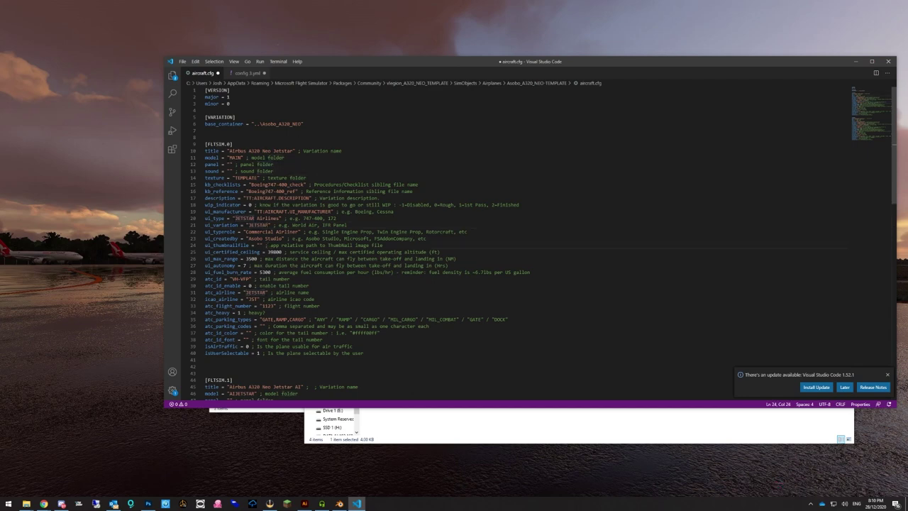
{"action": "scroll", "coordinate": [267, 245], "scroll_direction": "down", "scroll_amount": 9}
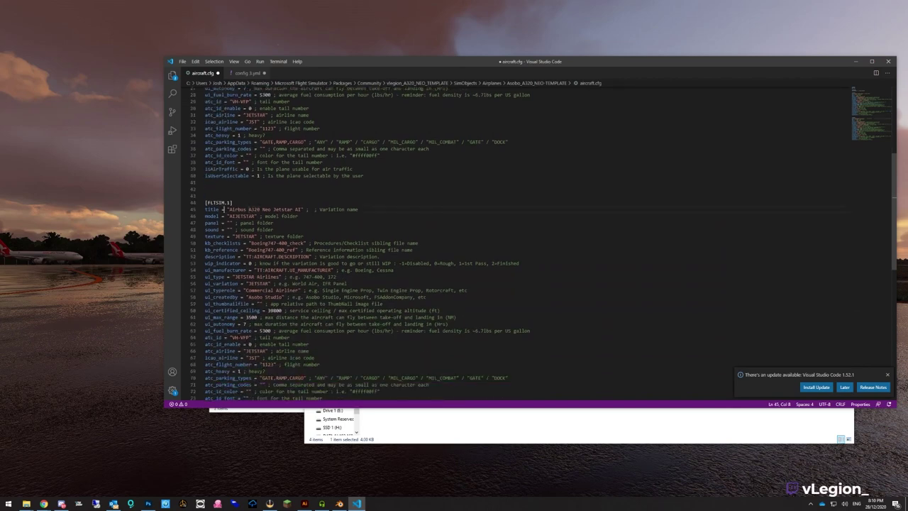
{"action": "left_click", "coordinate": [297, 209]}
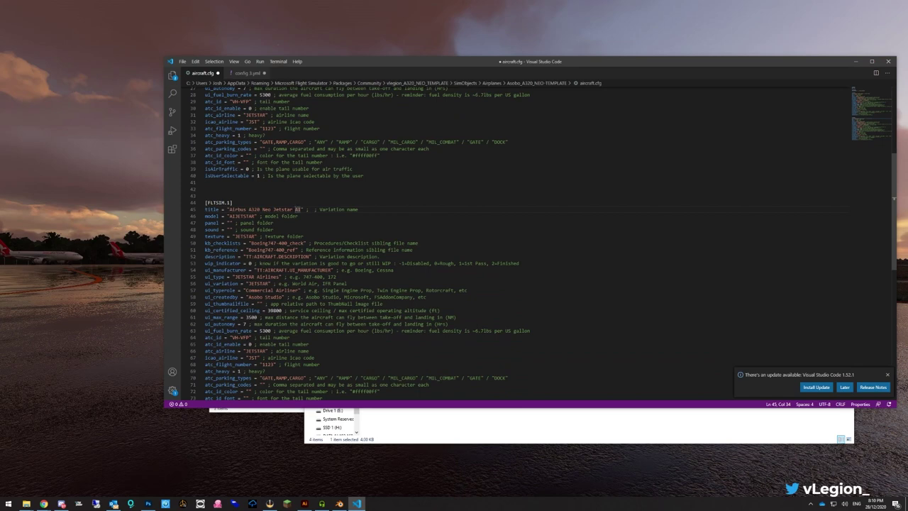
{"action": "scroll", "coordinate": [539, 241], "scroll_direction": "up", "scroll_amount": 2}
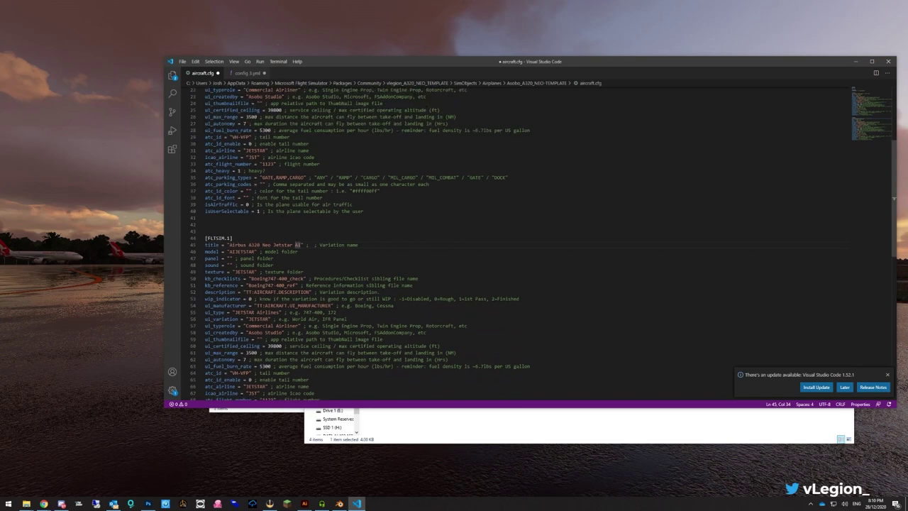
{"action": "scroll", "coordinate": [539, 241], "scroll_direction": "down", "scroll_amount": 2}
{"action": "scroll", "coordinate": [539, 241], "scroll_direction": "up", "scroll_amount": 5}
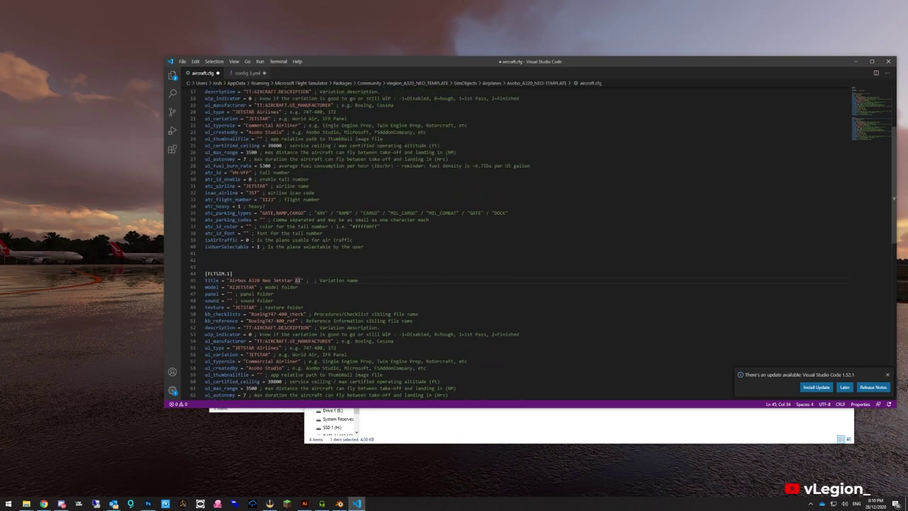
{"action": "scroll", "coordinate": [539, 241], "scroll_direction": "down", "scroll_amount": 2}
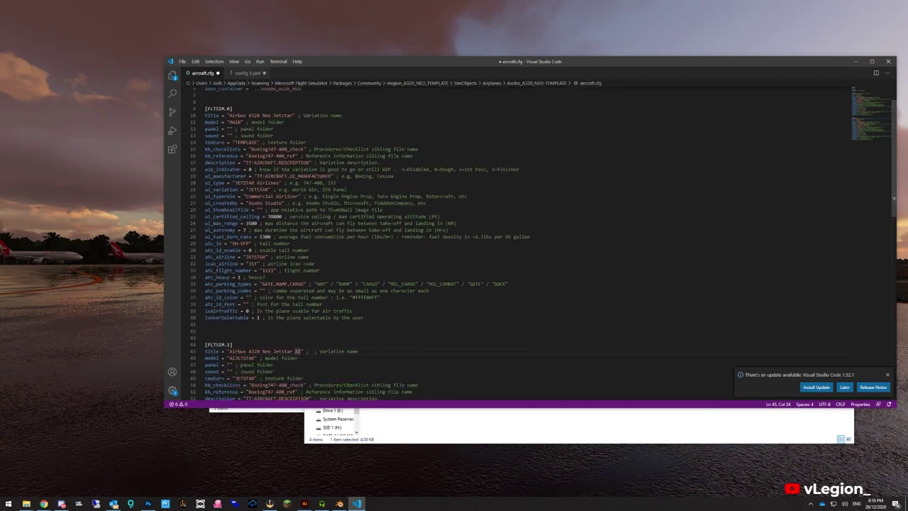
{"action": "left_click", "coordinate": [270, 358]}
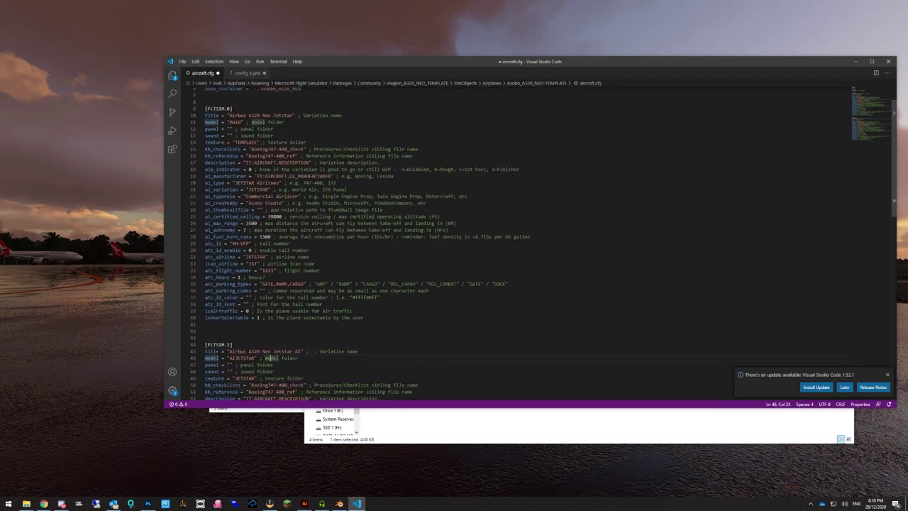
Set the variation title in the FLTSIM.0 section to "Airbus A320 Neo Template"
{"action": "left_click_drag", "start_coordinate": [273, 115], "coordinate": [293, 115]}
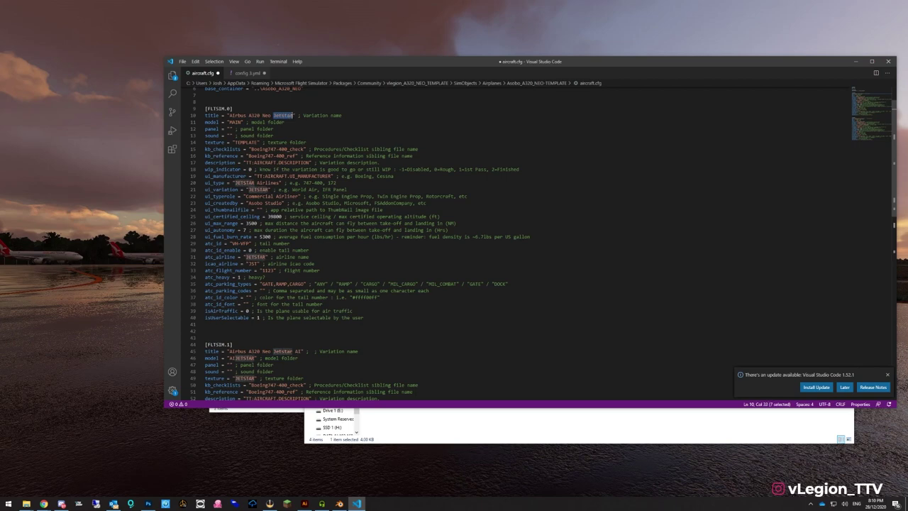
{"action": "key", "text": "BackSpace"}
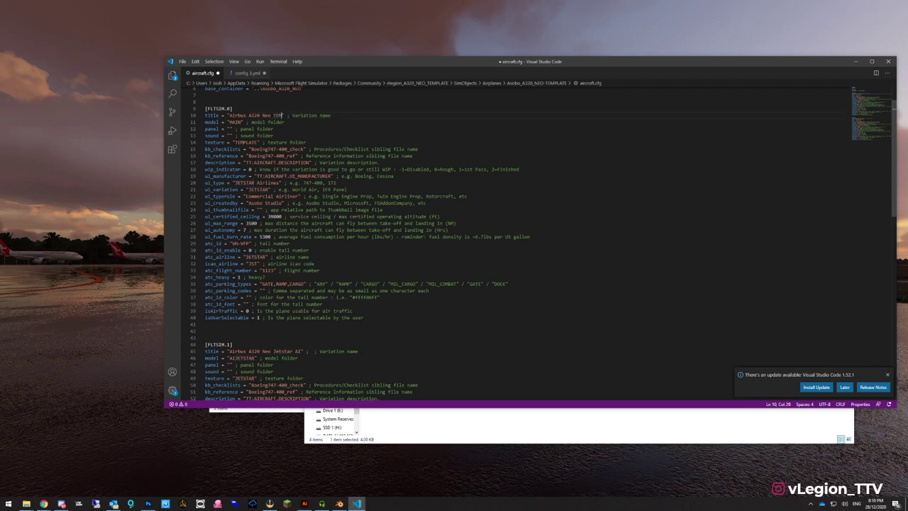
{"action": "type", "text": "Tiger"}
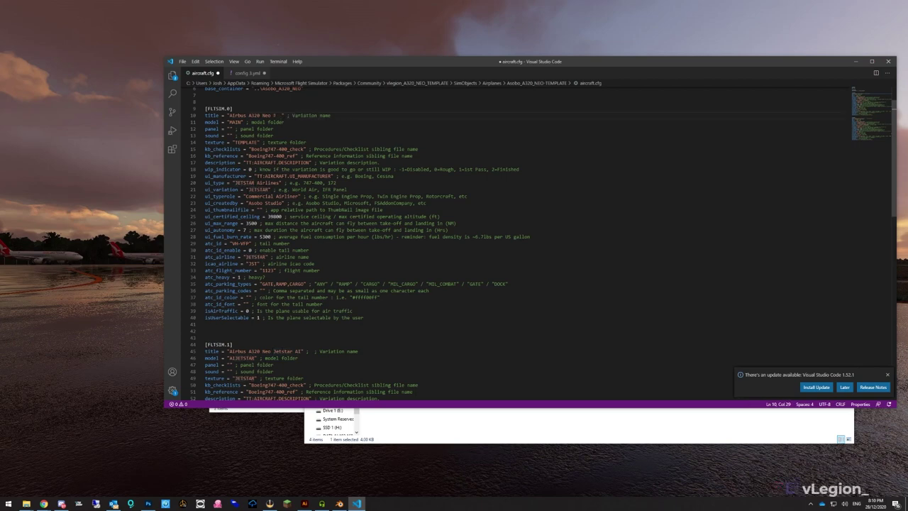
{"action": "key", "text": "BackSpace"}
{"action": "key", "text": "BackSpace"}
{"action": "key", "text": "BackSpace"}
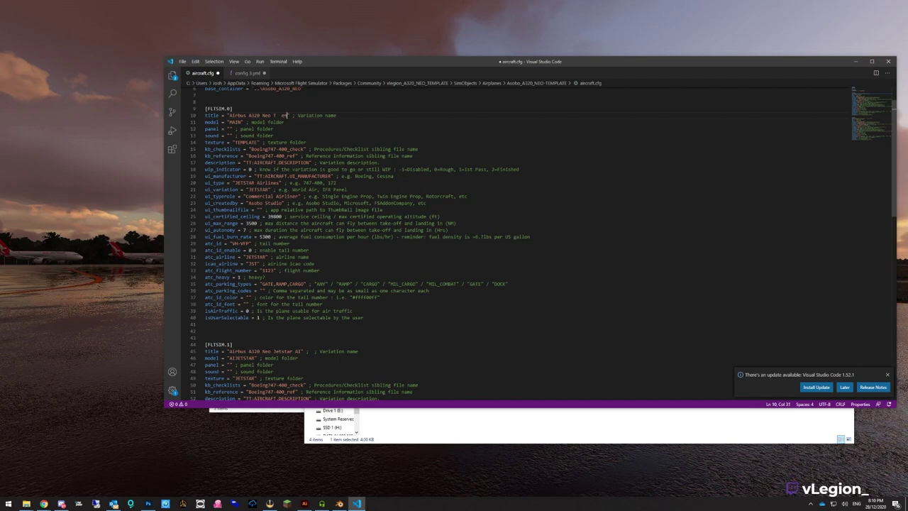
{"action": "type", "text": "mplate"}
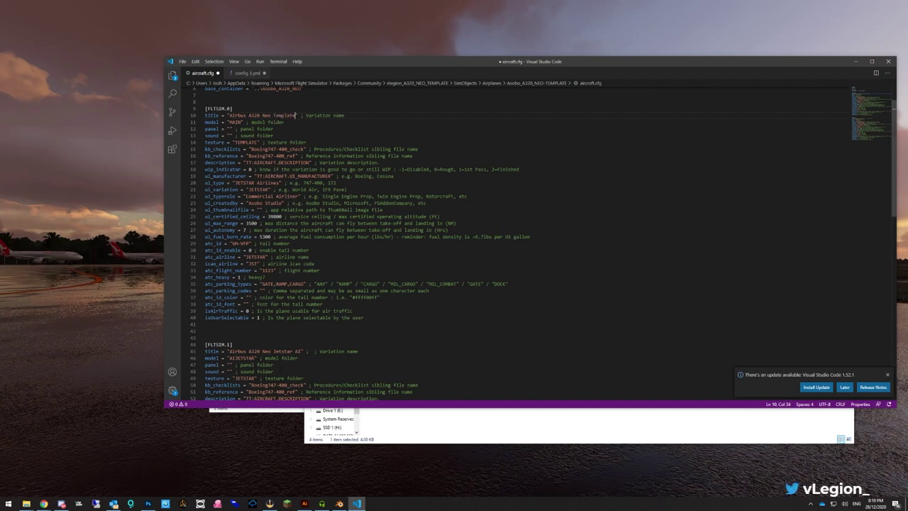
In the FLTSIM.1 section, set the title to "Airbus A320 Neo Template AI" and the model folder to AITEMPLATE
{"action": "double_click", "coordinate": [282, 351]}
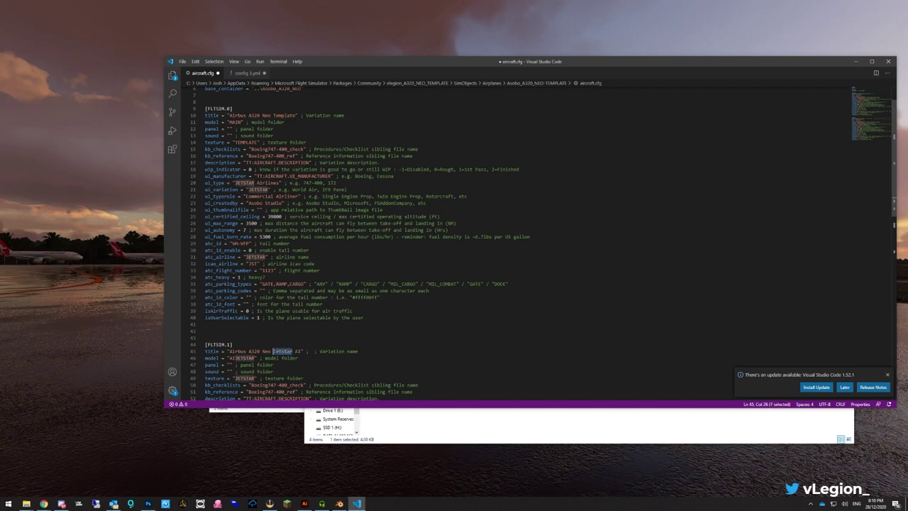
{"action": "type", "text": "Template"}
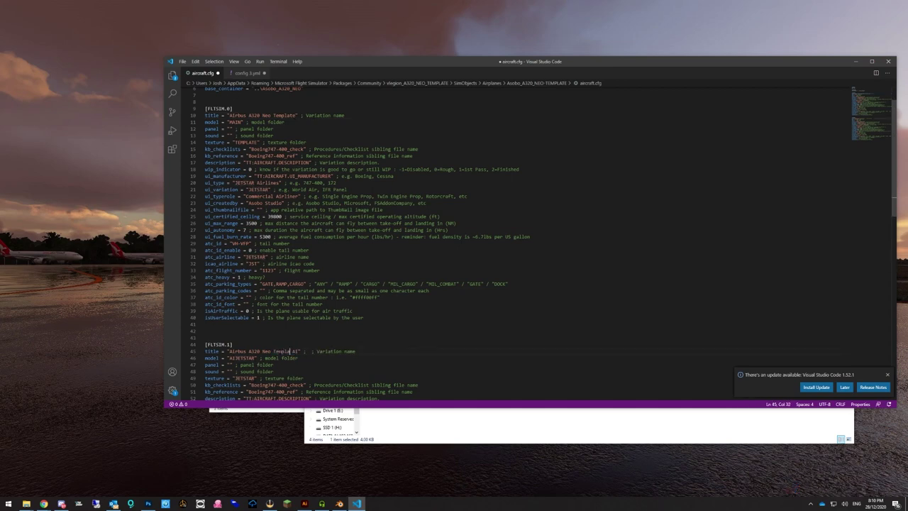
{"action": "scroll", "coordinate": [497, 241], "scroll_direction": "down", "scroll_amount": 7}
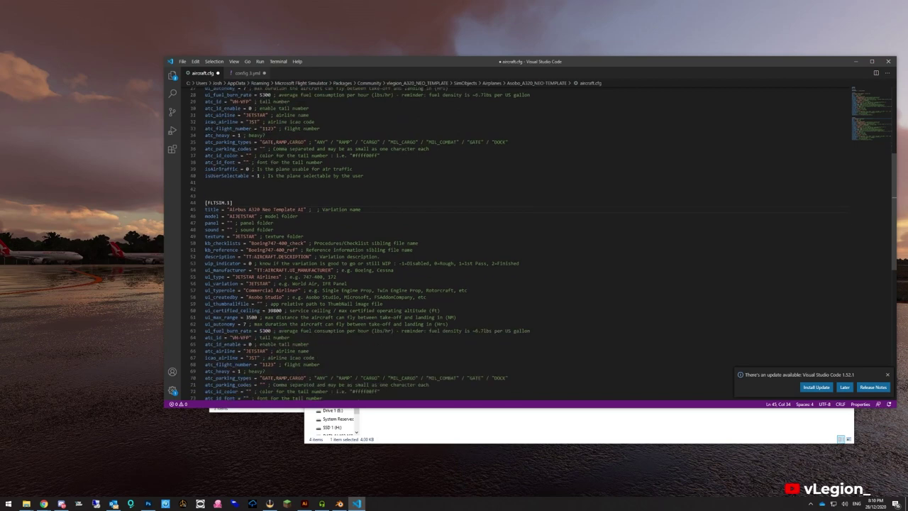
{"action": "left_click_drag", "start_coordinate": [236, 215], "coordinate": [257, 215]}
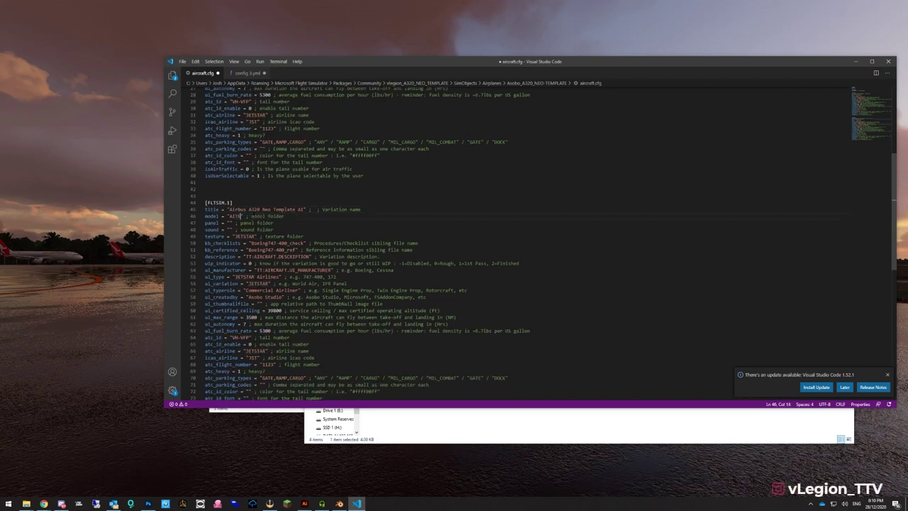
{"action": "type", "text": "TEMPLATE"}
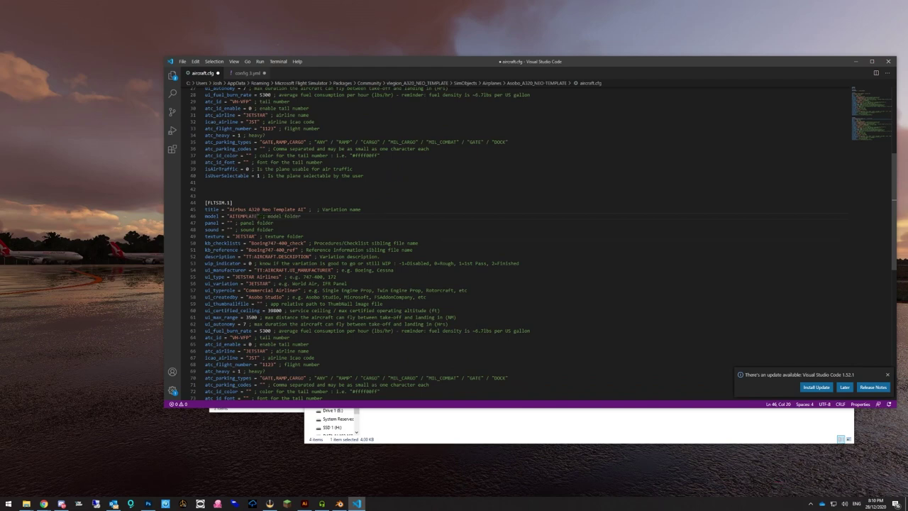
Set the texture folder value in the FLTSIM.1 section to TEMPLATE
{"action": "double_click", "coordinate": [241, 236]}
{"action": "key", "text": "BackSpace"}
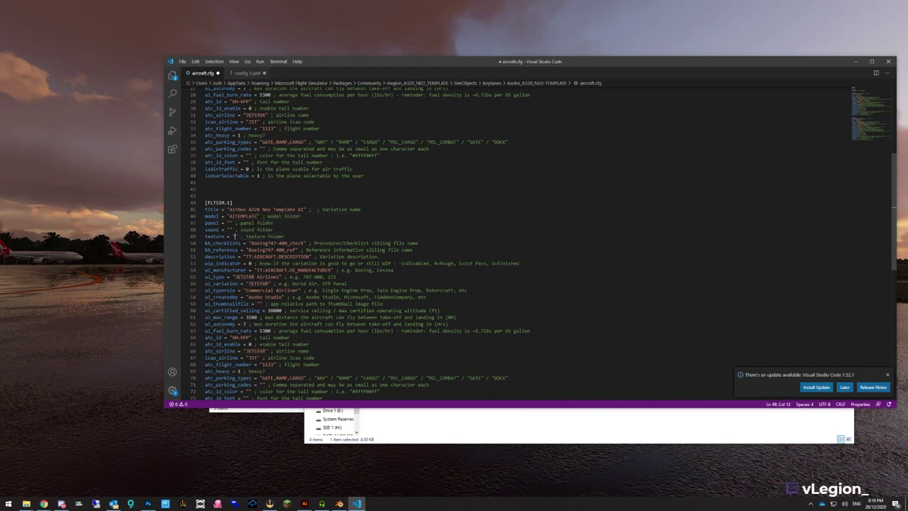
{"action": "type", "text": "TEMPLATE"}
{"action": "left_click", "coordinate": [278, 250]}
Check the FLTSIM.0 model entry and the air traffic and user-selectable settings in FLTSIM.1, and save aircraft.cfg
{"action": "scroll", "coordinate": [497, 242], "scroll_direction": "up", "scroll_amount": 9}
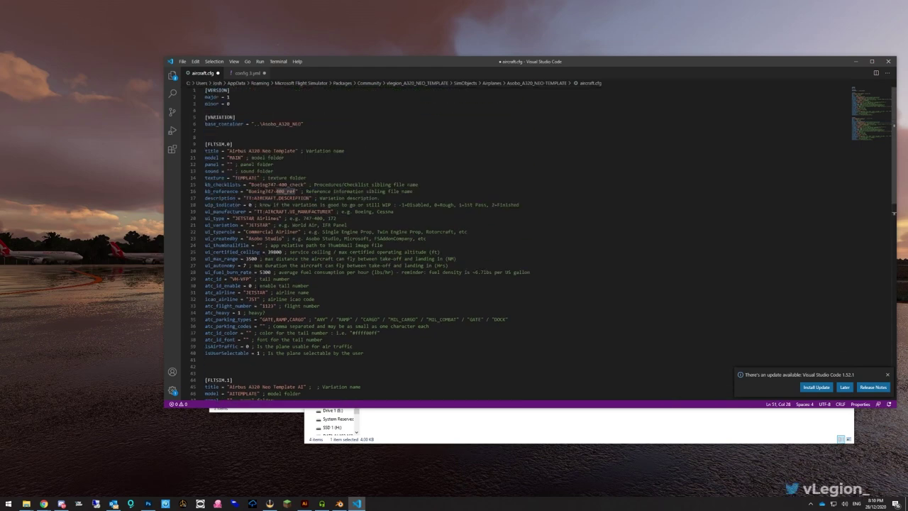
{"action": "scroll", "coordinate": [244, 90], "scroll_direction": "down", "scroll_amount": 2}
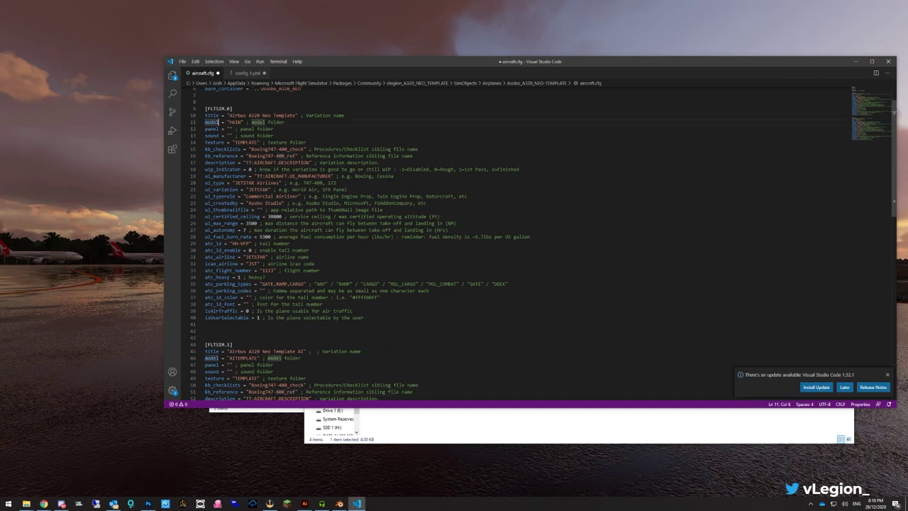
{"action": "double_click", "coordinate": [235, 122]}
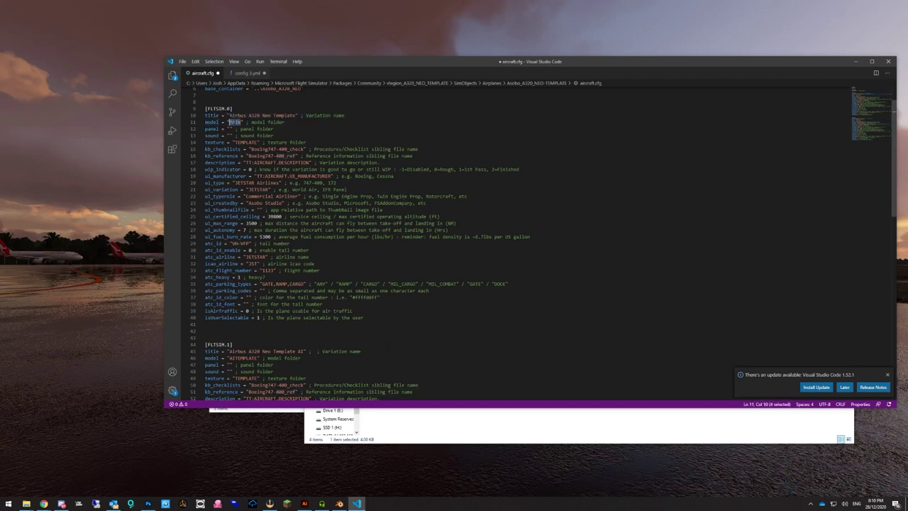
{"action": "scroll", "coordinate": [497, 242], "scroll_direction": "down", "scroll_amount": 10}
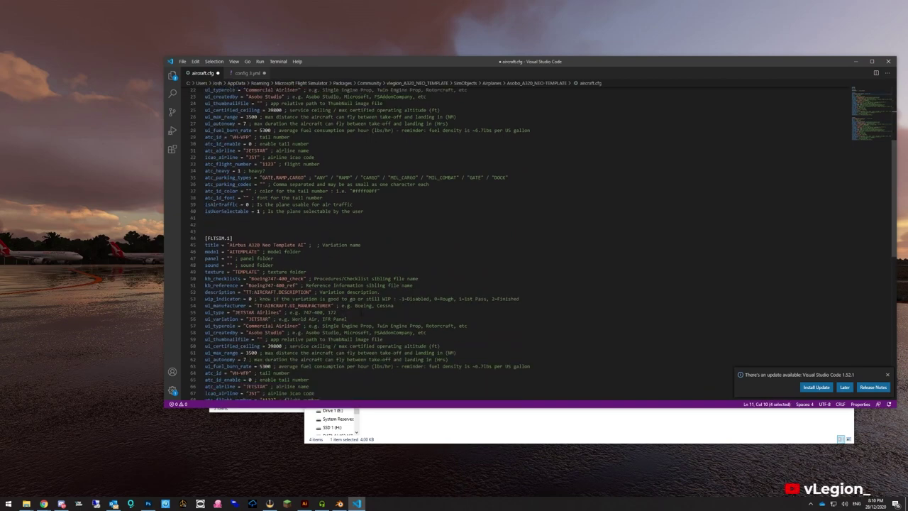
{"action": "left_click", "coordinate": [337, 206]}
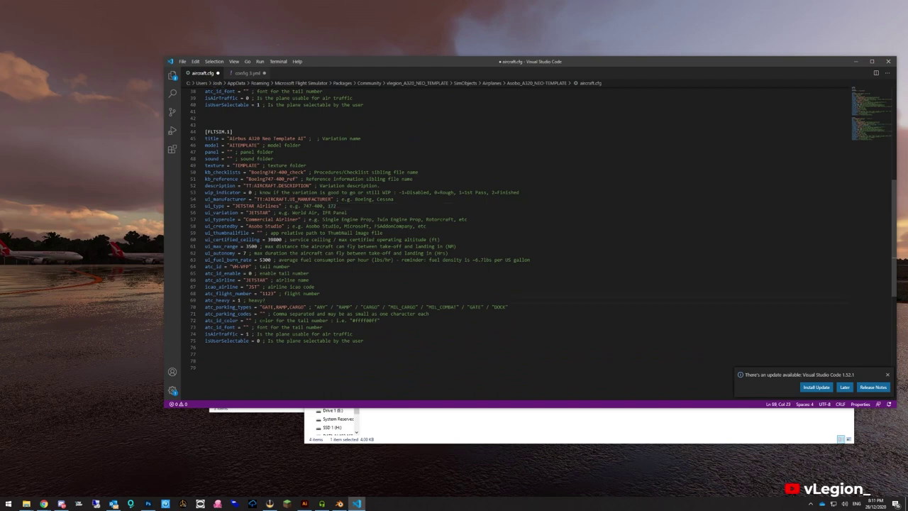
{"action": "left_click", "coordinate": [334, 341]}
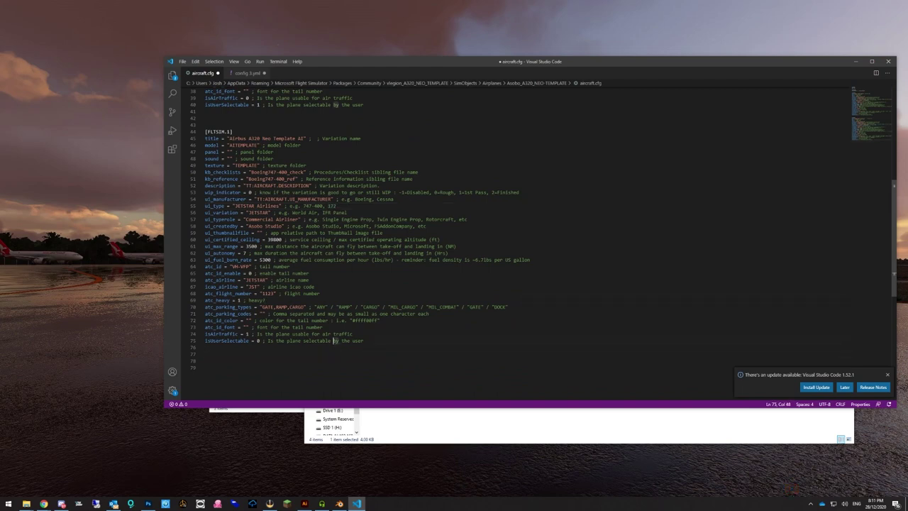
{"action": "left_click", "coordinate": [317, 293]}
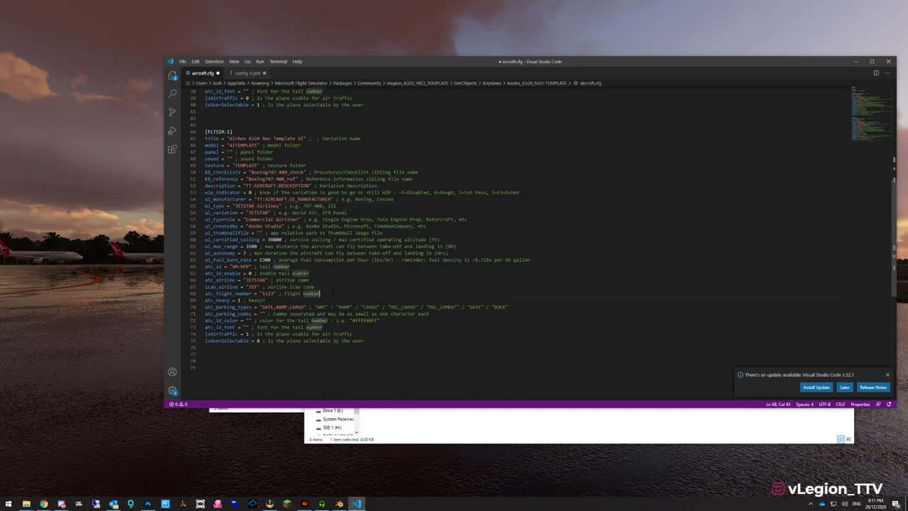
{"action": "scroll", "coordinate": [316, 293], "scroll_direction": "down", "scroll_amount": 3}
{"action": "left_click", "coordinate": [305, 329]}
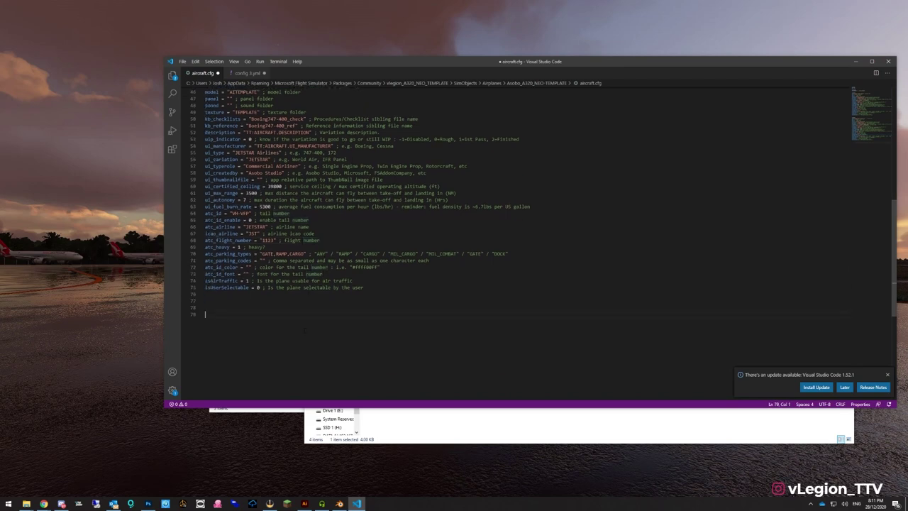
{"action": "key", "text": "ctrl+s"}
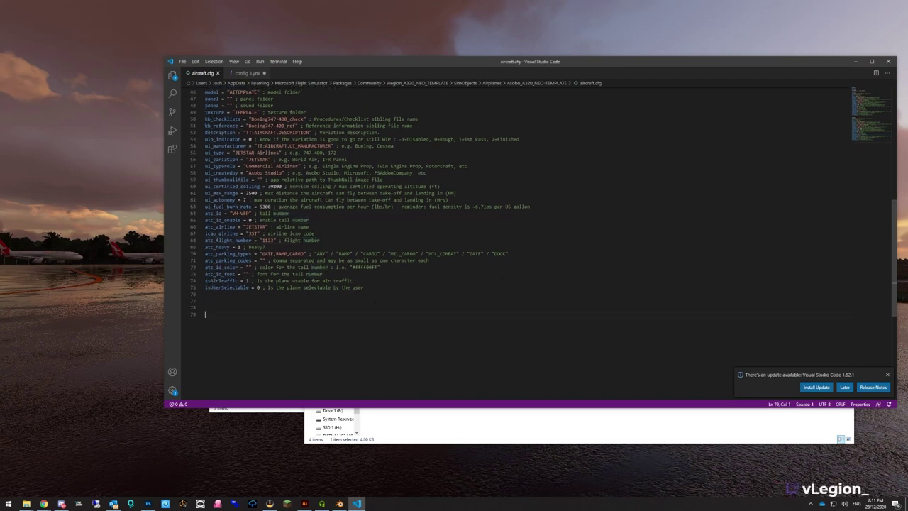
Recheck the aircraft type and texture folder entries in the FLTSIM.1 section
{"action": "scroll", "coordinate": [247, 223], "scroll_direction": "up", "scroll_amount": 4}
{"action": "left_click", "coordinate": [246, 224]}
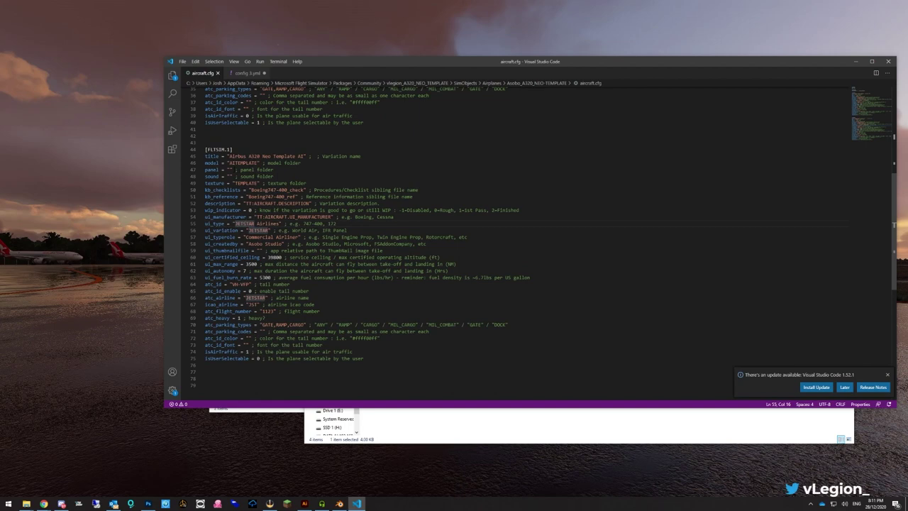
{"action": "left_click_drag", "start_coordinate": [227, 183], "coordinate": [260, 183]}
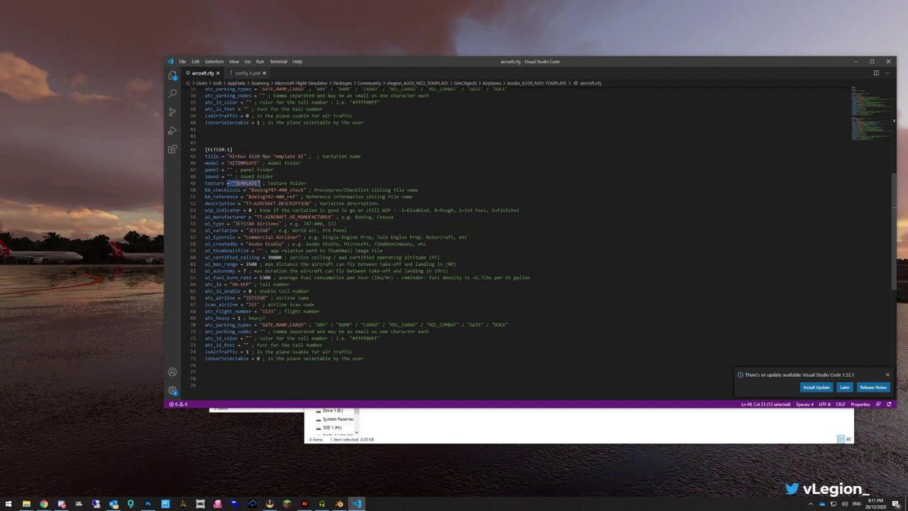
{"action": "left_click", "coordinate": [306, 183]}
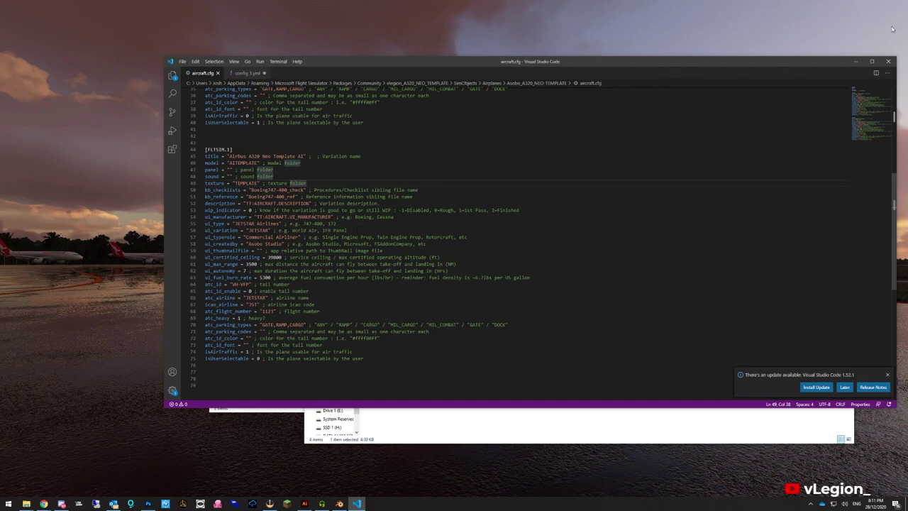
Switch to the package's File Explorer window and open the TEXTURE.TEMPLATE folder
{"action": "left_click", "coordinate": [854, 62]}
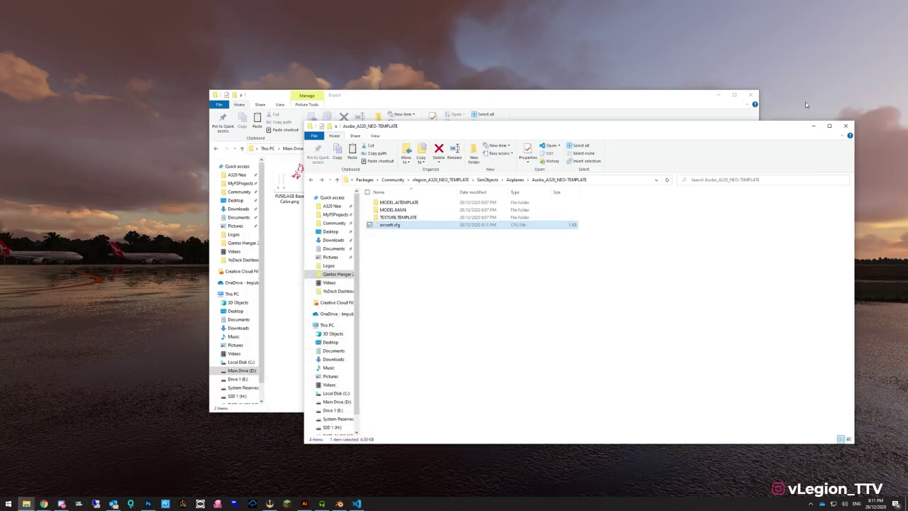
{"action": "left_click", "coordinate": [406, 217]}
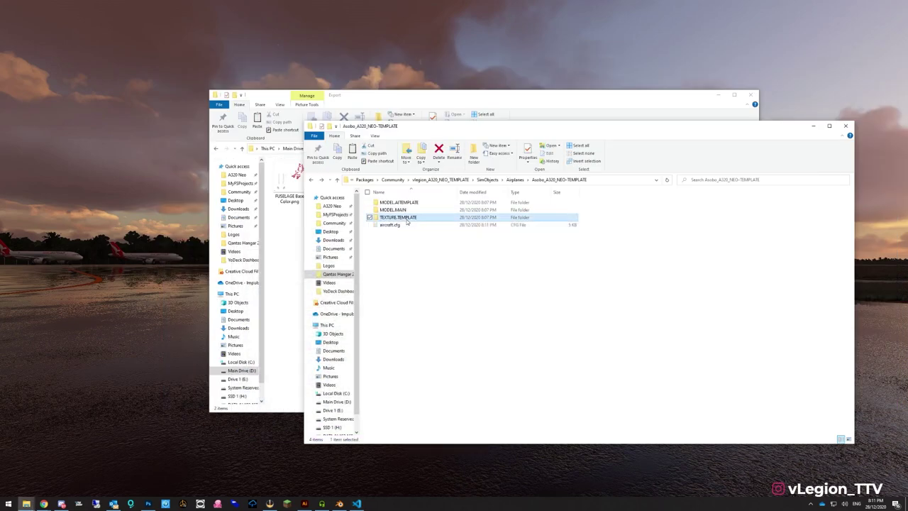
{"action": "left_click", "coordinate": [419, 268]}
{"action": "double_click", "coordinate": [398, 218]}
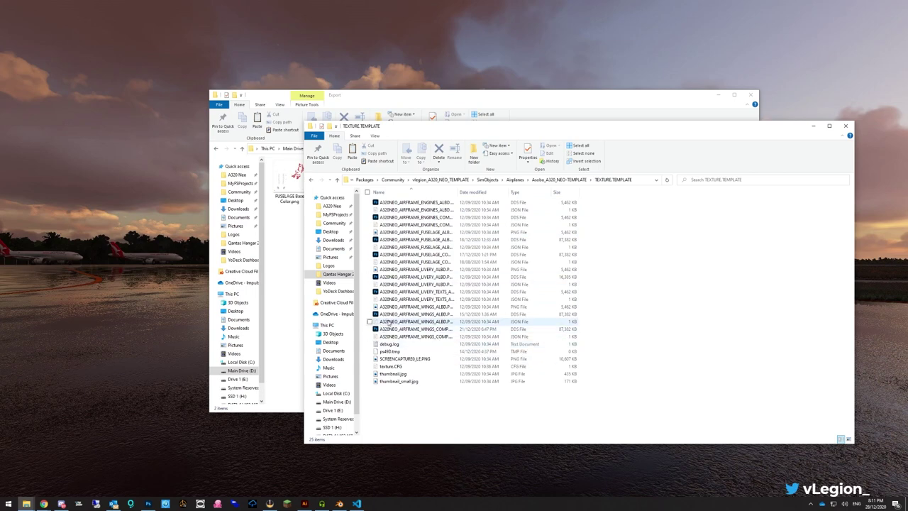
Widen the file name column and open A320NEO_AIRFRAME_WINGS_ALBD.PNG.DDS in Photoshop
{"action": "left_click", "coordinate": [370, 314]}
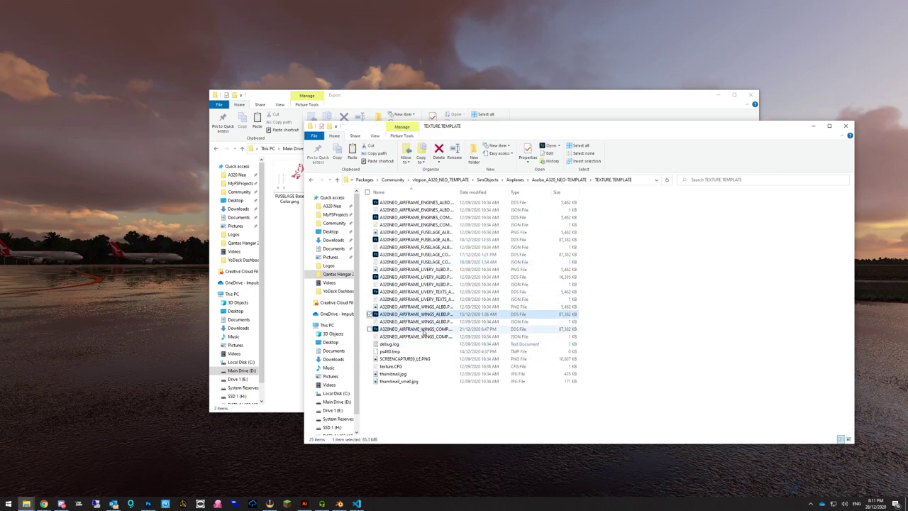
{"action": "double_click", "coordinate": [458, 193]}
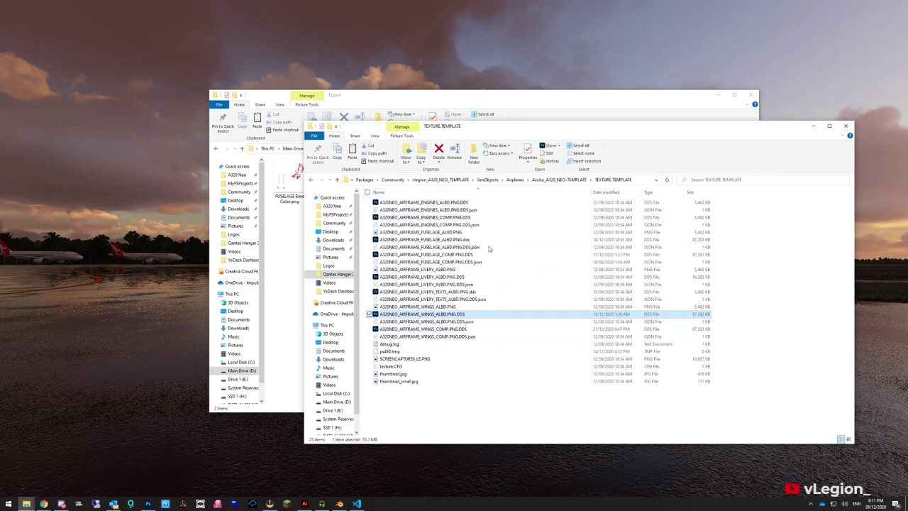
{"action": "left_click", "coordinate": [440, 323]}
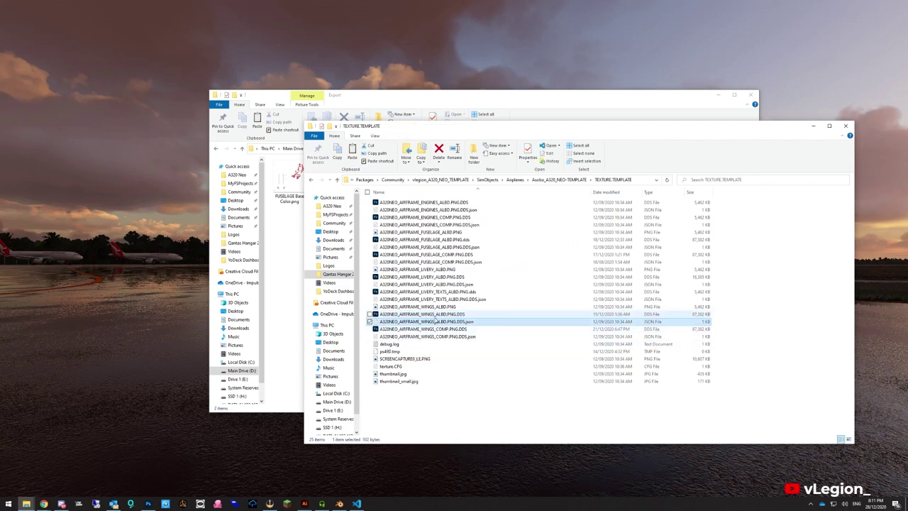
{"action": "left_click", "coordinate": [442, 314]}
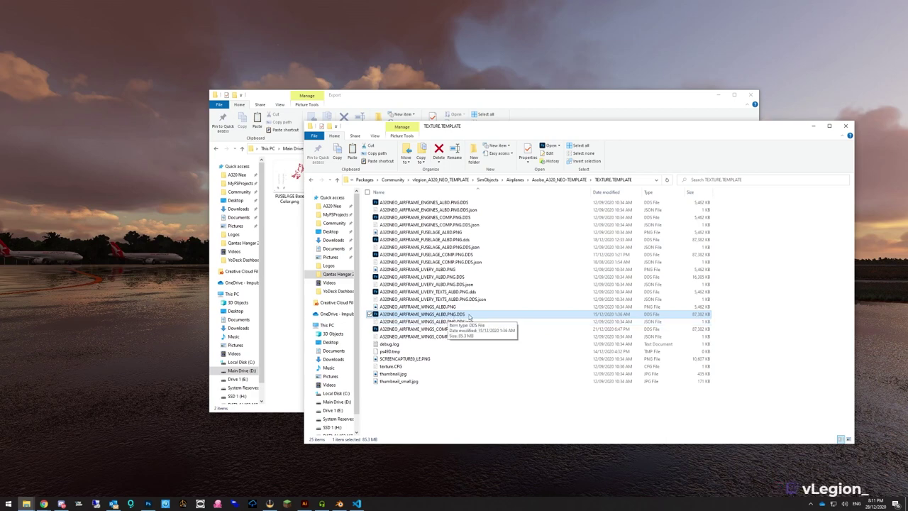
{"action": "double_click", "coordinate": [468, 316]}
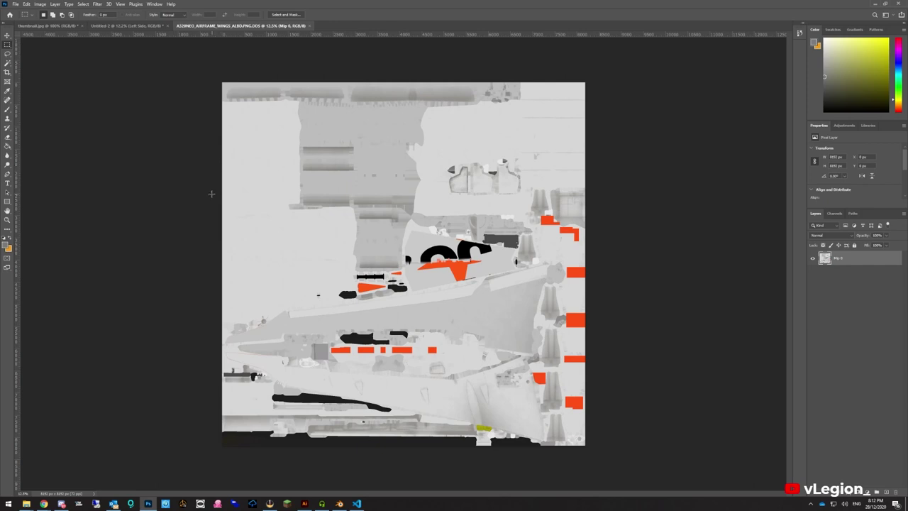
Place WINGS Base Color.png from the Export folder over the wings texture at full canvas size
{"action": "mouse_move", "coordinate": [26, 504]}
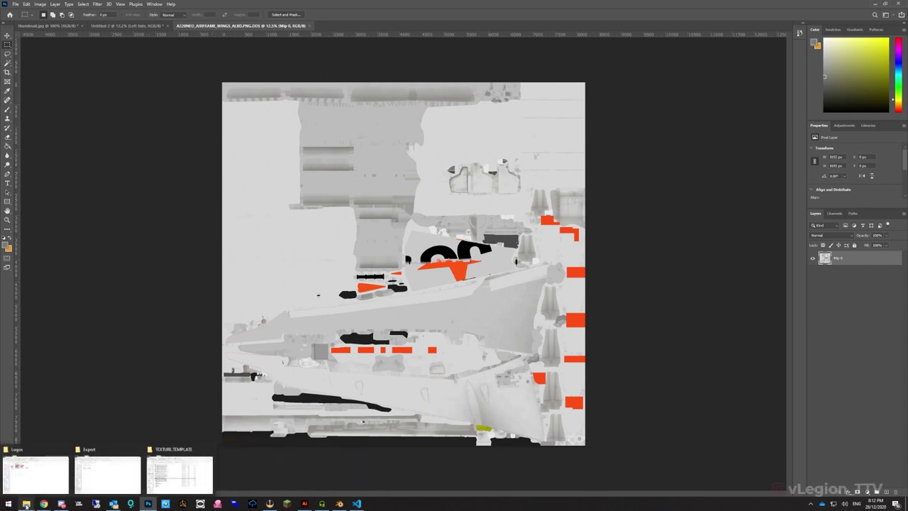
{"action": "left_click", "coordinate": [95, 476]}
{"action": "left_click", "coordinate": [331, 183]}
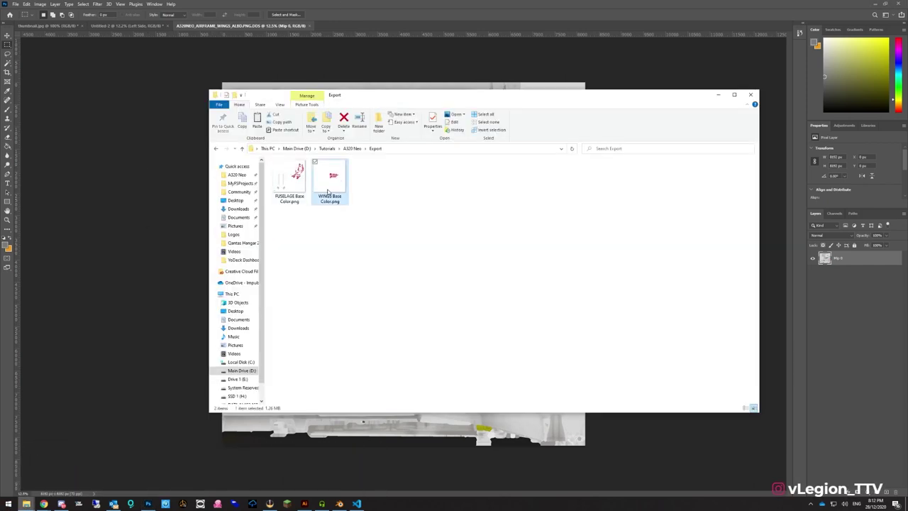
{"action": "left_click_drag", "start_coordinate": [330, 186], "coordinate": [401, 359]}
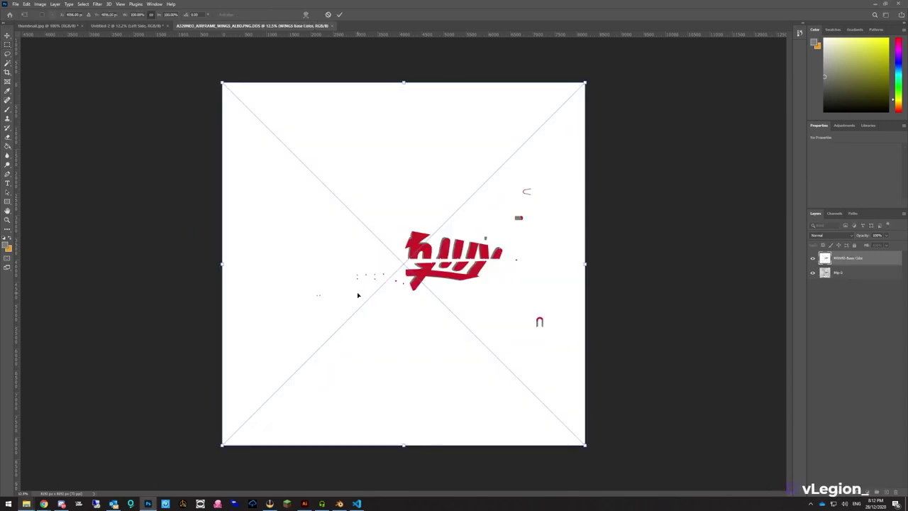
{"action": "key", "text": "Return"}
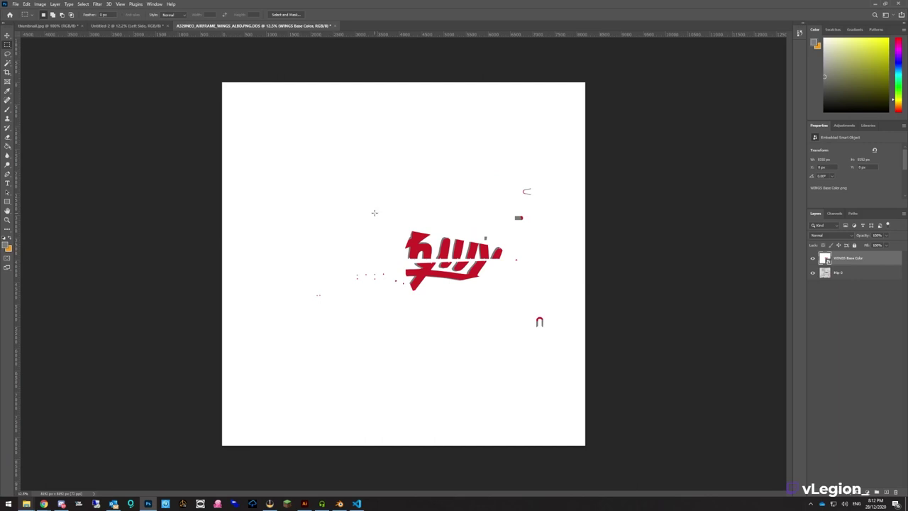
Begin saving the wings texture under the DDS - NVIDIA Texture Tools Exporter format in the TEXTURE.TEMPLATE folder
{"action": "left_click", "coordinate": [15, 4]}
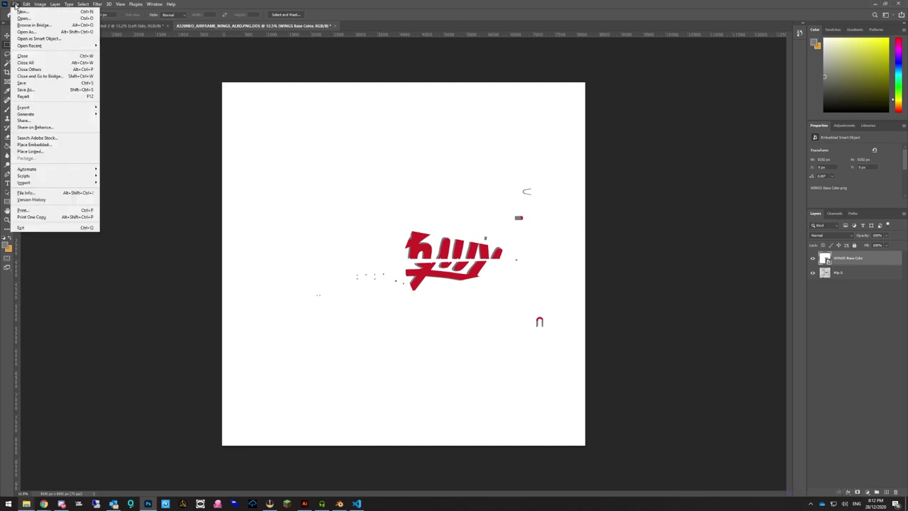
{"action": "left_click", "coordinate": [26, 92]}
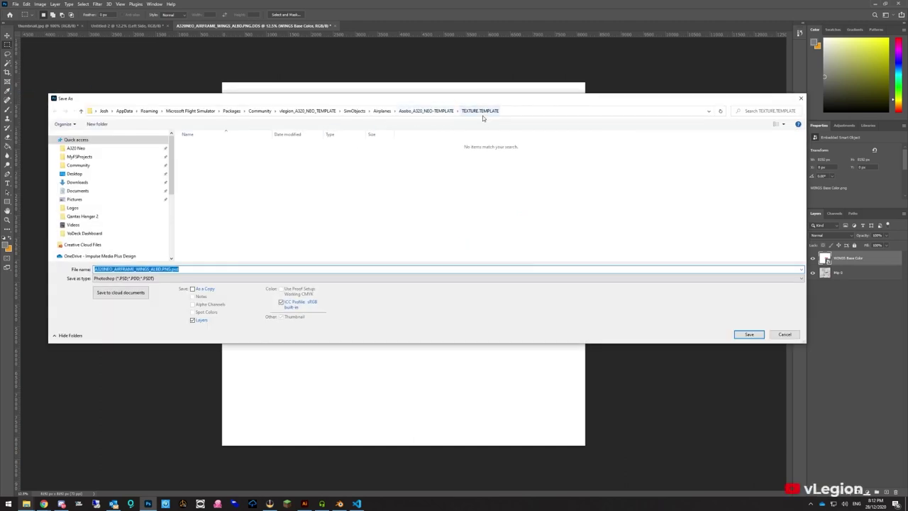
{"action": "left_click", "coordinate": [133, 279]}
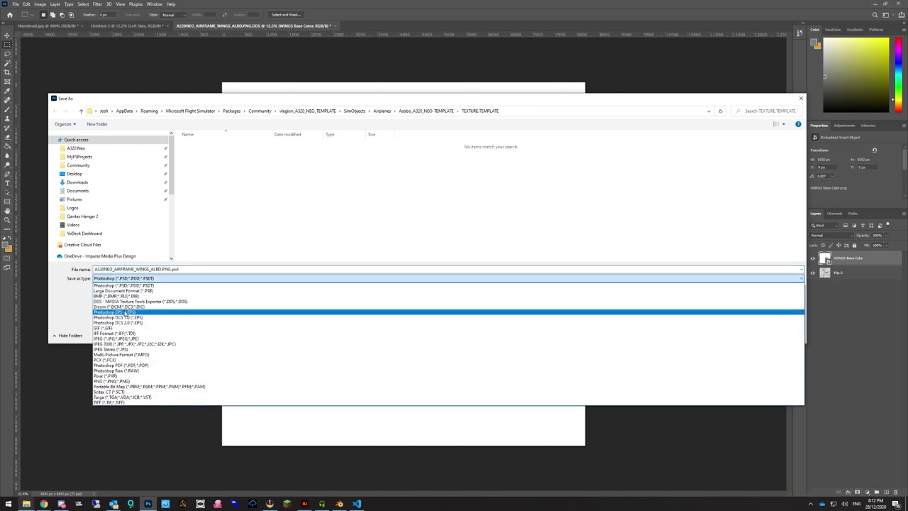
{"action": "left_click", "coordinate": [111, 302]}
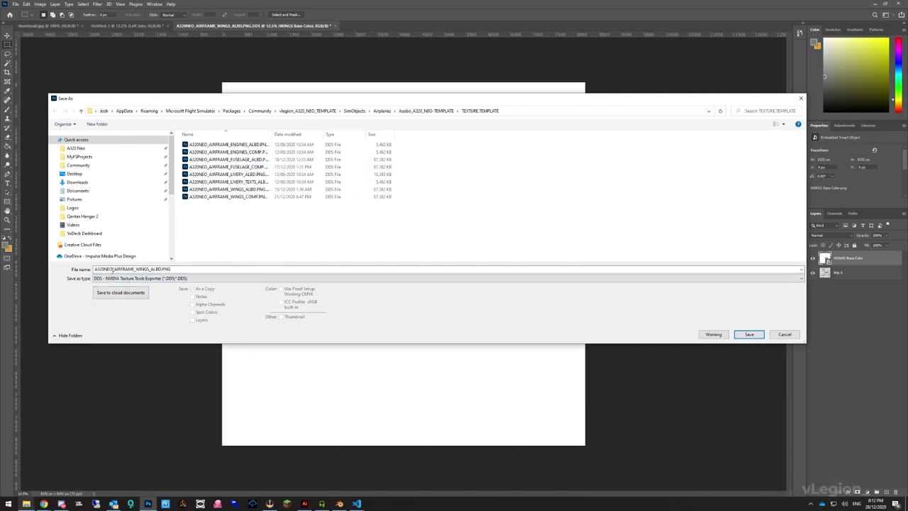
Choose the existing A320NEO_AIRFRAME_WINGS_ALBD.PNG.DDS as the file name for the saved wings texture
{"action": "left_click", "coordinate": [162, 269]}
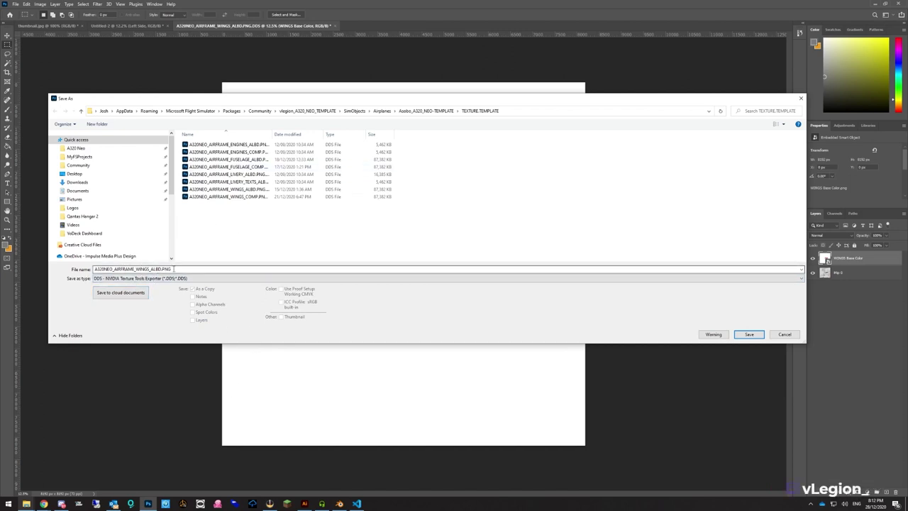
{"action": "double_click", "coordinate": [174, 269]}
{"action": "left_click", "coordinate": [175, 269]}
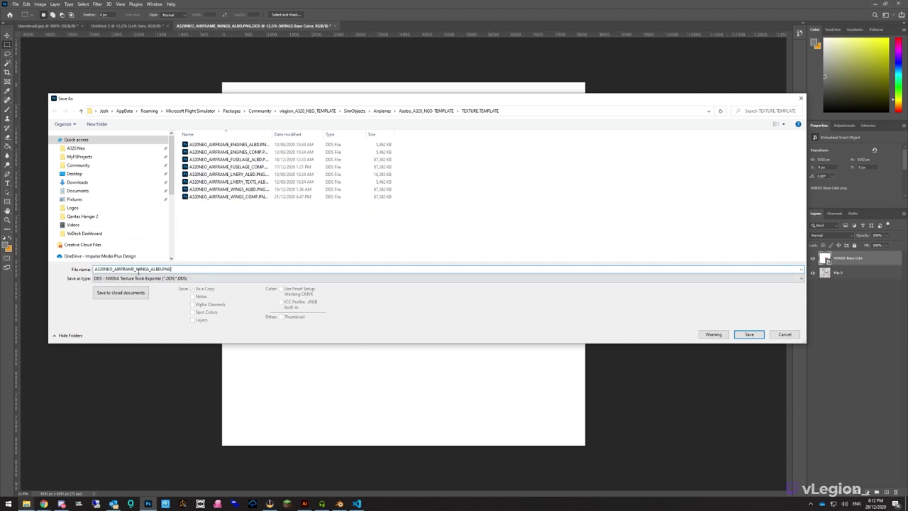
{"action": "left_click_drag", "start_coordinate": [272, 135], "coordinate": [465, 135]}
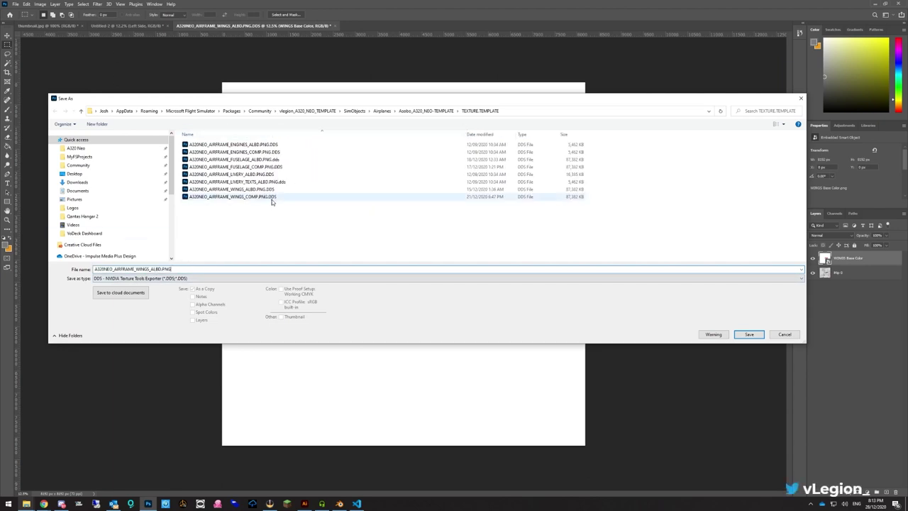
{"action": "left_click", "coordinate": [213, 189]}
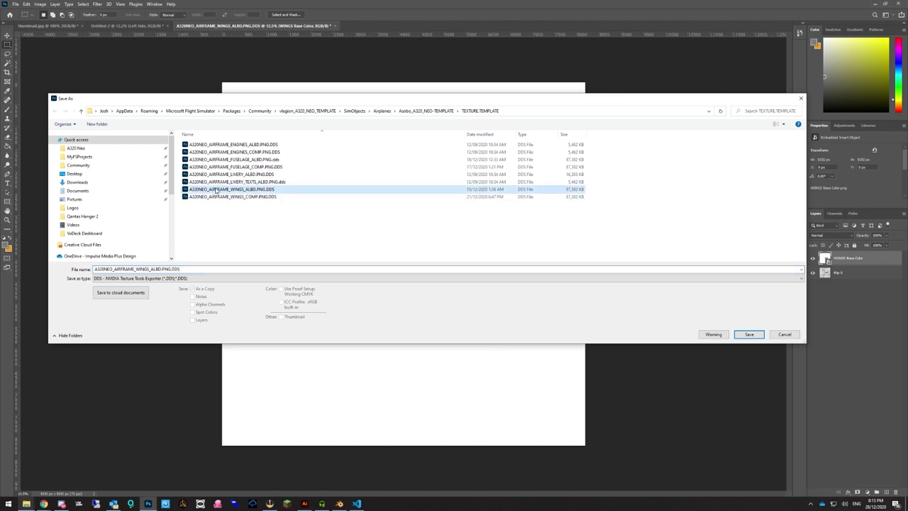
{"action": "left_click", "coordinate": [173, 270]}
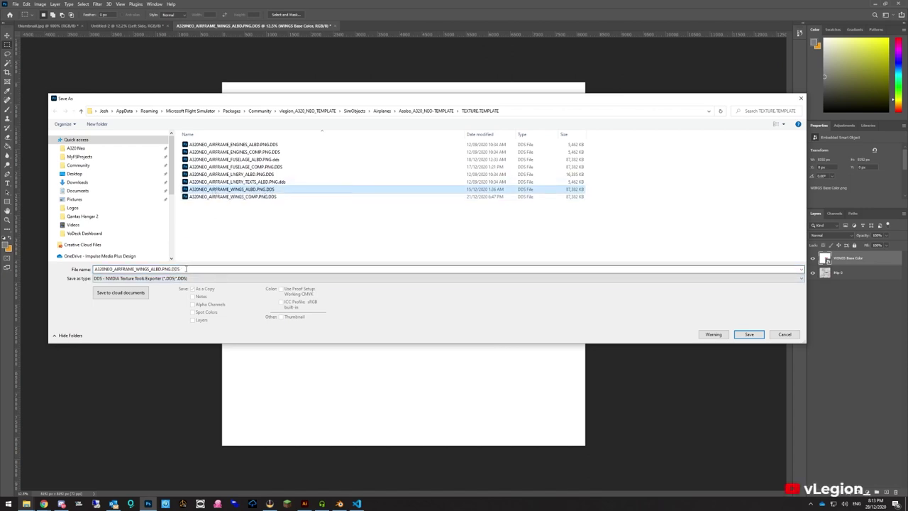
{"action": "double_click", "coordinate": [186, 269]}
{"action": "left_click", "coordinate": [186, 269]}
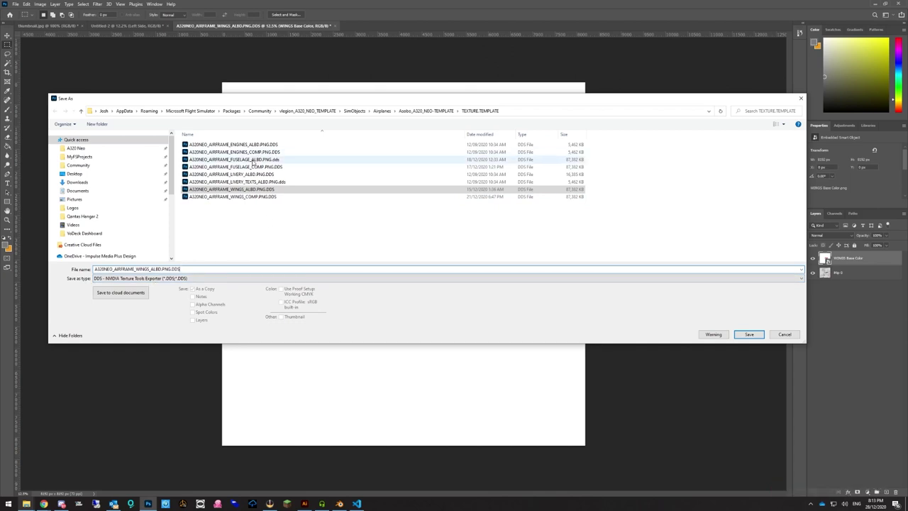
{"action": "left_click", "coordinate": [235, 189]}
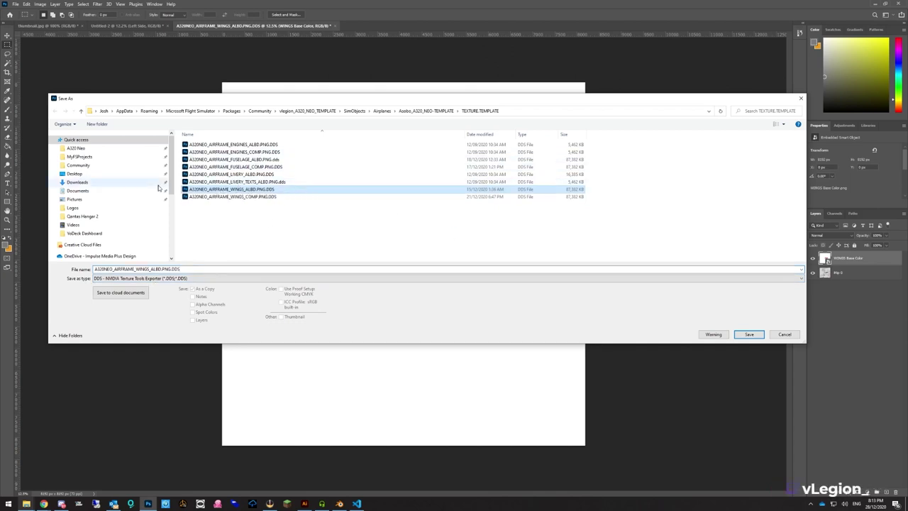
Replace the existing wings DDS file, exporting it as a BC7 color map with mipmaps and Fastest compression quality
{"action": "left_click", "coordinate": [751, 336]}
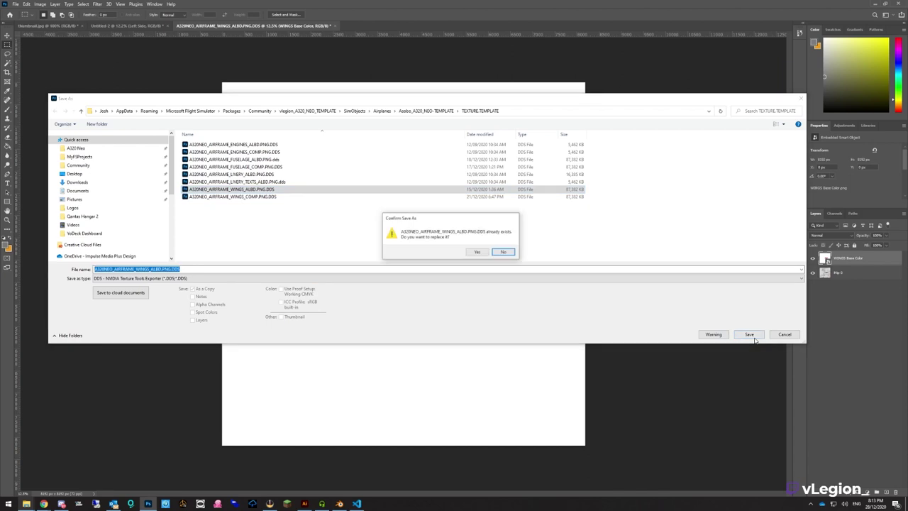
{"action": "left_click", "coordinate": [478, 252]}
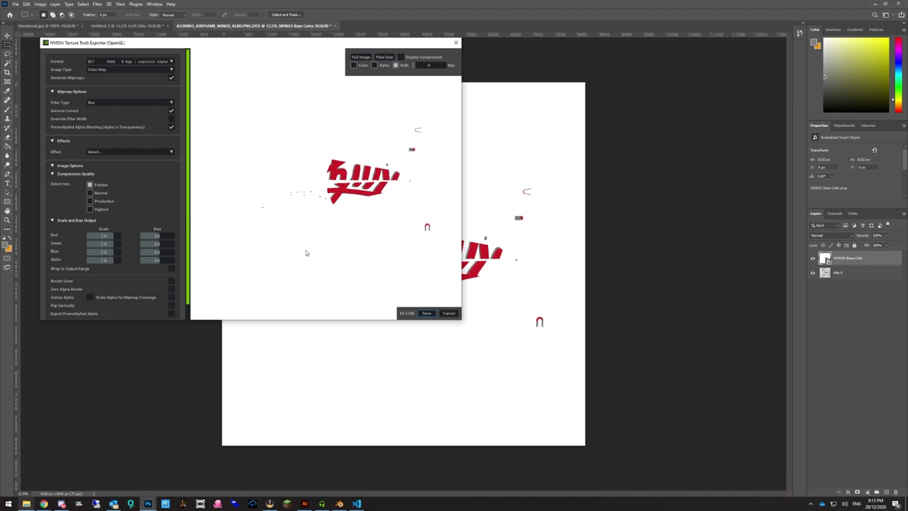
{"action": "left_click", "coordinate": [426, 313]}
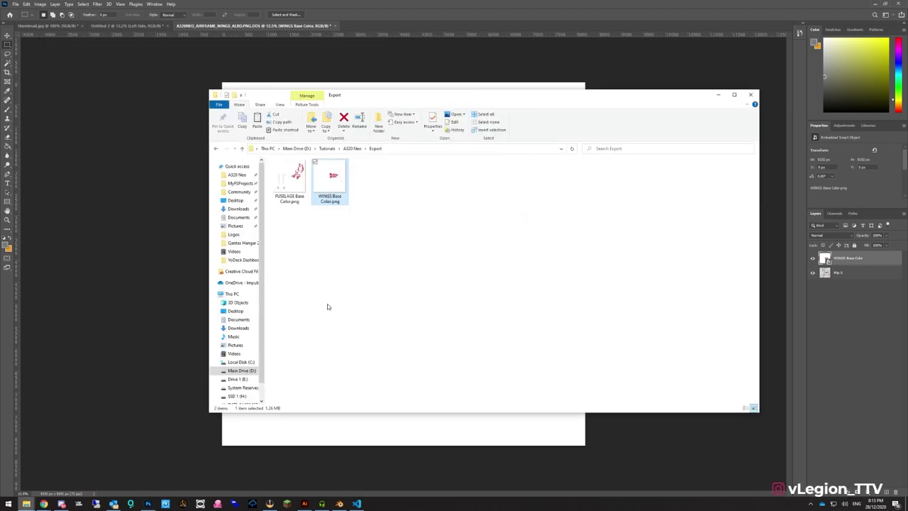
Open A320NEO_AIRFRAME_FUSELAGE_ALBD.PNG.dds from the TEXTURE.TEMPLATE folder in Photoshop
{"action": "left_click", "coordinate": [395, 281]}
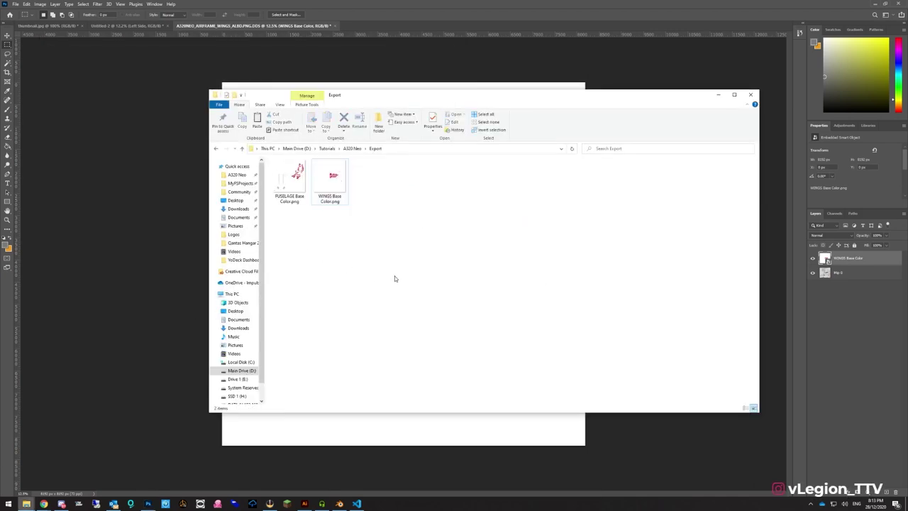
{"action": "left_click", "coordinate": [26, 503]}
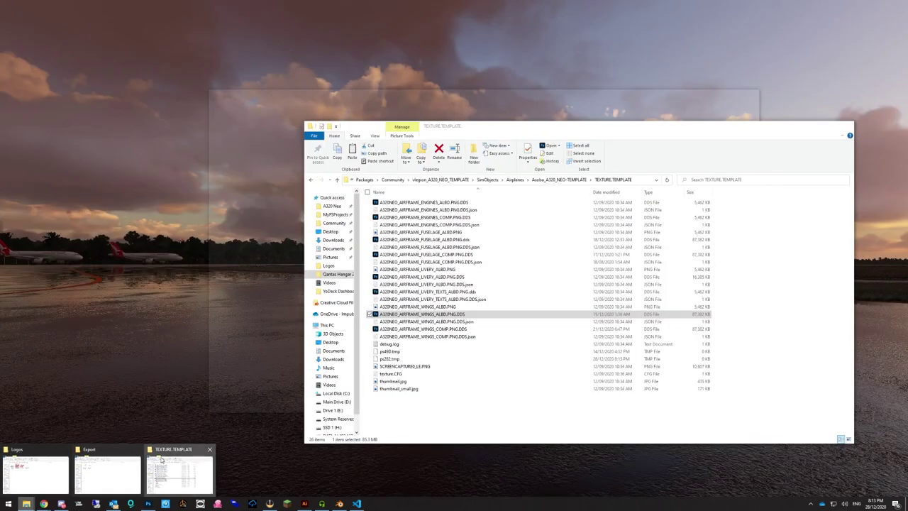
{"action": "left_click", "coordinate": [170, 472]}
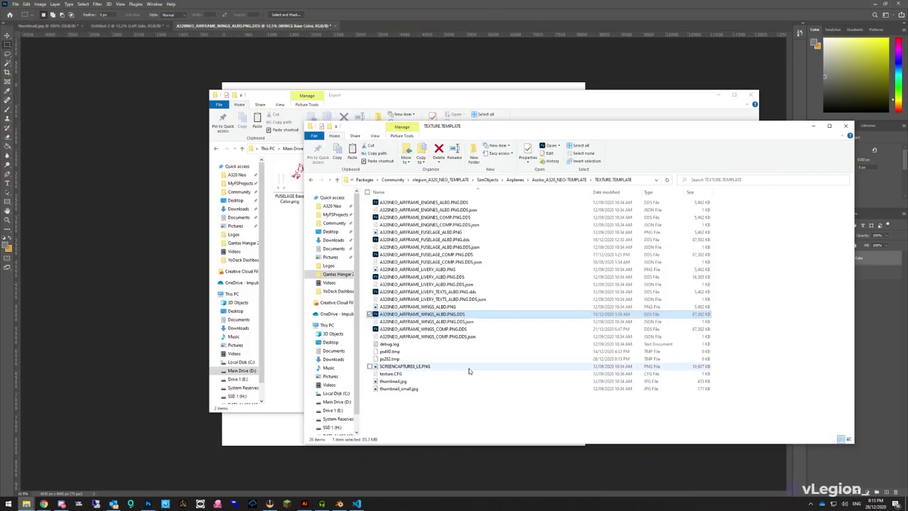
{"action": "left_click", "coordinate": [417, 240]}
{"action": "key", "text": "alt+Tab"}
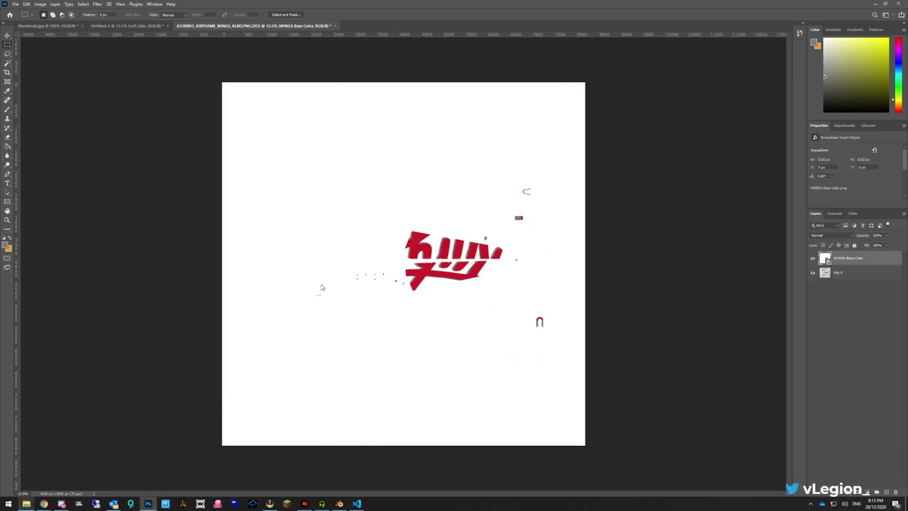
Place FUSELAGE Base Color.png from the Export folder over the fuselage texture at full canvas size
{"action": "mouse_move", "coordinate": [26, 504]}
{"action": "left_click", "coordinate": [107, 472]}
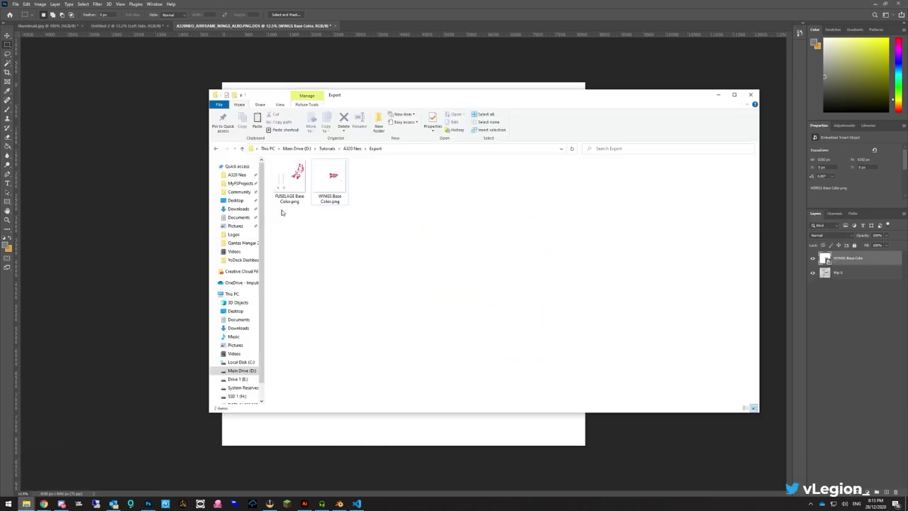
{"action": "left_click_drag", "start_coordinate": [361, 97], "coordinate": [711, 77]}
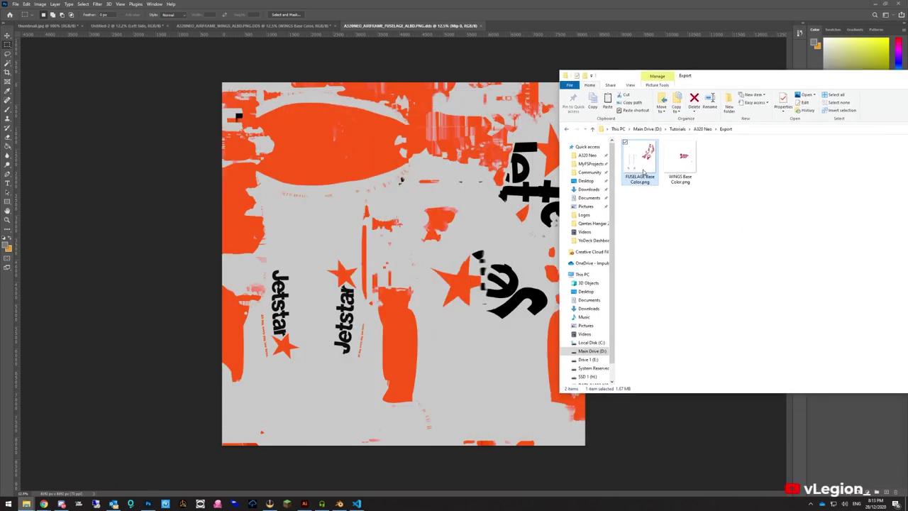
{"action": "left_click", "coordinate": [379, 252]}
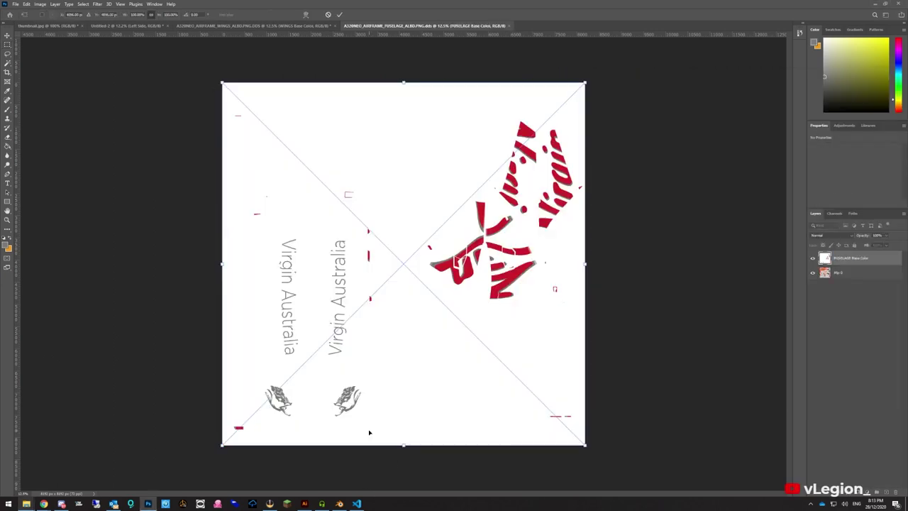
{"action": "key", "text": "Return"}
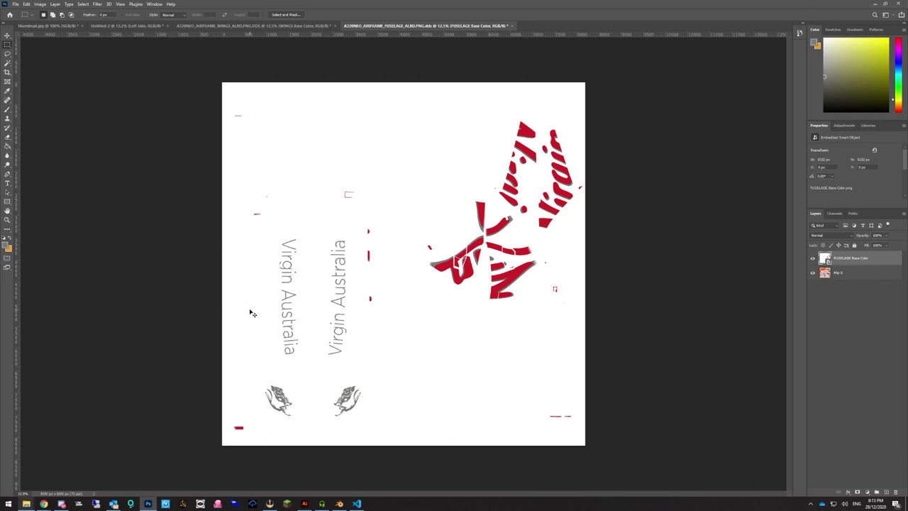
Overwrite A320NEO_AIRFRAME_FUSELAGE_ALBD.PNG.dds with the new artwork as a BC7 color map with mipmaps and Fastest compression quality
{"action": "key", "text": "ctrl+shift+s"}
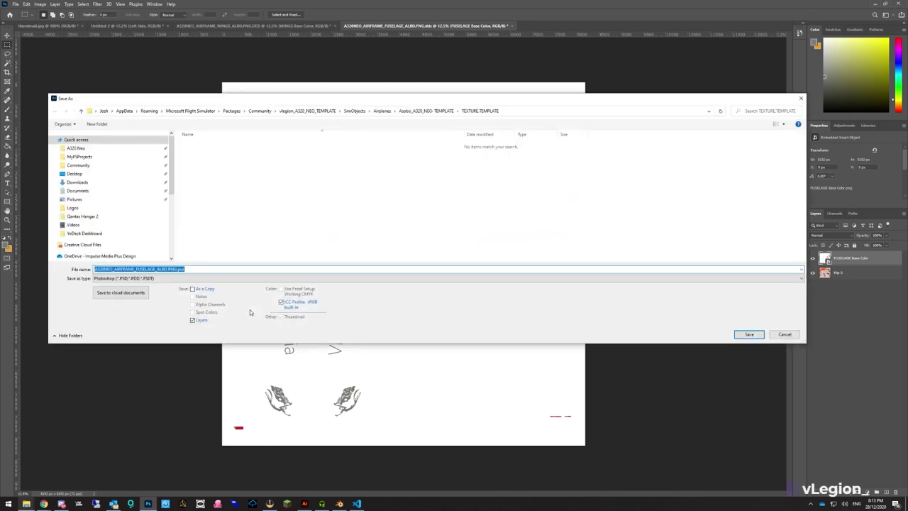
{"action": "left_click", "coordinate": [130, 281]}
{"action": "left_click", "coordinate": [107, 304]}
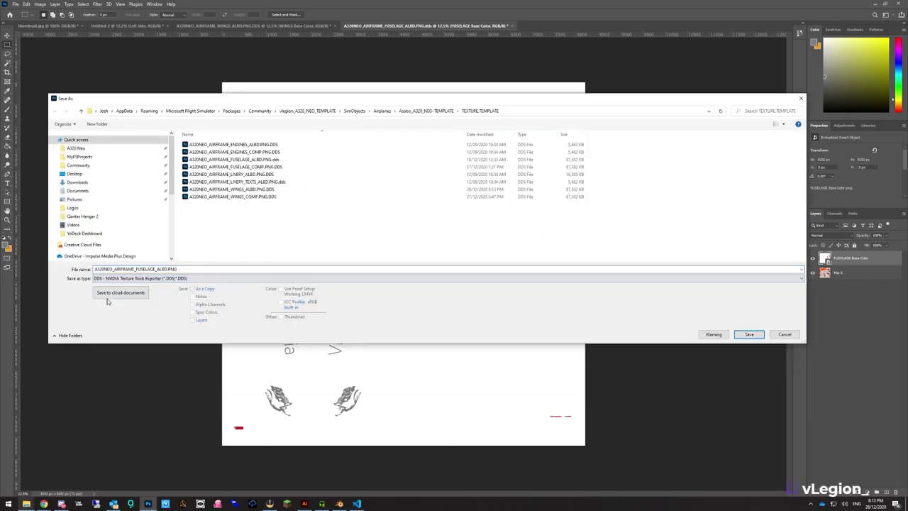
{"action": "left_click", "coordinate": [234, 160]}
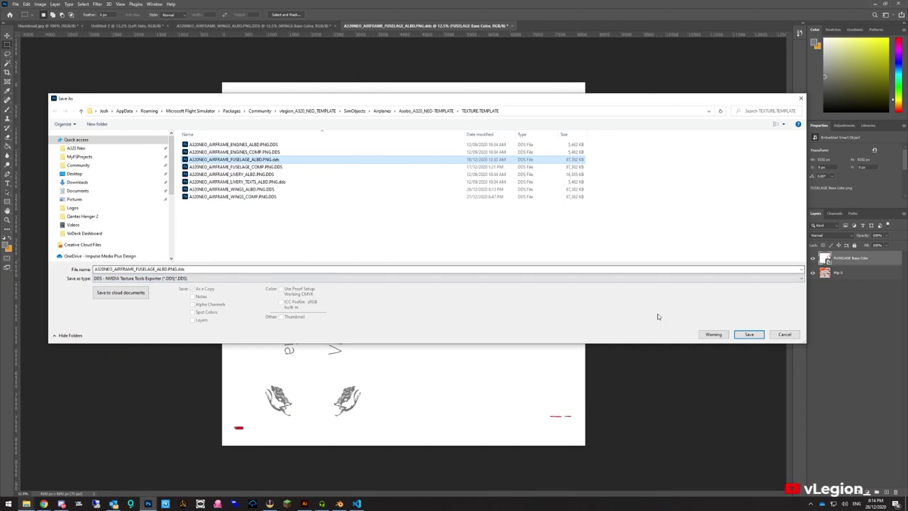
{"action": "left_click", "coordinate": [755, 337]}
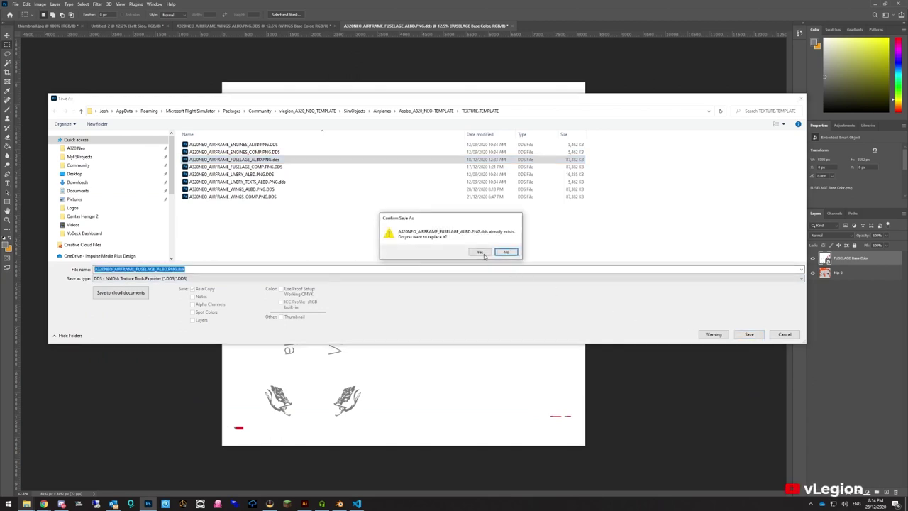
{"action": "left_click", "coordinate": [481, 253]}
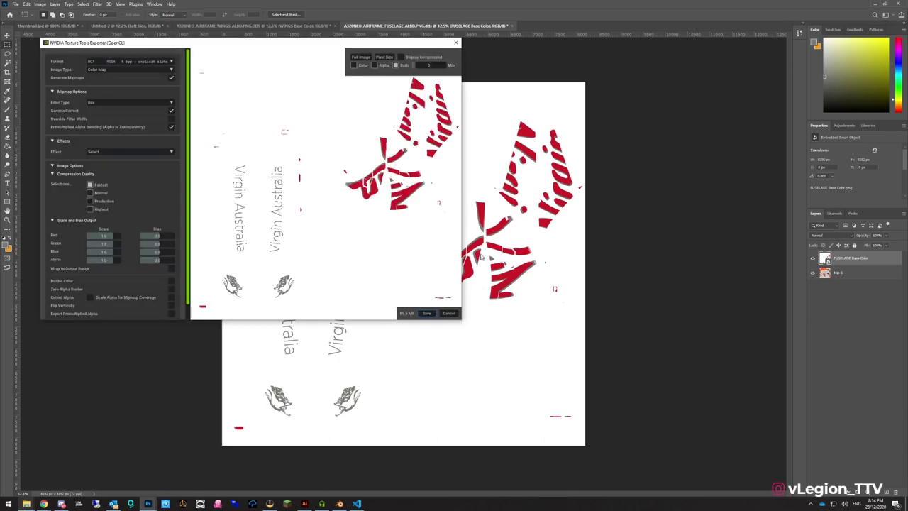
{"action": "left_click", "coordinate": [427, 313]}
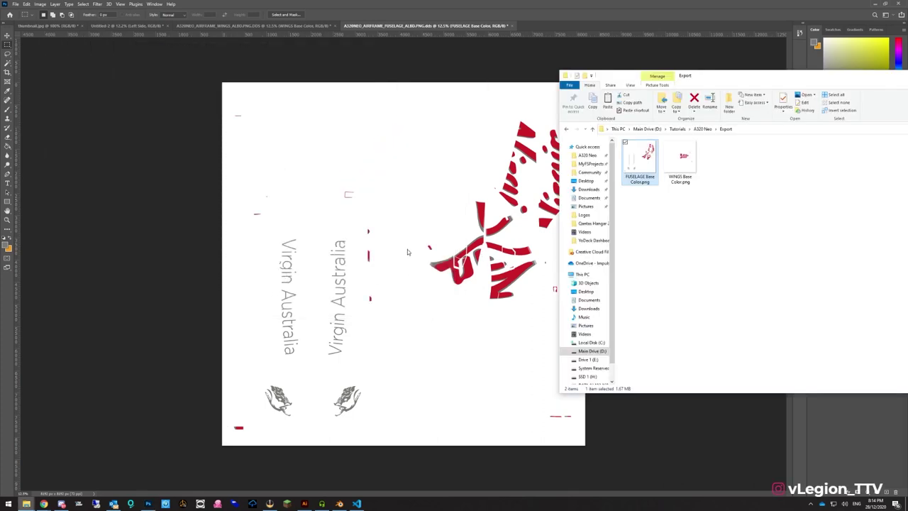
Put the Export folder and Photoshop windows away and check the texture files in the TEXTURE.TEMPLATE folder
{"action": "left_click_drag", "start_coordinate": [781, 81], "coordinate": [514, 95]}
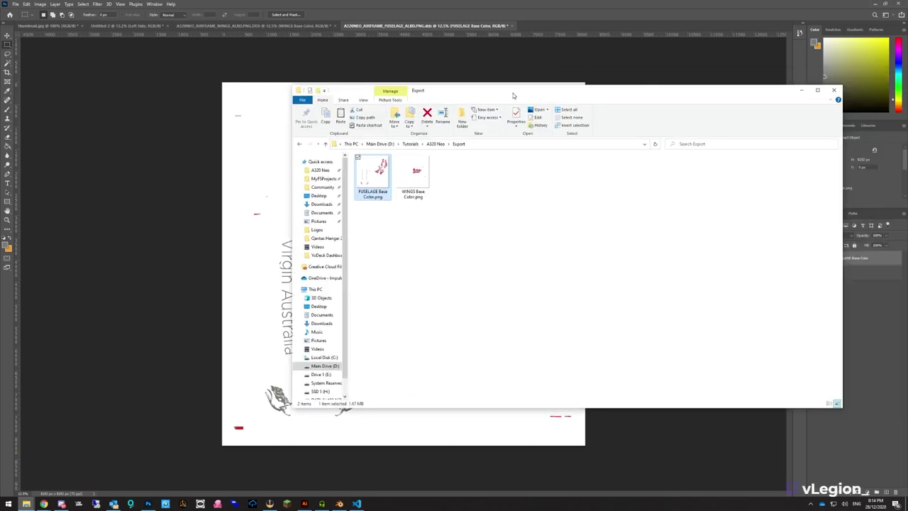
{"action": "left_click", "coordinate": [801, 90]}
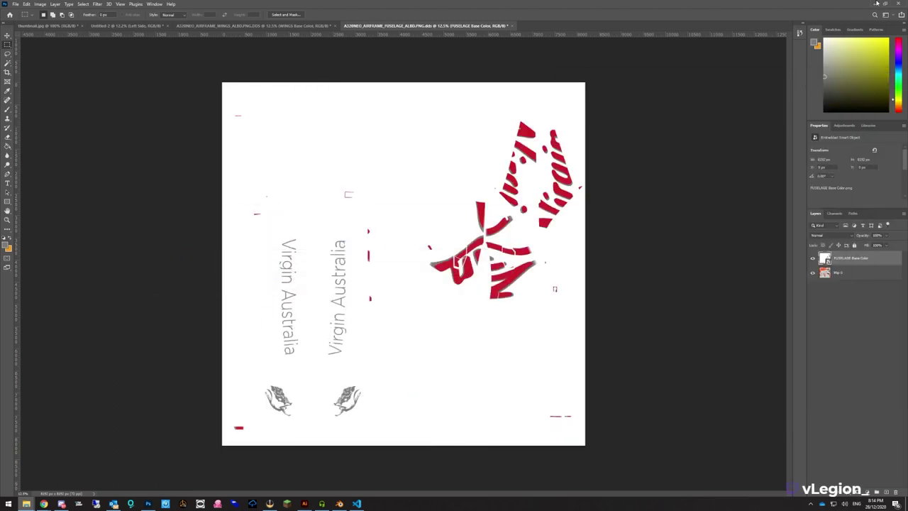
{"action": "left_click", "coordinate": [875, 5]}
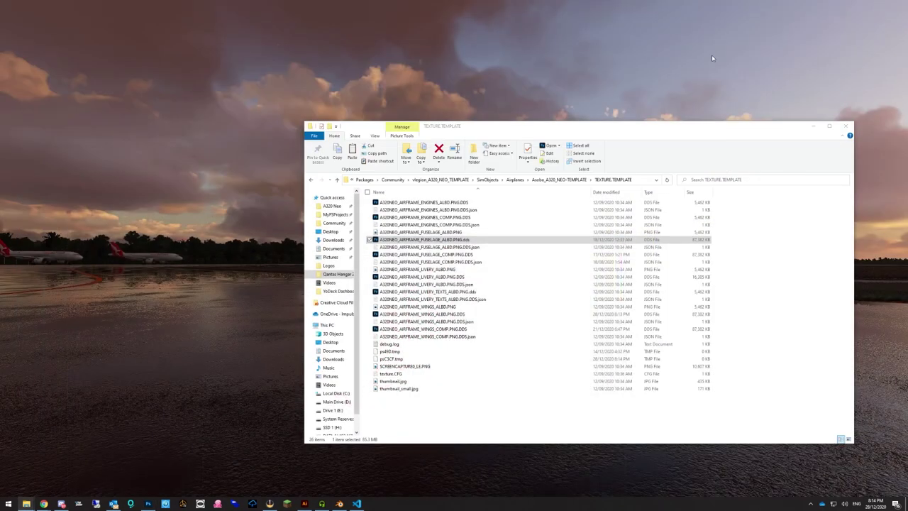
{"action": "left_click", "coordinate": [447, 321]}
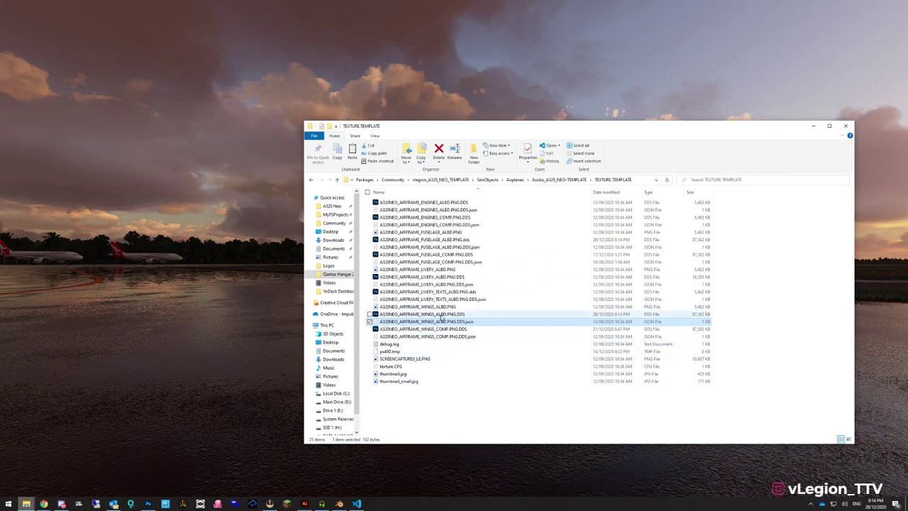
{"action": "left_click", "coordinate": [441, 262]}
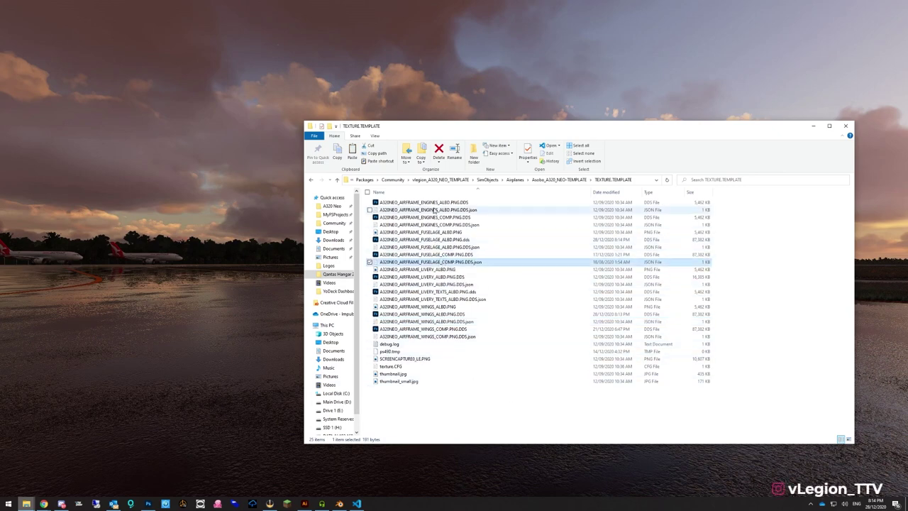
Open texture.CFG in Visual Studio Code and examine its fallback texture paths
{"action": "left_click", "coordinate": [393, 367]}
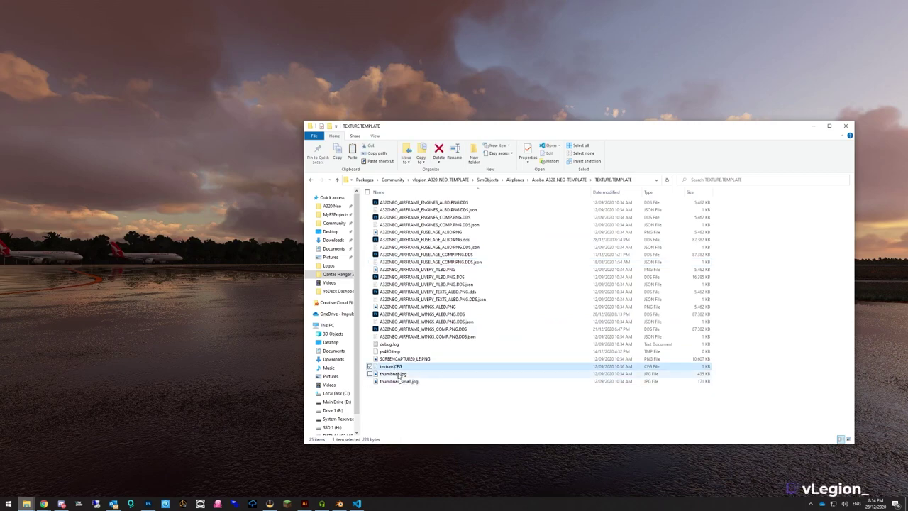
{"action": "right_click", "coordinate": [394, 366]}
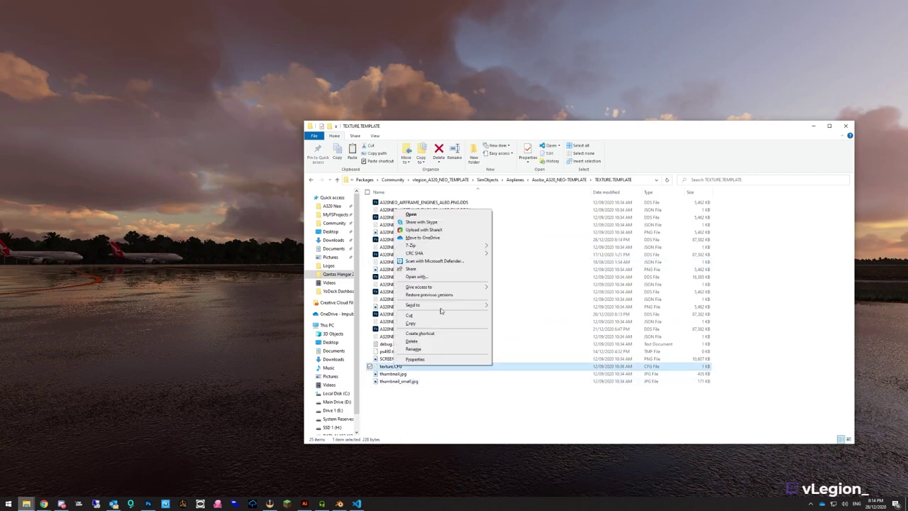
{"action": "left_click", "coordinate": [415, 215]}
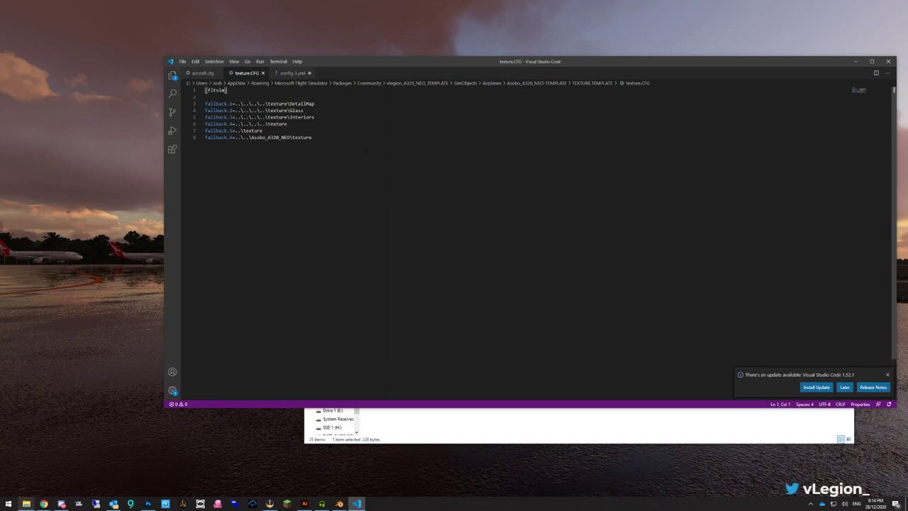
{"action": "left_click_drag", "start_coordinate": [316, 139], "coordinate": [183, 90]}
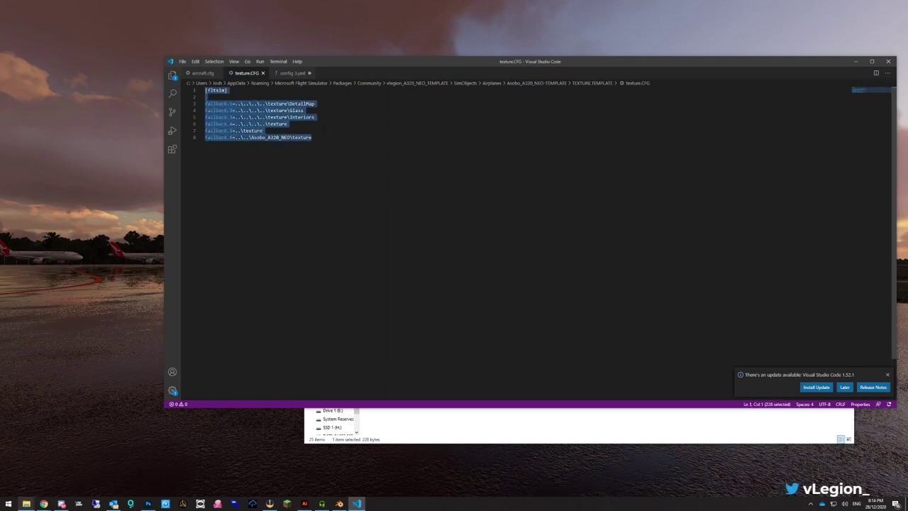
{"action": "left_click_drag", "start_coordinate": [312, 137], "coordinate": [149, 115]}
{"action": "left_click", "coordinate": [218, 151]}
{"action": "left_click_drag", "start_coordinate": [312, 137], "coordinate": [189, 87]}
{"action": "left_click", "coordinate": [274, 224]}
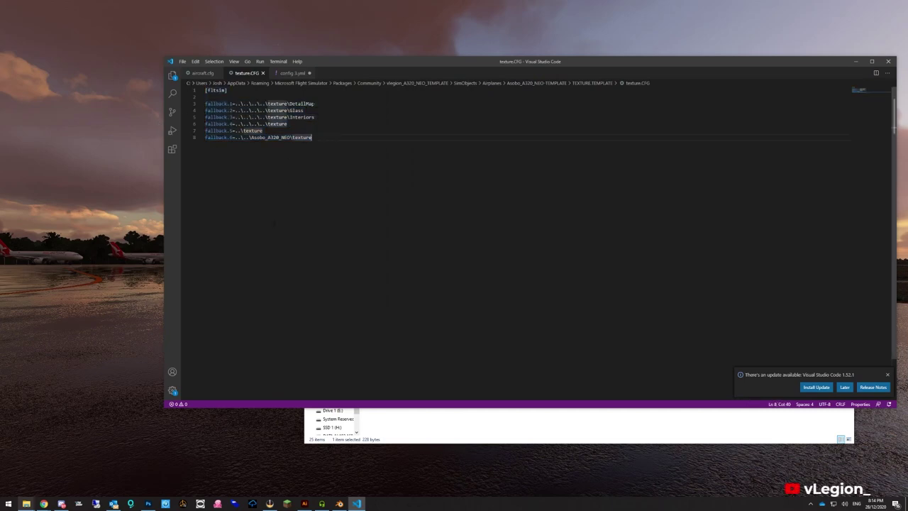
{"action": "left_click_drag", "start_coordinate": [312, 137], "coordinate": [205, 103]}
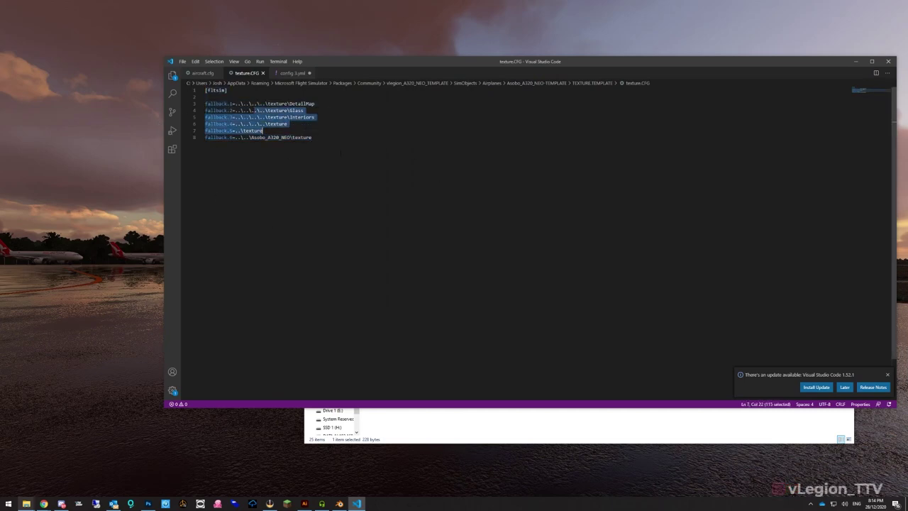
{"action": "left_click", "coordinate": [339, 145]}
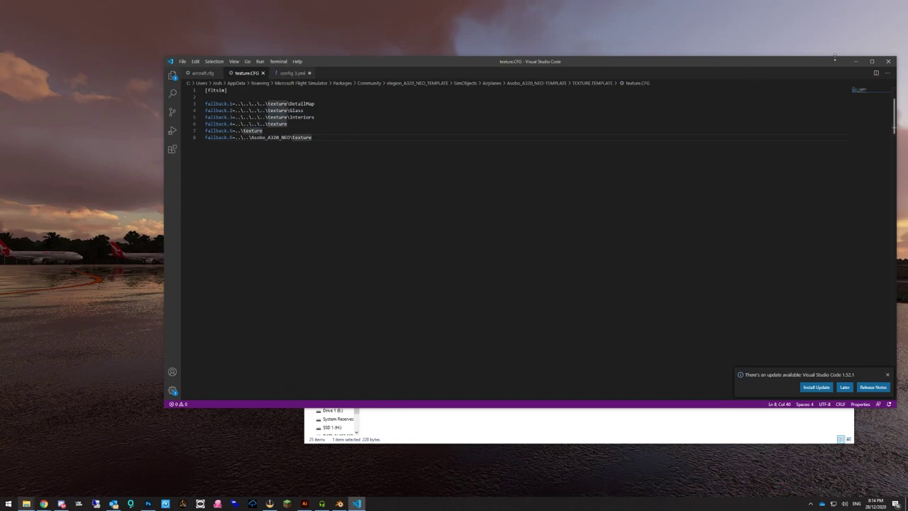
{"action": "left_click", "coordinate": [889, 61]}
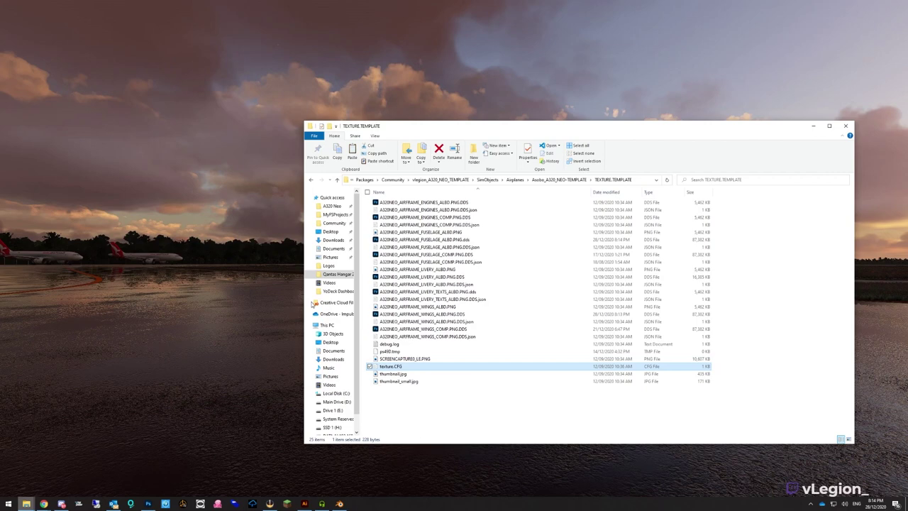
Go up to the vlegion_A320_NEO_TEMPLATE package folder and open layout.json in Visual Studio Code
{"action": "left_click", "coordinate": [496, 408]}
{"action": "left_click", "coordinate": [552, 180]}
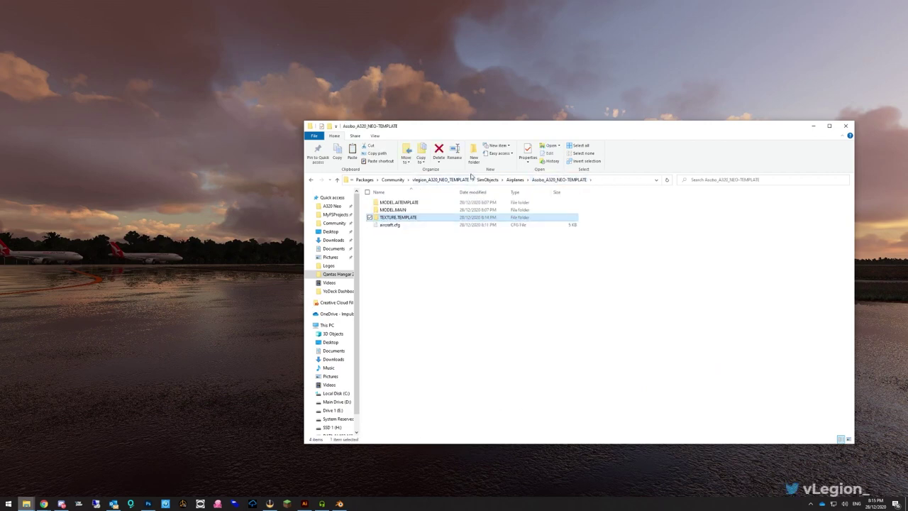
{"action": "left_click", "coordinate": [486, 181]}
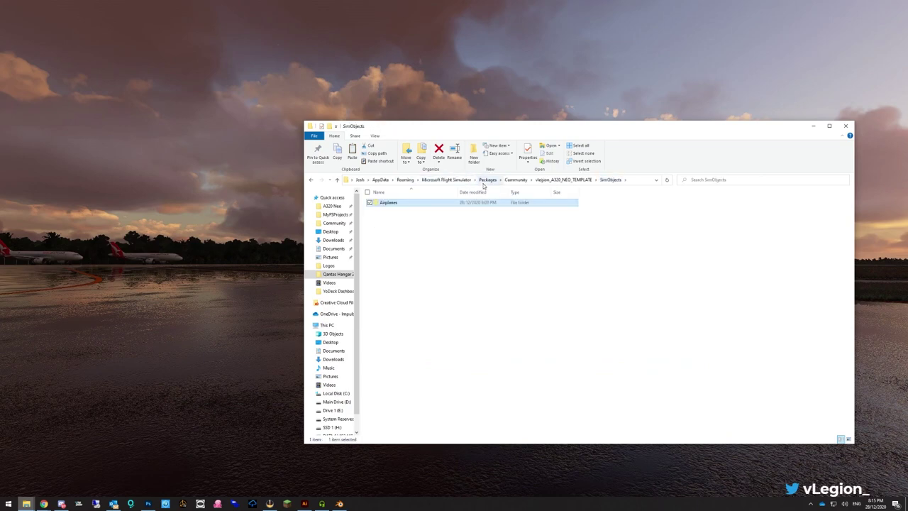
{"action": "left_click", "coordinate": [552, 181]}
{"action": "left_click", "coordinate": [432, 254]}
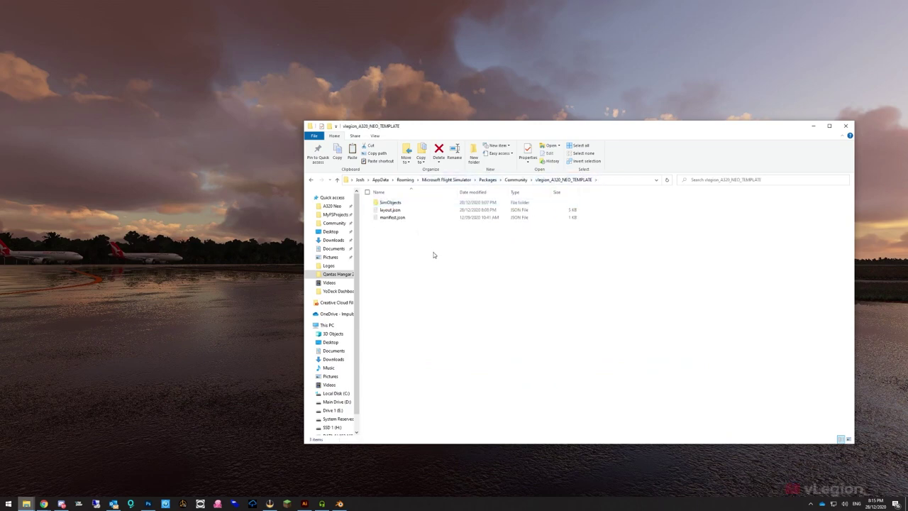
{"action": "left_click", "coordinate": [401, 212]}
{"action": "right_click", "coordinate": [403, 212]}
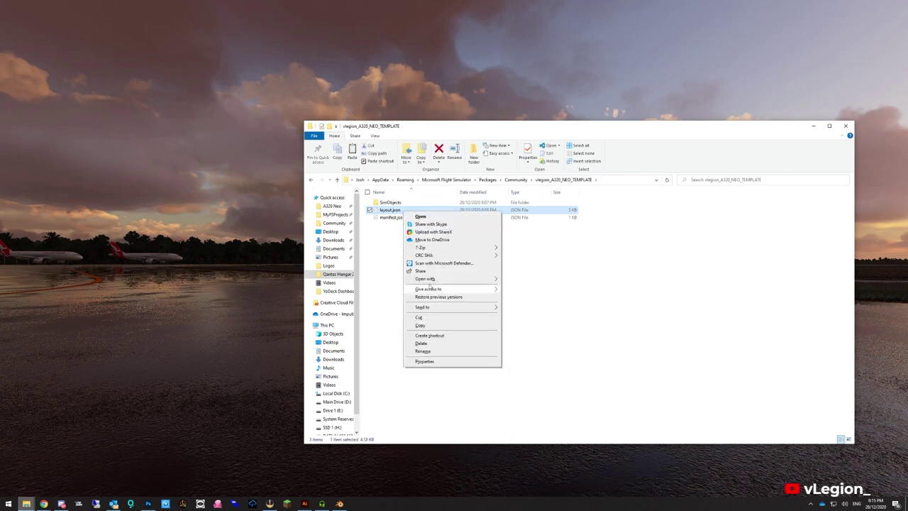
{"action": "left_click", "coordinate": [421, 216]}
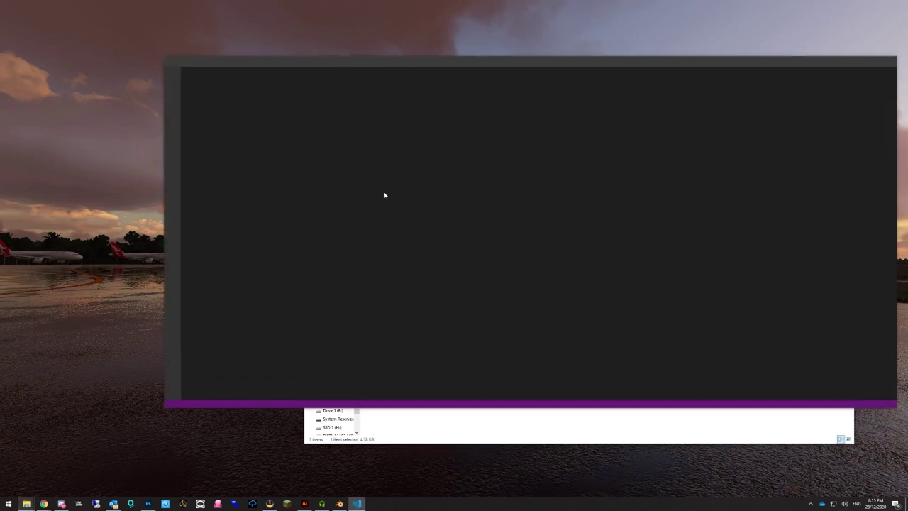
Delete the two A320NEO_AIRFRAME_WINGS_COMP entries, PNG.DDS and PNG.DDS.json, from the content list in layout.json
{"action": "left_click", "coordinate": [383, 164]}
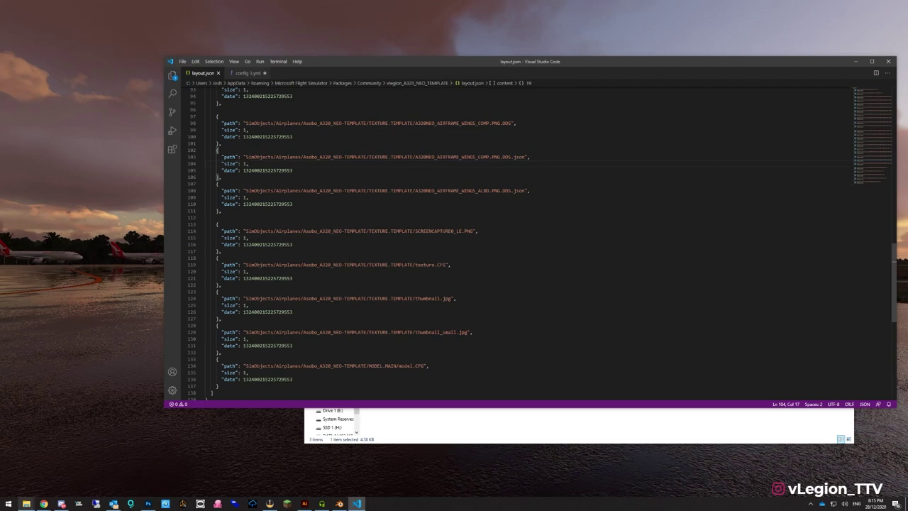
{"action": "left_click", "coordinate": [495, 149]}
{"action": "triple_click", "coordinate": [284, 157]}
{"action": "left_click", "coordinate": [284, 170]}
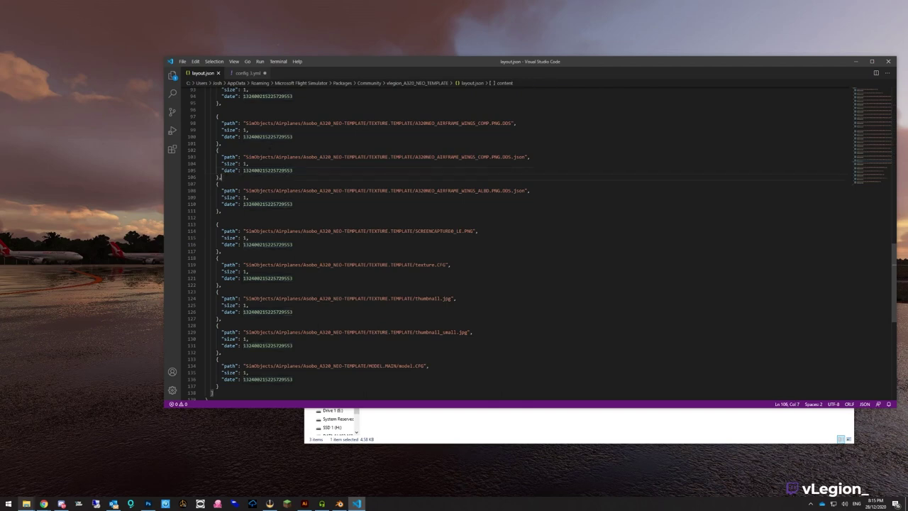
{"action": "left_click_drag", "start_coordinate": [222, 177], "coordinate": [214, 149]}
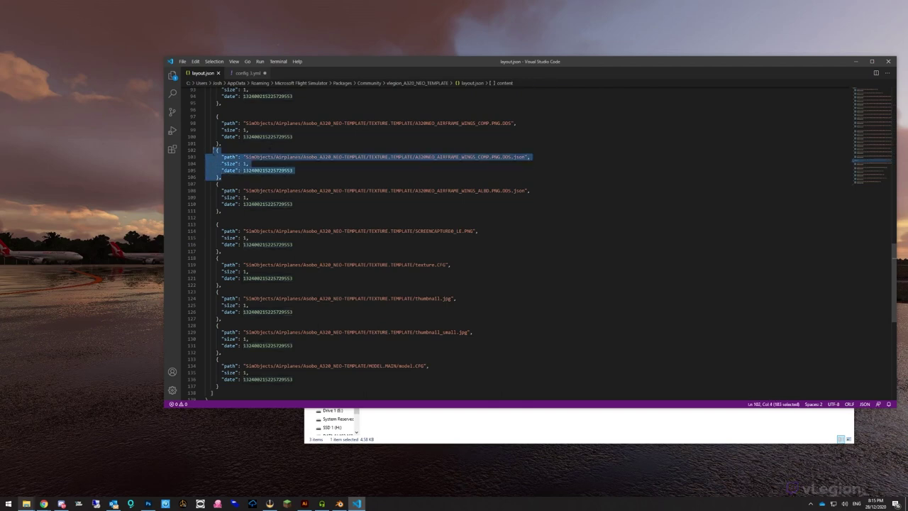
{"action": "key", "text": "shift+Up"}
{"action": "key", "text": "shift+Up"}
{"action": "key", "text": "shift+Up"}
{"action": "key", "text": "shift+Up"}
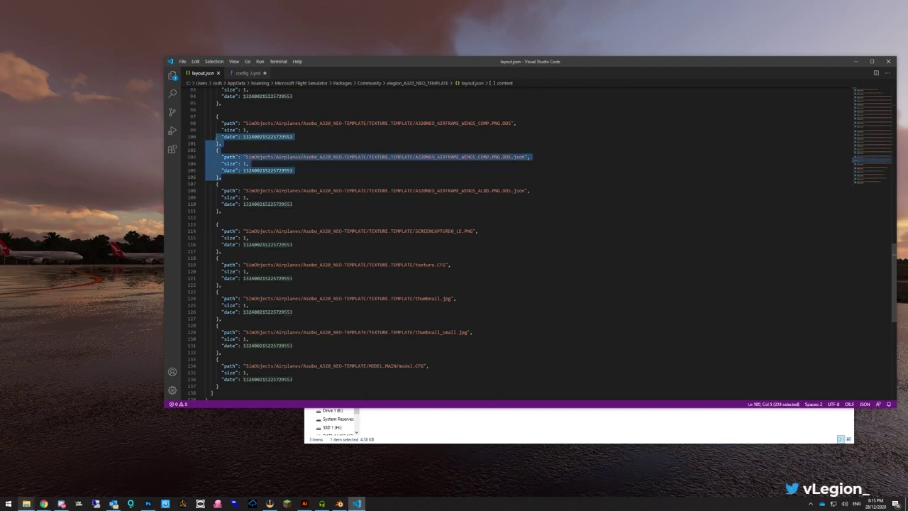
{"action": "left_click", "coordinate": [210, 115], "text": "shift"}
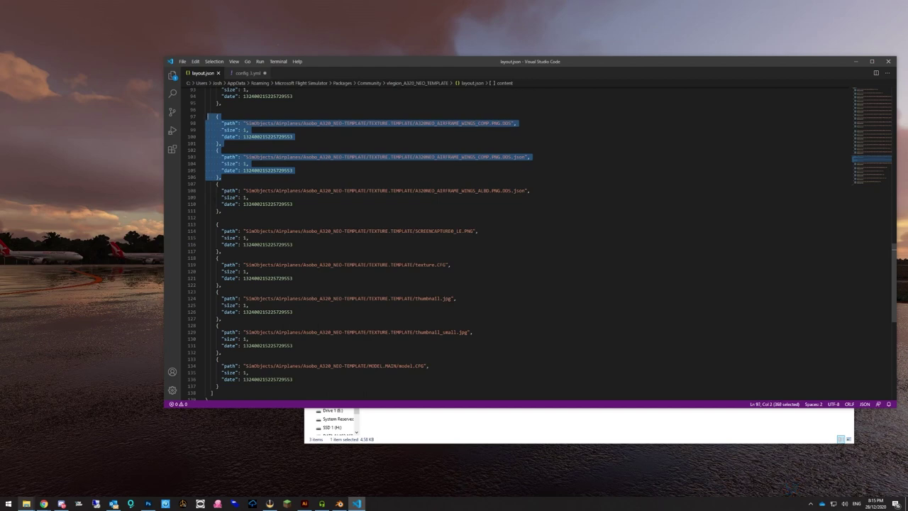
{"action": "key", "text": "BackSpace"}
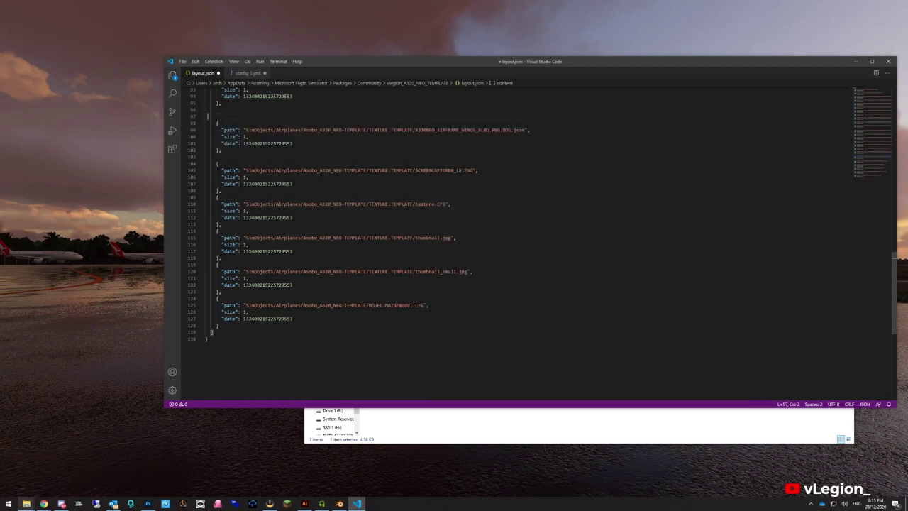
Examine the A320NEO_AIRFRAME_WINGS_ALBD entries and the neighbouring livery texture entries in layout.json
{"action": "left_click_drag", "start_coordinate": [248, 136], "coordinate": [412, 130]}
{"action": "left_click", "coordinate": [208, 156]}
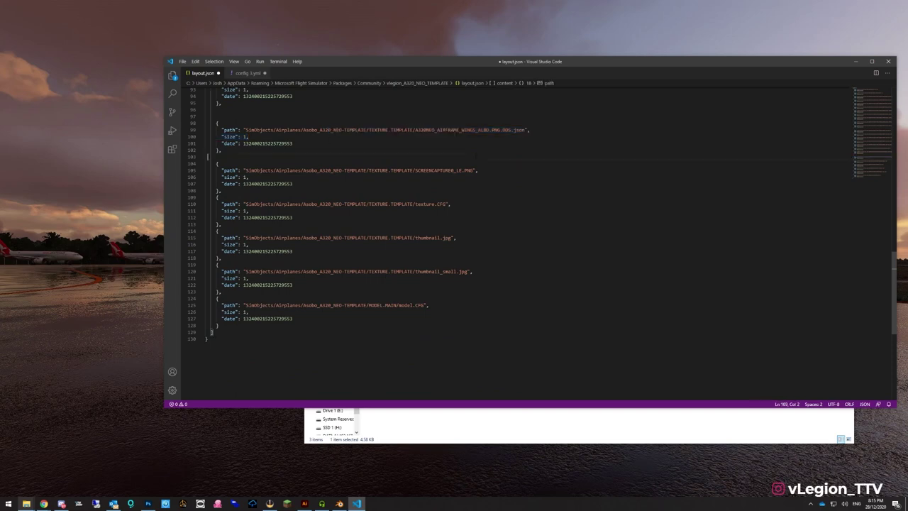
{"action": "scroll", "coordinate": [208, 157], "scroll_direction": "up", "scroll_amount": 2}
{"action": "scroll", "coordinate": [208, 157], "scroll_direction": "up", "scroll_amount": 1}
{"action": "left_click_drag", "start_coordinate": [249, 142], "coordinate": [218, 130]}
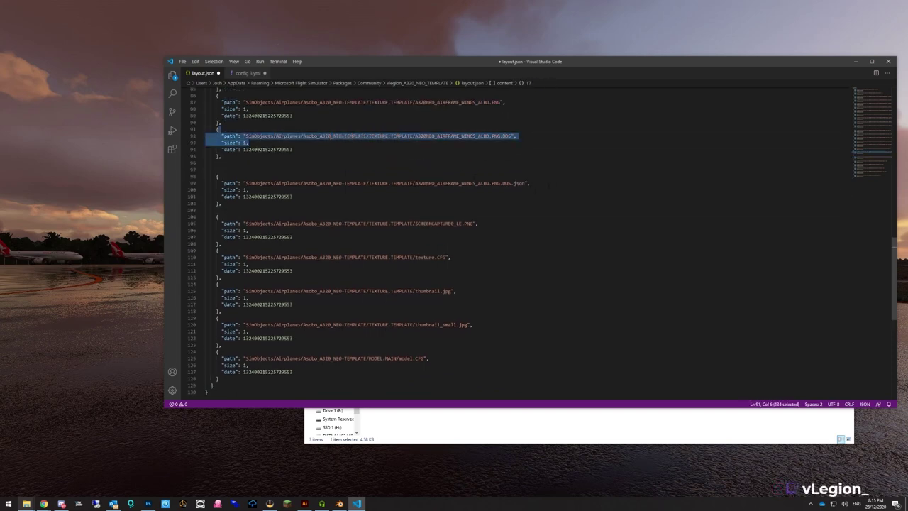
{"action": "left_click", "coordinate": [217, 177]}
{"action": "left_click", "coordinate": [512, 135]}
{"action": "scroll", "coordinate": [476, 144], "scroll_direction": "up", "scroll_amount": 1}
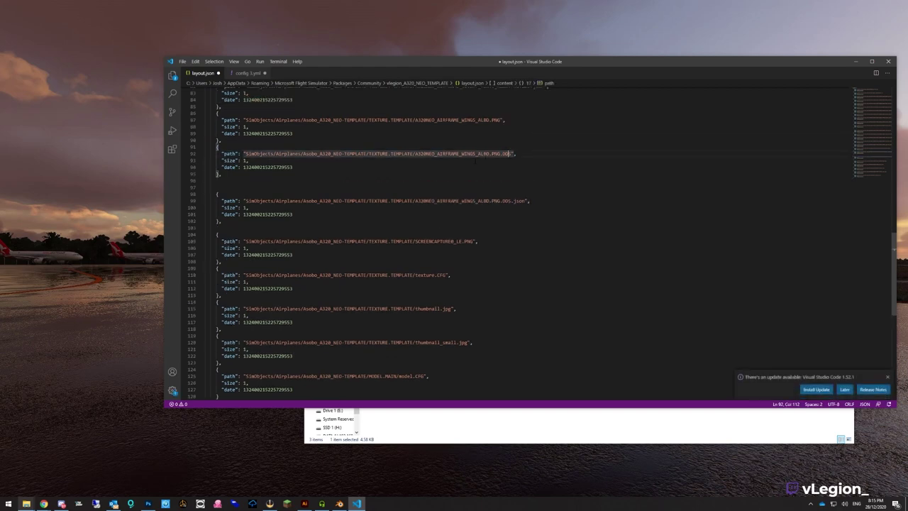
{"action": "scroll", "coordinate": [475, 161], "scroll_direction": "up", "scroll_amount": 2}
{"action": "key", "text": "Up"}
{"action": "key", "text": "Up"}
{"action": "scroll", "coordinate": [476, 161], "scroll_direction": "up", "scroll_amount": 1}
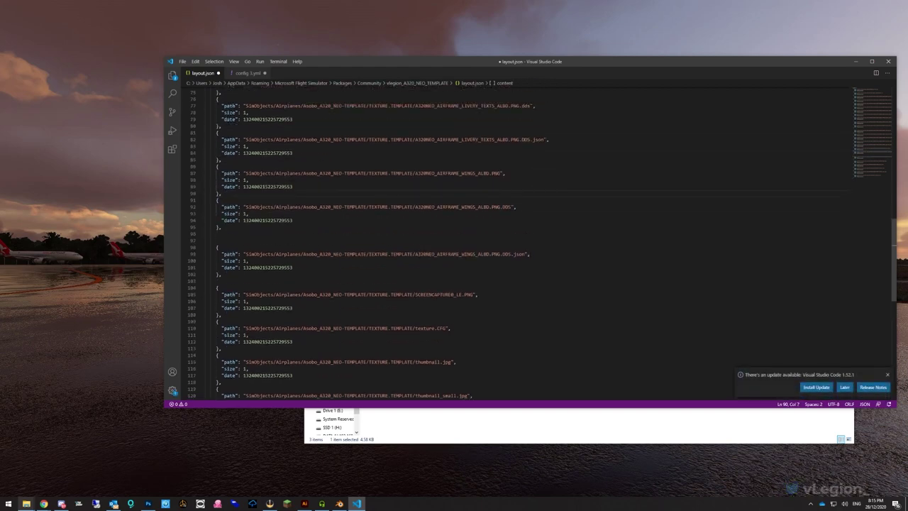
{"action": "scroll", "coordinate": [494, 178], "scroll_direction": "up", "scroll_amount": 1}
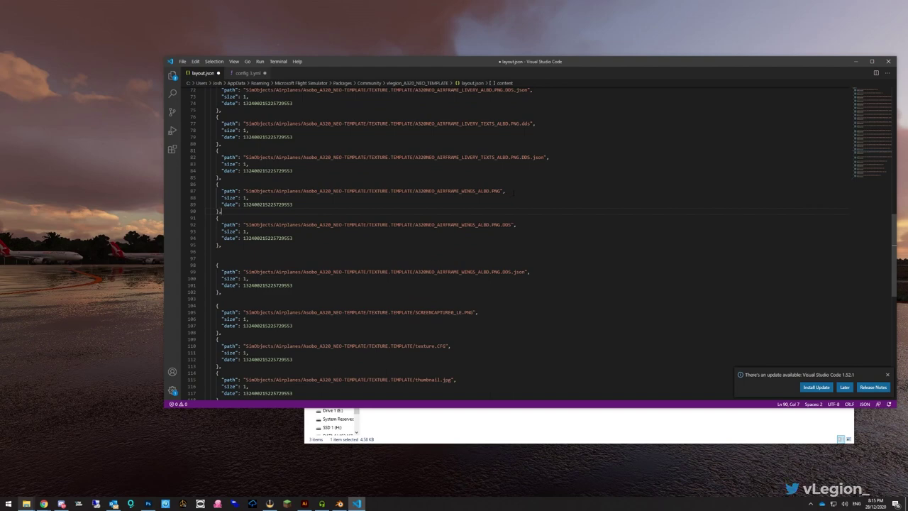
{"action": "scroll", "coordinate": [513, 190], "scroll_direction": "up", "scroll_amount": 1}
{"action": "scroll", "coordinate": [513, 190], "scroll_direction": "up", "scroll_amount": 1}
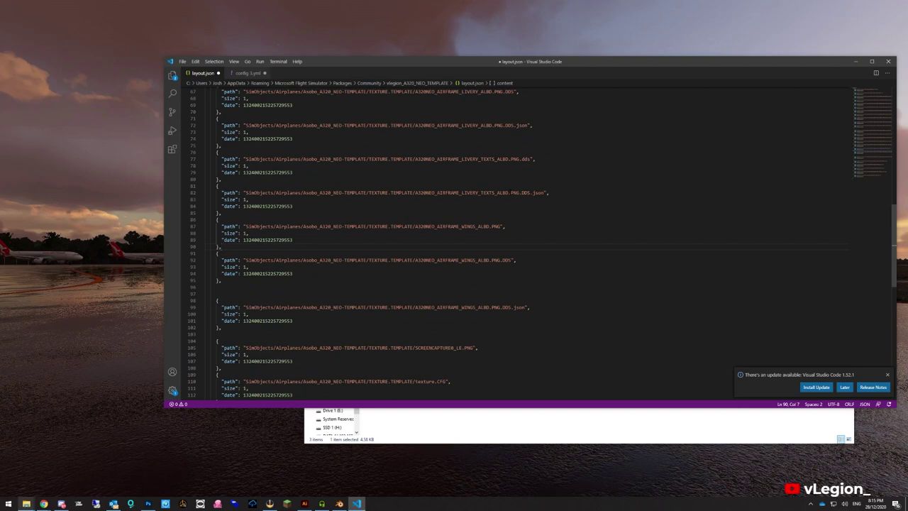
Delete the A320NEO_AIRFRAME_WINGS_ALBD.PNG entry from the content list, keeping the opening brace of the PNG.DDS entry that follows it
{"action": "left_click", "coordinate": [494, 226]}
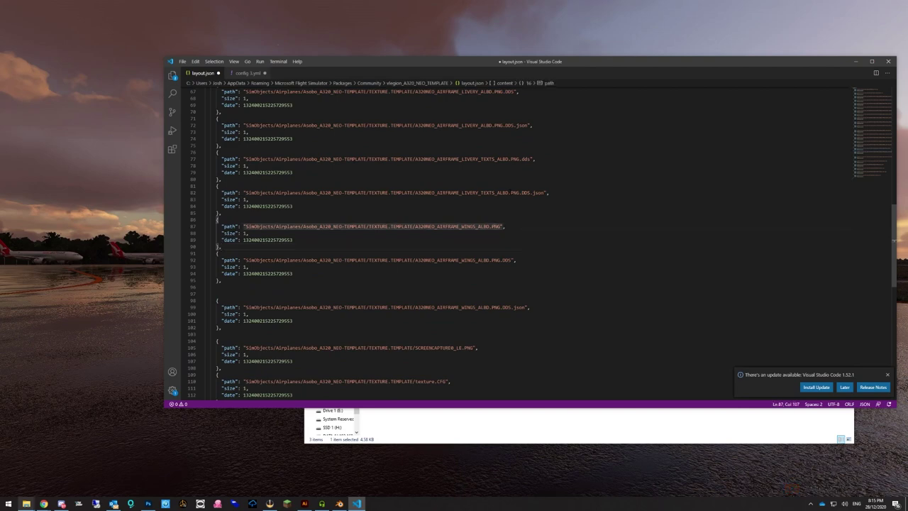
{"action": "left_click_drag", "start_coordinate": [243, 226], "coordinate": [506, 227]}
{"action": "left_click", "coordinate": [491, 227]}
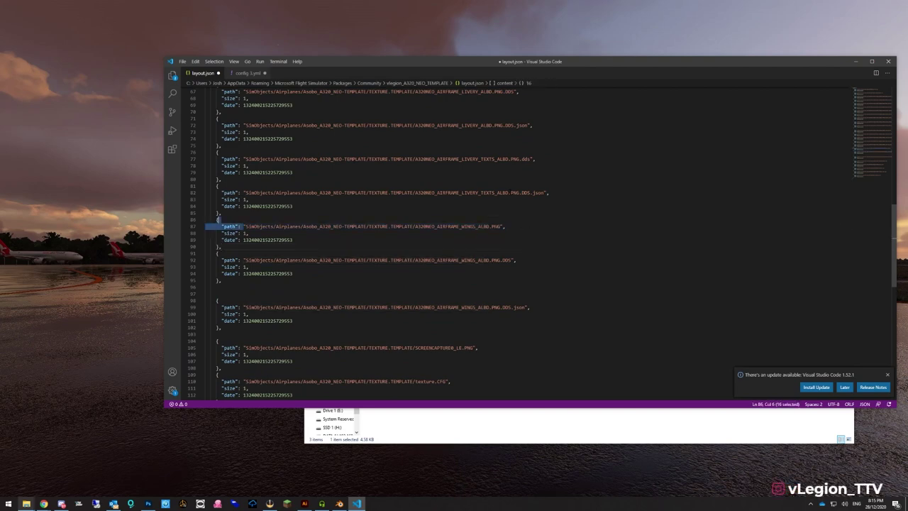
{"action": "left_click", "coordinate": [503, 226], "text": "shift"}
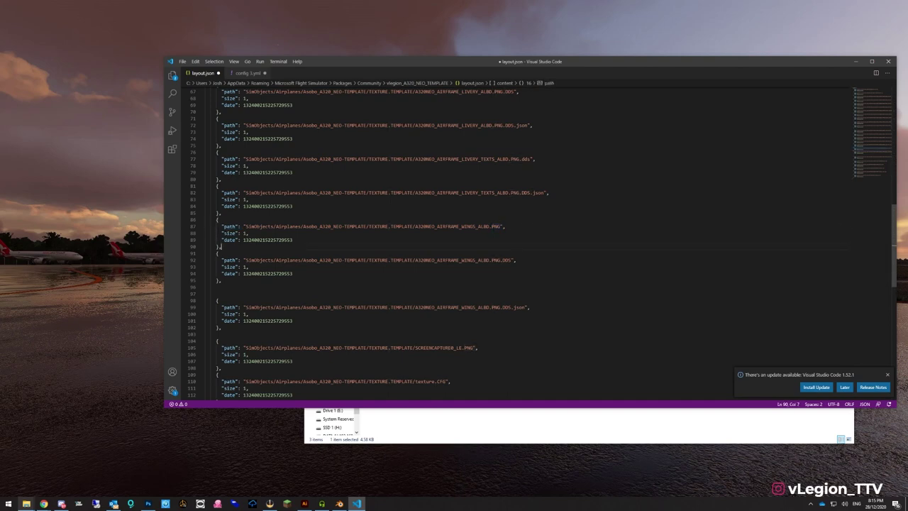
{"action": "left_click_drag", "start_coordinate": [222, 246], "coordinate": [217, 220]}
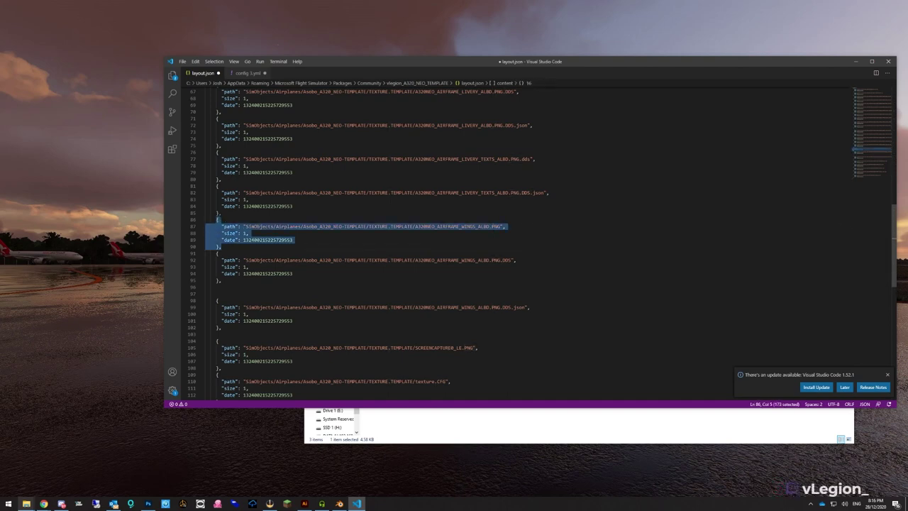
{"action": "key", "text": "Delete"}
{"action": "type", "text": "{"}
{"action": "key", "text": "ctrl+z"}
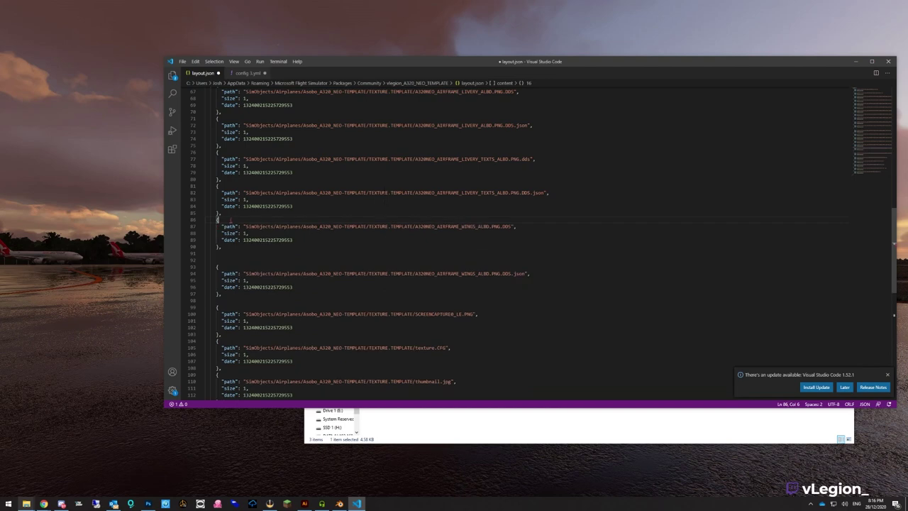
{"action": "left_click", "coordinate": [225, 219]}
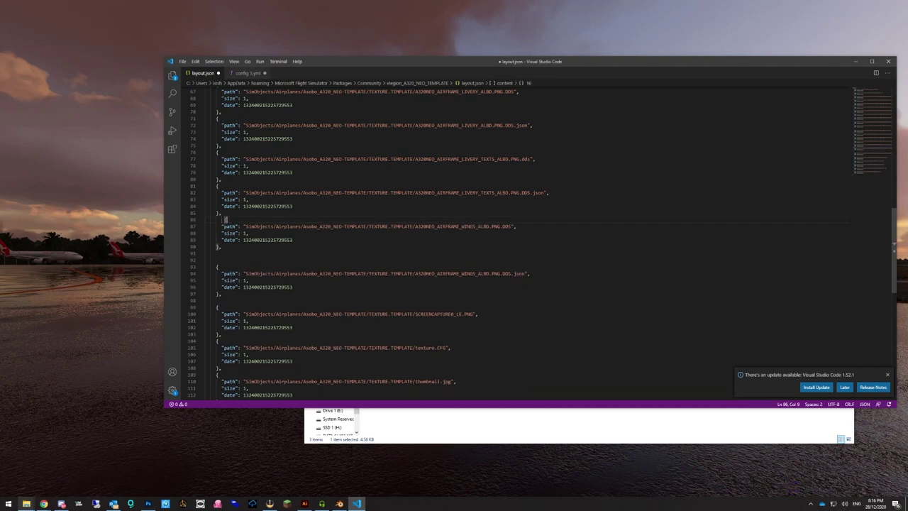
{"action": "key", "text": "Up"}
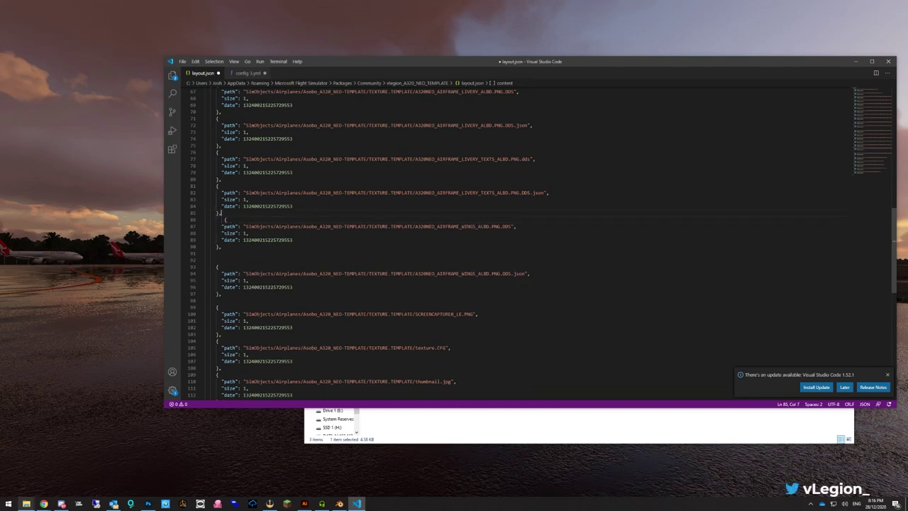
Delete the two A320NEO_AIRFRAME_FUSELAGE_COMP entries, PNG.DDS and PNG.DDS.json, from the content list
{"action": "scroll", "coordinate": [464, 201], "scroll_direction": "up", "scroll_amount": 10}
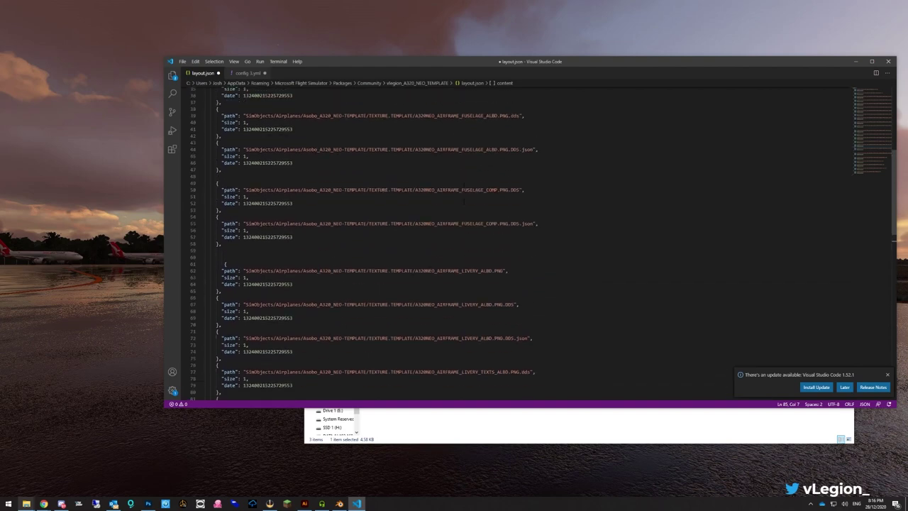
{"action": "left_click", "coordinate": [538, 224]}
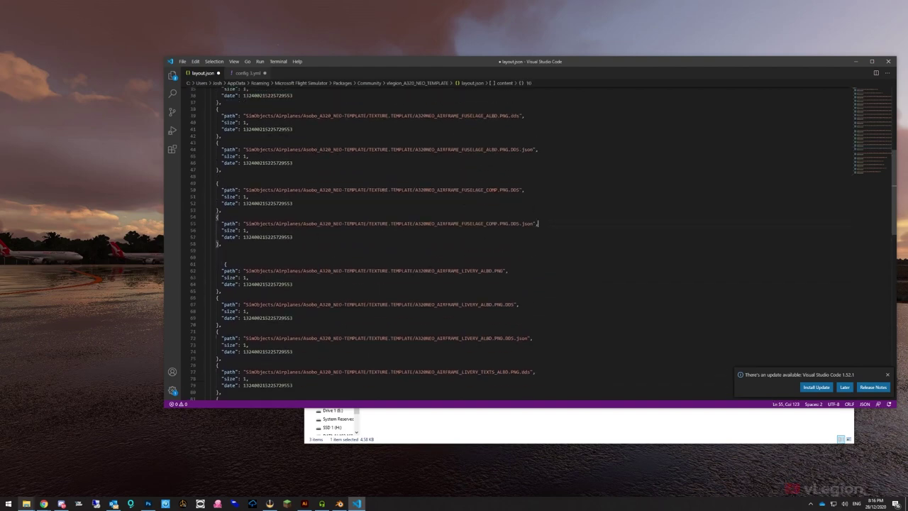
{"action": "left_click_drag", "start_coordinate": [222, 243], "coordinate": [211, 183]}
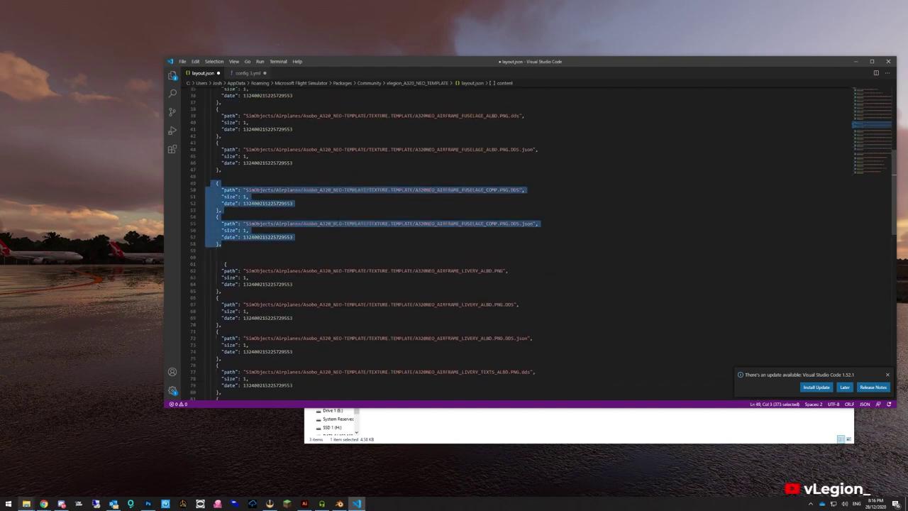
{"action": "key", "text": "BackSpace"}
Review the remaining engine, fuselage and livery texture entries in layout.json
{"action": "scroll", "coordinate": [354, 190], "scroll_direction": "up", "scroll_amount": 6}
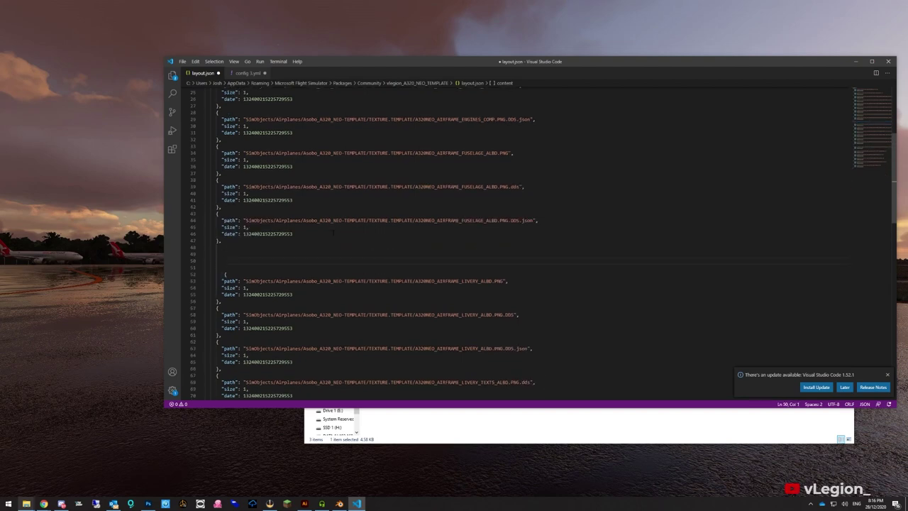
{"action": "scroll", "coordinate": [497, 242], "scroll_direction": "up", "scroll_amount": 4}
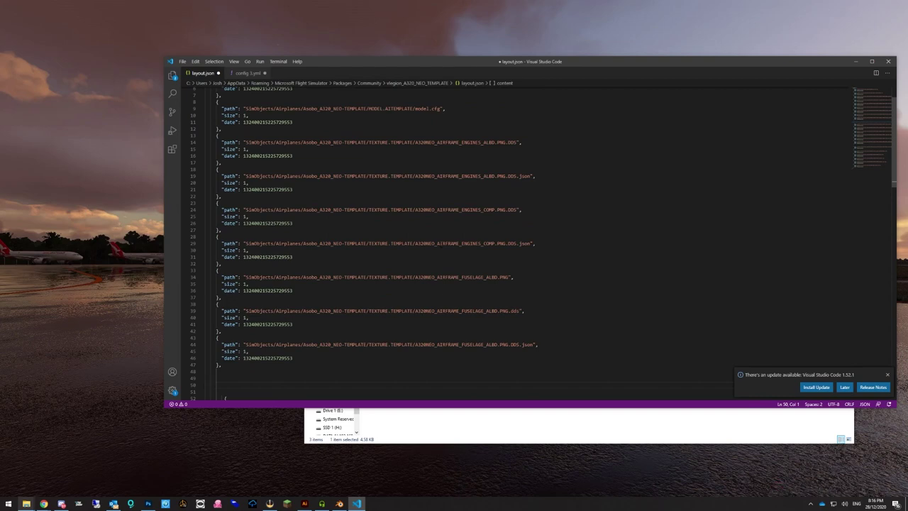
{"action": "left_click_drag", "start_coordinate": [244, 244], "coordinate": [532, 244]}
{"action": "scroll", "coordinate": [525, 241], "scroll_direction": "up", "scroll_amount": 2}
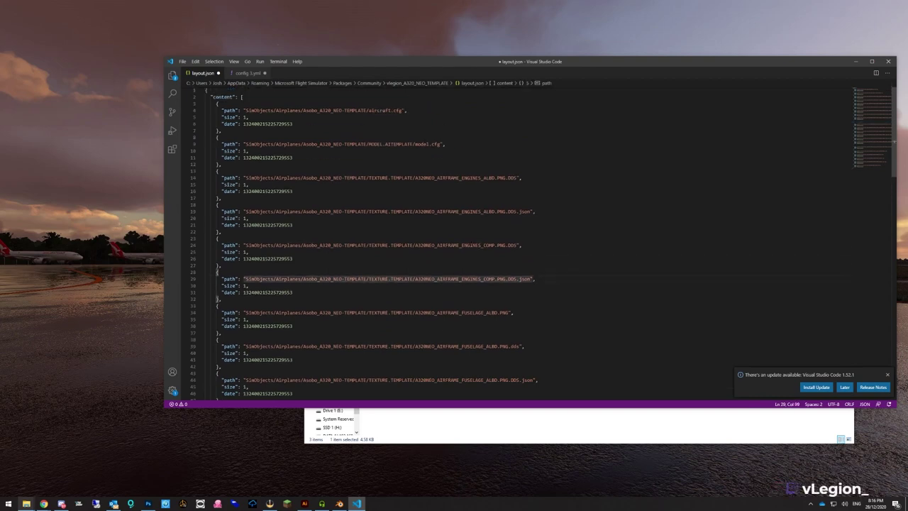
{"action": "left_click", "coordinate": [218, 239]}
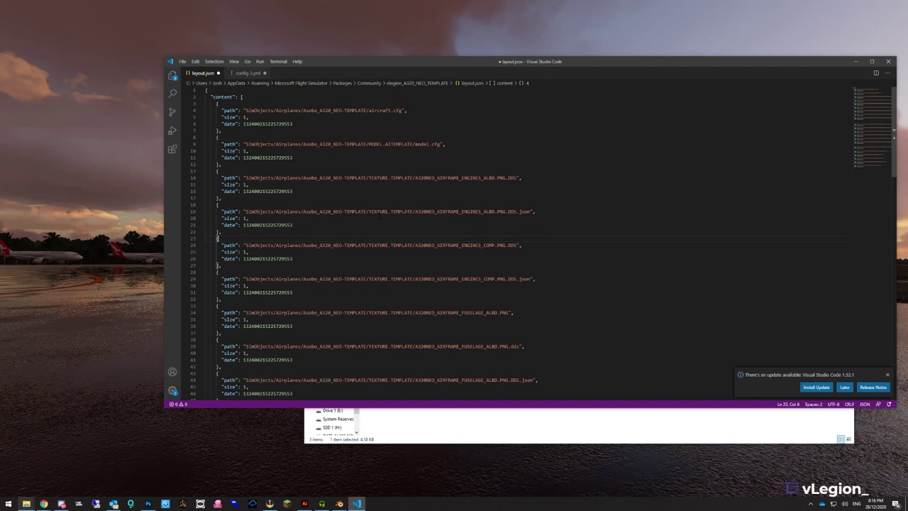
{"action": "key", "text": "ctrl+z"}
{"action": "key", "text": "ctrl+z"}
{"action": "key", "text": "ctrl+z"}
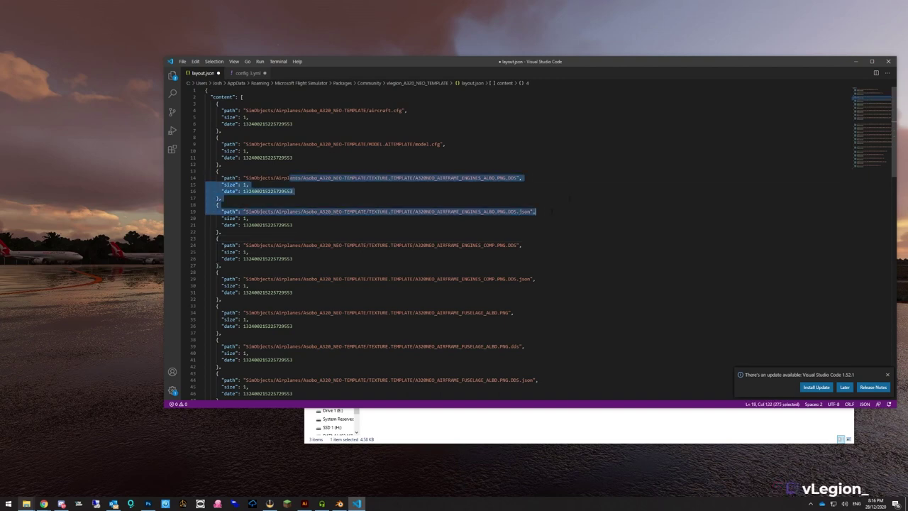
{"action": "scroll", "coordinate": [511, 241], "scroll_direction": "up", "scroll_amount": 12}
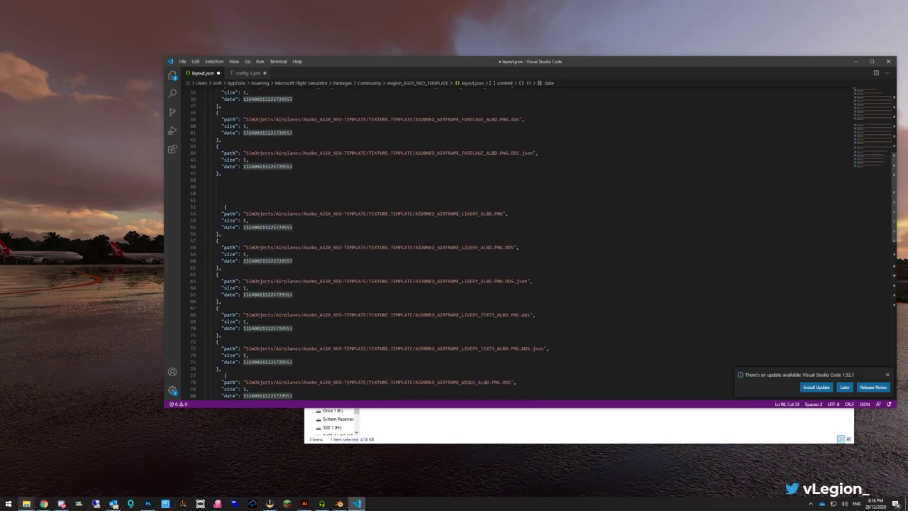
Save layout.json and put the editor and the package folder windows away
{"action": "left_click", "coordinate": [224, 207]}
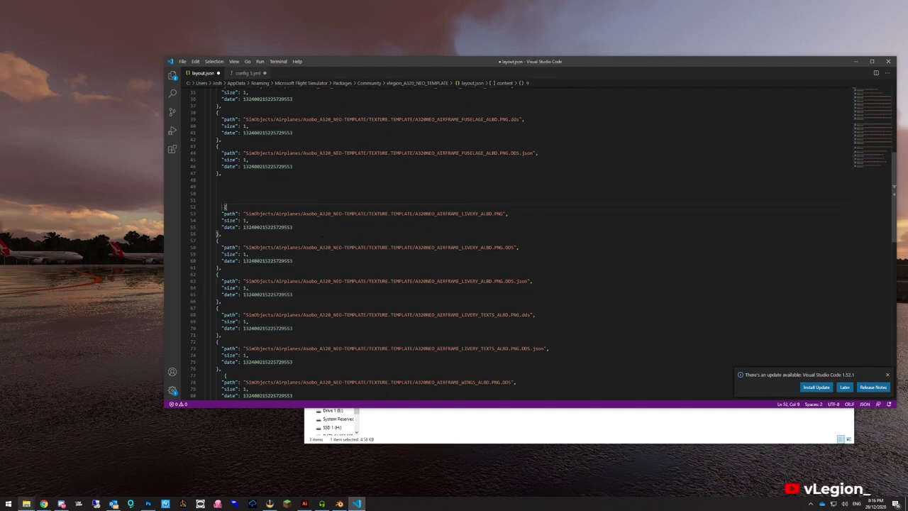
{"action": "left_click", "coordinate": [332, 185]}
{"action": "key", "text": "ctrl+s"}
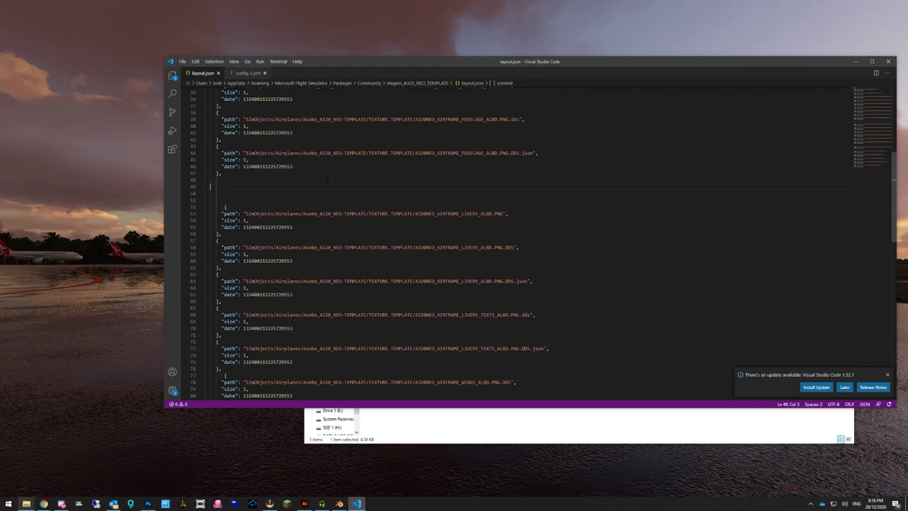
{"action": "left_click", "coordinate": [856, 62]}
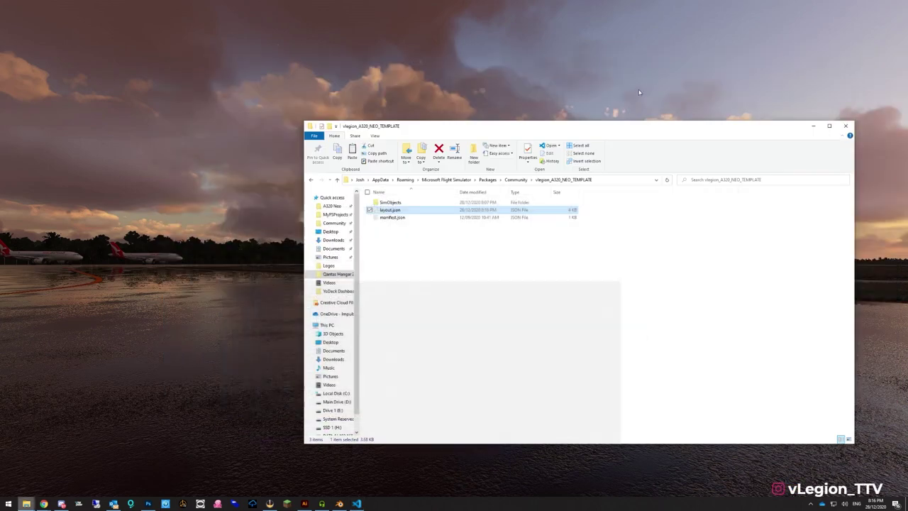
{"action": "left_click", "coordinate": [813, 126]}
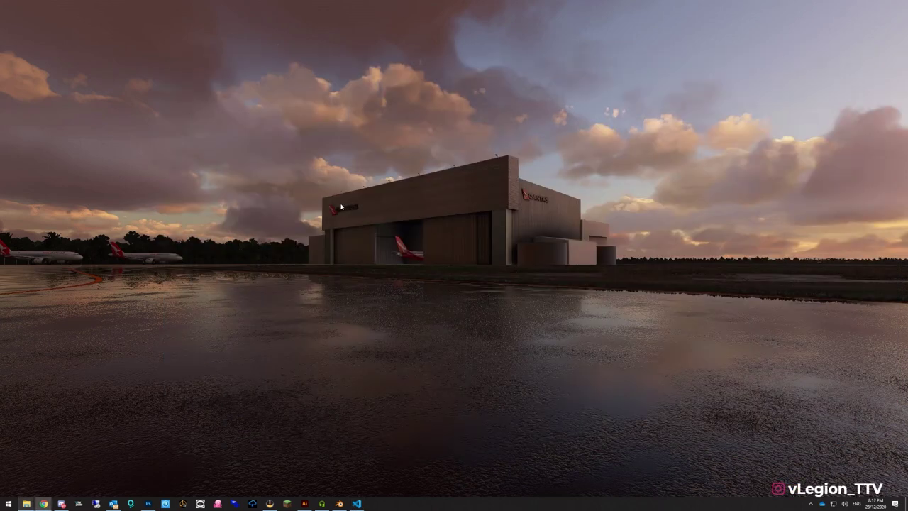
Switch to Microsoft Flight Simulator and open My Hangar from the profile
{"action": "mouse_move", "coordinate": [43, 503]}
{"action": "left_click", "coordinate": [84, 458]}
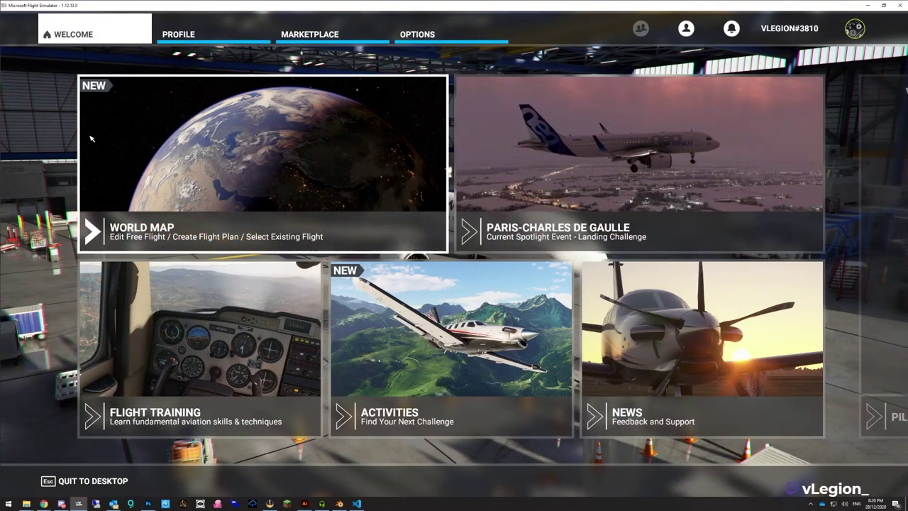
{"action": "left_click", "coordinate": [184, 41]}
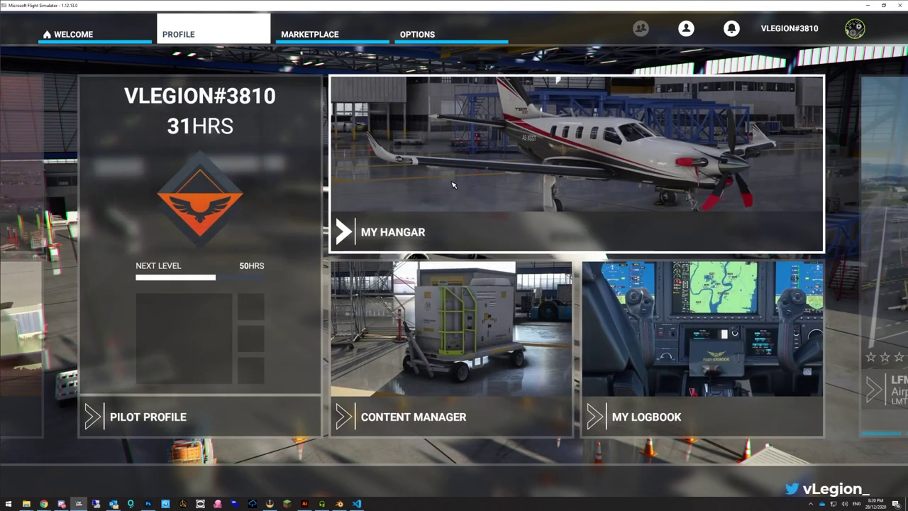
{"action": "left_click", "coordinate": [452, 182]}
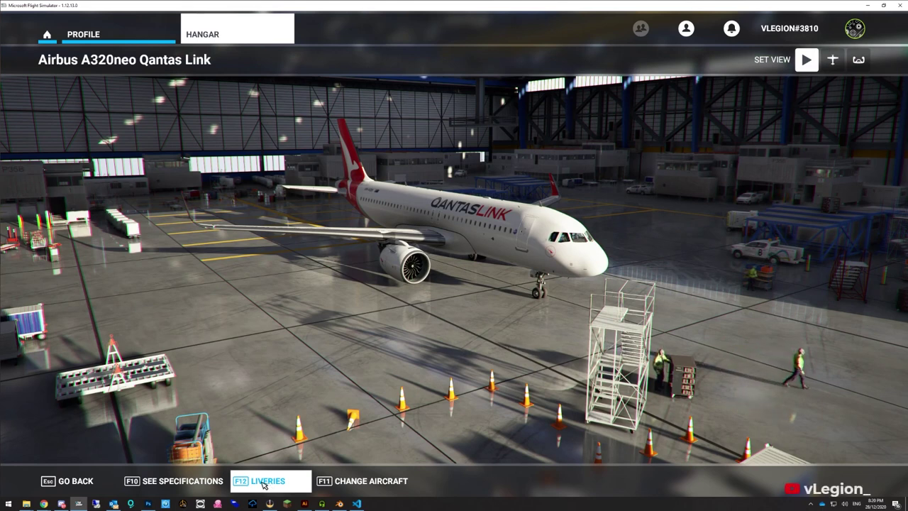
Choose the JETSTAR livery for the A320neo in the hangar and go back to the aircraft view
{"action": "left_click", "coordinate": [264, 483]}
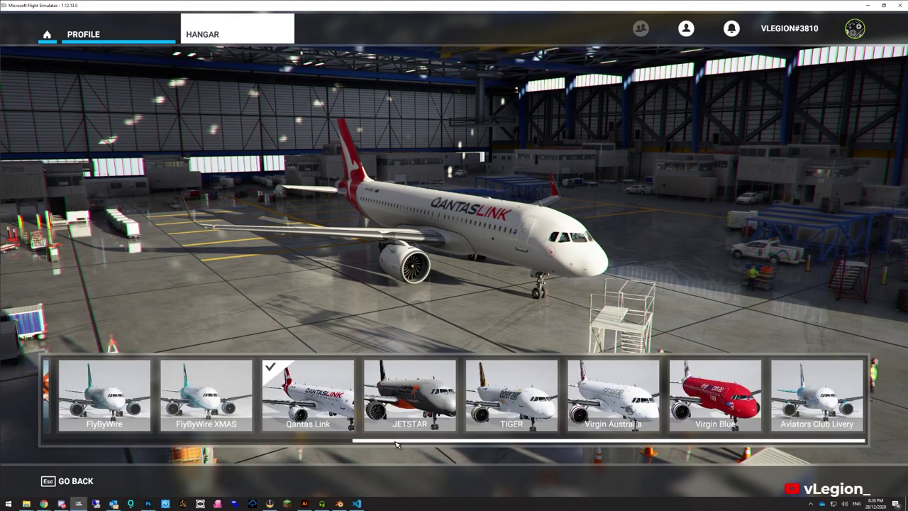
{"action": "left_click_drag", "start_coordinate": [396, 444], "coordinate": [309, 437]}
{"action": "key", "text": "Right"}
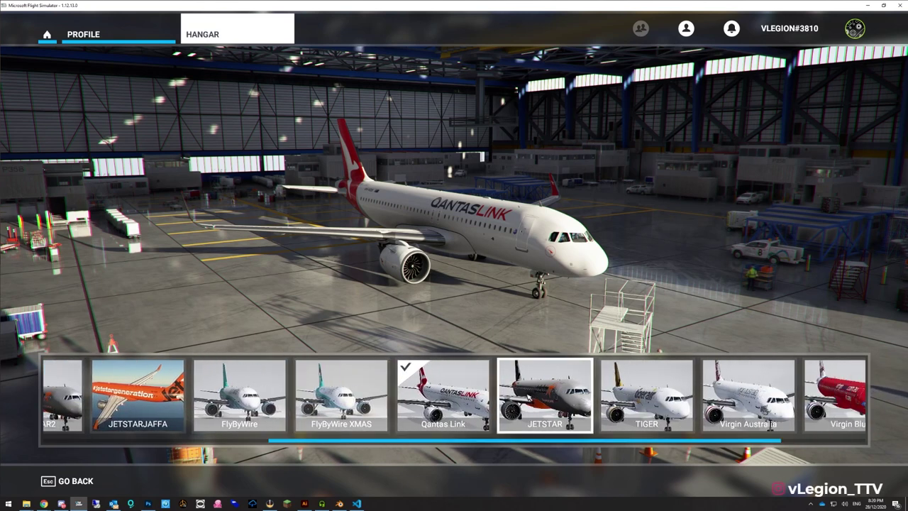
{"action": "key", "text": "Return"}
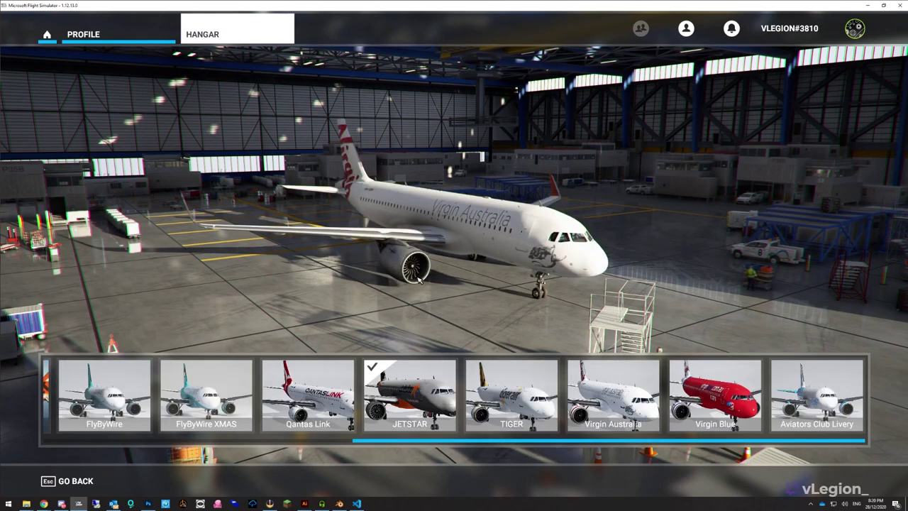
{"action": "left_click", "coordinate": [76, 481]}
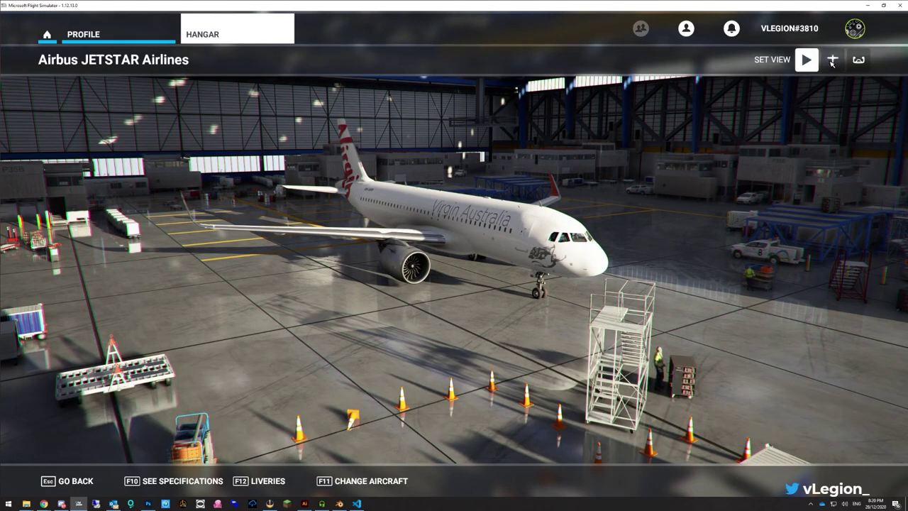
Return to the profile, reopen My Hangar and set the view to the aircraft's exterior camera
{"action": "left_click", "coordinate": [96, 30]}
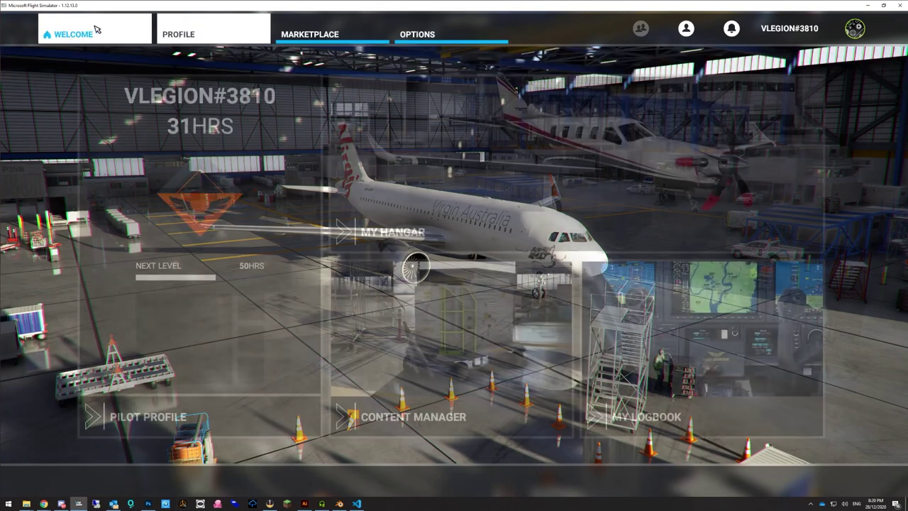
{"action": "left_click", "coordinate": [434, 193]}
{"action": "left_click", "coordinate": [832, 60]}
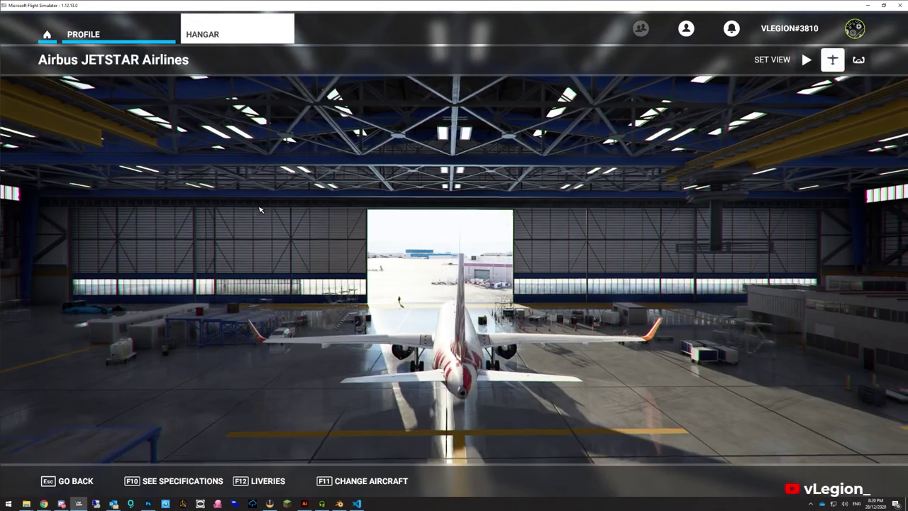
Inspect the A320's exterior livery around the hangar, checking the tail artwork, winglets, fuselage lettering and nose graphic up close
{"action": "key", "text": "Left"}
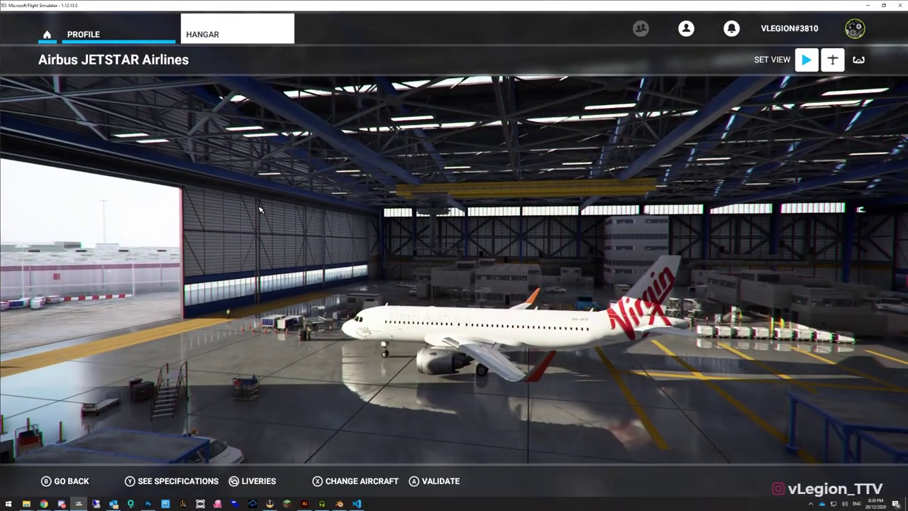
{"action": "key", "text": "Right"}
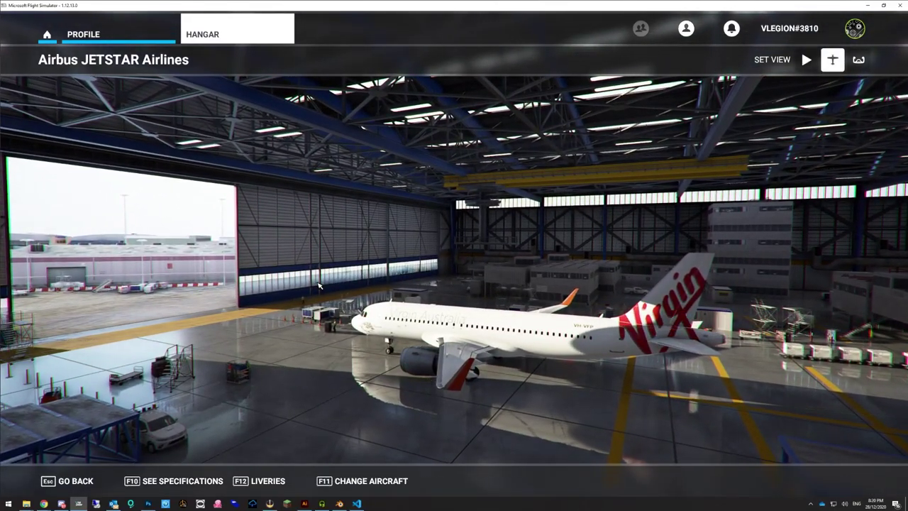
{"action": "key", "text": "Left"}
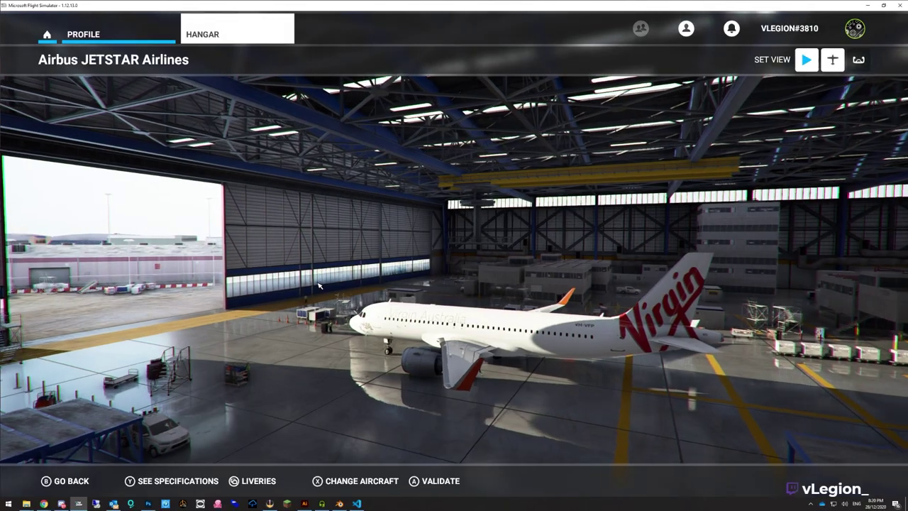
{"action": "key", "text": "Right"}
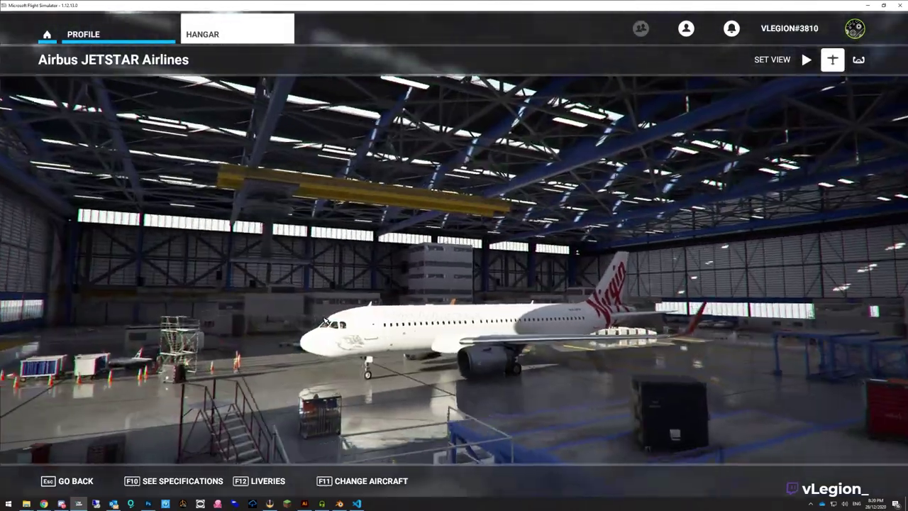
{"action": "key", "text": "Left"}
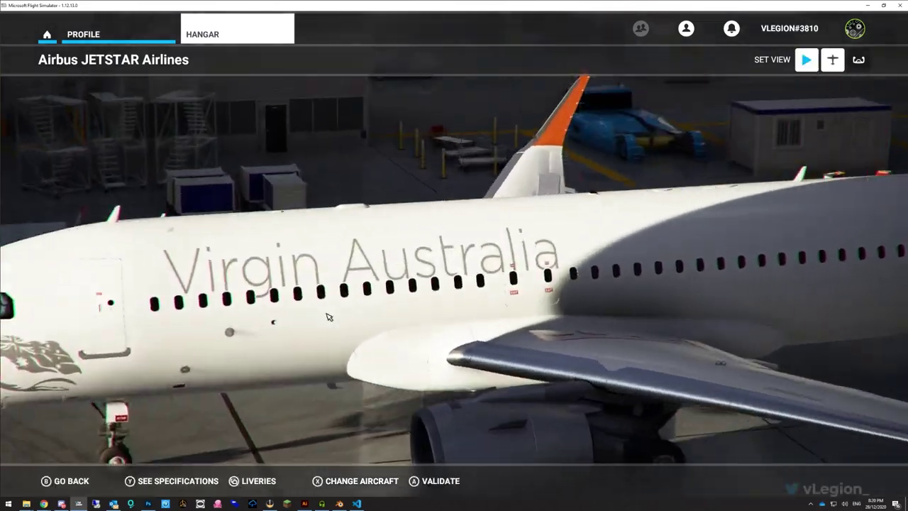
{"action": "key", "text": "Right"}
{"action": "key", "text": "Left"}
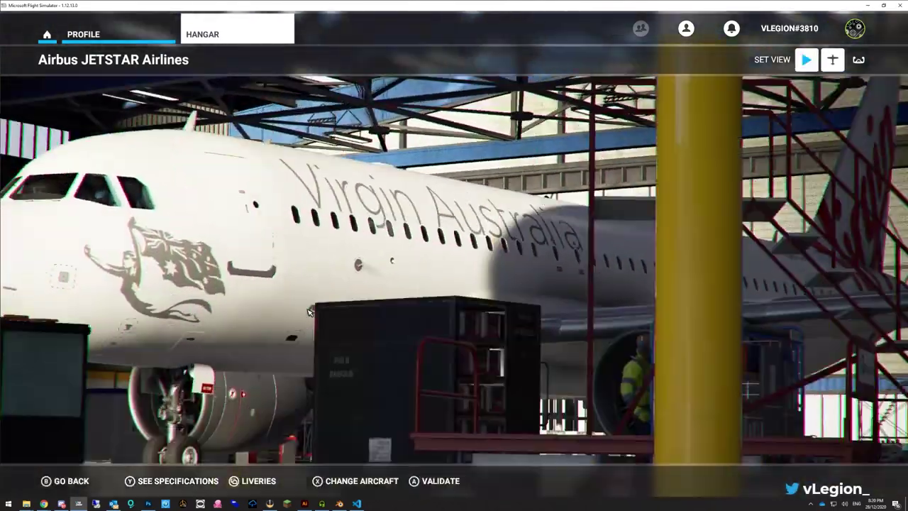